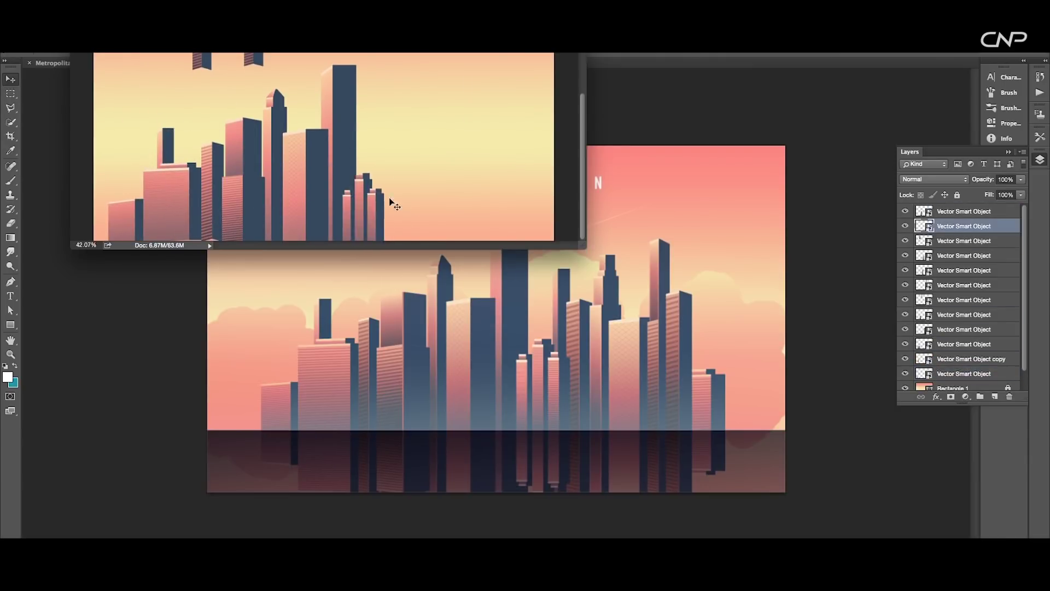
drag(394, 206, 443, 133)
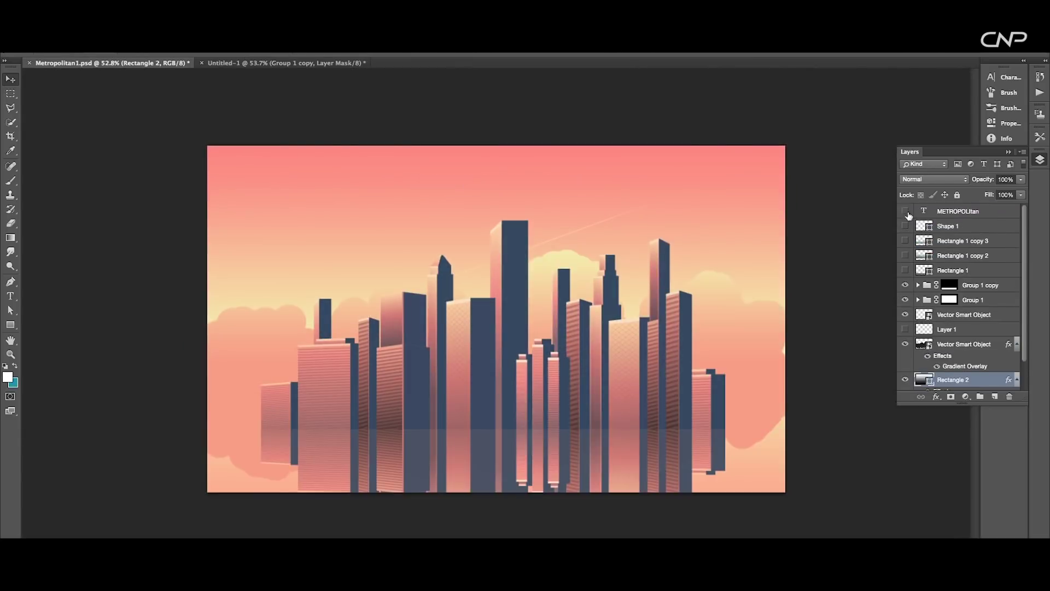
click(903, 378)
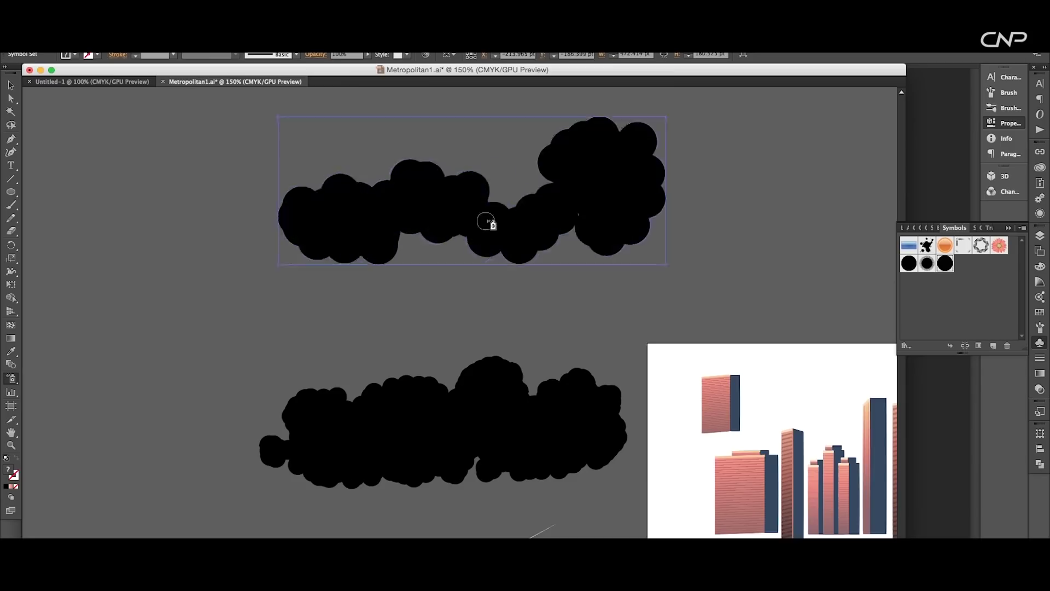
drag(485, 222, 634, 236)
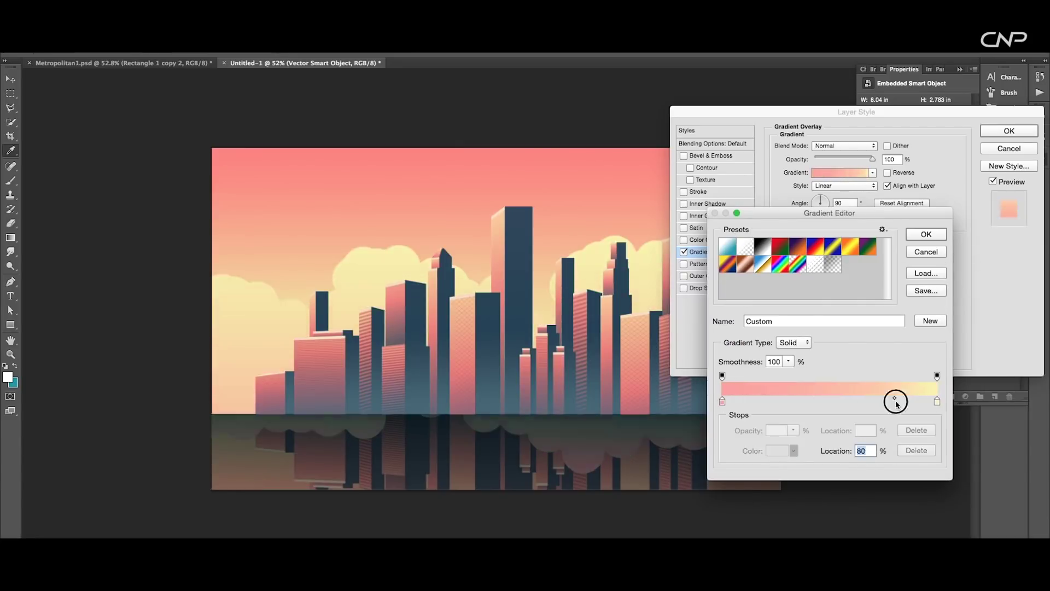
click(936, 401)
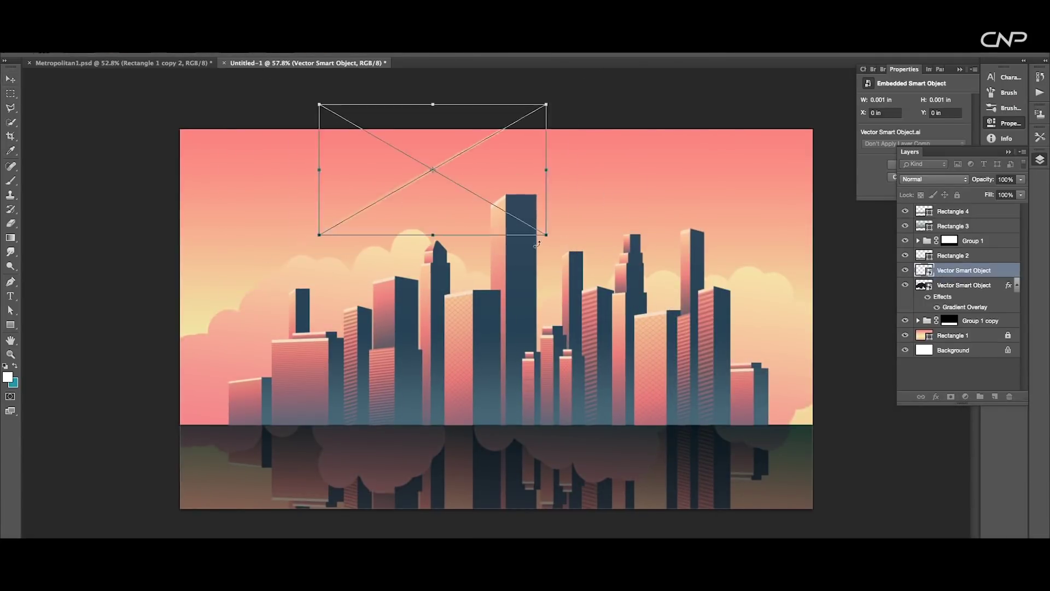
Resize the placed diagonal light streak, position it in the sky, and reorder its smart object layer in the stack.
drag(537, 245, 532, 251)
key(Return)
drag(964, 270, 963, 205)
drag(415, 162, 546, 211)
mouse_move(963, 211)
mouse_down()
mouse_move(965, 320)
mouse_move(966, 276)
mouse_up()
key(super+z)
click(925, 268)
click(923, 256)
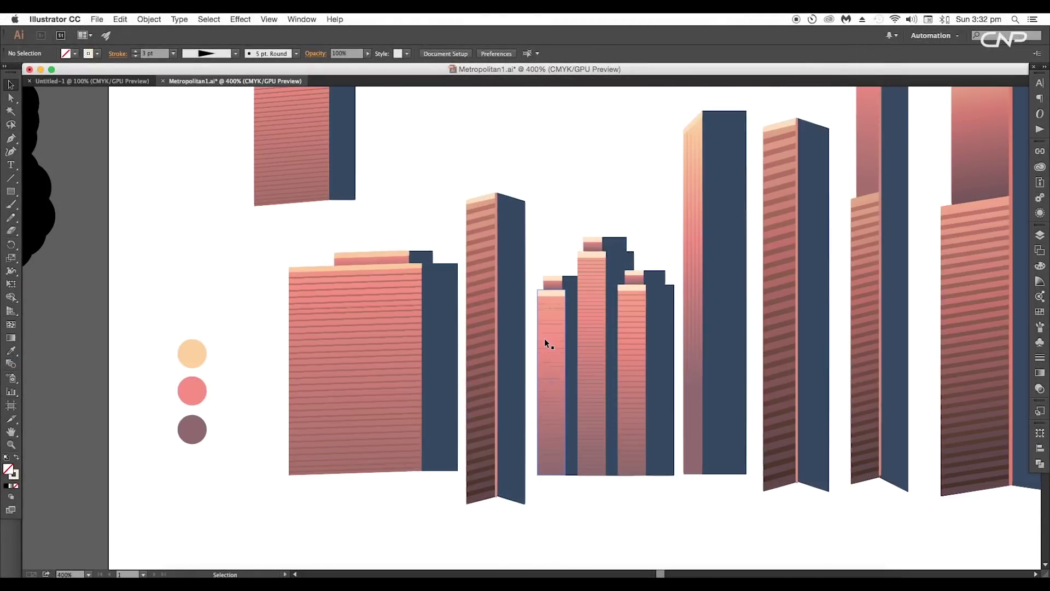
Draw a tall rectangle about 30 pt wide and 198 pt high in the empty area below the buildings, filled with 35495e.
drag(617, 335, 529, 353)
drag(865, 346, 458, 353)
scroll(837, 312, down, 5)
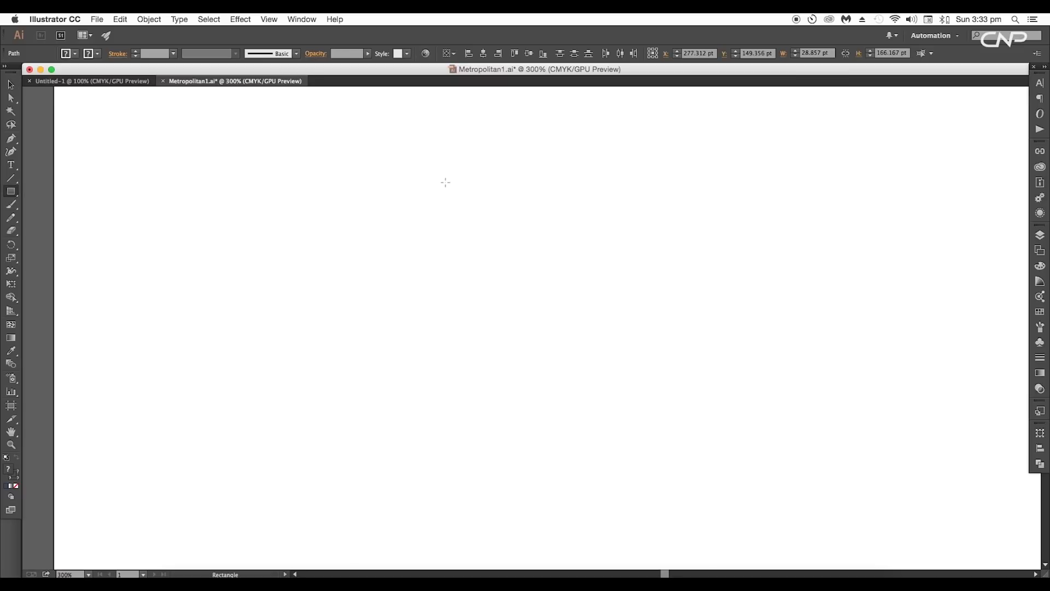
drag(454, 176, 502, 500)
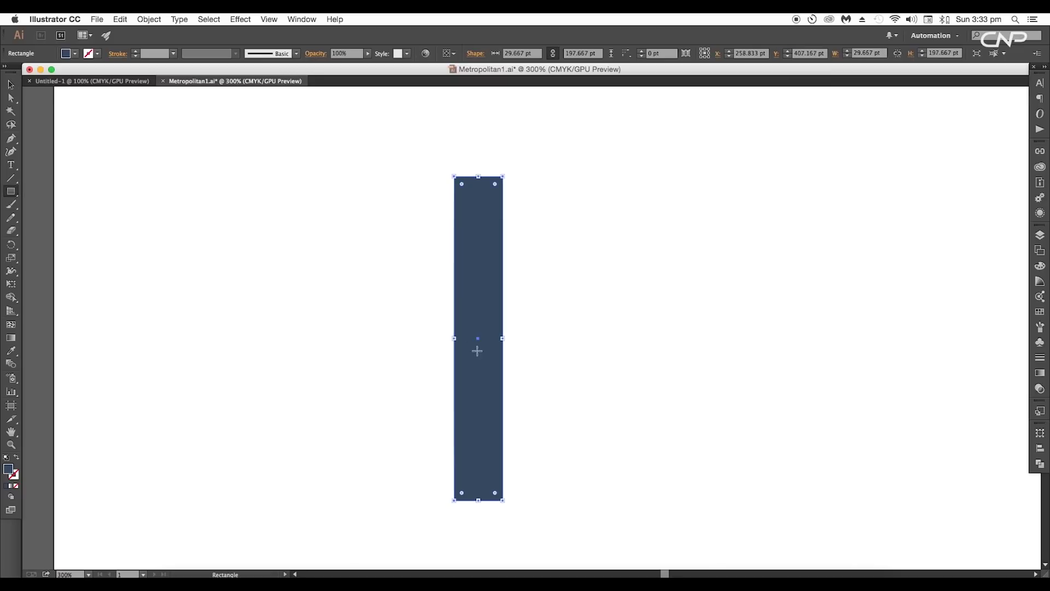
double_click(9, 470)
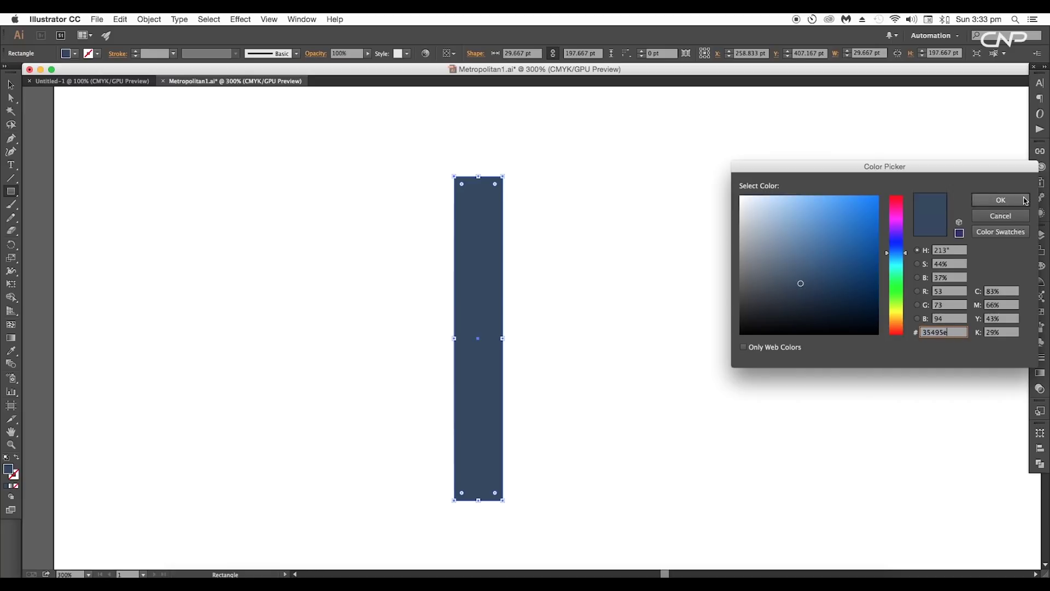
click(1025, 200)
Duplicate the dark blue rectangle and place the copy flush against the original's left edge.
click(11, 86)
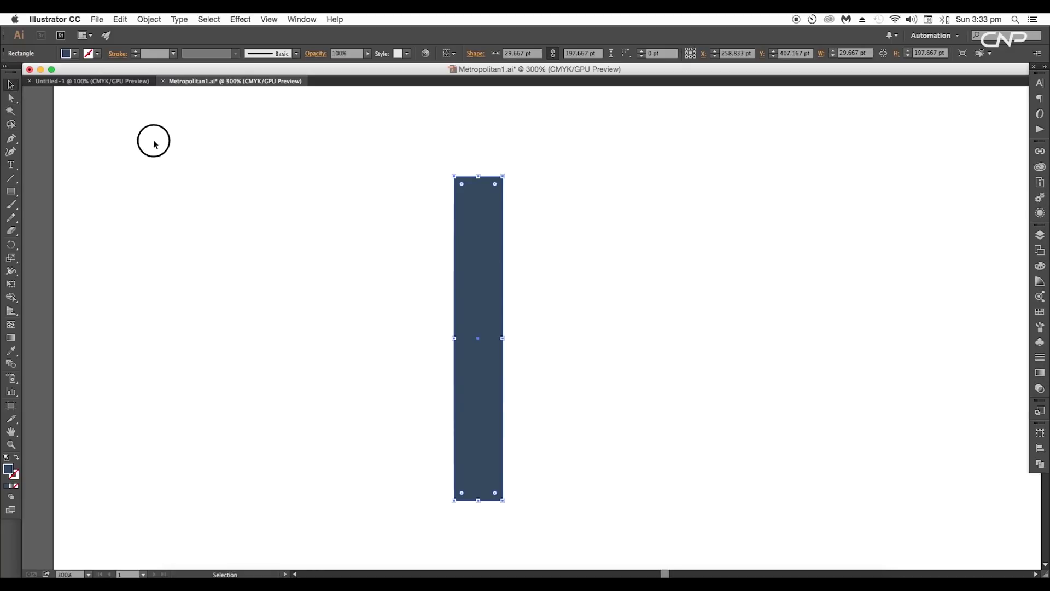
scroll(518, 407, down, 2)
drag(497, 373, 471, 373)
scroll(476, 369, up, 7)
drag(576, 213, 453, 525)
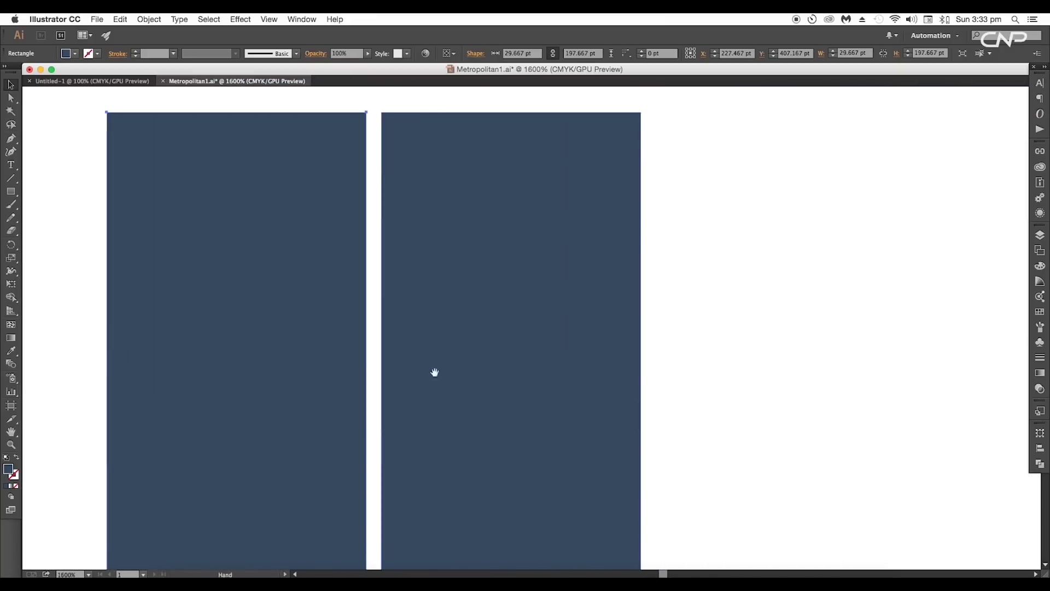
drag(411, 278, 448, 482)
drag(317, 400, 327, 403)
Fill the left rectangle with a linear white-to-black gradient running from its top edge to its bottom edge.
key(super+minus)
key(super+minus)
key(super+minus)
key(super+minus)
key(super+minus)
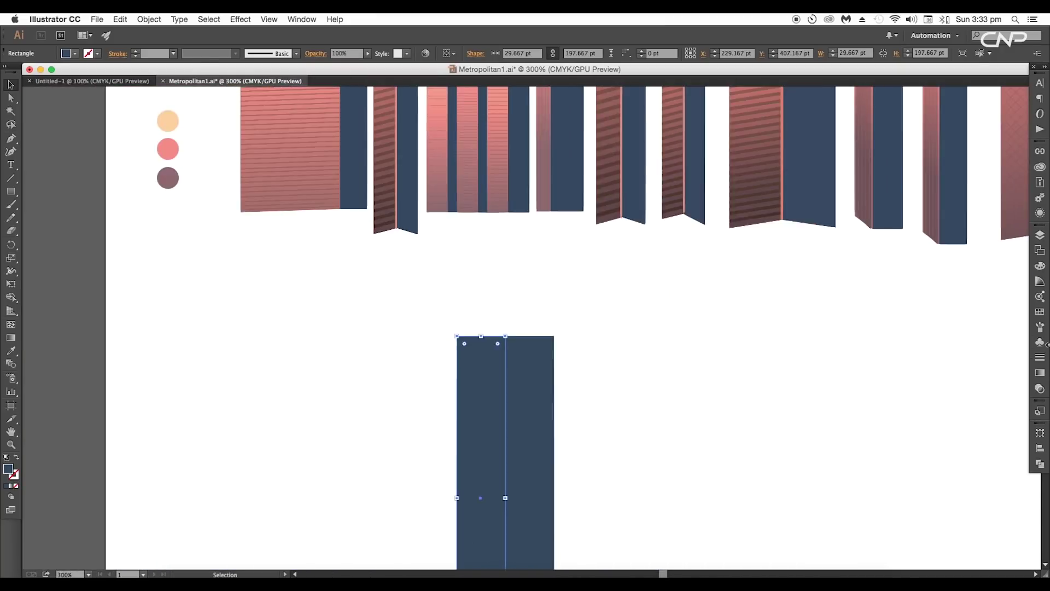
click(1033, 374)
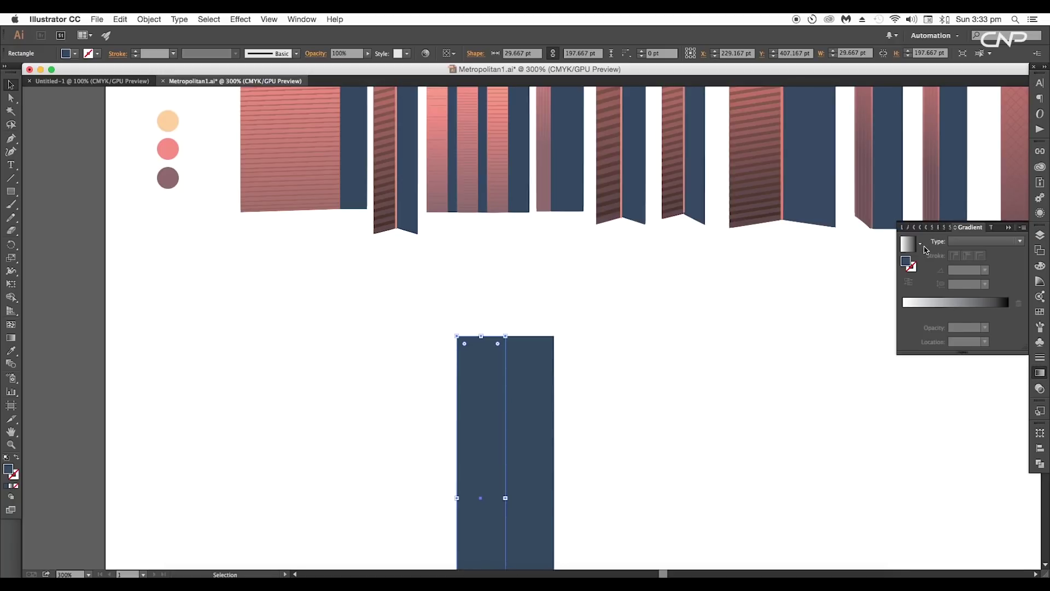
click(920, 245)
click(866, 272)
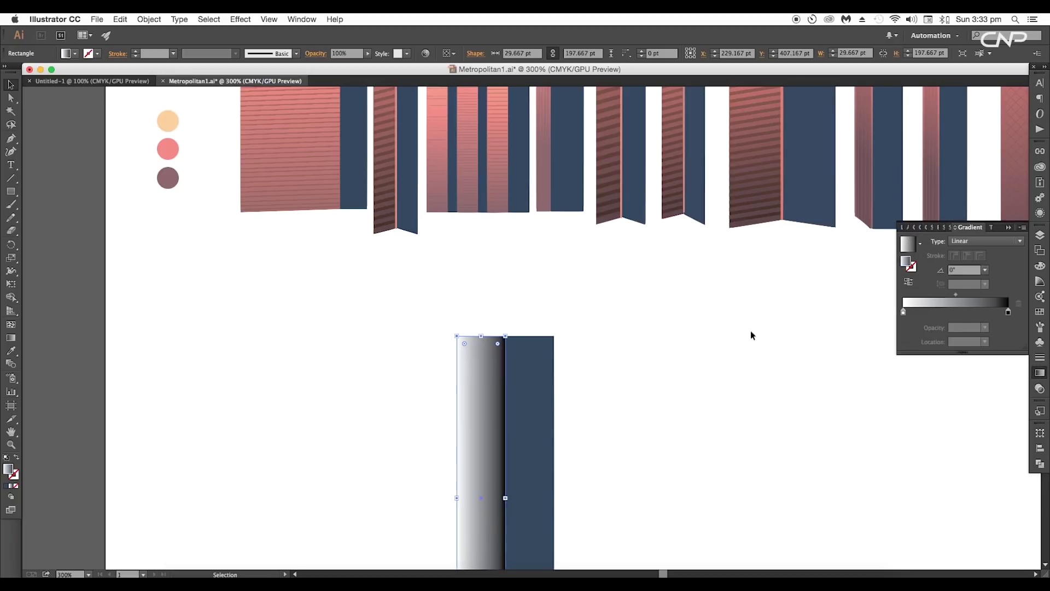
key(super+minus)
key(g)
drag(495, 232, 494, 447)
scroll(525, 280, down, 1)
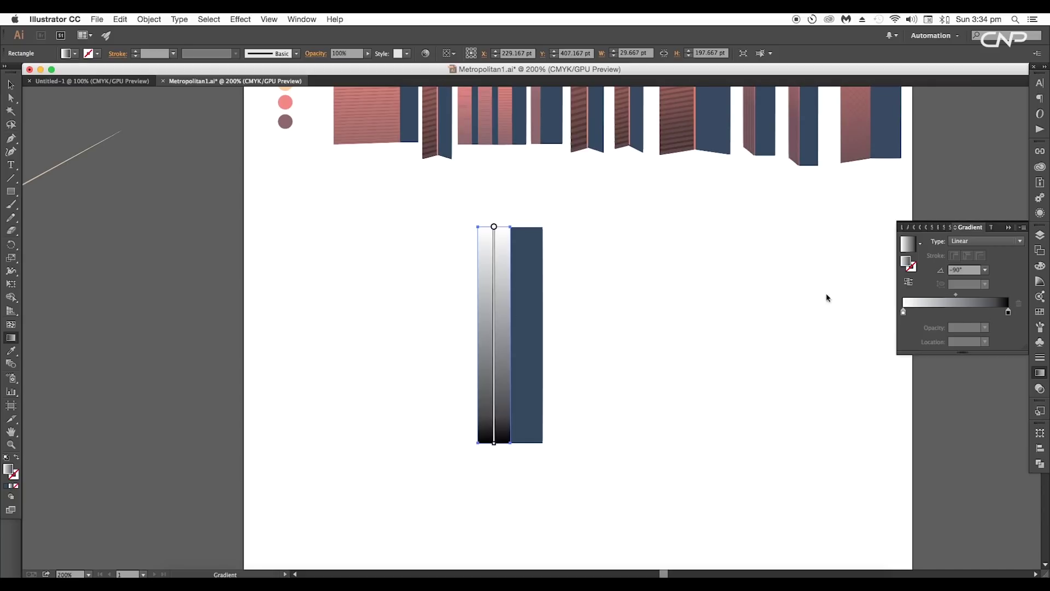
Examine the fill colours of the peach, pink and mauve palette circles beside the finished buildings.
click(11, 86)
click(428, 242)
drag(429, 241, 420, 305)
drag(333, 220, 362, 296)
scroll(300, 242, up, 4)
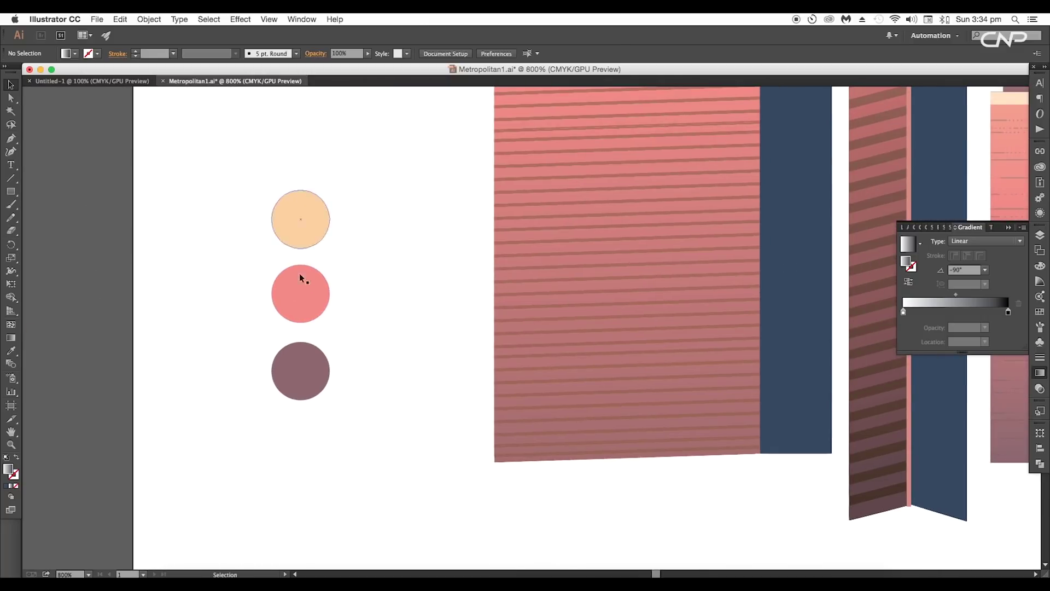
click(311, 218)
click(300, 285)
click(303, 367)
click(350, 306)
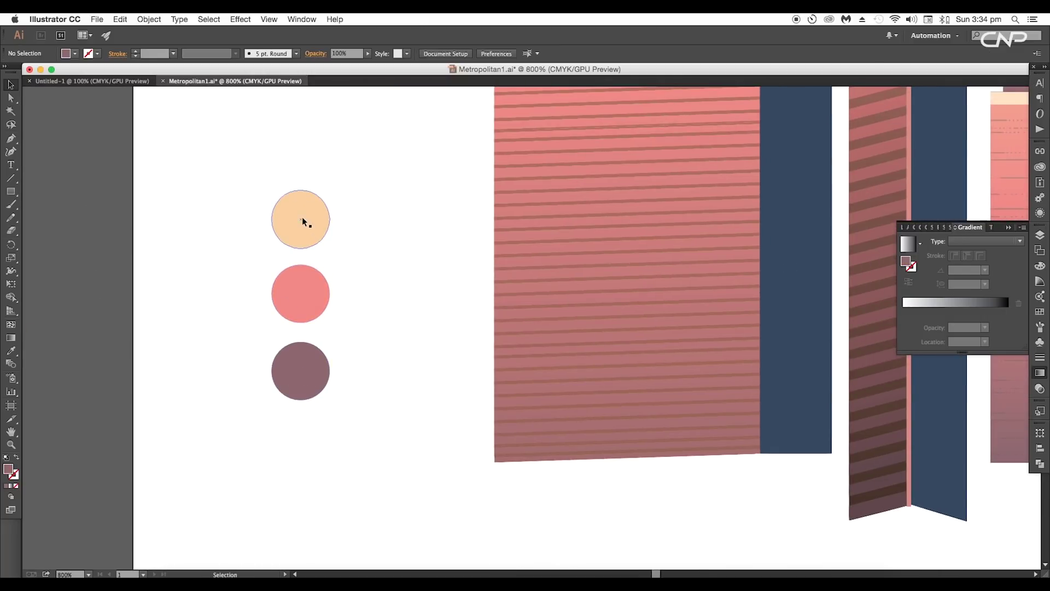
Copy the peach circle's hex colour and move the three palette circles beside the gradient rectangle.
click(303, 219)
double_click(9, 470)
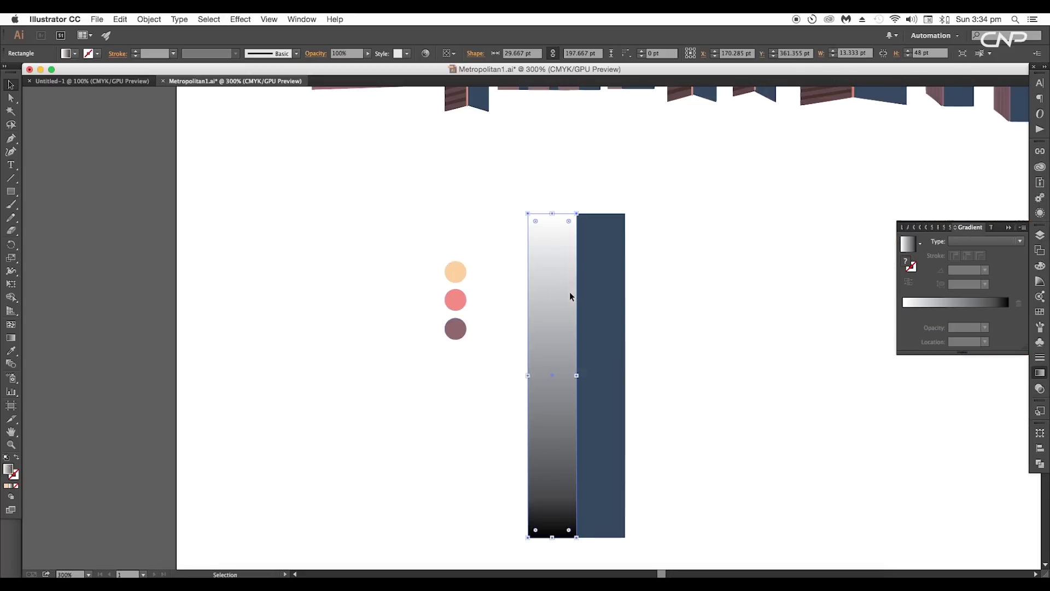
scroll(570, 291, up, 3)
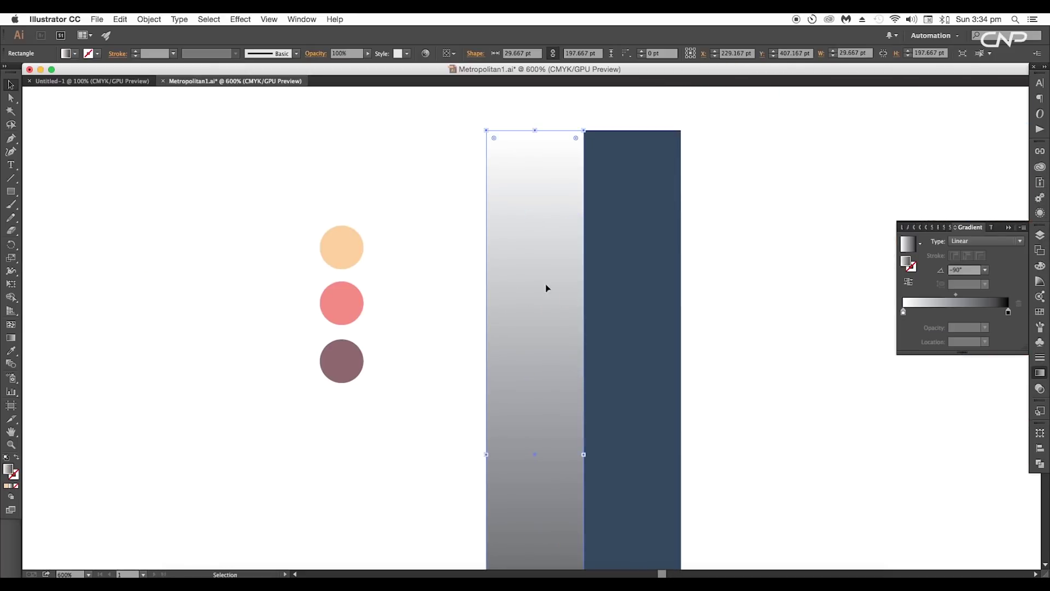
Switch the gradient's first stop to RGB and set it to the peach circle's hex colour.
click(904, 314)
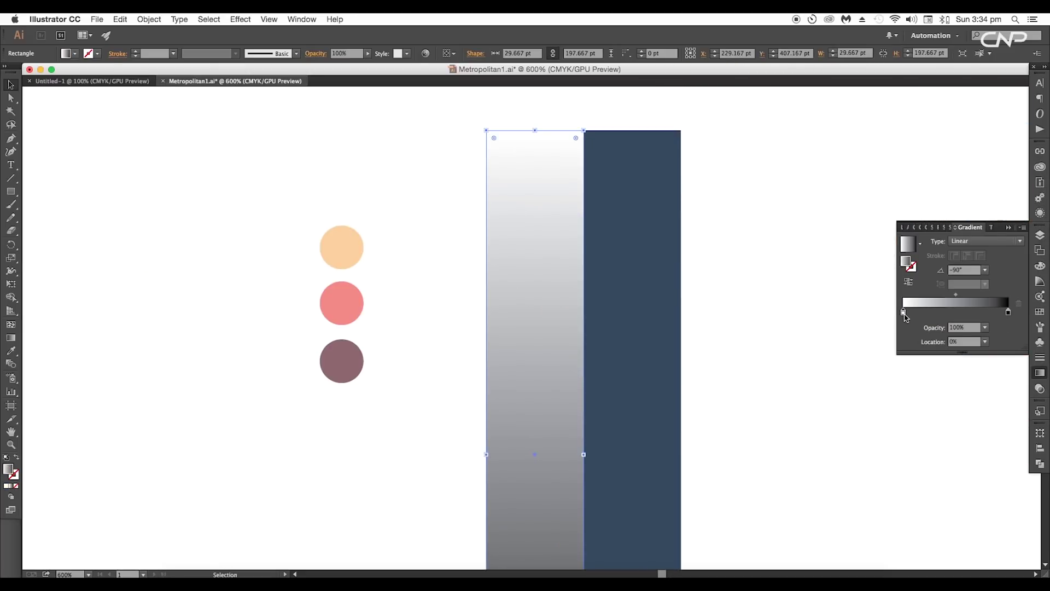
double_click(904, 313)
click(1005, 325)
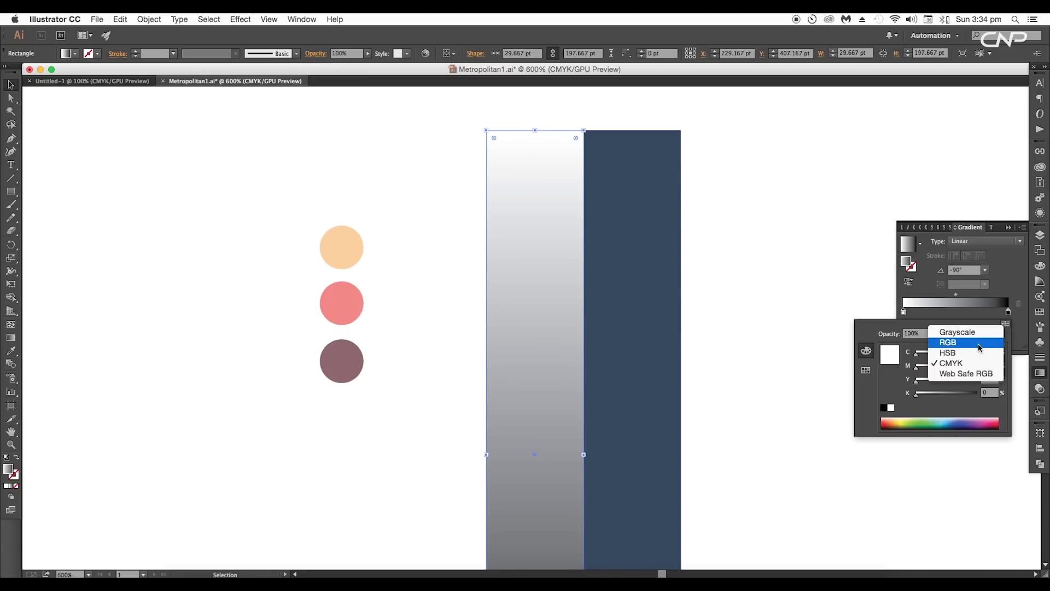
click(944, 346)
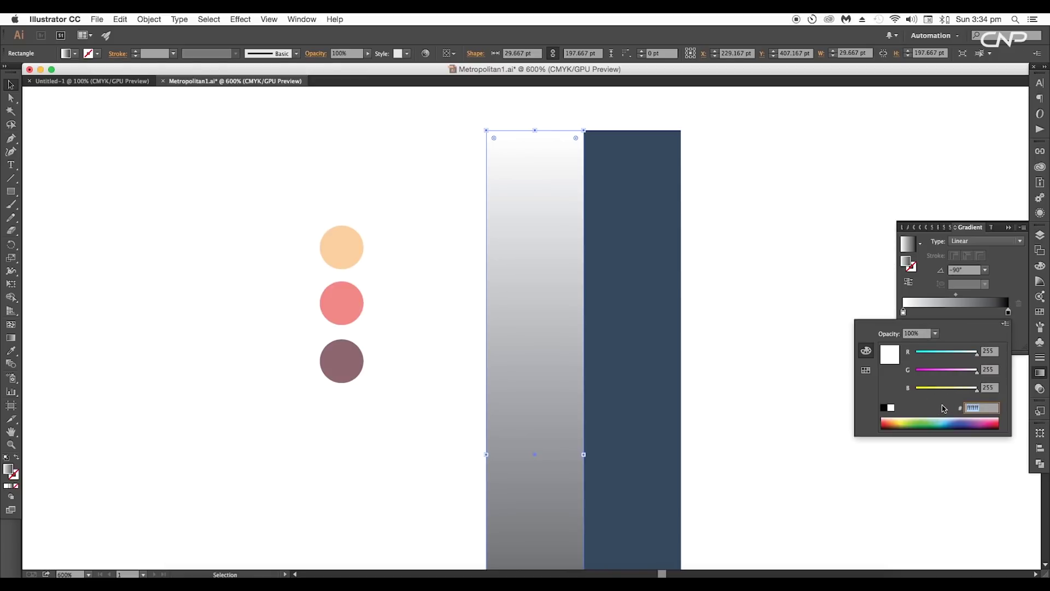
key(Return)
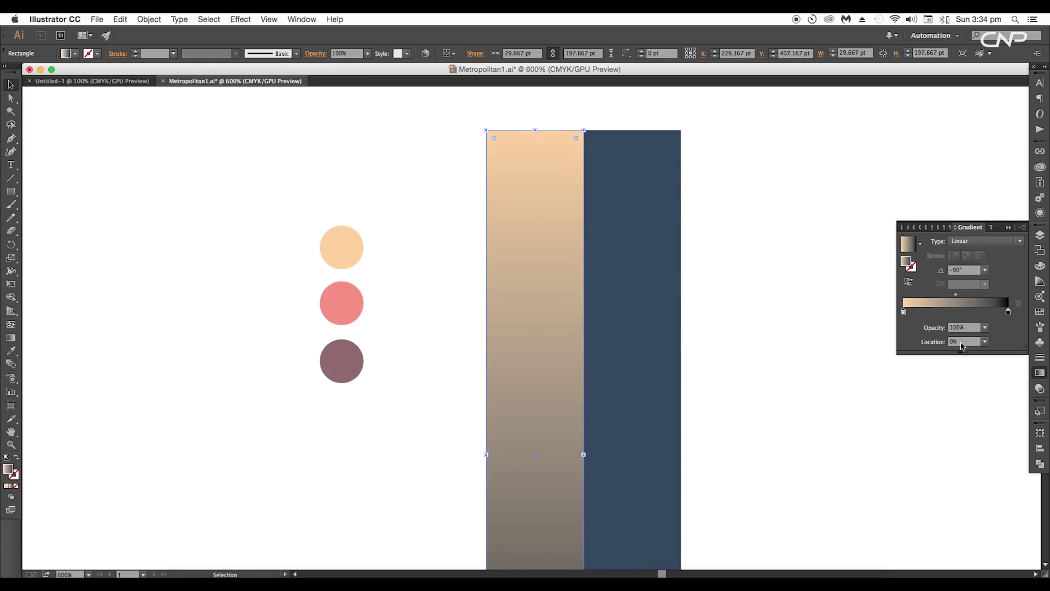
Copy the pink circle's hex colour and add a middle stop in RGB colour f08784 to the left rectangle's gradient.
click(356, 321)
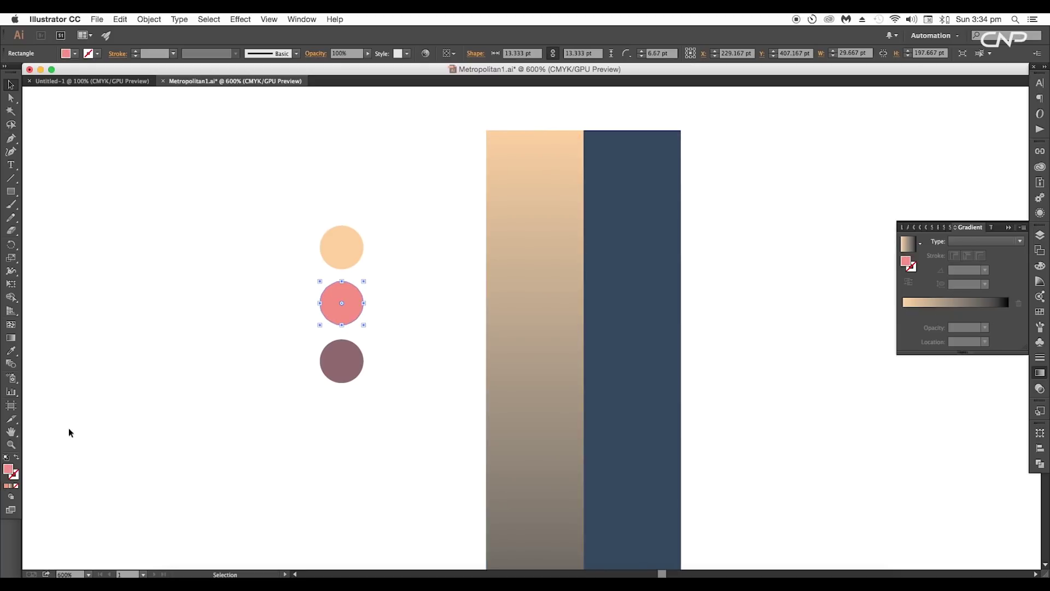
double_click(7, 469)
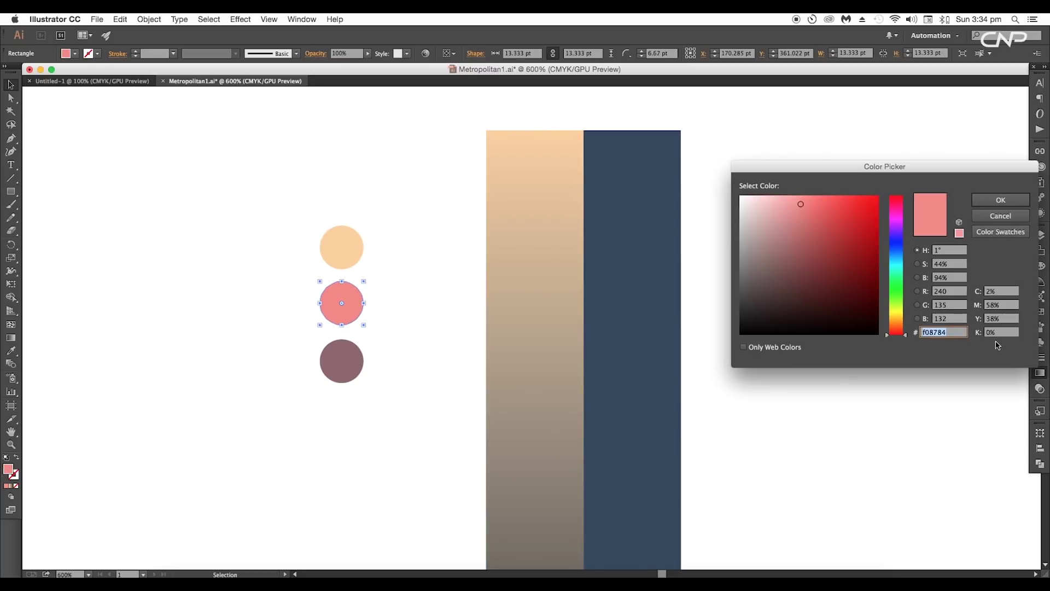
click(1000, 199)
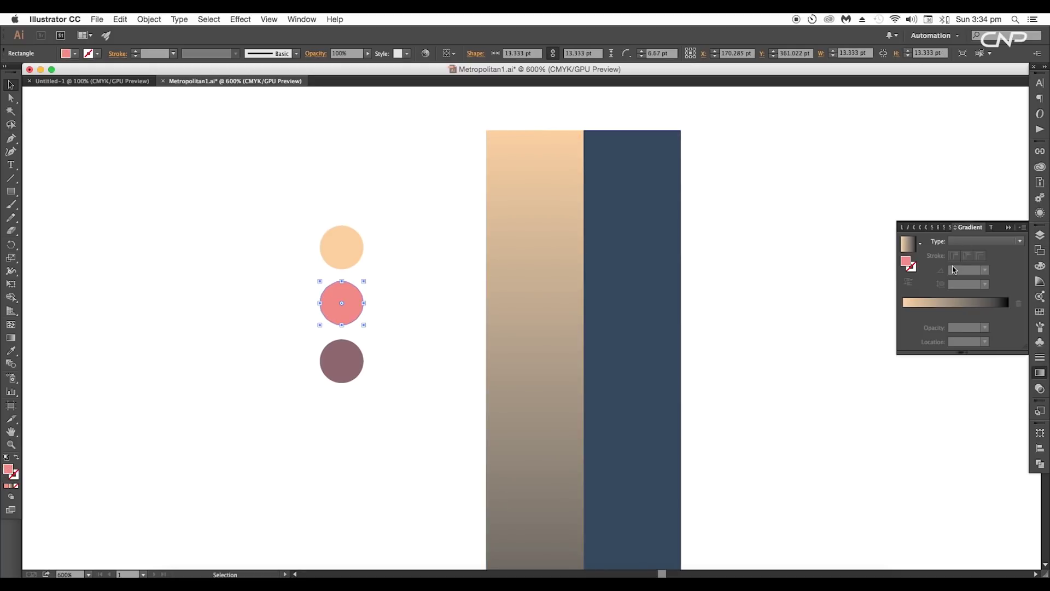
click(531, 331)
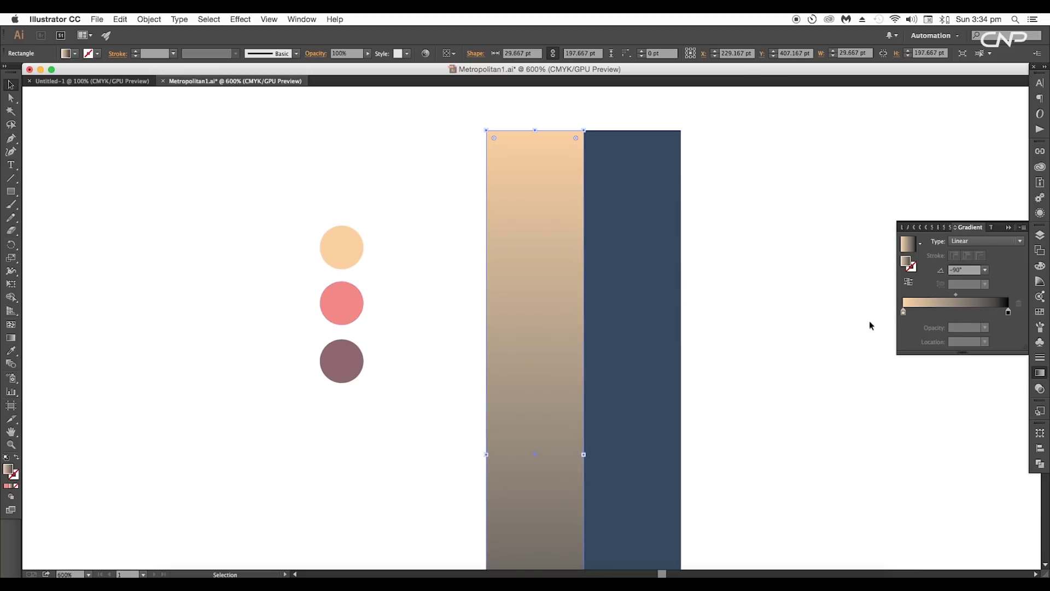
click(958, 319)
double_click(959, 316)
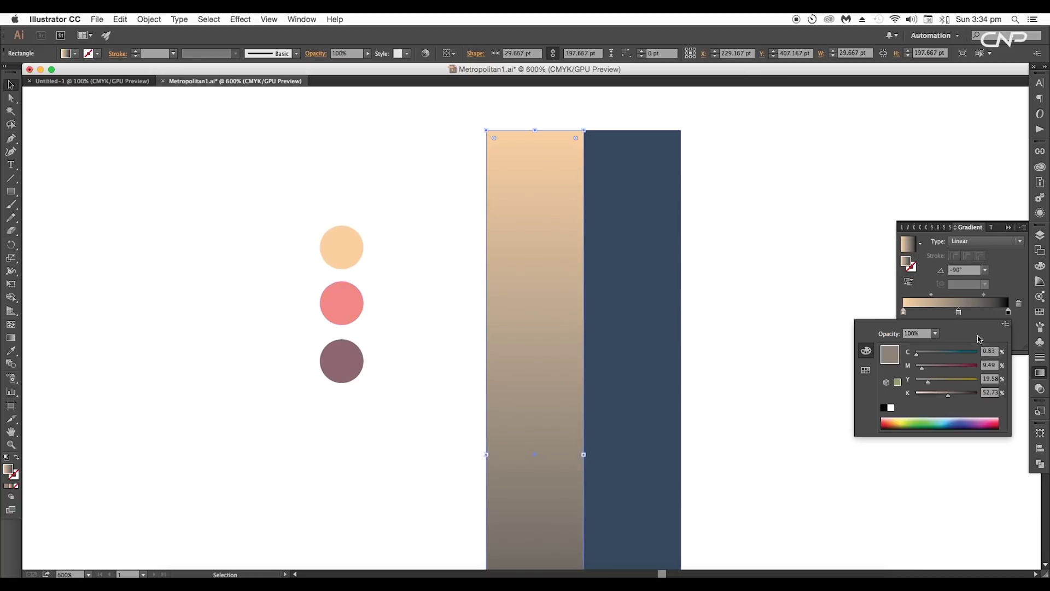
click(1005, 324)
click(976, 345)
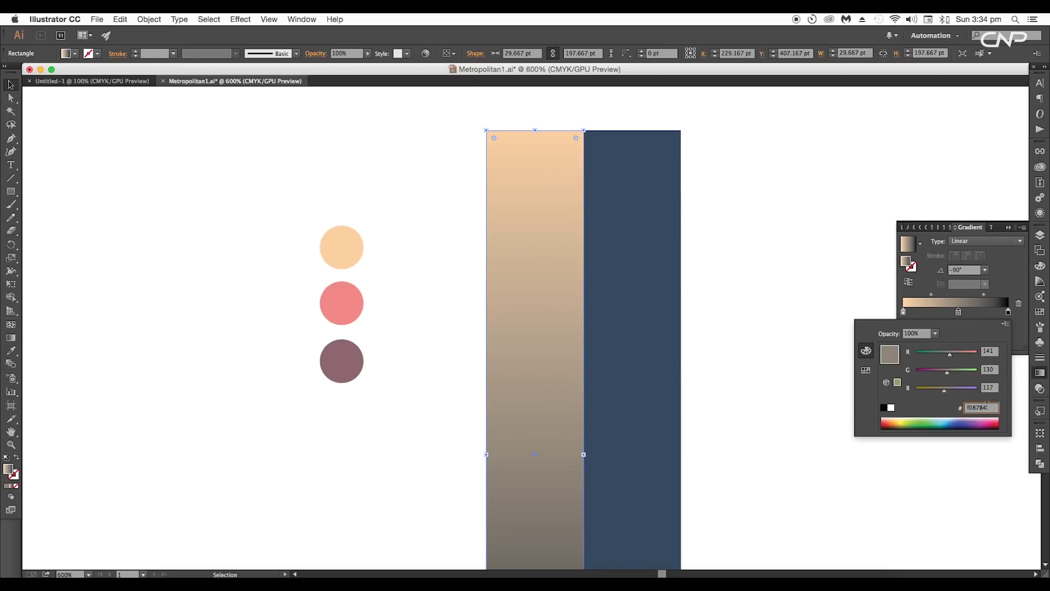
key(Return)
Copy the mauve circle's hex colour and set the left rectangle's last gradient stop to 8b666e.
click(356, 364)
double_click(7, 468)
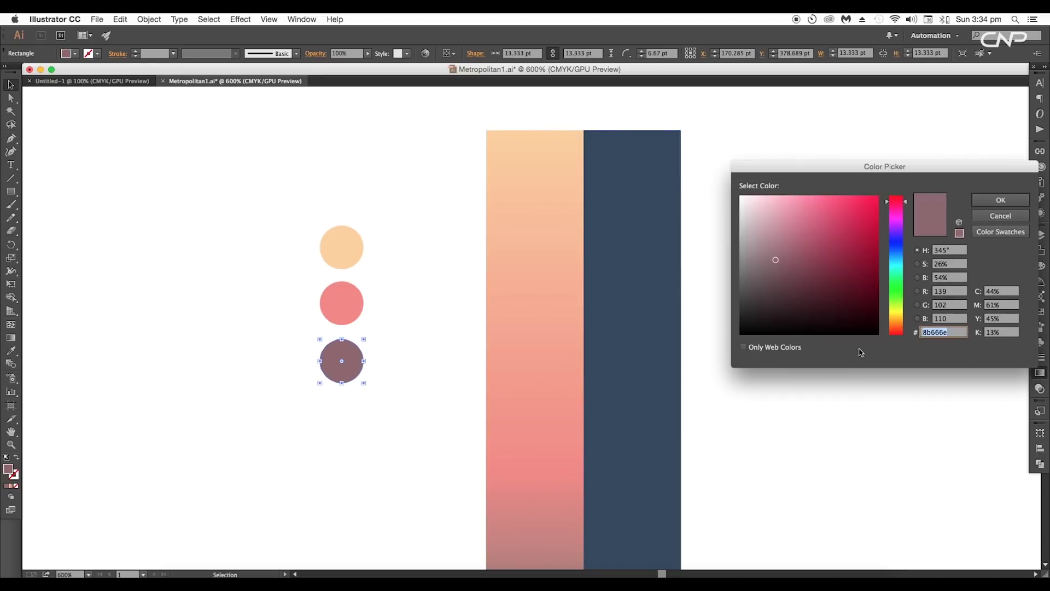
click(1000, 201)
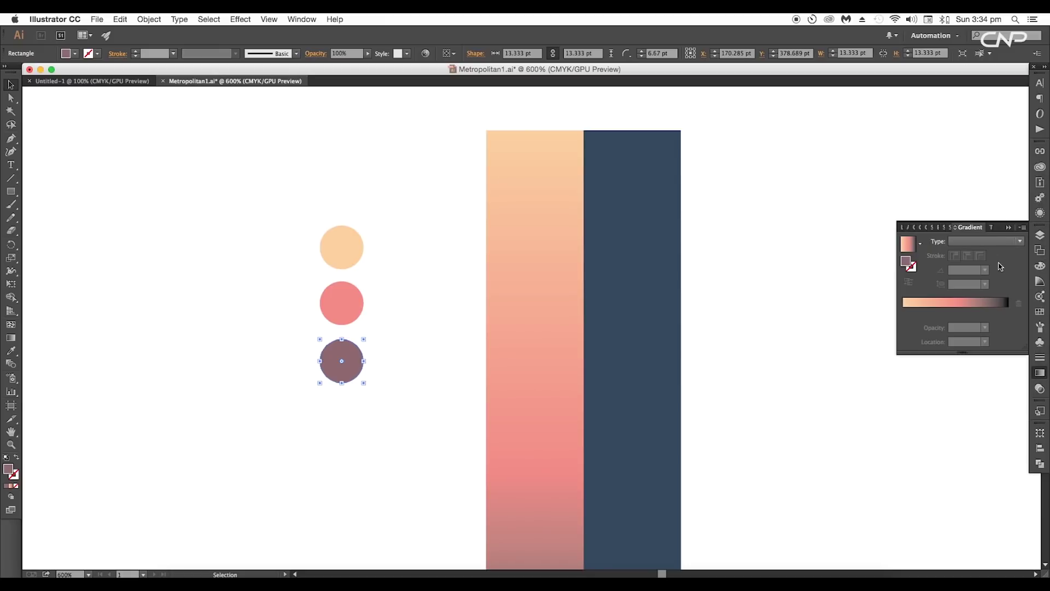
click(1007, 312)
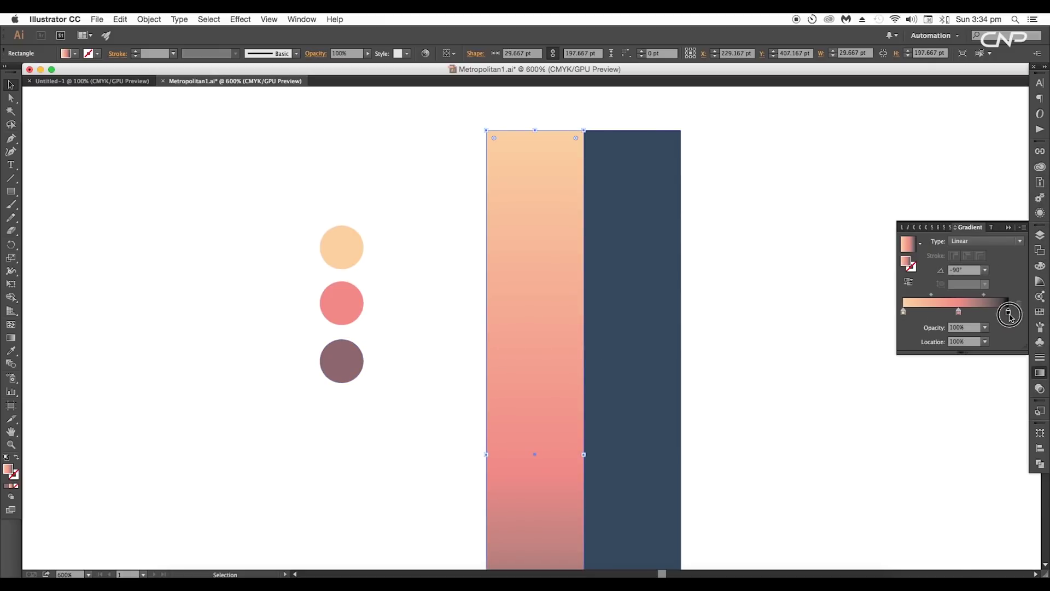
double_click(1007, 312)
text(8b666e)
key(Return)
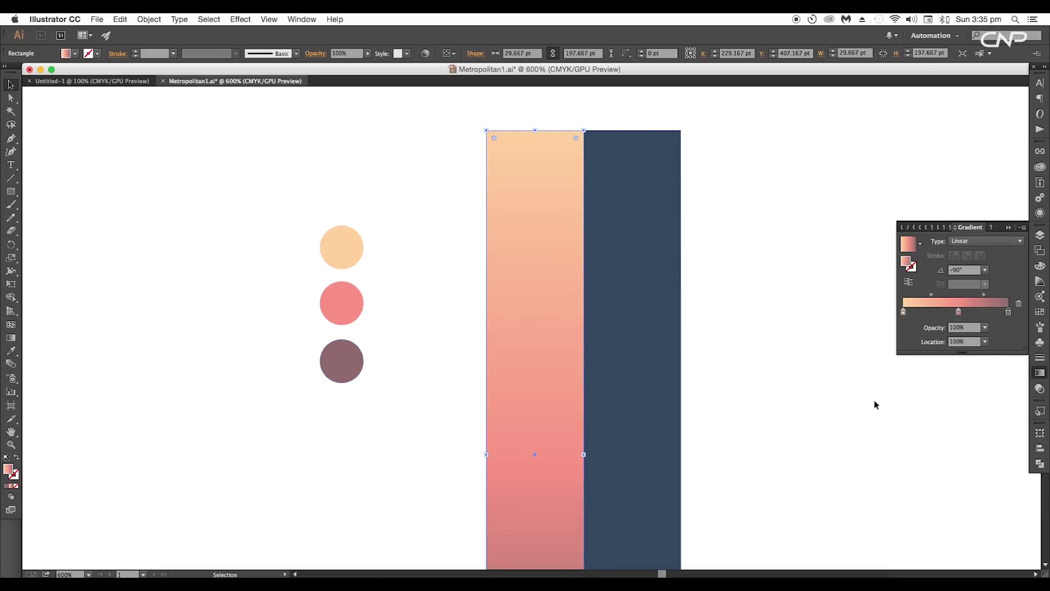
Narrow the gradient rectangle by moving its left edge inward to about half the dark rectangle's width.
click(668, 404)
scroll(678, 413, down, 4)
drag(708, 426, 658, 397)
click(663, 378)
scroll(662, 378, up, 2)
scroll(658, 389, down, 2)
scroll(659, 383, up, 1)
click(558, 413)
drag(545, 416, 557, 416)
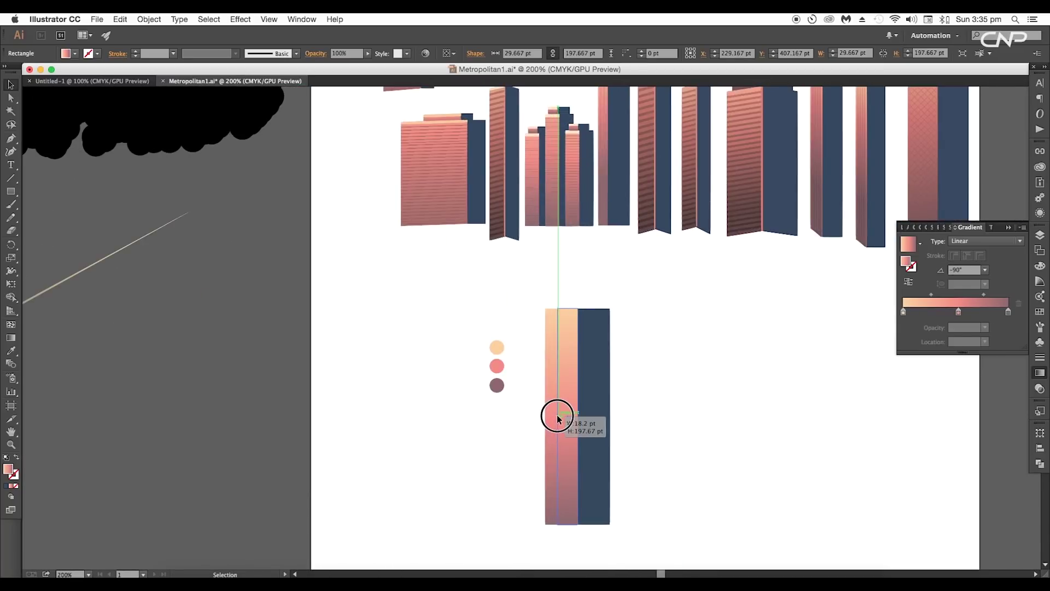
Scale both rectangles down together proportionally to bring the new building closer to the size of the existing ones.
drag(645, 368, 591, 427)
drag(576, 336, 565, 383)
click(614, 383)
drag(554, 434, 568, 397)
drag(551, 466, 511, 503)
click(526, 438)
scroll(565, 386, up, 3)
click(547, 397)
click(430, 428)
Duplicate the two-sided building and place the copy just outside the artboard's right edge.
scroll(491, 377, down, 4)
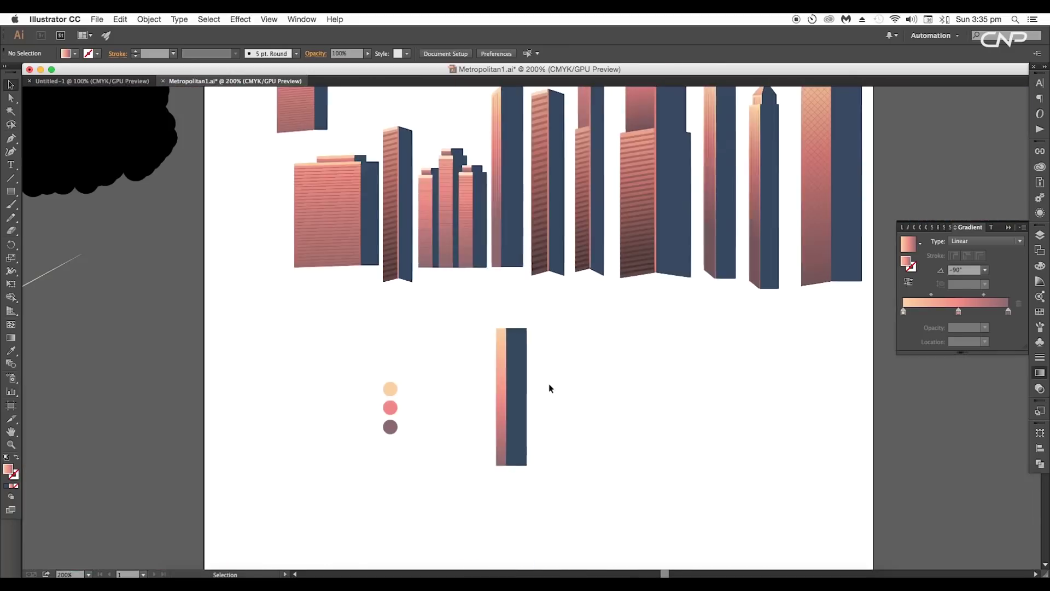
drag(550, 386, 898, 433)
click(456, 355)
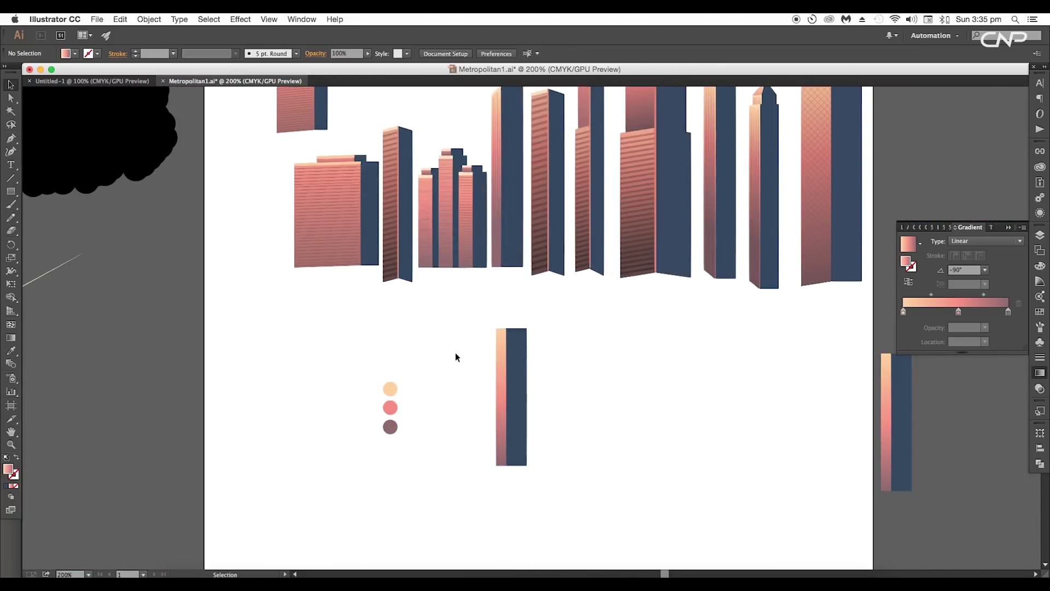
Stretch both rectangles of the new building downward to a height of about 146 pt.
scroll(524, 358, up, 1)
drag(555, 460, 544, 392)
click(492, 405)
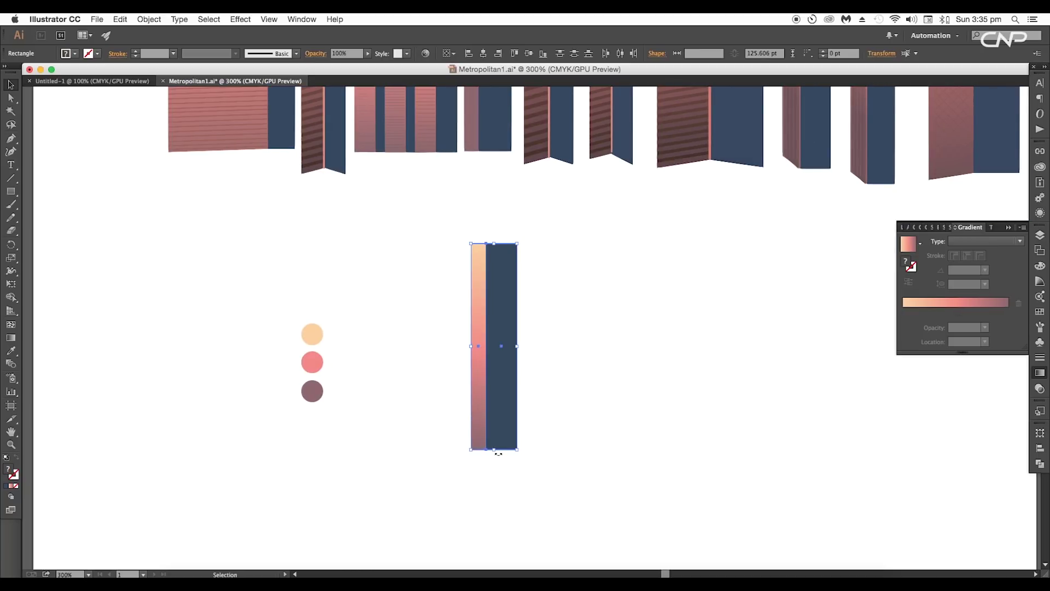
drag(496, 450, 492, 484)
click(520, 402)
Skew the gradient rectangle vertically with Free Transform so its outer edge drops below the dark side's top and bottom.
drag(523, 329, 529, 385)
scroll(479, 334, up, 3)
scroll(480, 350, up, 3)
click(469, 334)
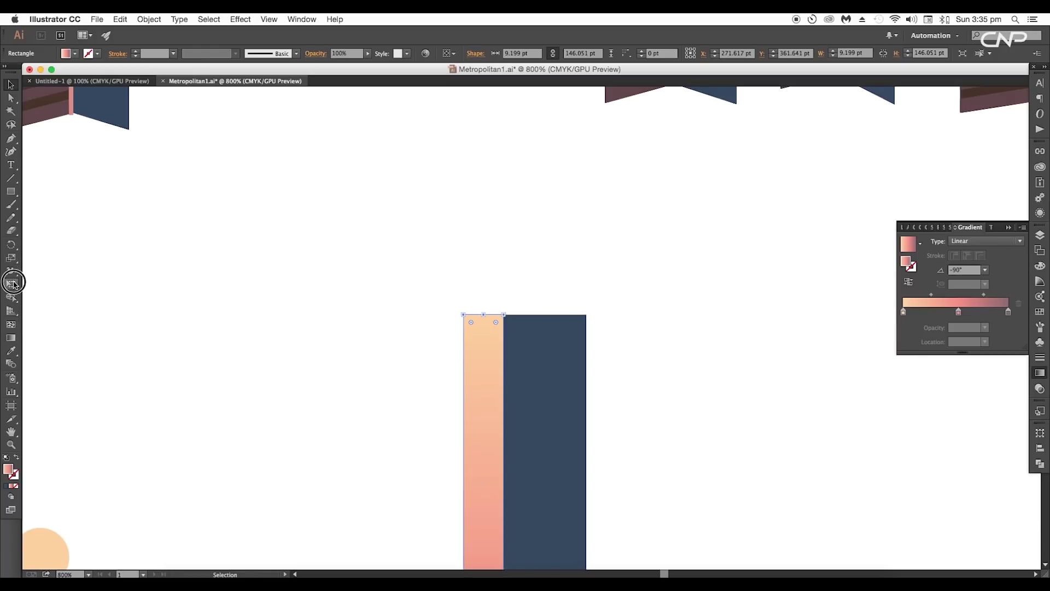
click(12, 283)
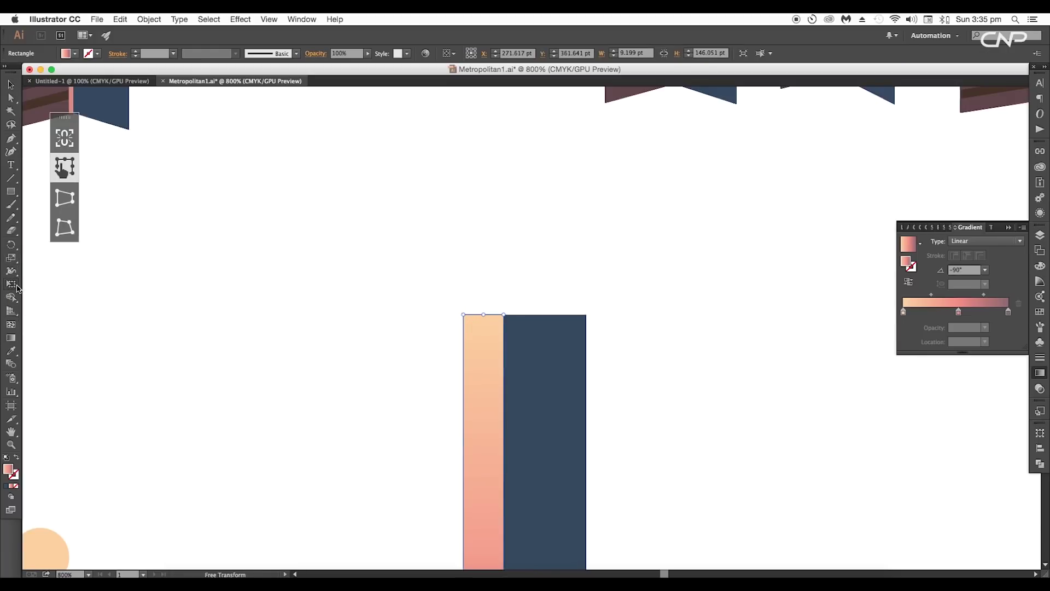
drag(523, 515, 546, 300)
scroll(501, 370, down, 1)
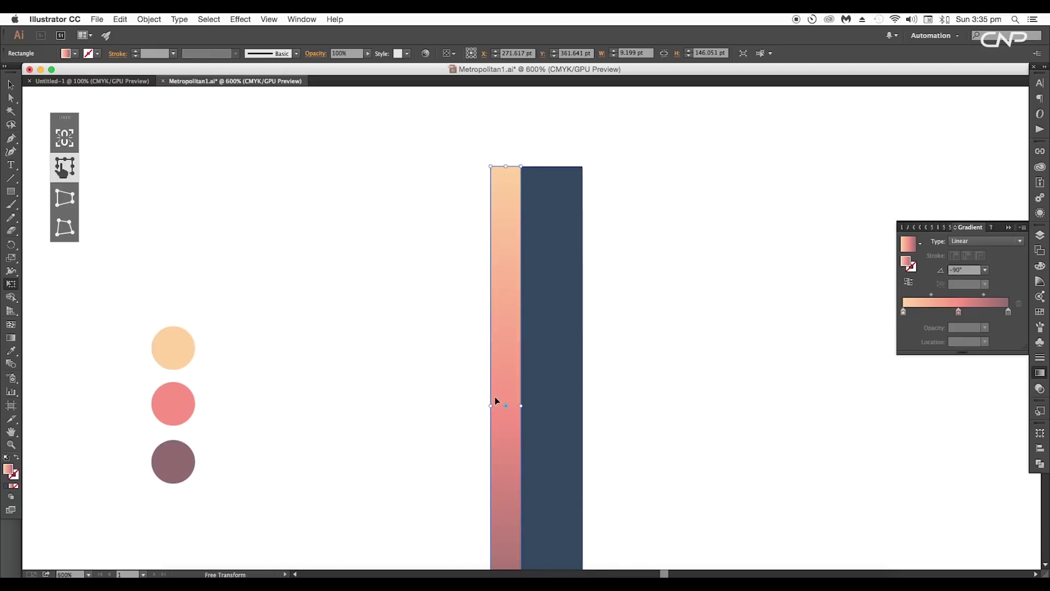
drag(492, 407, 492, 418)
drag(464, 442, 465, 463)
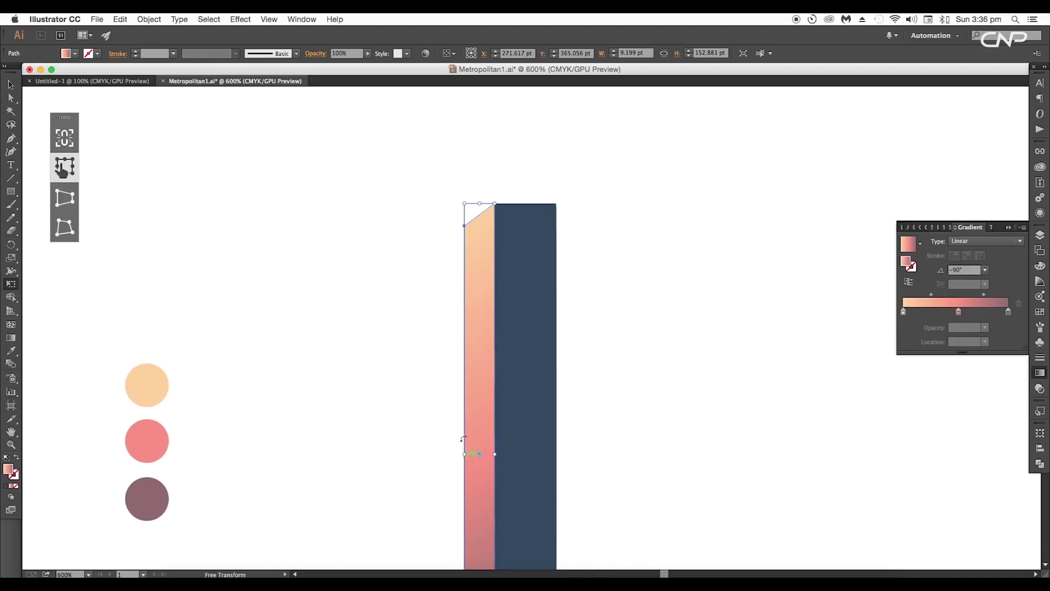
click(11, 86)
click(340, 267)
drag(516, 368, 518, 295)
scroll(625, 340, down, 2)
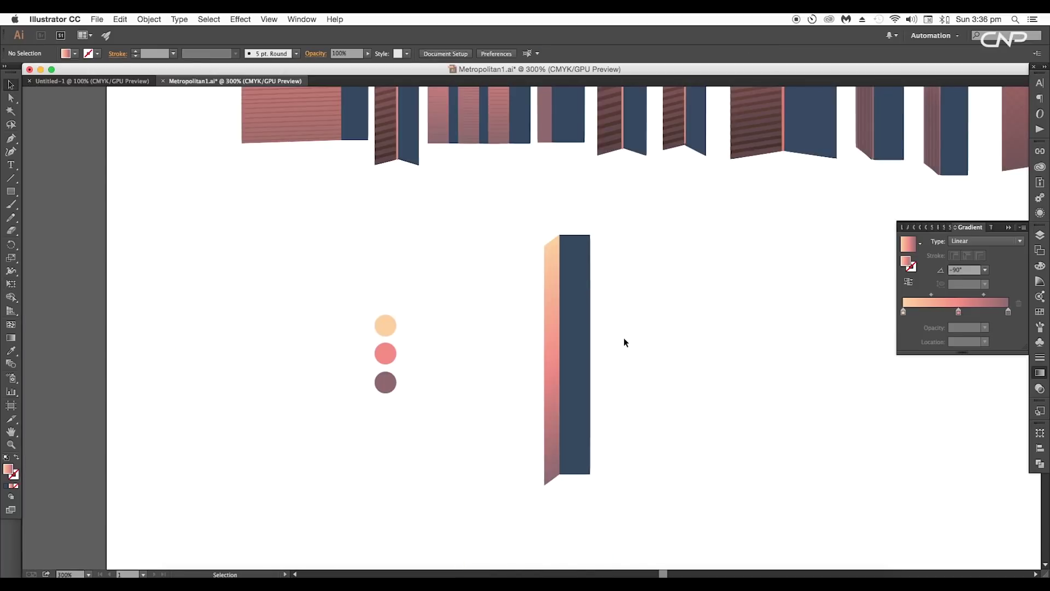
Draw a vertical line about 136 pt long near the outer edge of the skewed gradient face.
drag(612, 256, 609, 262)
drag(609, 263, 577, 283)
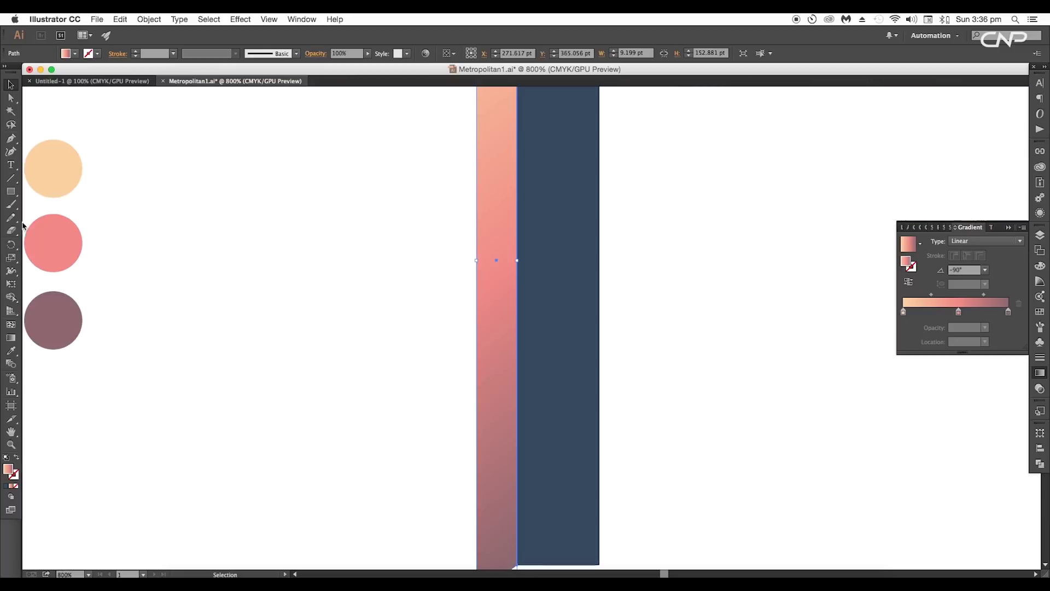
click(11, 178)
scroll(469, 407, down, 1)
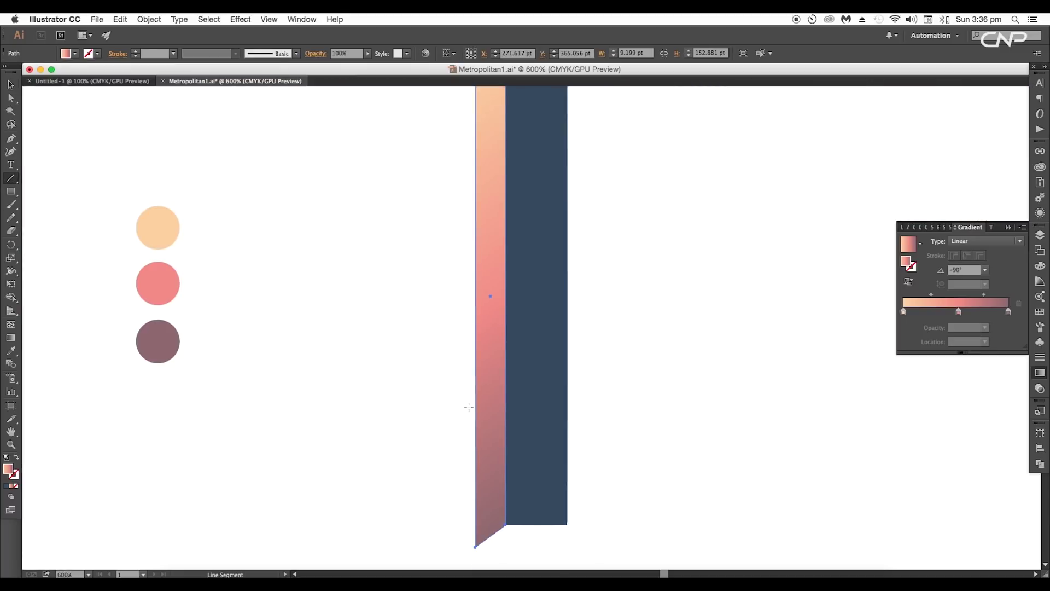
scroll(496, 493, down, 2)
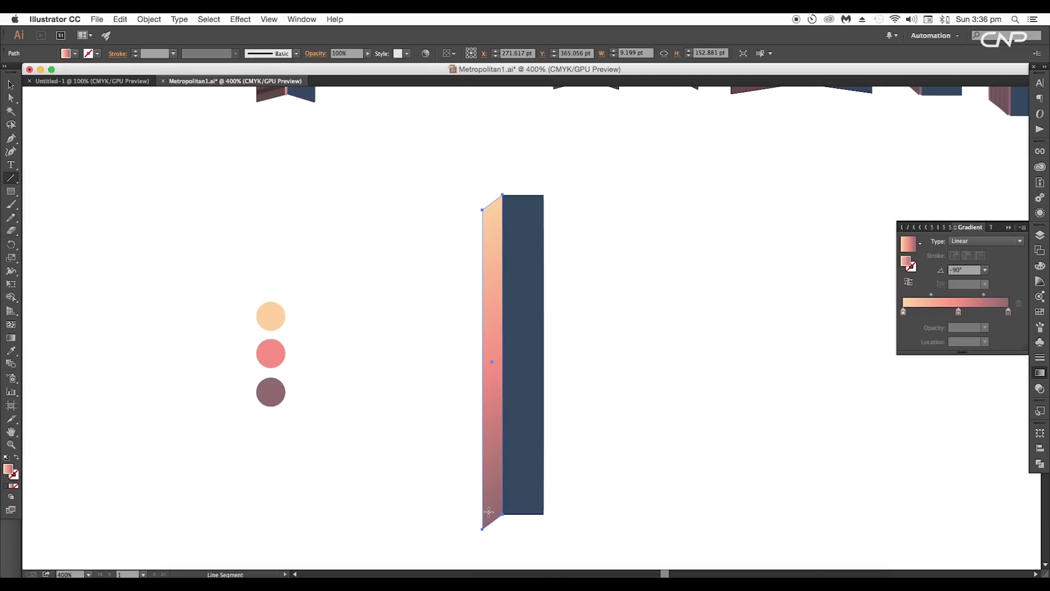
drag(488, 512, 517, 219)
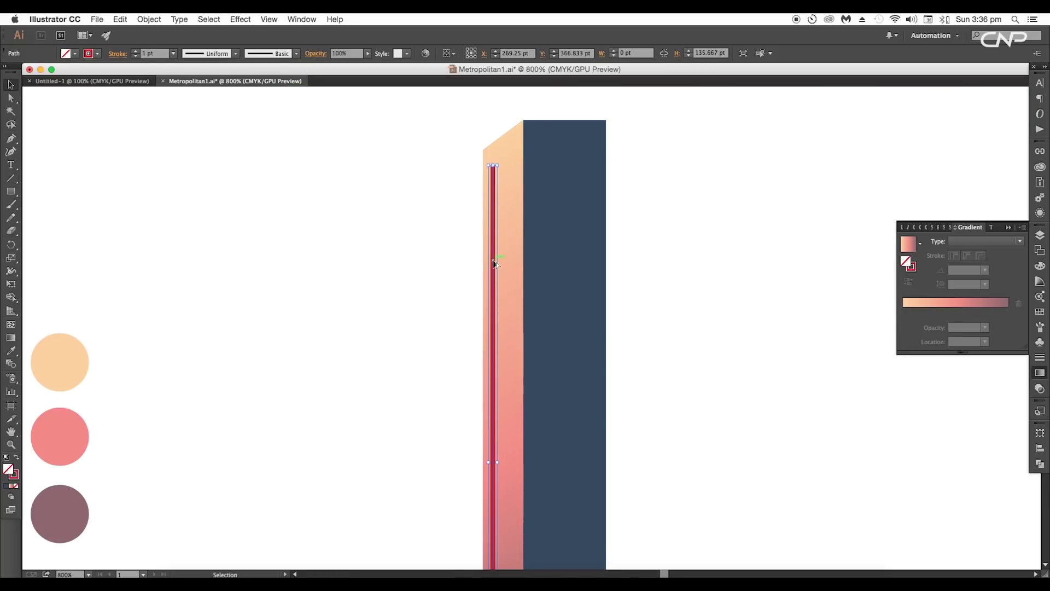
Duplicate the vertical line across the gradient face to make four evenly spaced lines stepping up with its slant.
drag(492, 261, 501, 263)
key(ctrl+d)
key(ctrl+d)
scroll(507, 226, up, 2)
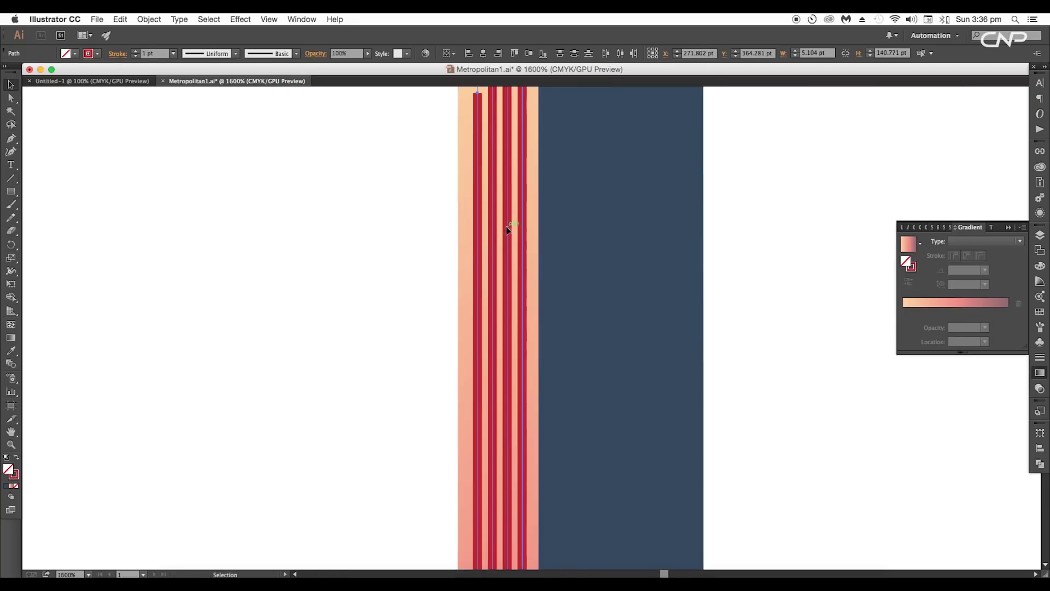
Give the four lines the triangular tapered width profile and a 0.25 pt stroke weight.
click(236, 56)
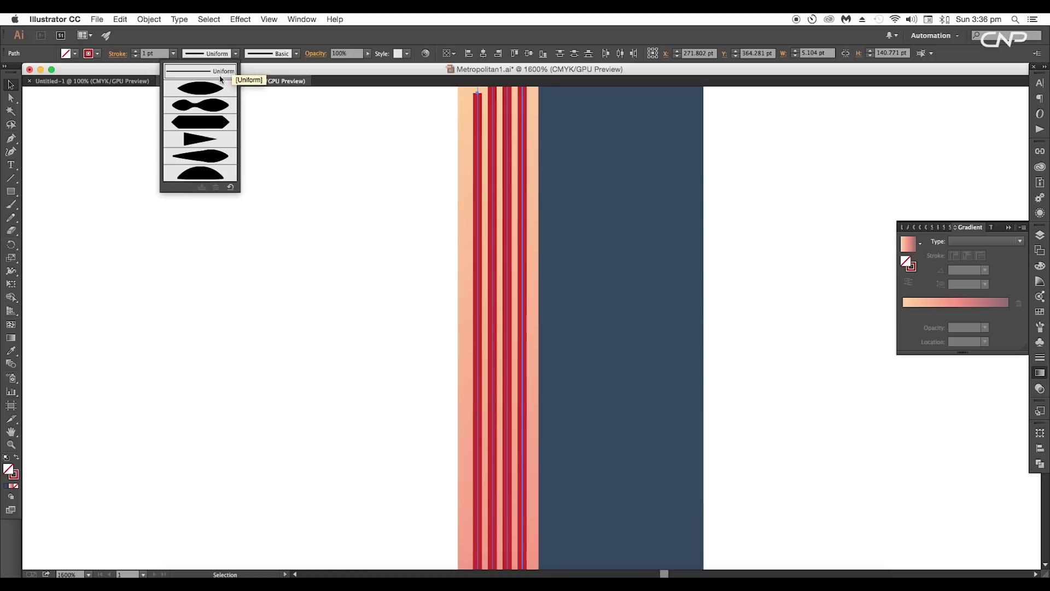
click(212, 134)
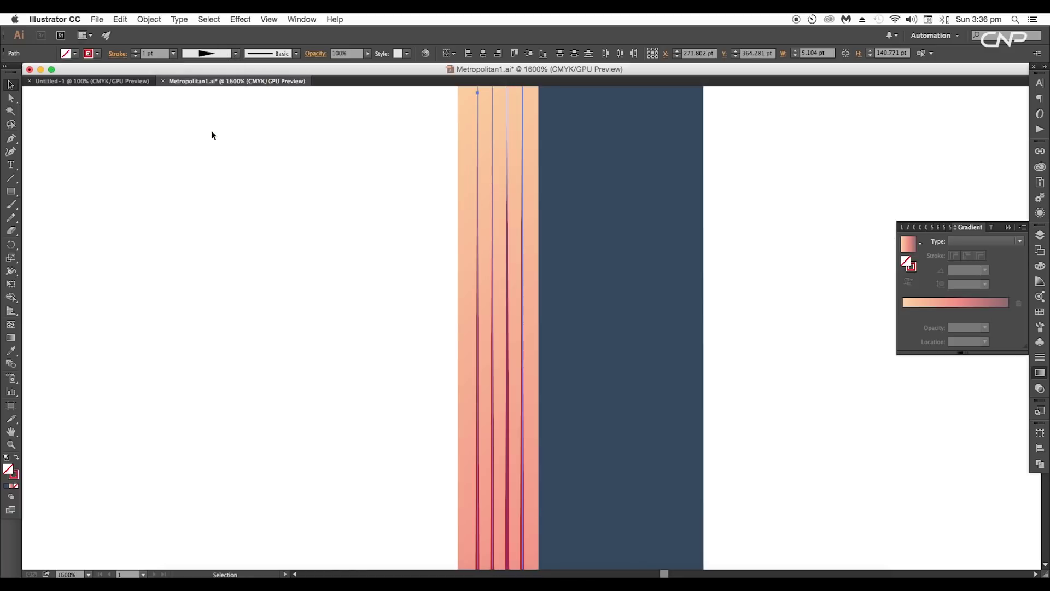
click(173, 53)
click(184, 65)
scroll(526, 435, down, 4)
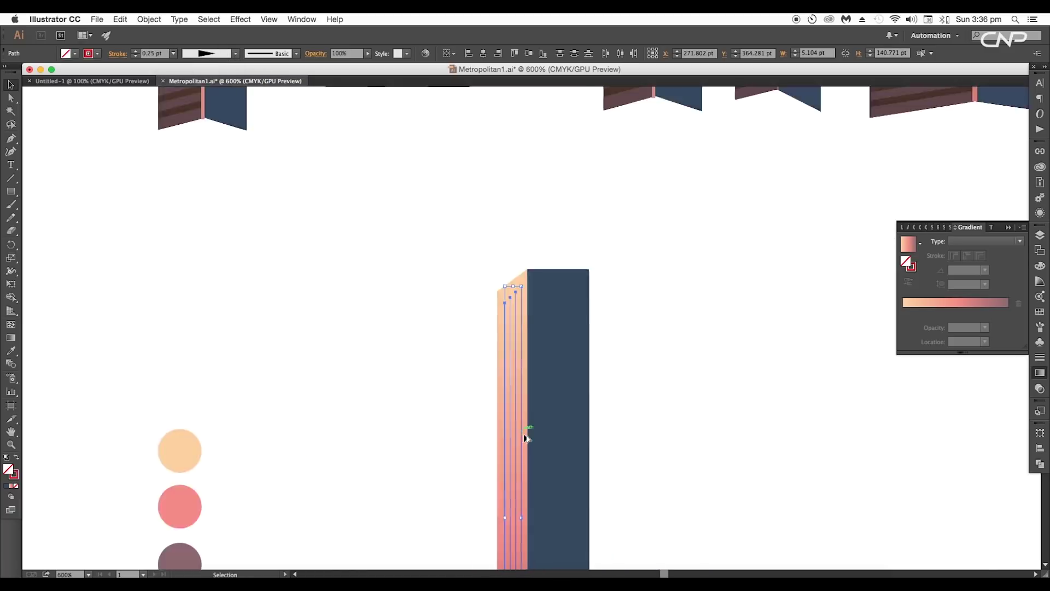
Apply a linear gradient to the lines' stroke, removing the peach stop and moving the pink stop to 0%.
drag(537, 493, 526, 303)
scroll(516, 391, up, 4)
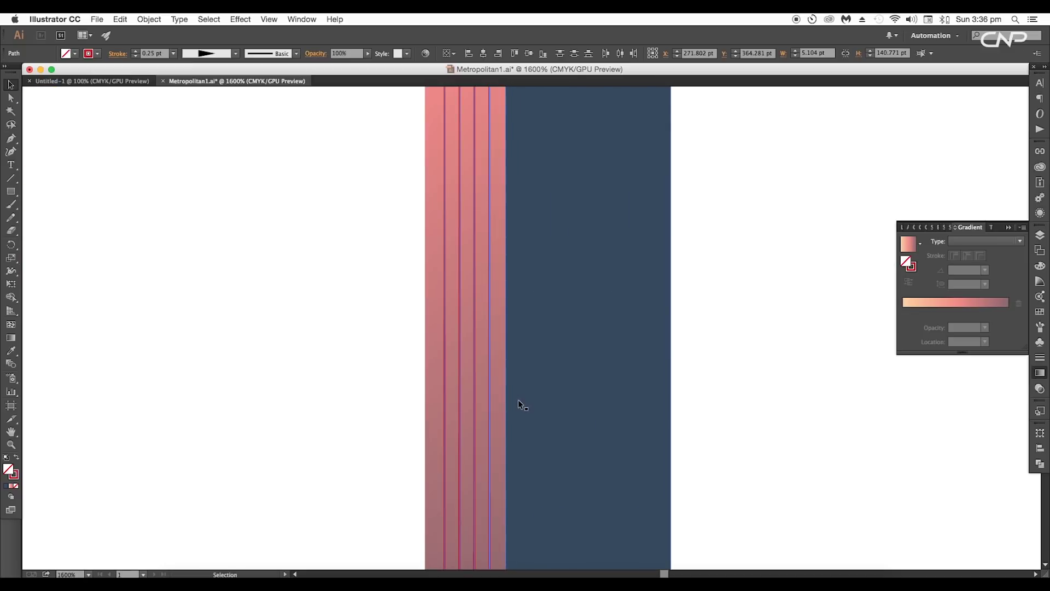
scroll(518, 351, down, 2)
scroll(518, 351, up, 1)
click(952, 314)
click(16, 457)
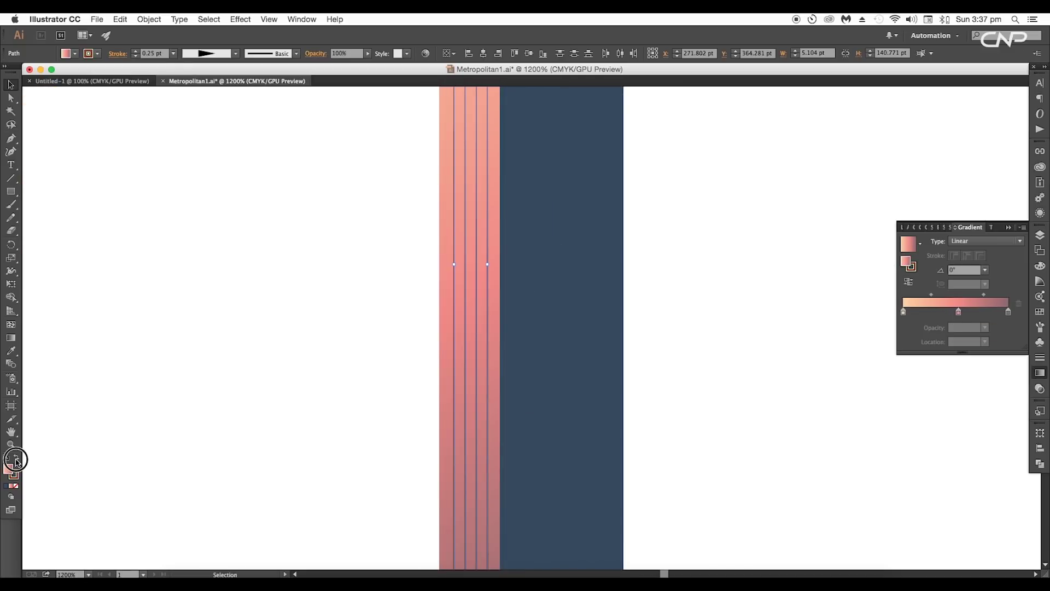
click(14, 475)
click(983, 229)
click(958, 313)
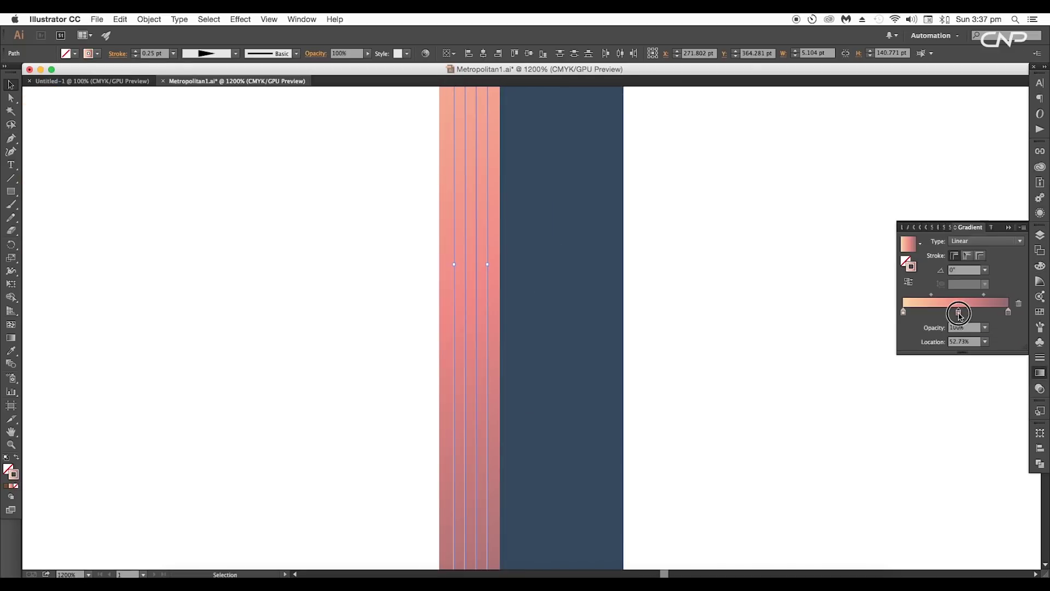
drag(903, 313, 905, 359)
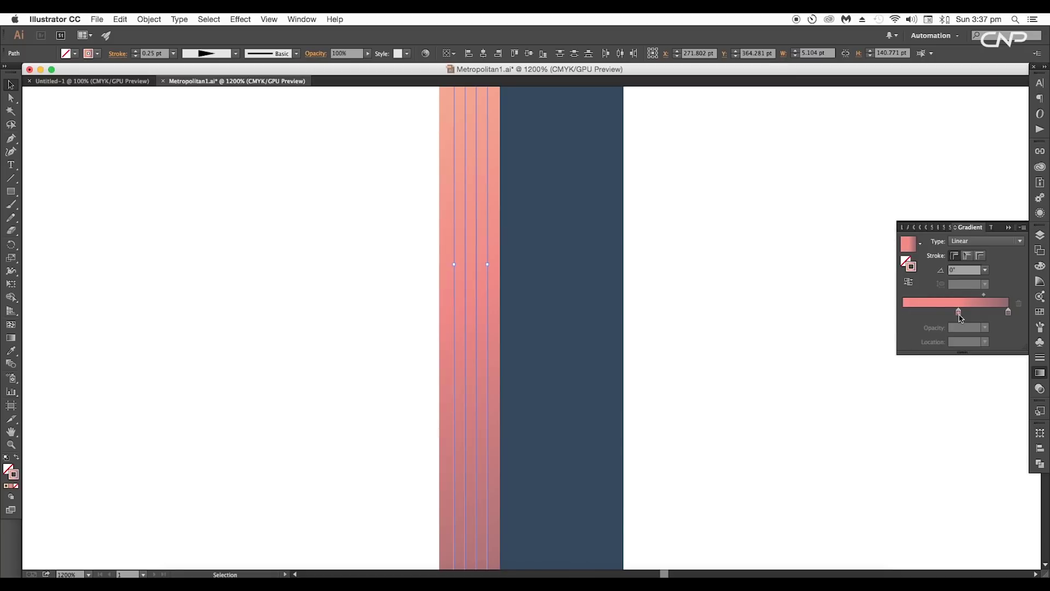
drag(959, 313, 873, 315)
click(904, 315)
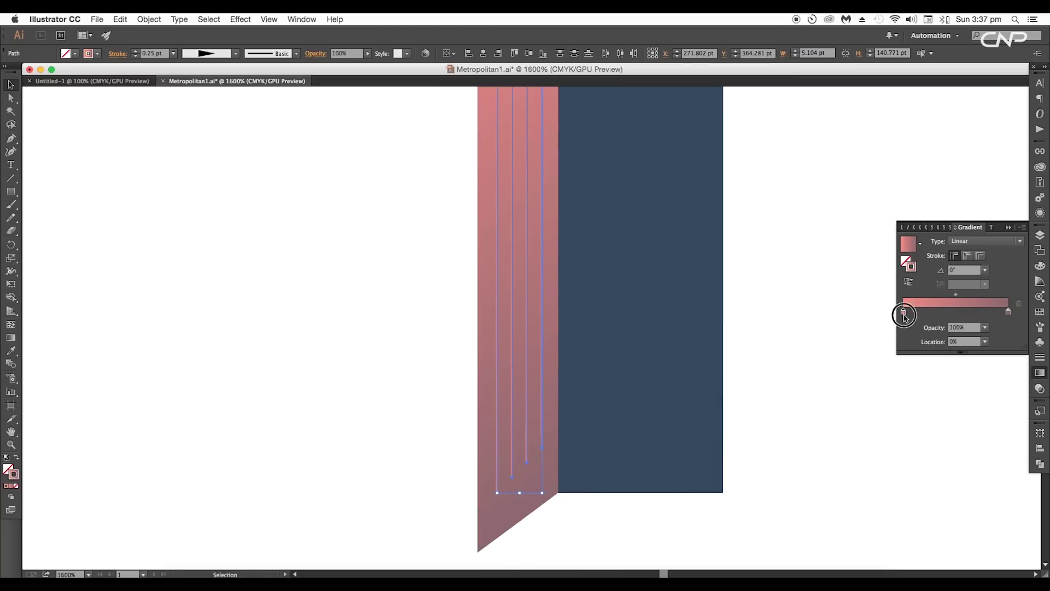
Swap the stroke gradient's stops to run from mauve to pink and apply the gradient along the stroke.
mouse_move(904, 315)
mouse_down()
mouse_move(977, 313)
mouse_move(907, 316)
mouse_up()
drag(976, 314, 1014, 316)
click(967, 258)
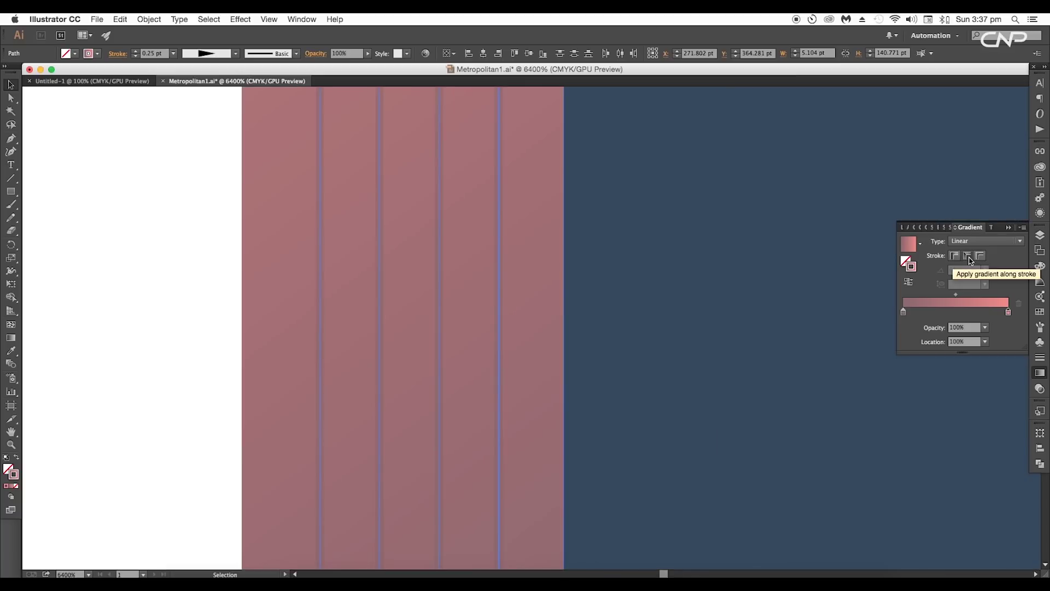
click(969, 258)
click(981, 257)
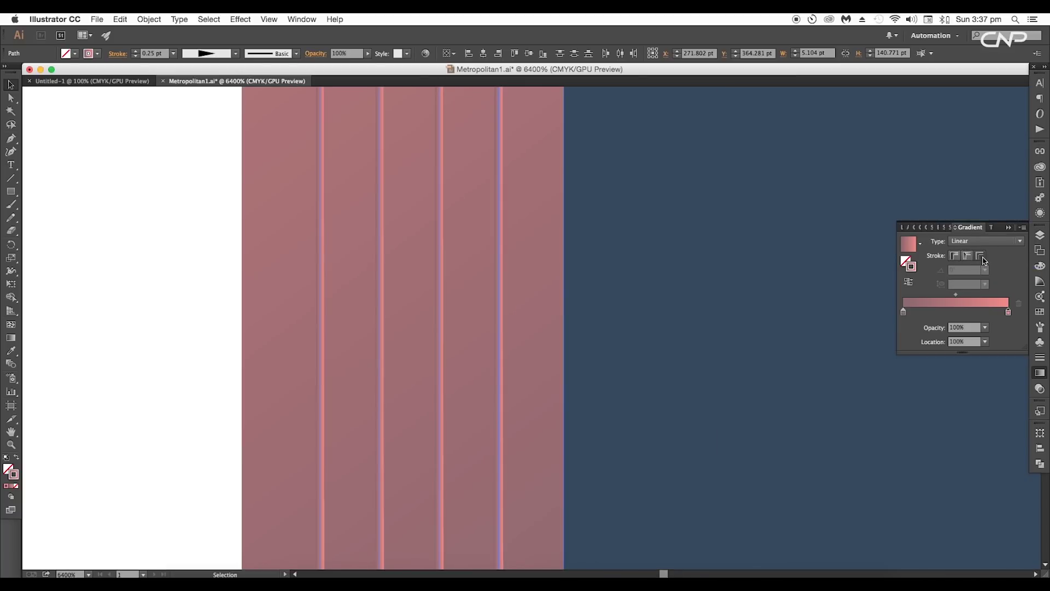
click(966, 259)
Set the opacity of the four lines to 70%.
scroll(451, 407, down, 6)
drag(483, 221, 499, 438)
scroll(497, 432, up, 3)
click(324, 53)
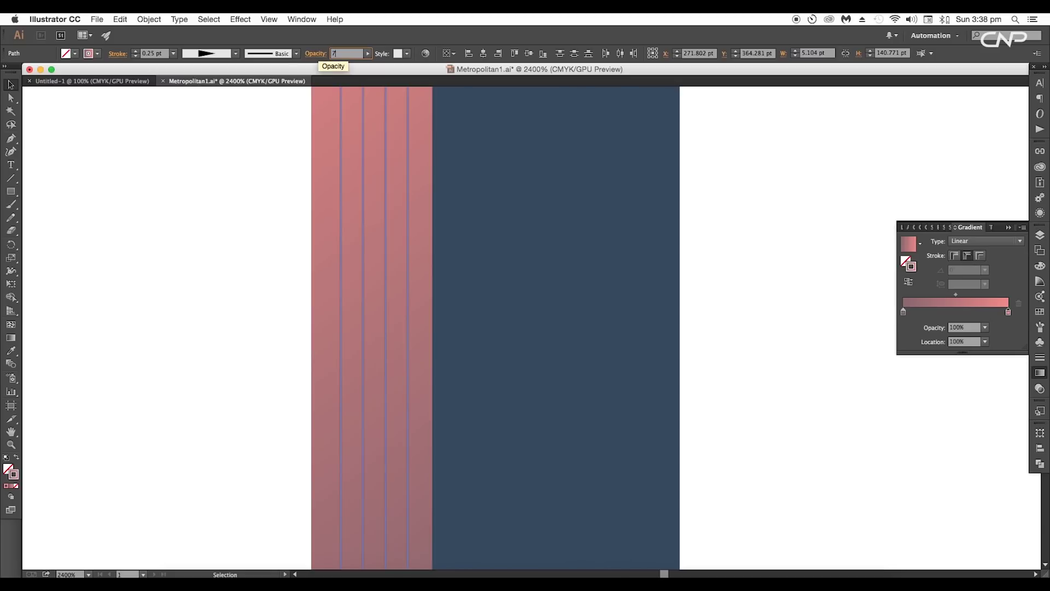
key(super+minus)
key(super+minus)
key(super+minus)
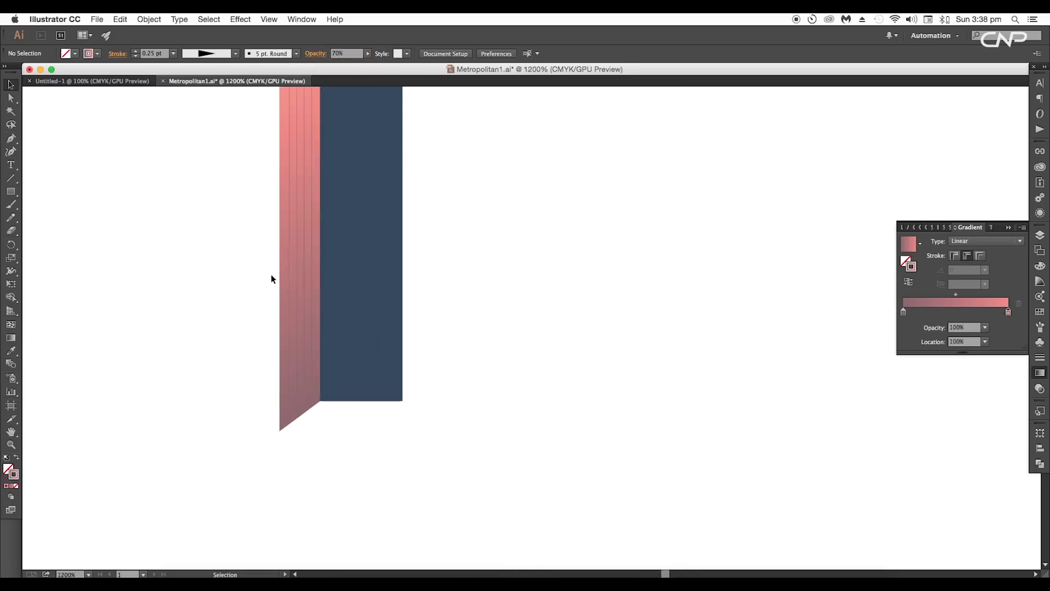
key(super+minus)
Draw a 9.199 by 2.218 pt rectangle level with the dark side's top over the gradient face and fill it with f7dfc4.
drag(325, 288, 516, 293)
mouse_move(432, 239)
mouse_down()
mouse_move(382, 286)
mouse_move(295, 293)
mouse_move(293, 276)
mouse_move(311, 268)
mouse_up()
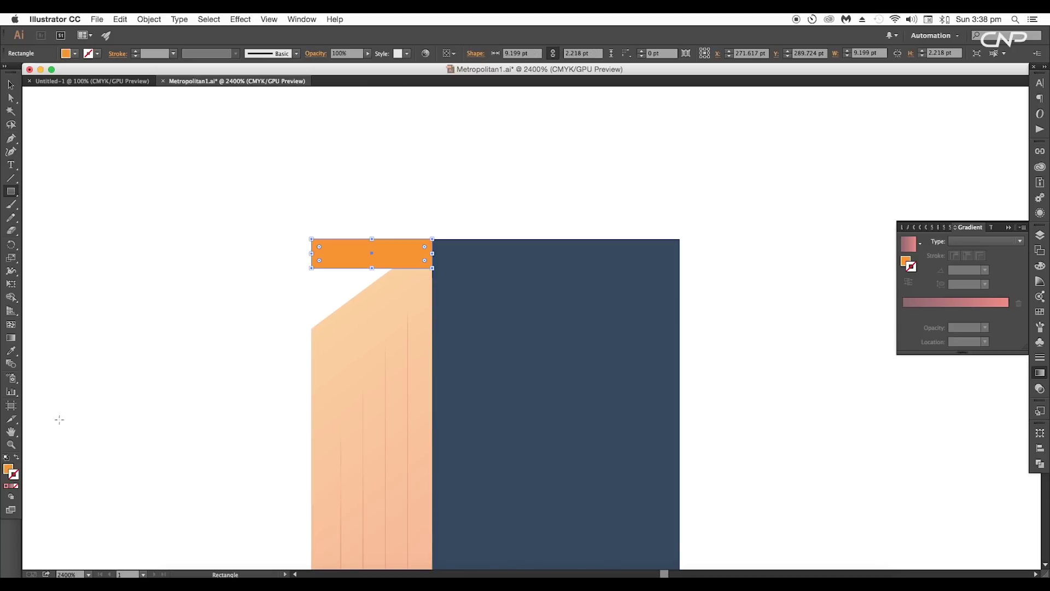
double_click(10, 471)
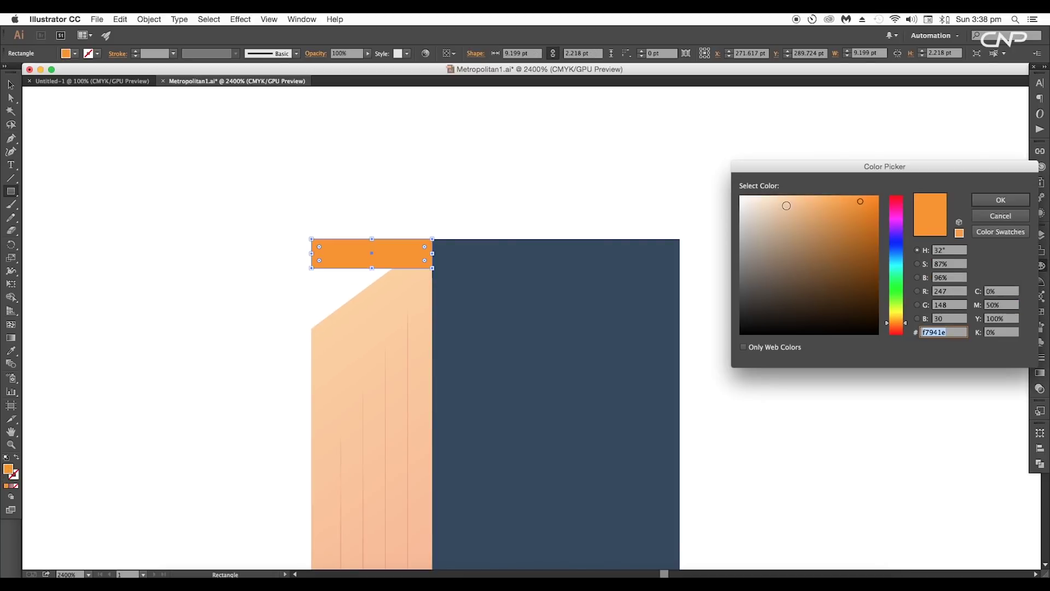
click(771, 200)
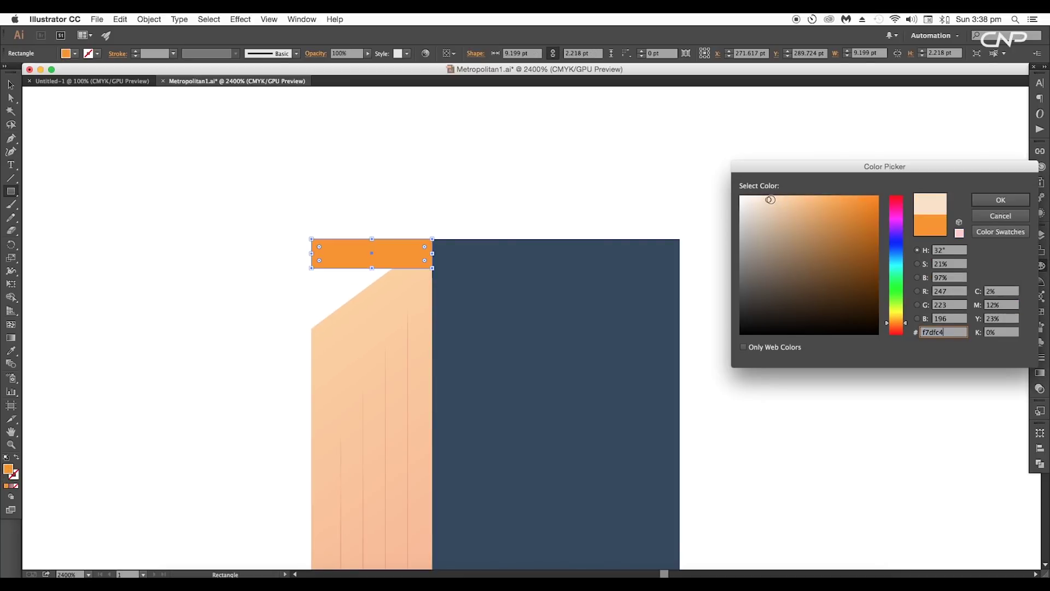
click(987, 201)
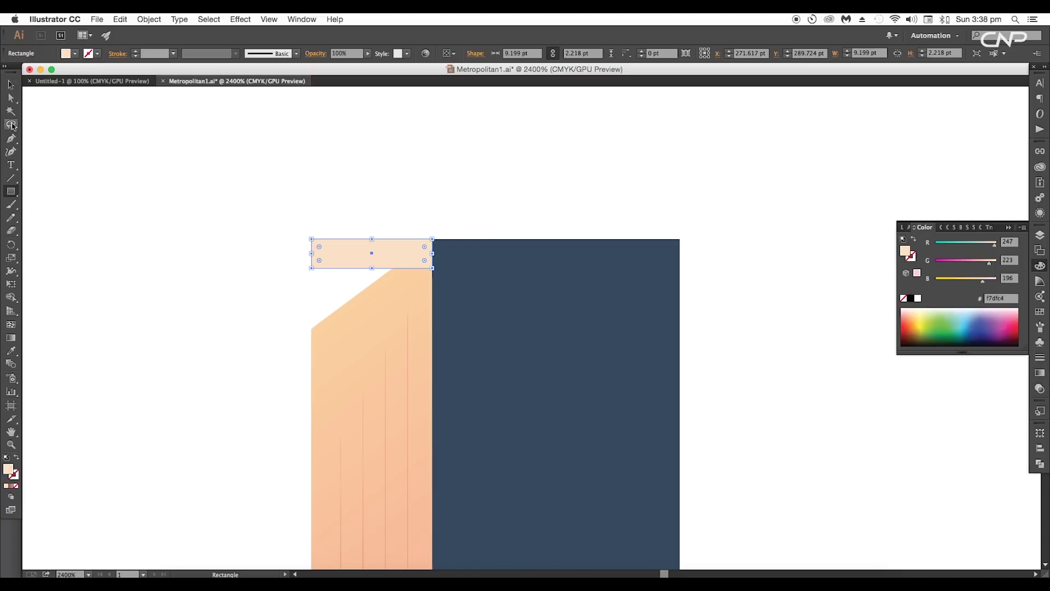
Skew the pale rectangle vertically with Free Transform to match the slanted top edge of the gradient face.
click(11, 284)
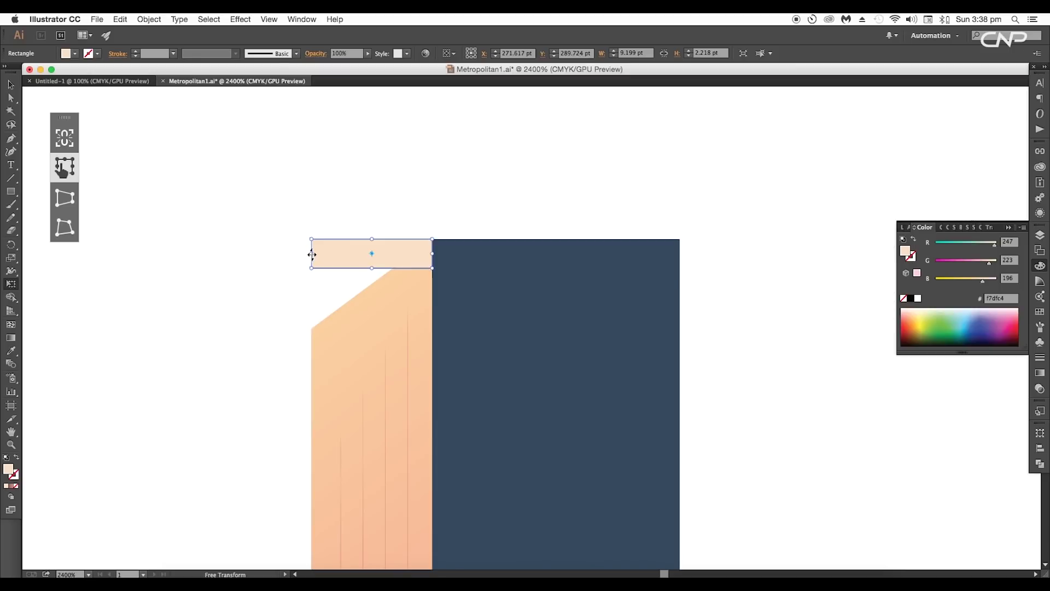
drag(312, 254, 313, 257)
drag(313, 278, 313, 343)
key(v)
scroll(566, 324, down, 5)
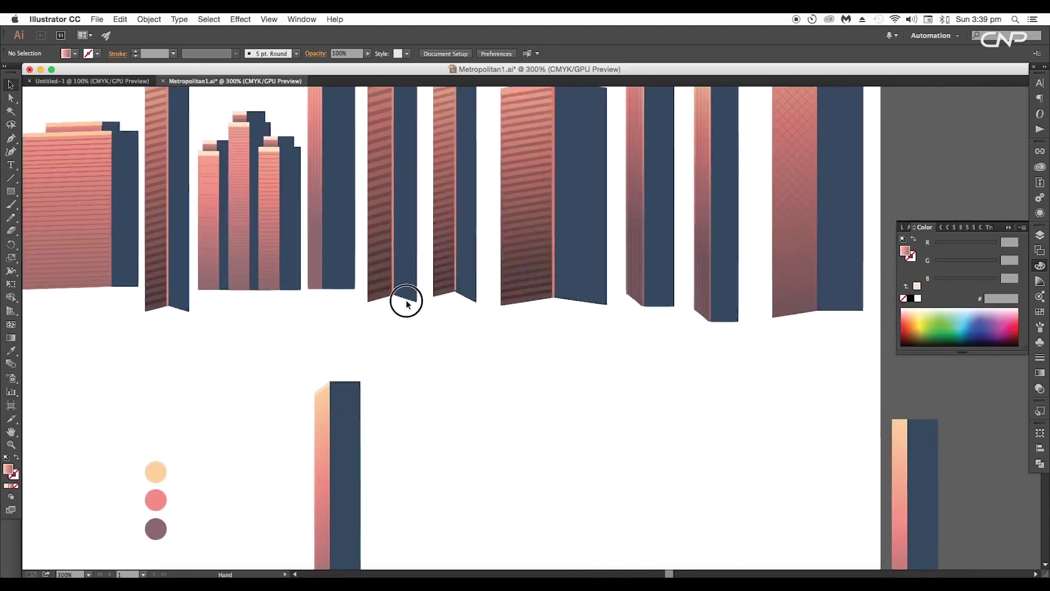
Draw a thin brown horizontal rectangle about 46.5 by 3.4 pt beside the new building.
drag(405, 300, 390, 420)
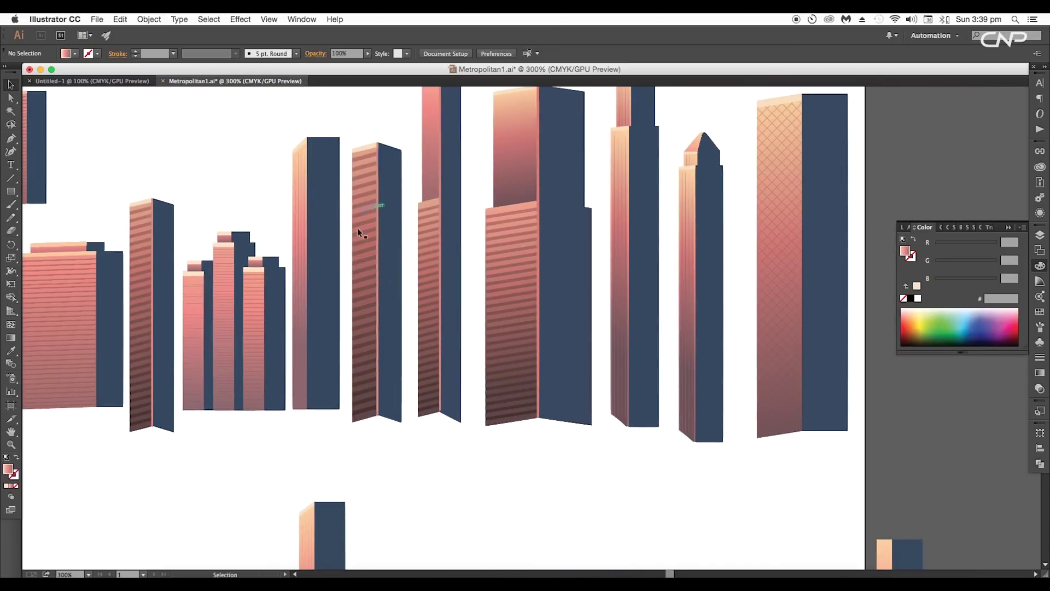
scroll(379, 175, up, 5)
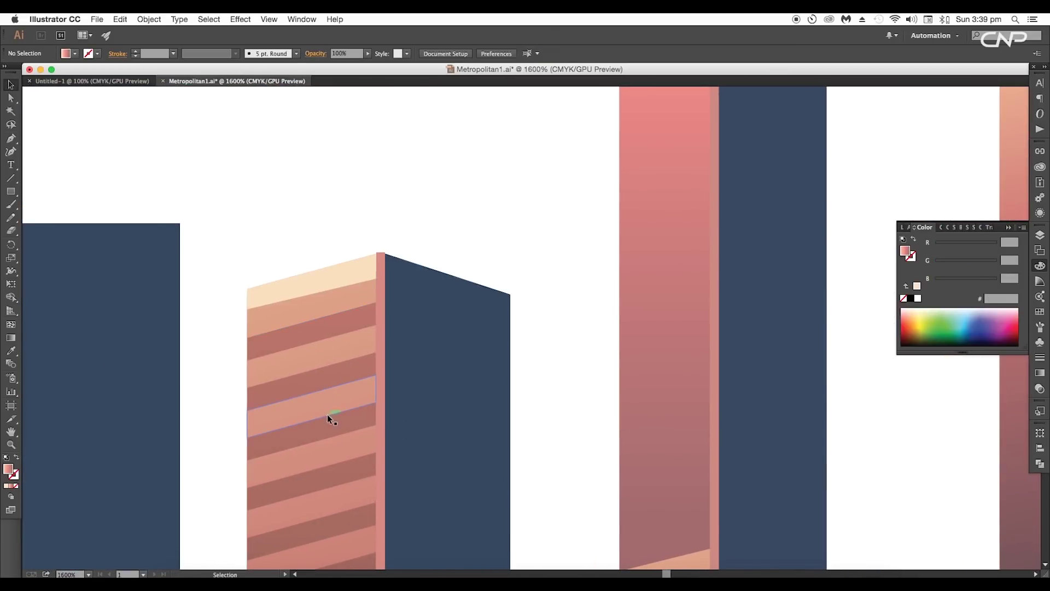
scroll(382, 408, down, 5)
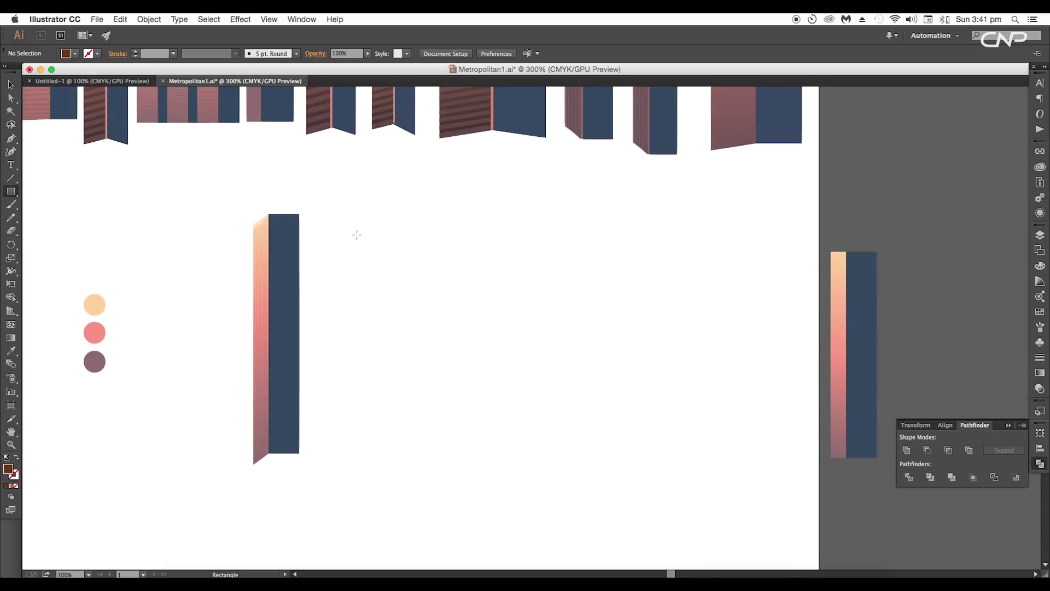
drag(357, 222, 381, 255)
scroll(429, 230, up, 3)
Duplicate the brown bar downward repeatedly at even spacing to form a striped column nearly as tall as the building.
click(11, 85)
key(super+d)
key(super+d)
key(super+d)
key(super+d)
key(super+d)
key(super+d)
key(super+d)
key(super+d)
key(super+d)
key(super+d)
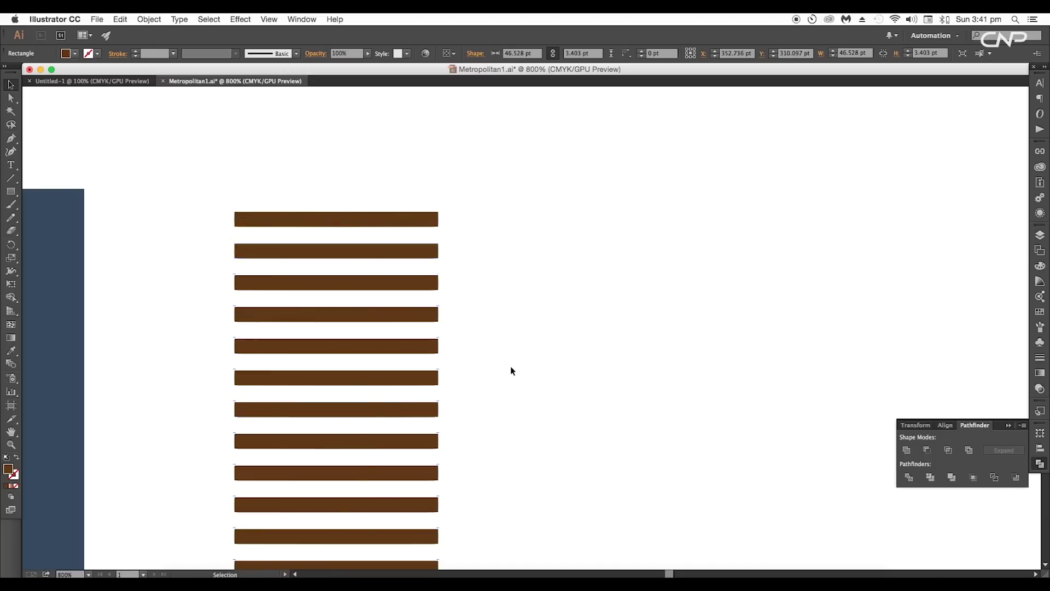
scroll(514, 371, down, 4)
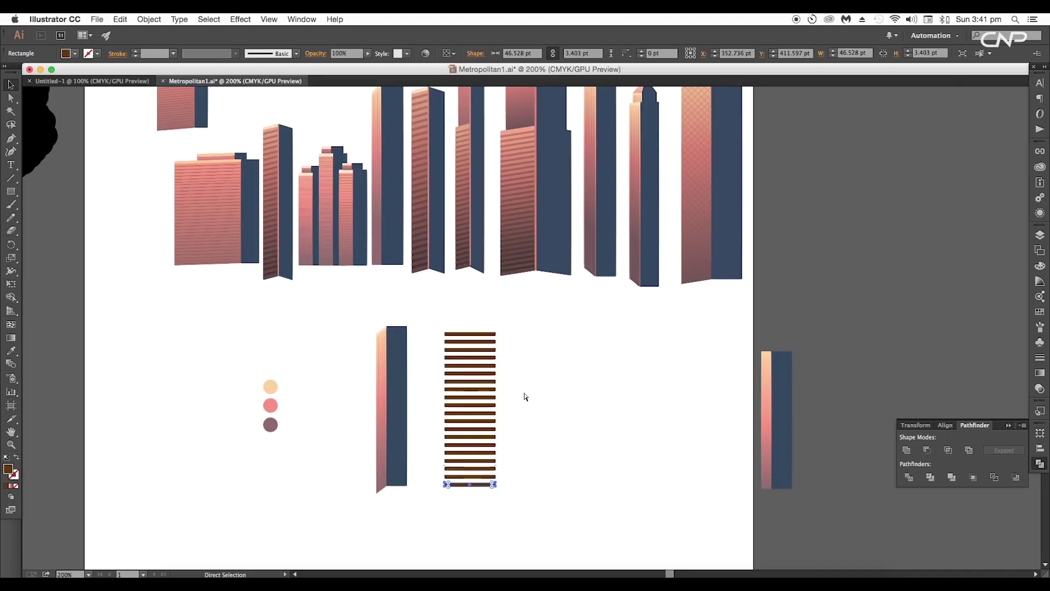
scroll(730, 315, right, 1)
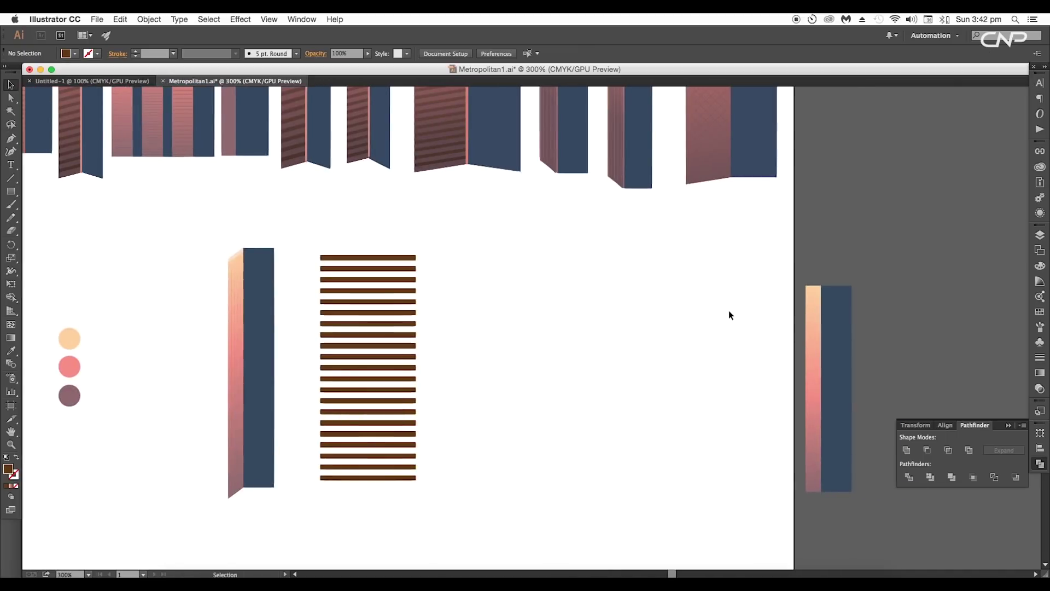
Duplicate the spare two-tone building onto the artboard beside the brown bars and widen its gradient face to 14.975 pt.
click(842, 361)
drag(842, 366, 539, 351)
click(602, 304)
drag(602, 302, 597, 336)
click(495, 364)
mouse_move(494, 409)
mouse_down()
mouse_move(481, 409)
mouse_move(535, 410)
mouse_move(485, 409)
mouse_up()
click(550, 406)
click(484, 403)
click(624, 346)
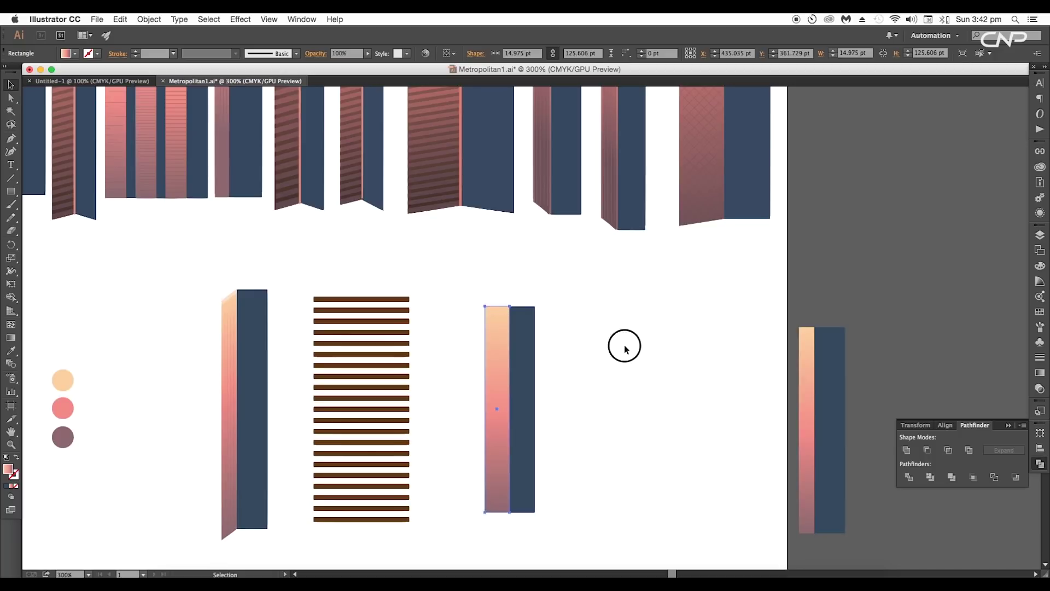
Copy the brown bars onto the building's gradient face and scale them to the face's 14.975 pt width.
drag(431, 287, 485, 512)
scroll(527, 526, up, 3)
drag(445, 486, 450, 396)
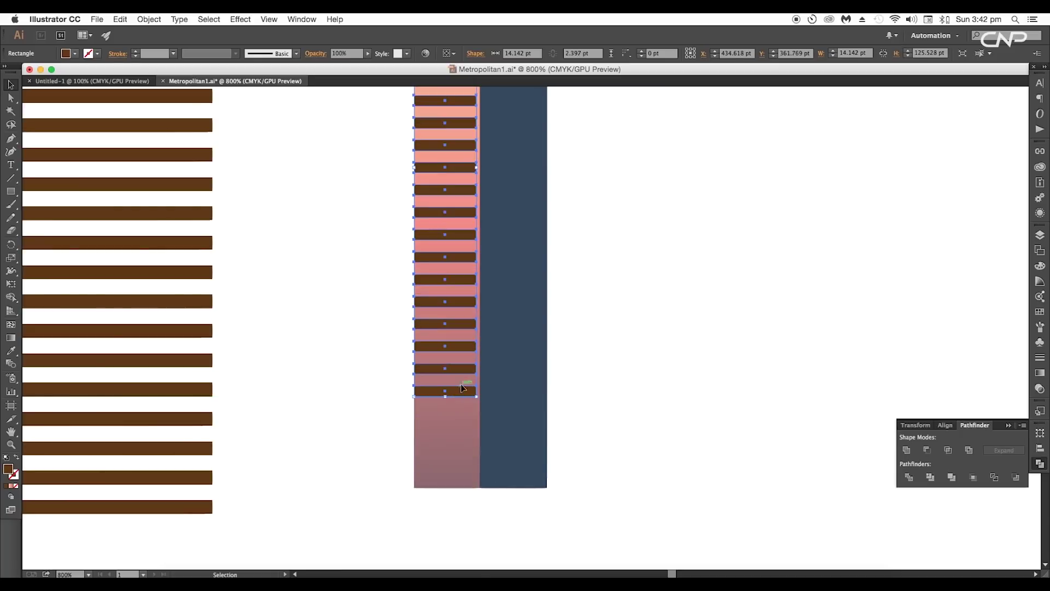
drag(459, 358, 473, 361)
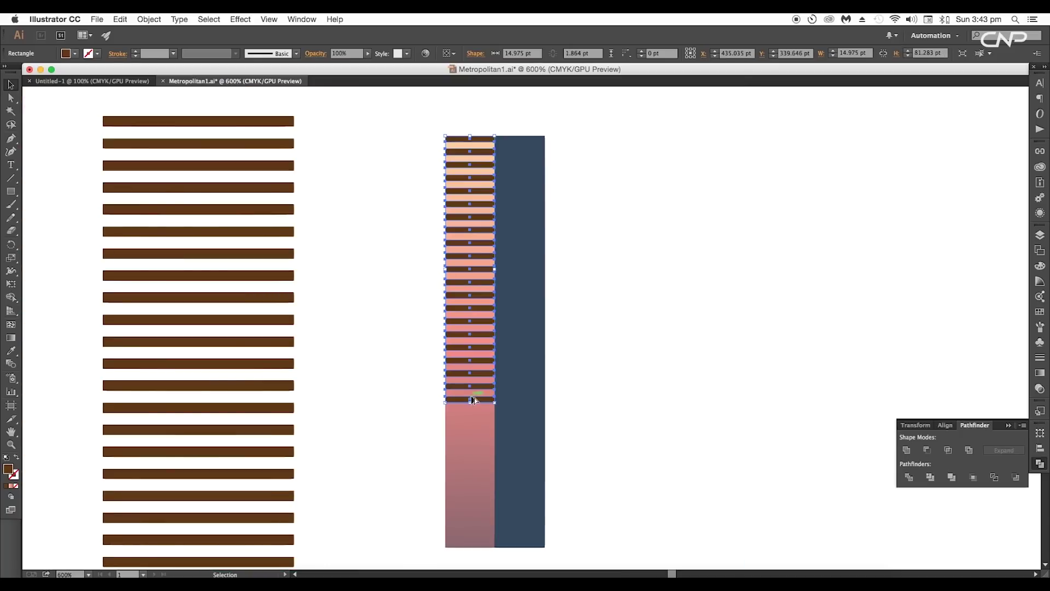
Duplicate the fitted bars downward at the same spacing to cover the rest of the gradient face.
drag(471, 398, 469, 566)
drag(518, 536, 473, 484)
scroll(471, 381, up, 6)
drag(308, 315, 531, 383)
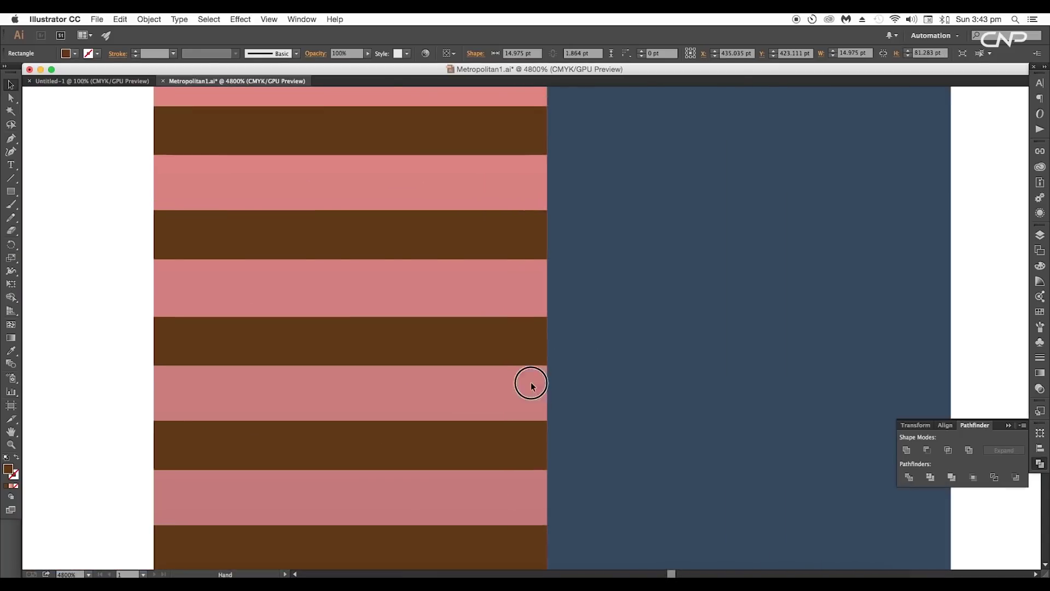
drag(468, 350, 492, 372)
Select all the brown bars on the face and unite them into one shape with Pathfinder.
scroll(479, 361, down, 4)
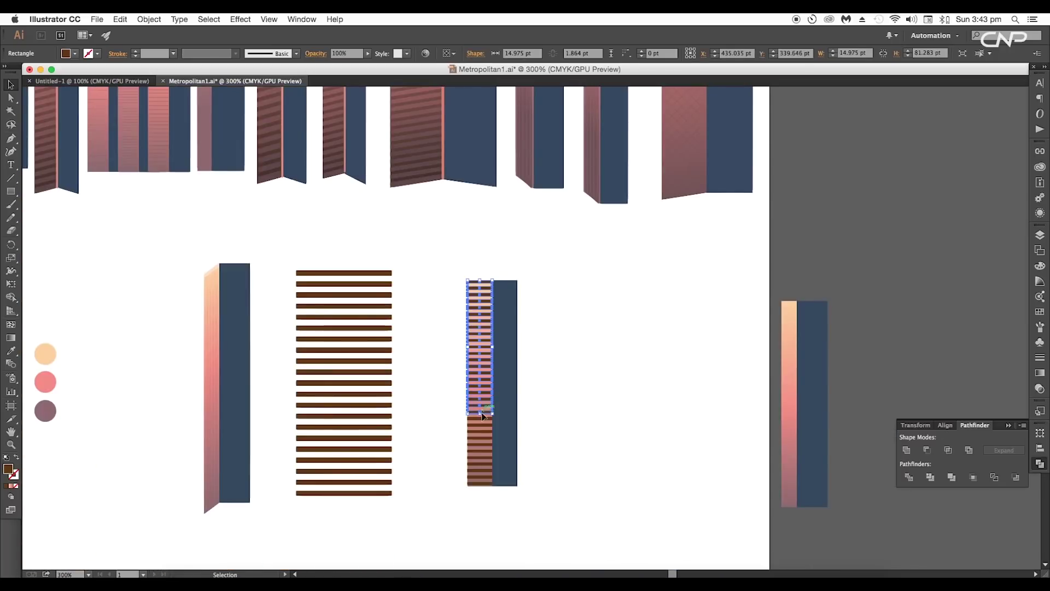
shift+click(477, 430)
key(v)
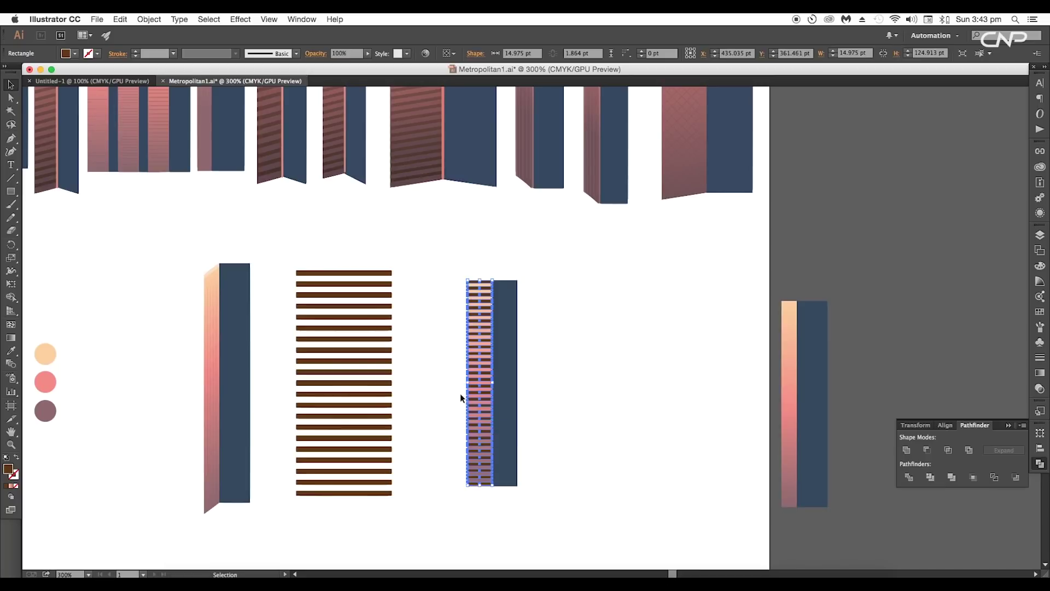
scroll(601, 416, down, 1)
click(907, 454)
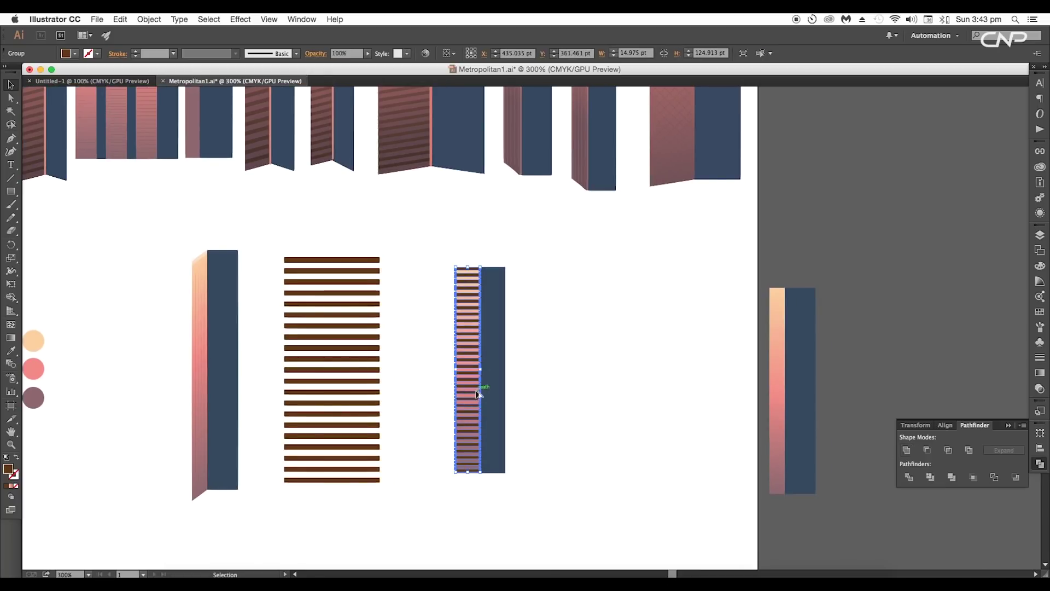
Fill the united bars with the peach-pink-mauve linear gradient at -90° running over the full height of the face.
scroll(478, 392, up, 3)
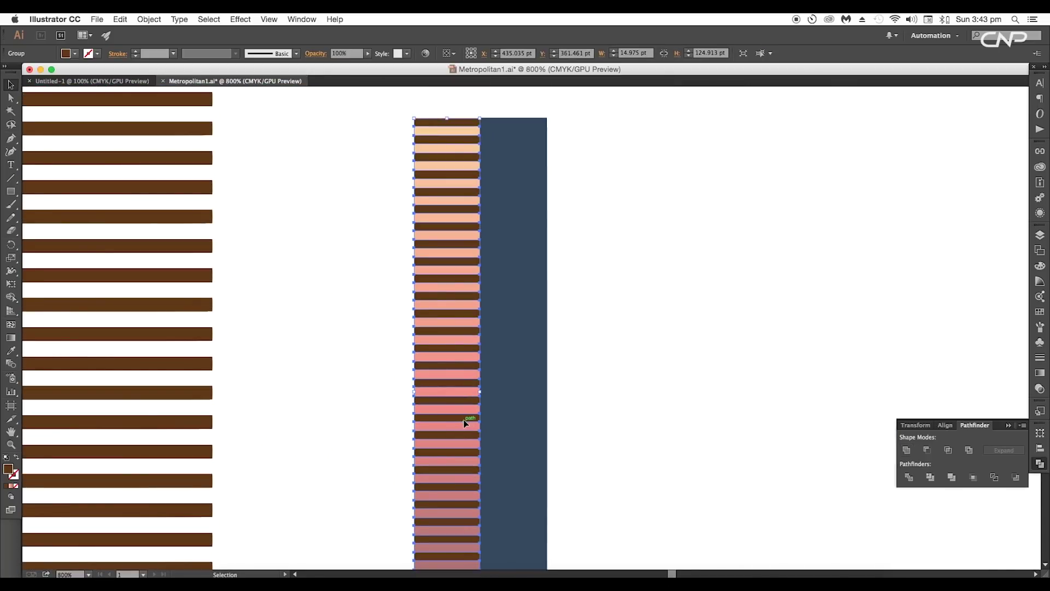
scroll(464, 422, down, 5)
scroll(422, 267, up, 5)
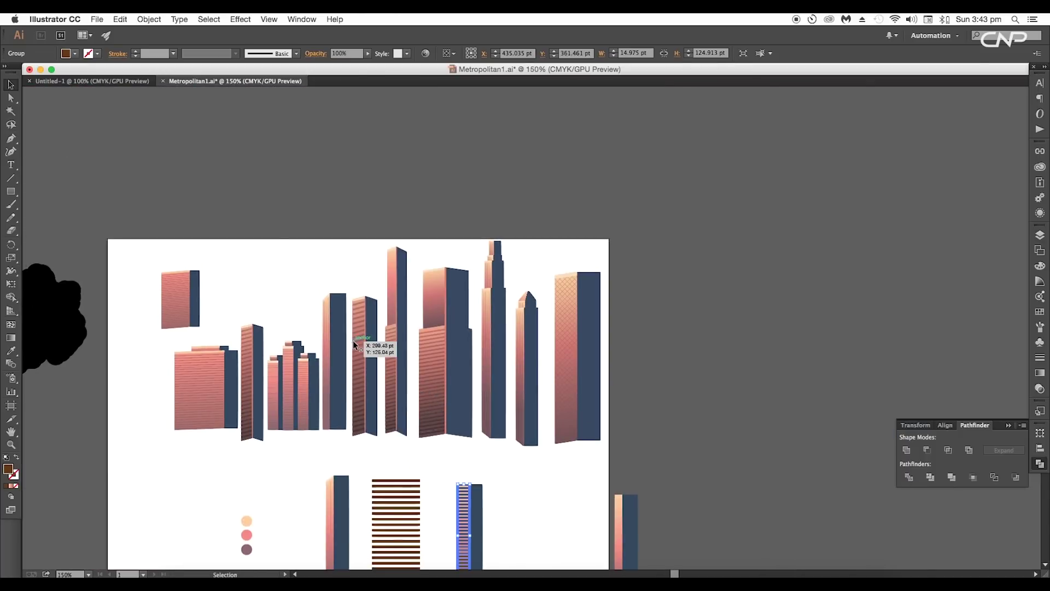
scroll(353, 342, up, 3)
scroll(584, 421, down, 10)
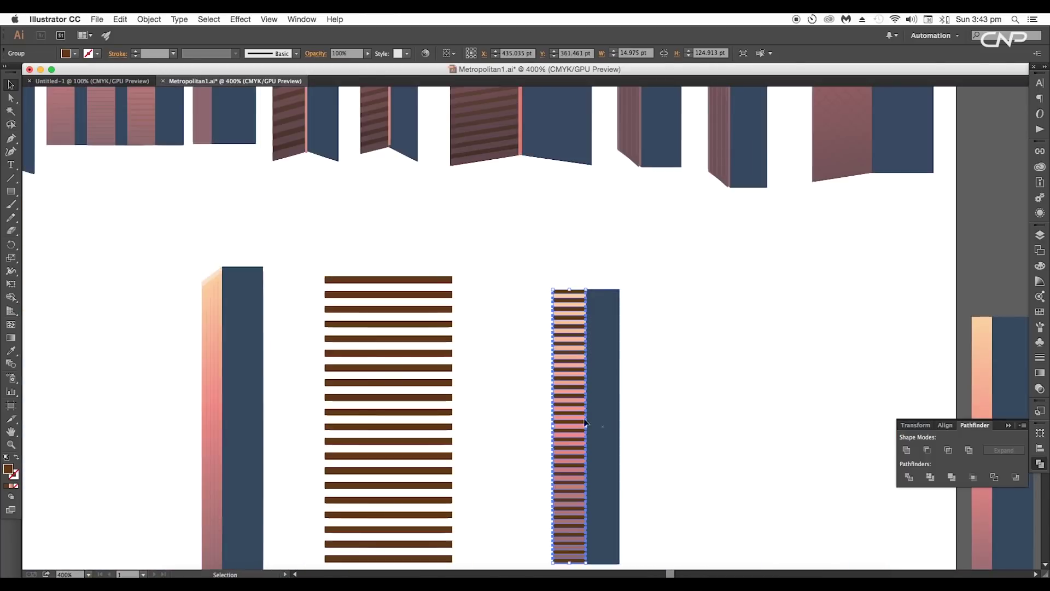
click(12, 487)
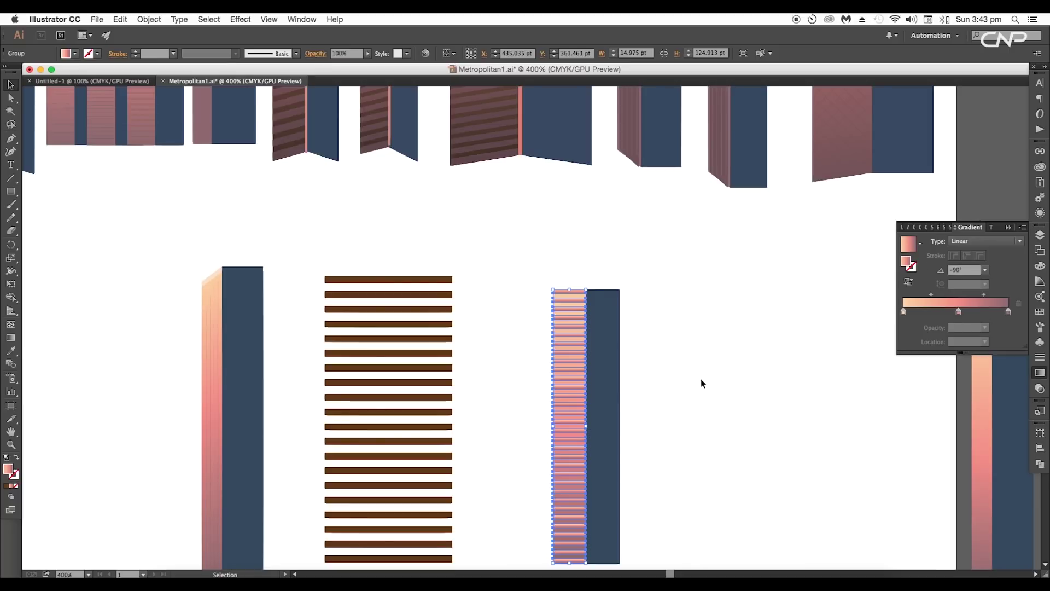
mouse_move(595, 298)
mouse_down()
mouse_move(623, 241)
mouse_move(599, 193)
mouse_move(582, 381)
mouse_up()
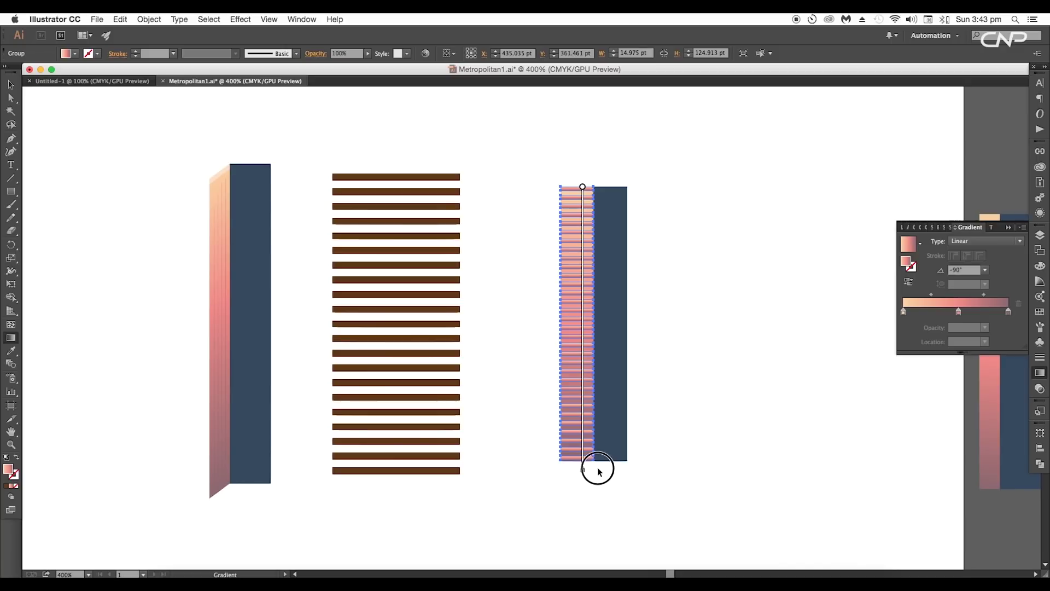
drag(596, 464, 596, 463)
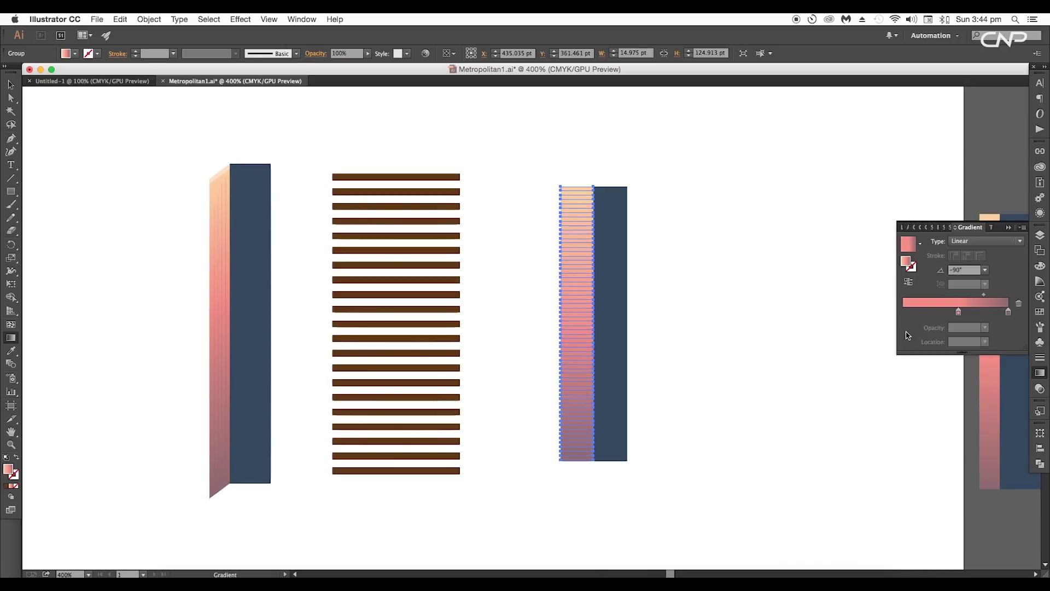
Remove the peach stop from the bars' gradient so it starts at pink, and set the mauve end stop's black to 56%.
drag(906, 336, 907, 335)
drag(958, 313, 963, 330)
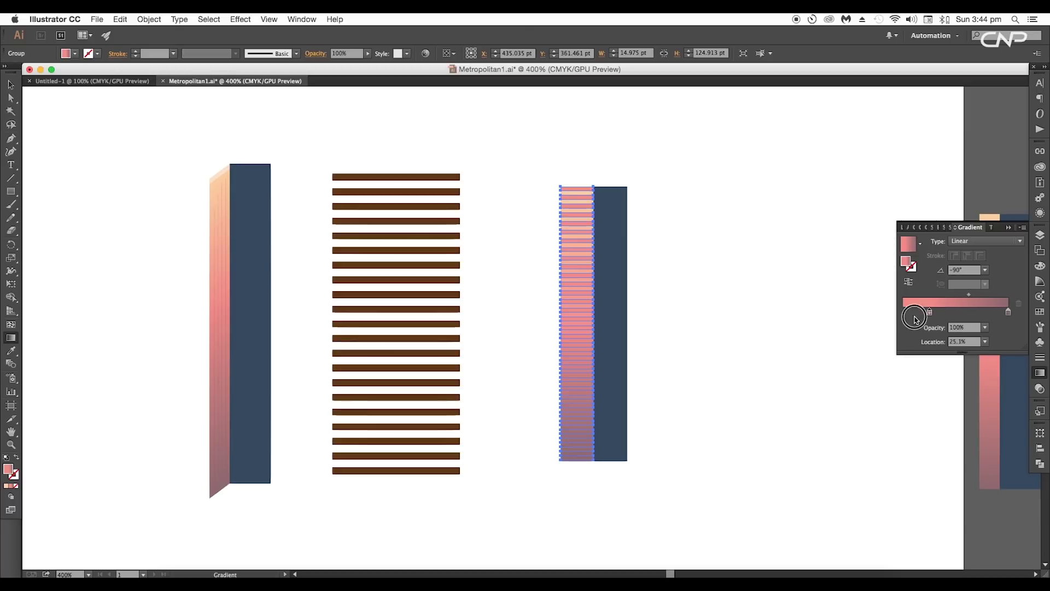
double_click(1009, 313)
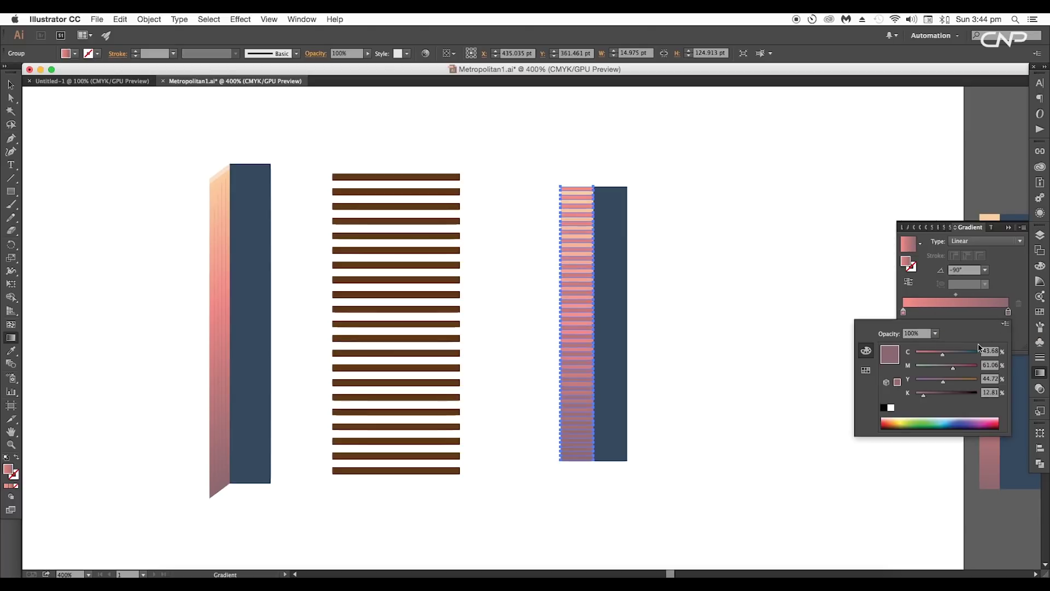
drag(937, 396, 951, 397)
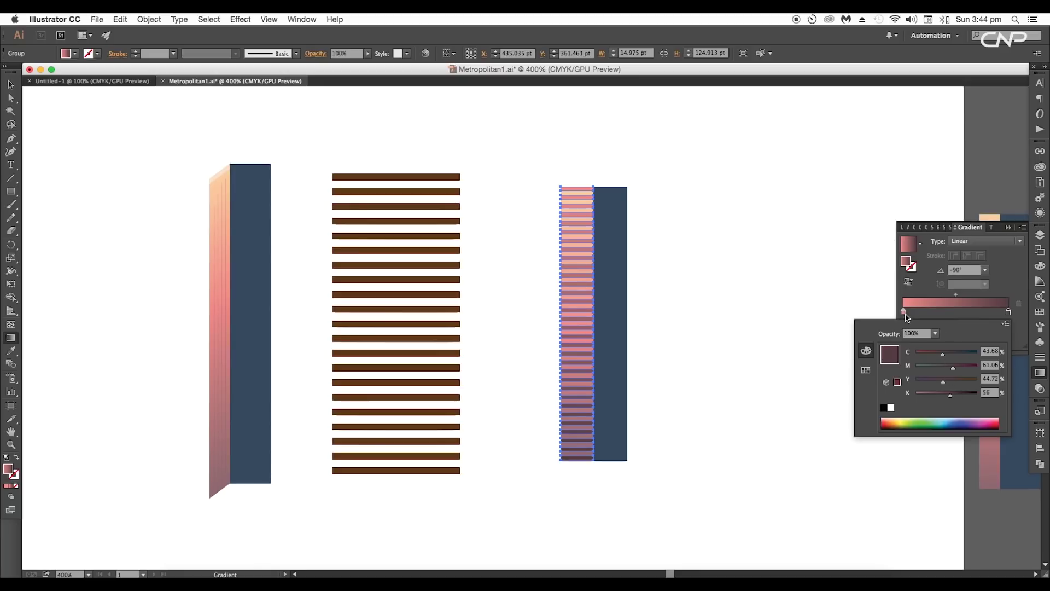
Set the pink start stop of the bars' gradient to 20% black and 50% opacity.
double_click(903, 313)
drag(918, 394, 930, 397)
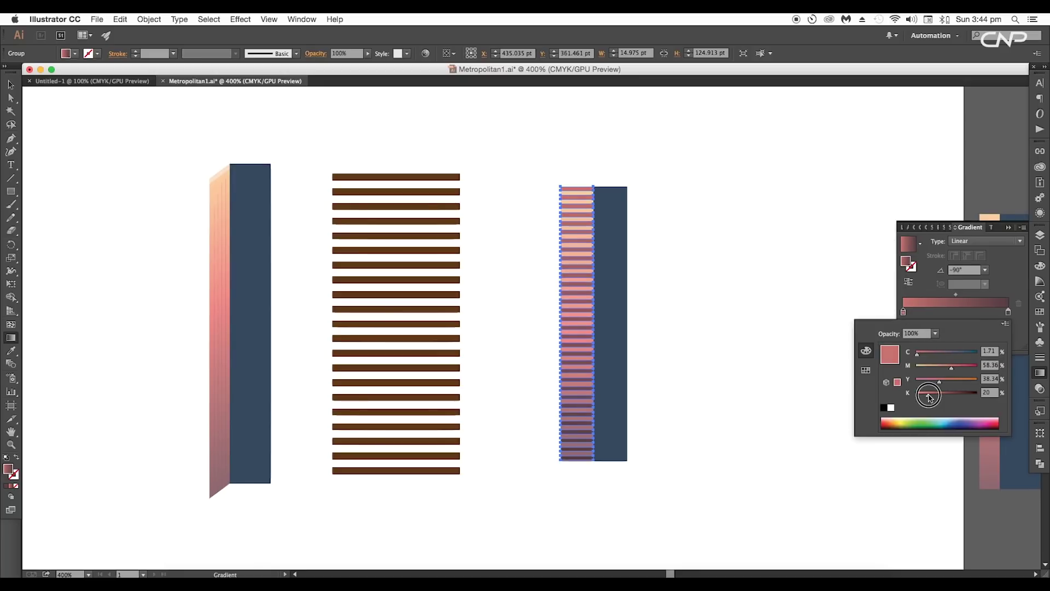
click(934, 334)
click(948, 405)
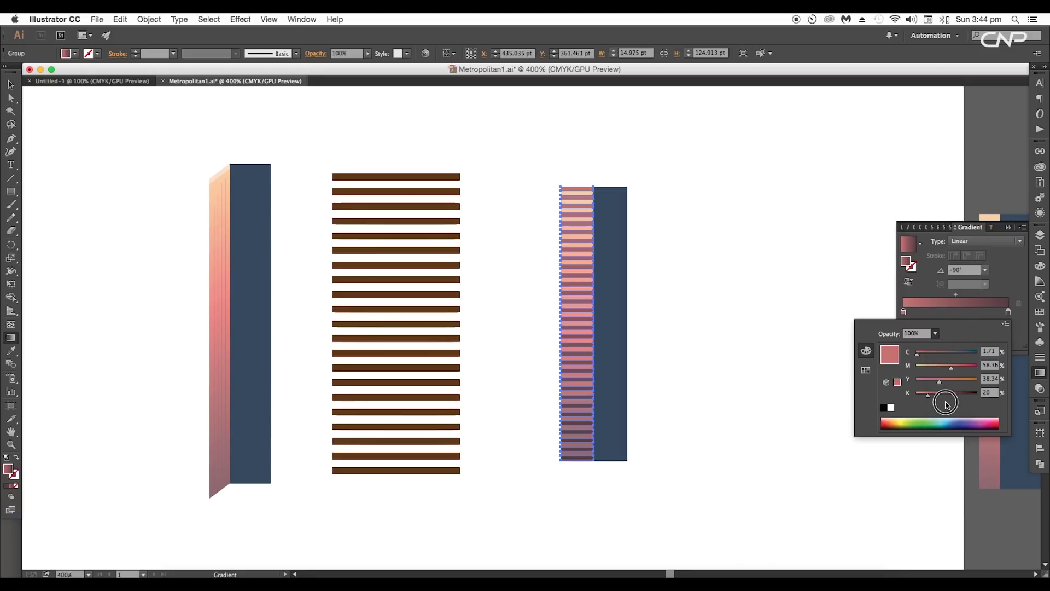
click(743, 300)
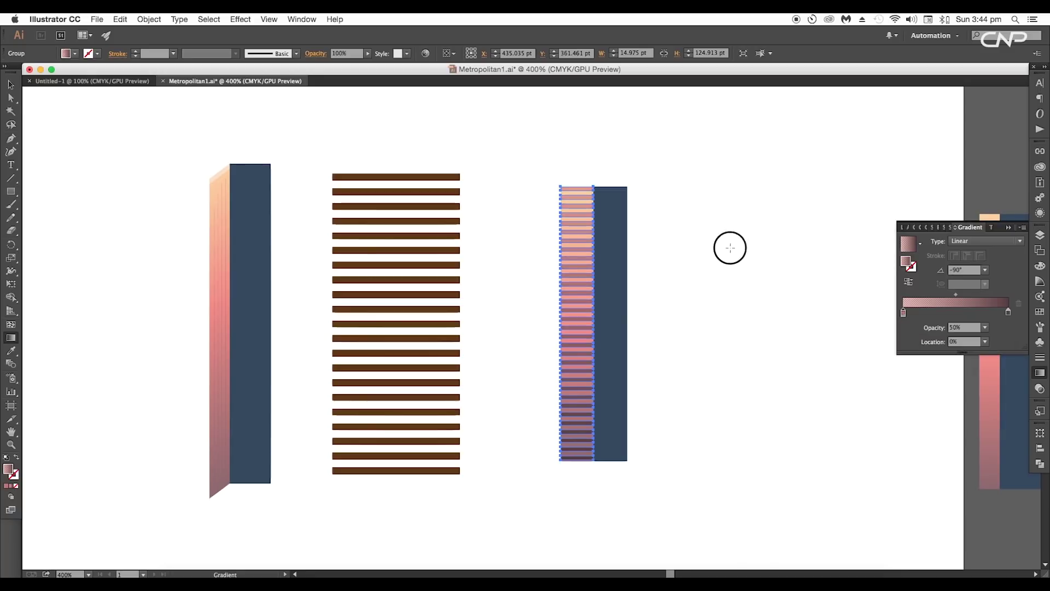
click(677, 247)
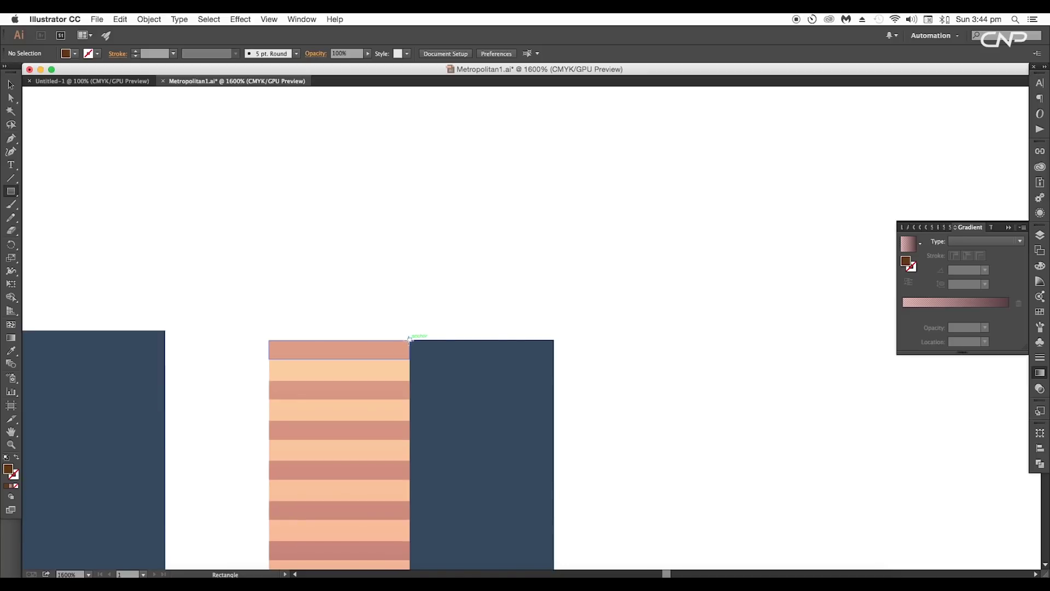
Draw a 16.065 by 3 pt rectangle across the top of the striped face and fill it with the first building's pale top color.
drag(409, 340, 269, 365)
key(super+minus)
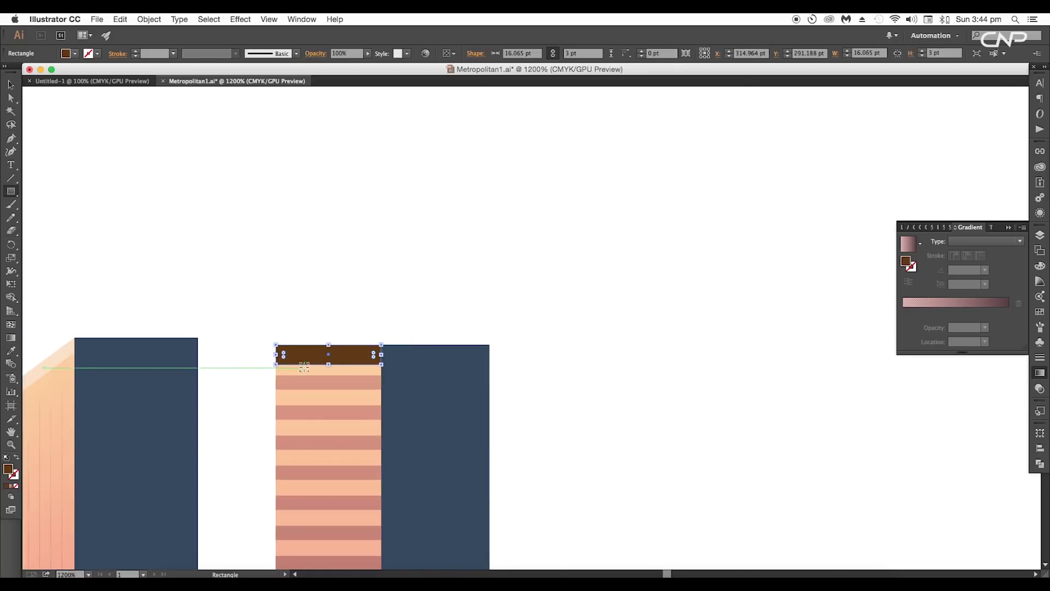
key(super+minus)
key(super+minus)
key(i)
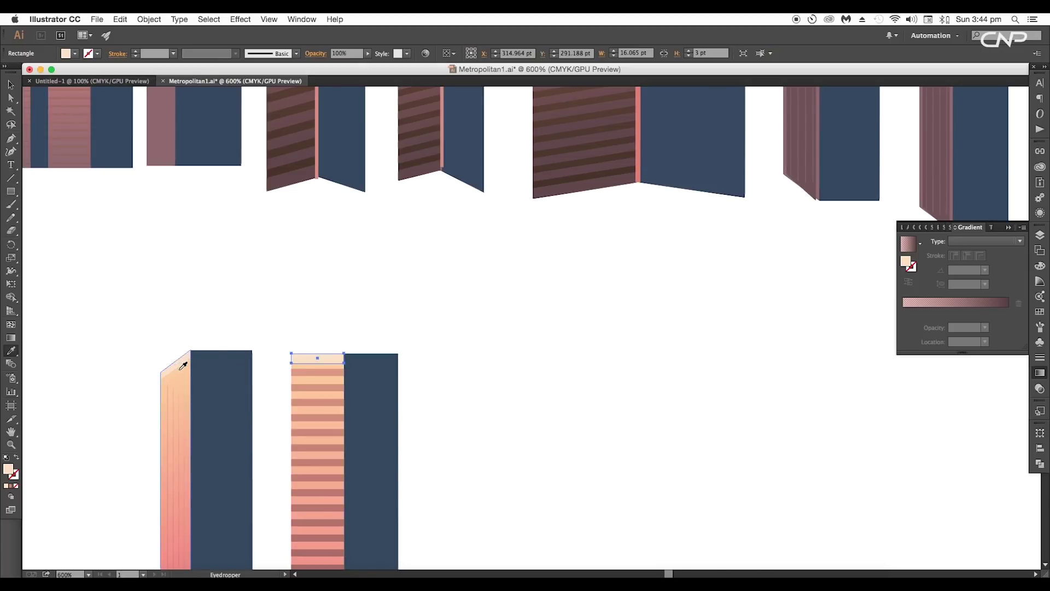
key(v)
Skew the striped face and its pale top band vertically with Free Transform so the outer edge sits lower.
key(super+shift+a)
scroll(344, 360, down, 2)
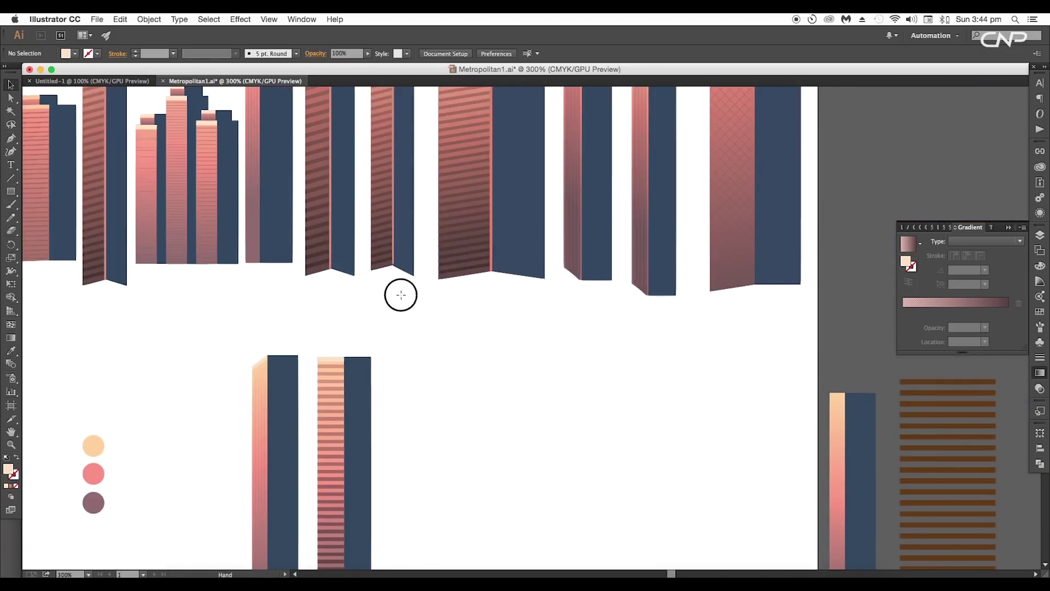
drag(401, 295, 429, 241)
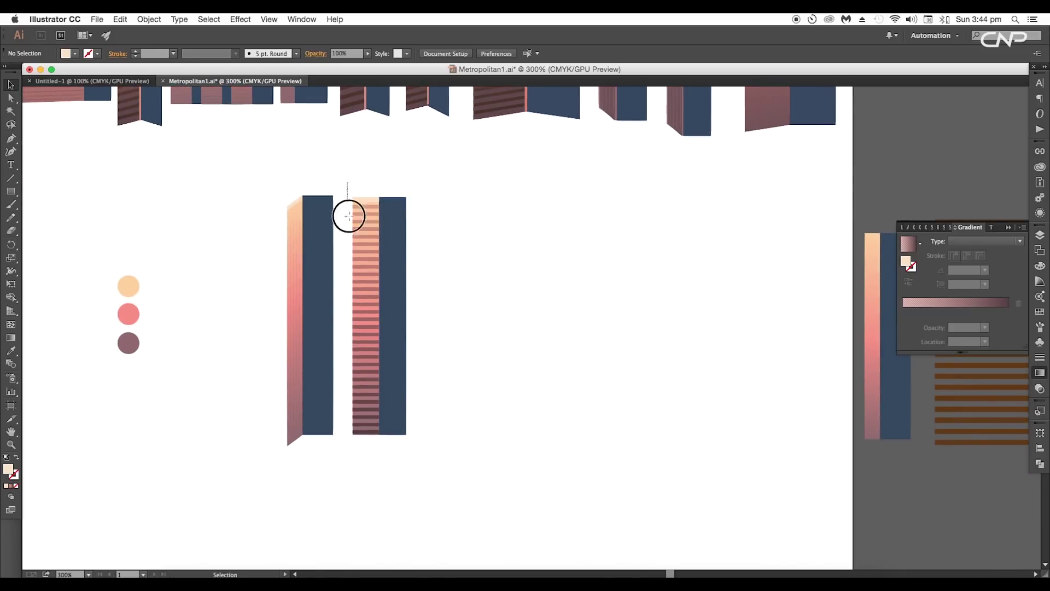
drag(372, 443, 373, 443)
click(11, 284)
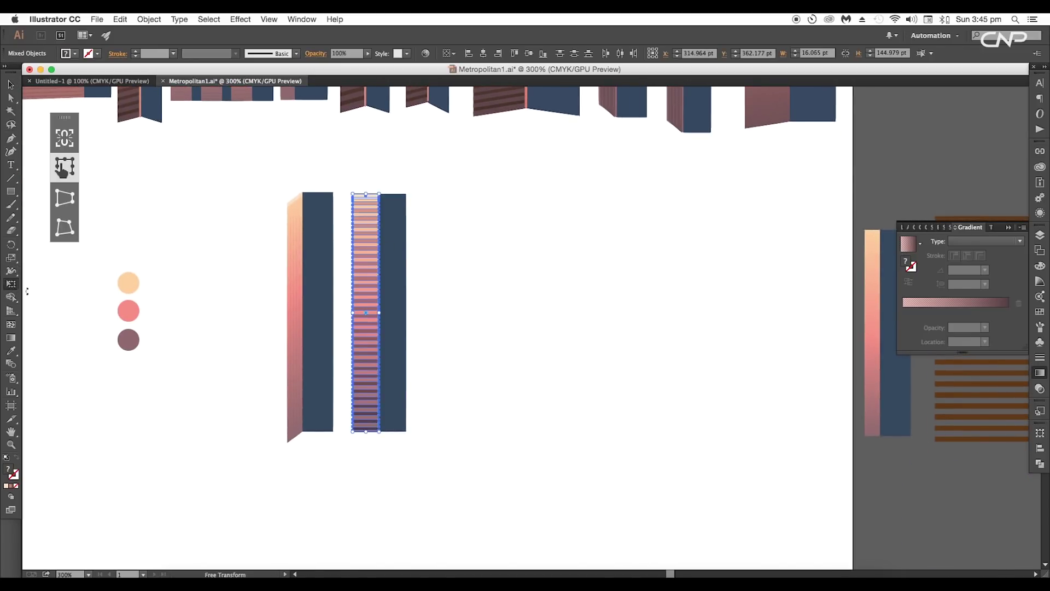
scroll(349, 321, up, 3)
drag(356, 399, 355, 417)
Skew the striped building's dark side with Free Transform so its outer edge slopes downward.
scroll(384, 391, down, 2)
scroll(383, 394, down, 1)
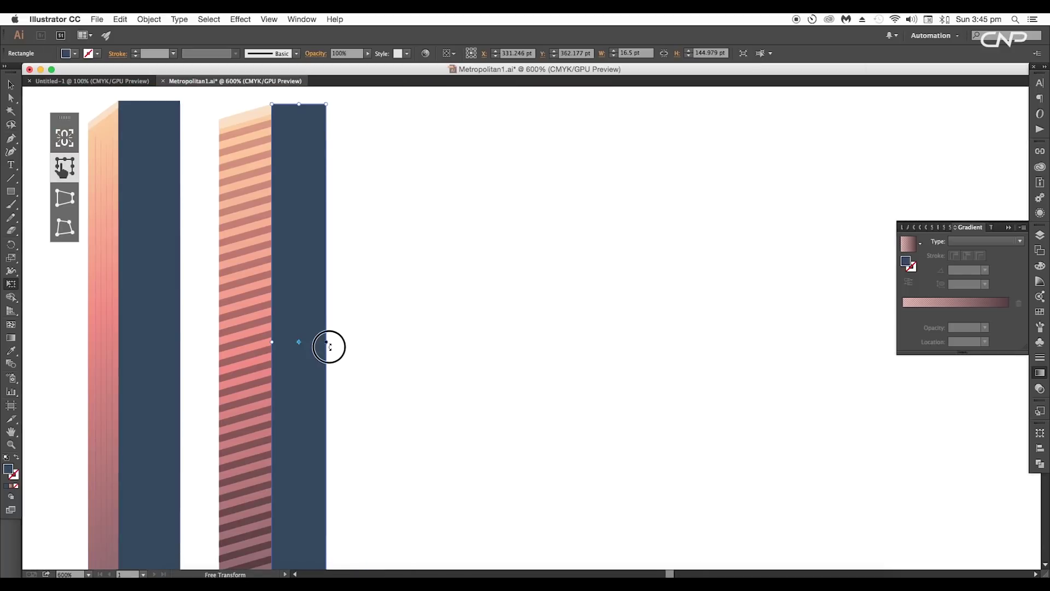
drag(330, 347, 330, 352)
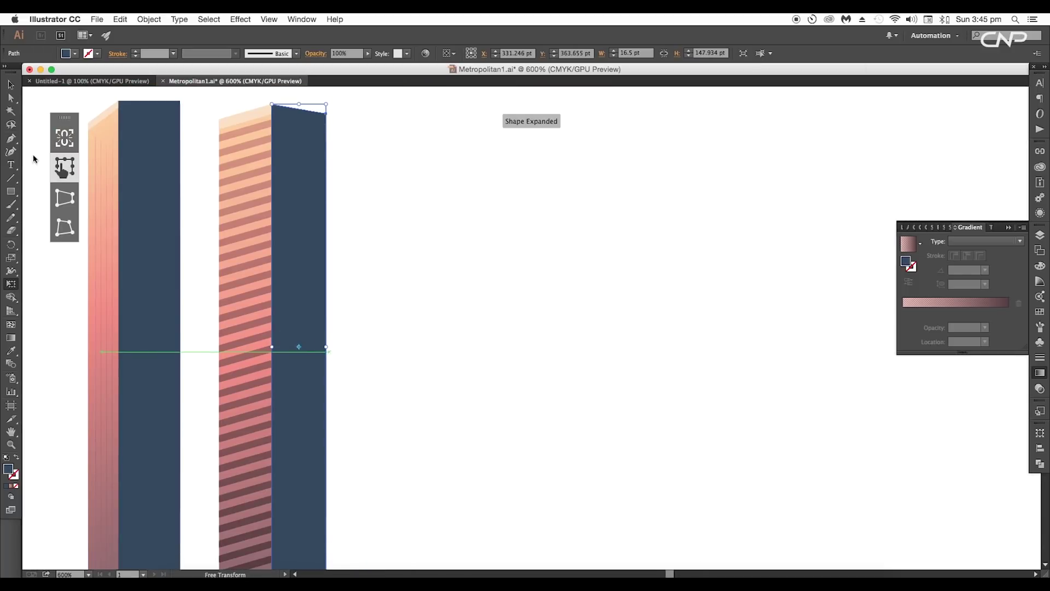
click(12, 87)
click(563, 301)
Make two smaller copies of the striped building beside it, about 28.5 by 127.8 pt.
scroll(269, 451, down, 3)
drag(309, 435, 340, 527)
drag(351, 399, 348, 411)
drag(398, 393, 293, 530)
drag(337, 527, 394, 471)
Delete the stripes from the upper of the two smaller building copies.
scroll(326, 531, up, 3)
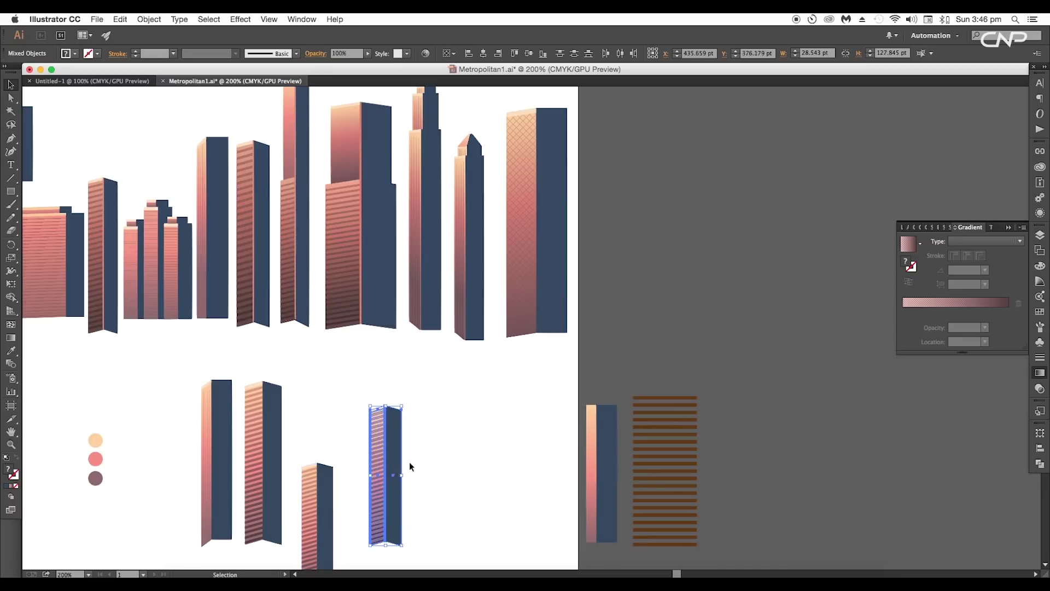
click(409, 461)
click(378, 462)
key(Delete)
Scale the stripeless copy to a narrower, shorter tower and place it on top of the small striped building.
drag(417, 394, 358, 552)
drag(387, 540, 367, 497)
drag(367, 499, 380, 441)
drag(390, 332, 386, 352)
drag(397, 356, 399, 416)
drag(390, 504, 393, 457)
Widen the upper tower's dark side to line up with the outer edge of the striped base.
scroll(396, 457, up, 4)
click(364, 402)
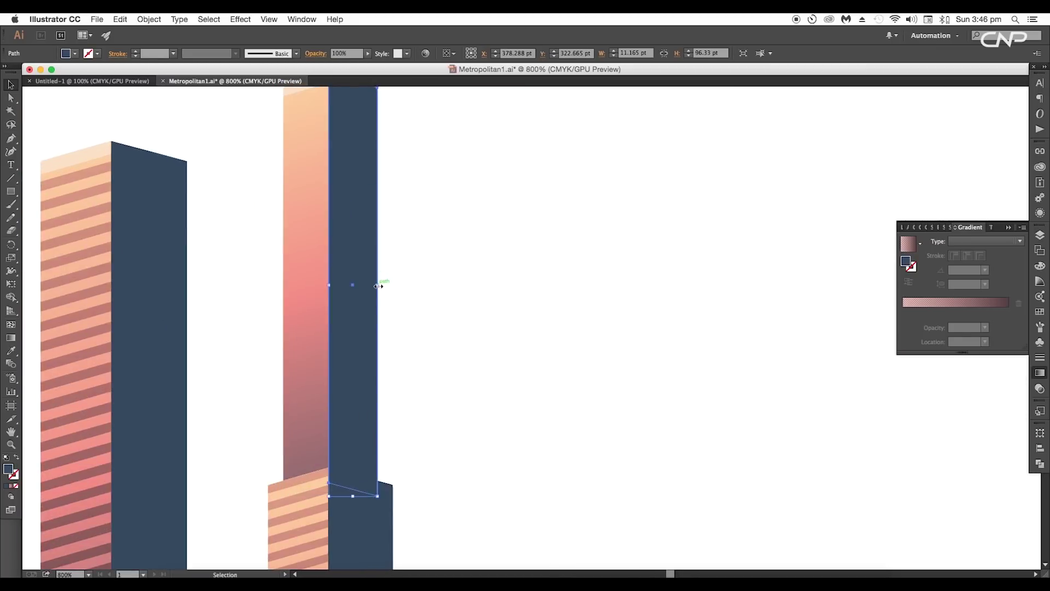
mouse_move(377, 495)
mouse_down()
mouse_move(406, 551)
mouse_move(397, 498)
mouse_up()
scroll(486, 330, down, 3)
scroll(421, 119, up, 6)
Thicken the pale top band of the upper tower by moving its two lower anchor points down.
click(411, 203)
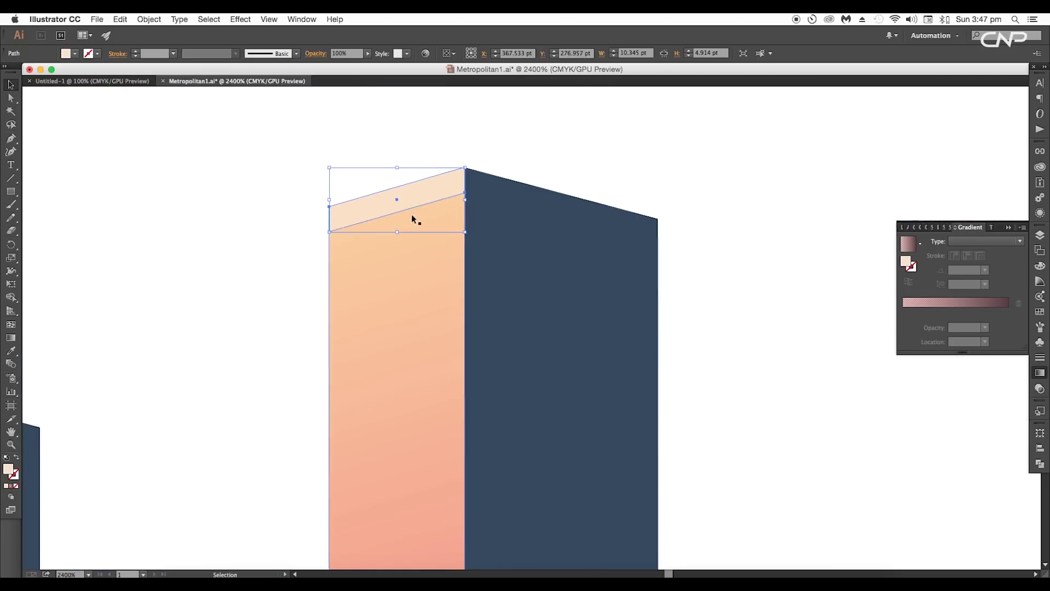
key(a)
click(329, 231)
shift+click(465, 192)
drag(465, 192, 464, 212)
scroll(437, 273, down, 4)
Redraw the gradient on the striped base's face so it starts above the face and ends at the bottom edge.
click(417, 295)
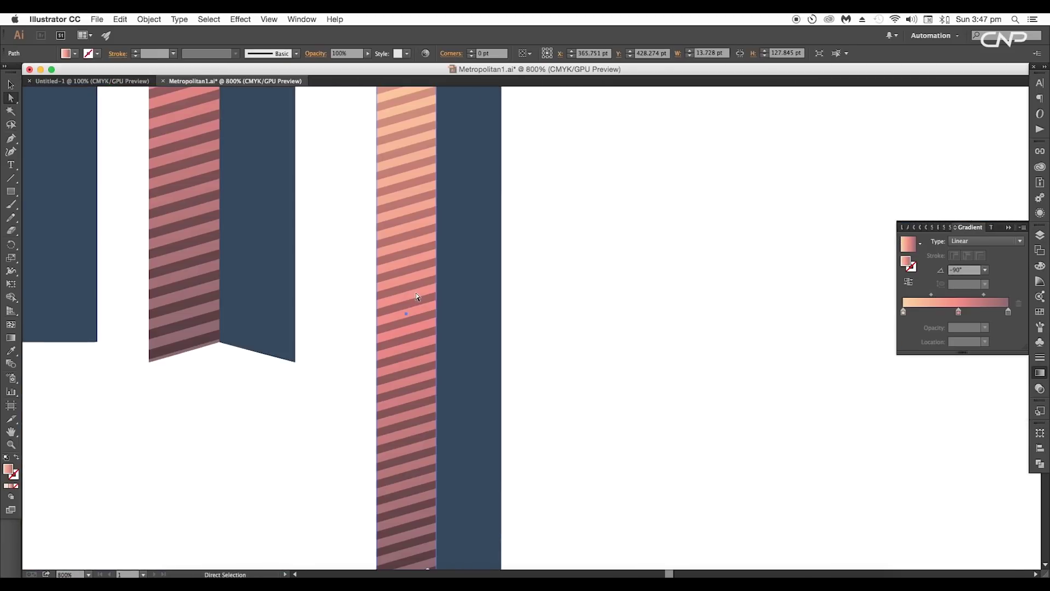
scroll(433, 277, down, 1)
key(g)
scroll(433, 277, down, 1)
drag(427, 176, 399, 226)
scroll(434, 338, down, 1)
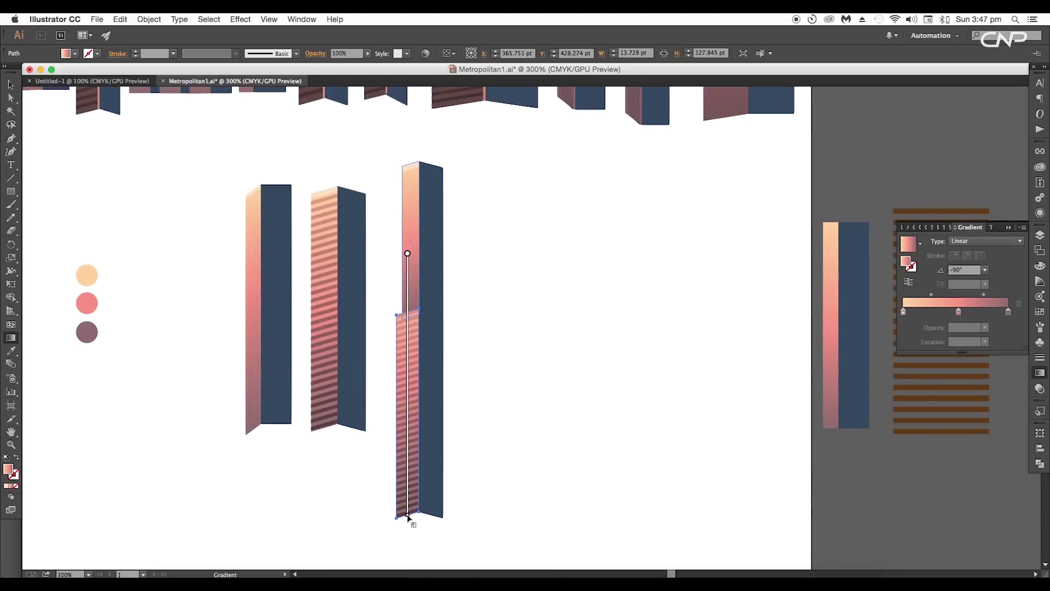
scroll(410, 351, up, 3)
drag(401, 308, 401, 282)
drag(452, 435, 469, 251)
drag(418, 360, 417, 364)
key(v)
click(512, 326)
Select the three new buildings and move them together toward the lower left of the artboard.
key(super+minus)
drag(518, 291, 424, 425)
key(super+minus)
drag(412, 387, 412, 431)
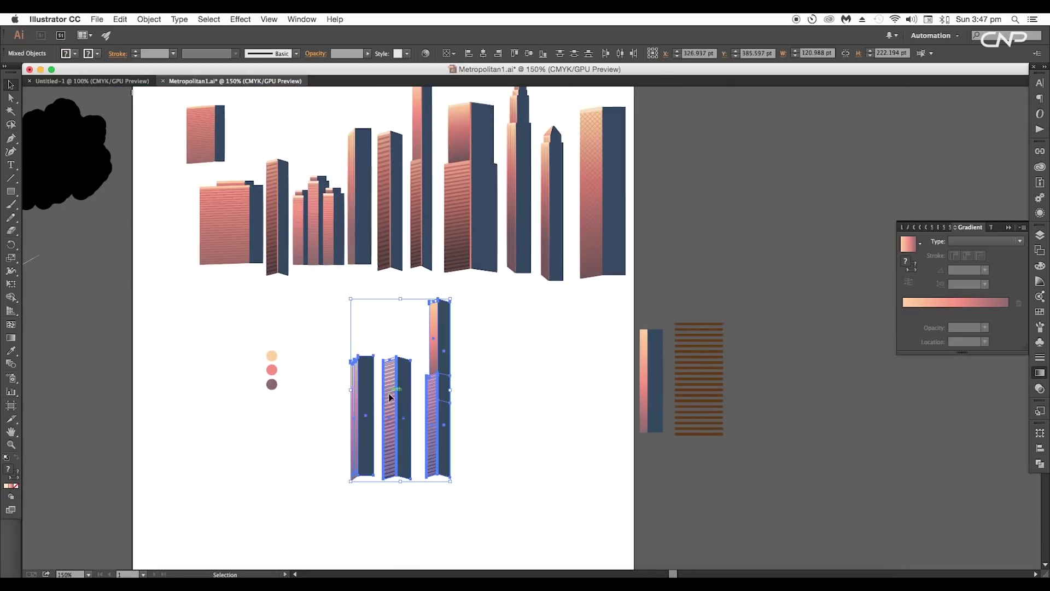
drag(390, 397, 358, 449)
click(527, 402)
drag(516, 329, 499, 415)
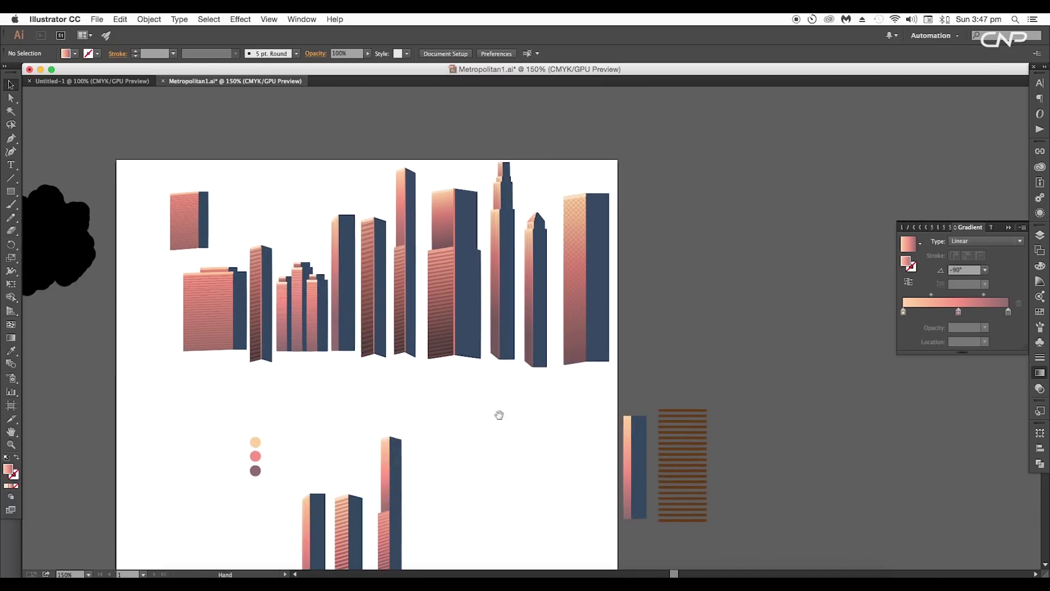
Duplicate the two-tier tower to its right and widen the copy's striped base.
drag(479, 456, 491, 226)
drag(431, 385, 452, 298)
click(501, 264)
drag(501, 264, 475, 392)
drag(454, 499, 406, 462)
drag(434, 460, 447, 461)
mouse_move(424, 413)
mouse_down()
mouse_move(436, 412)
mouse_move(435, 429)
mouse_up()
Delete the narrow upper tower above the widened striped base.
click(494, 413)
click(431, 389)
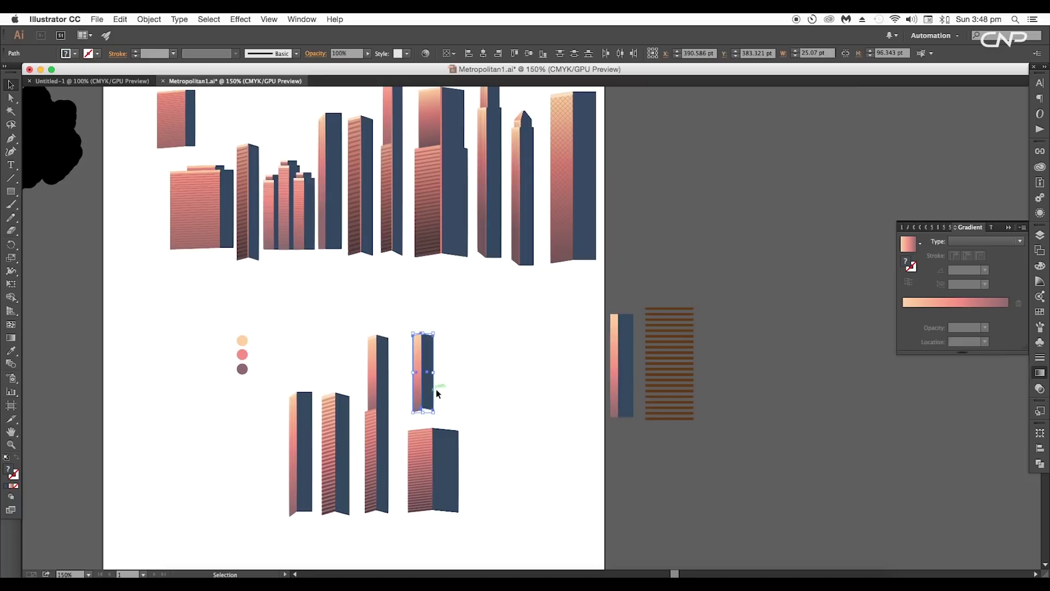
drag(437, 390, 410, 372)
key(Delete)
Stack a narrower copy of the wide striped base, about 52 × 87 pt, on top of it and send the copy to the back.
drag(469, 407, 435, 365)
right_click(454, 420)
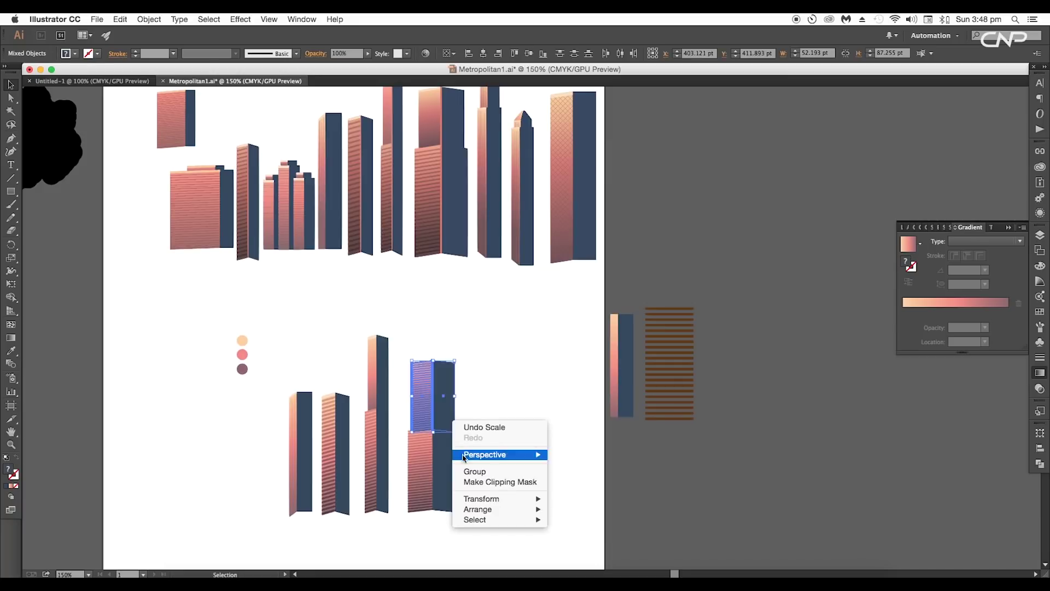
mouse_move(506, 511)
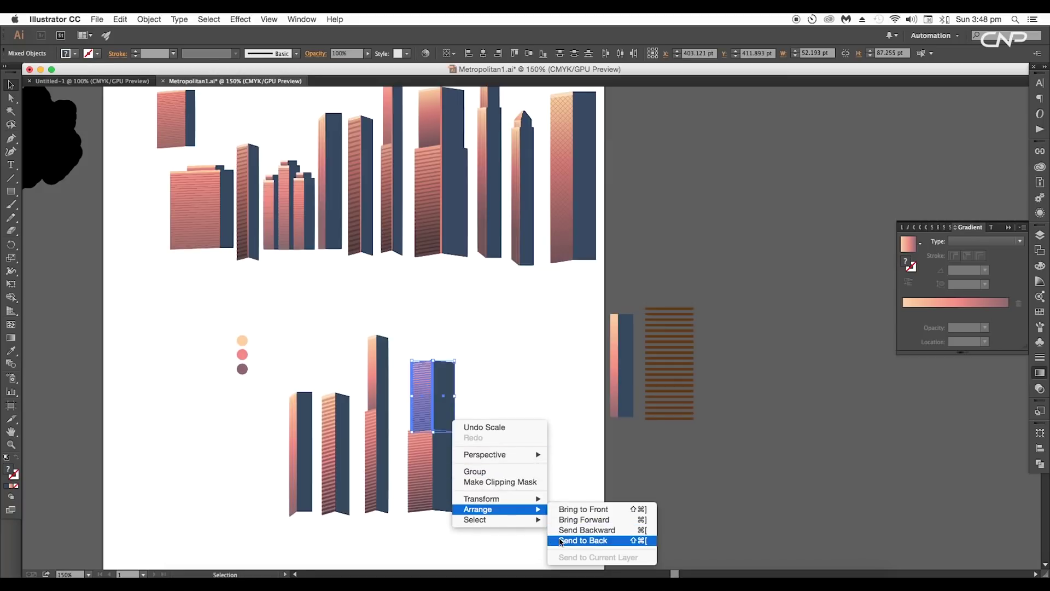
click(571, 540)
click(514, 433)
Delete the stripes from the face of the wide building's upper tier.
scroll(427, 395, up, 4)
click(423, 390)
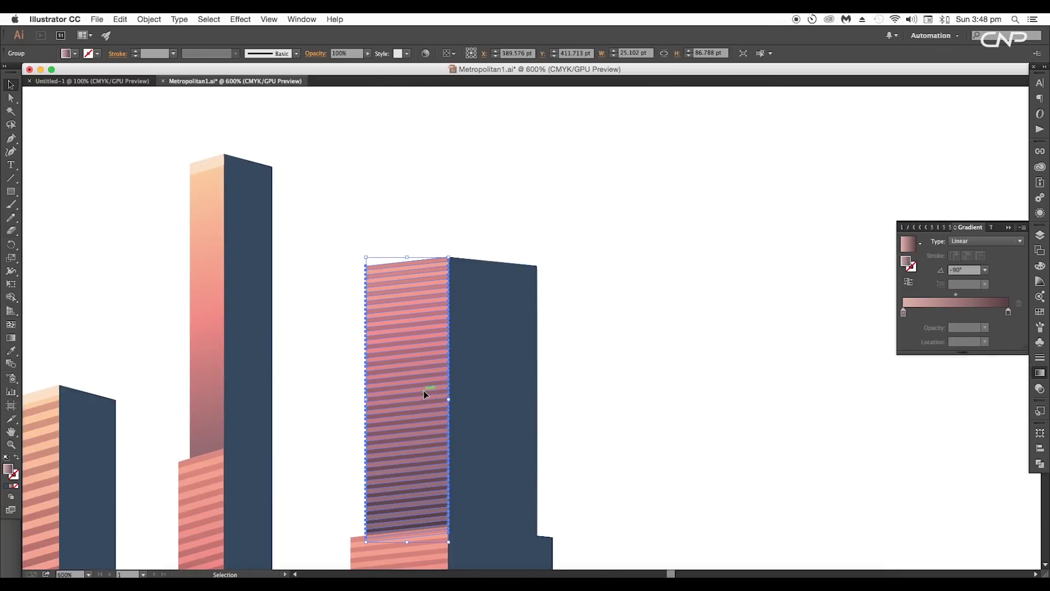
key(Delete)
drag(424, 399, 425, 372)
Draw a 25.1 × 6.9 pt rectangle across the top of the upper tier's face and fill it with the neighbouring tower's pale cream.
key(m)
drag(449, 231, 368, 253)
scroll(252, 424, down, 1)
key(i)
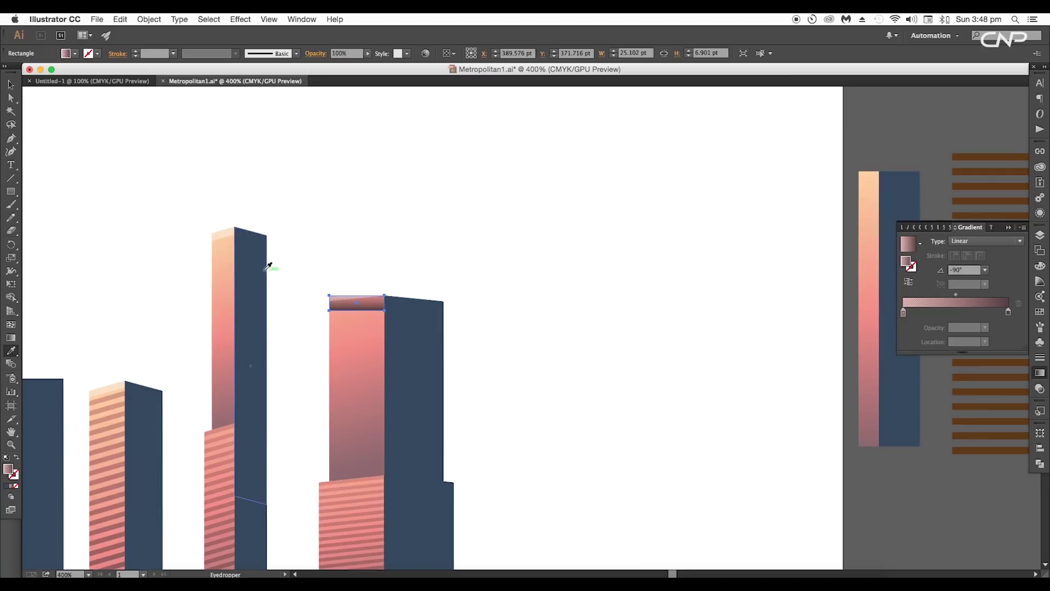
click(235, 228)
Slant the pale rectangle with Free Transform so it follows the sloping roofline of the upper tier.
scroll(352, 297, up, 4)
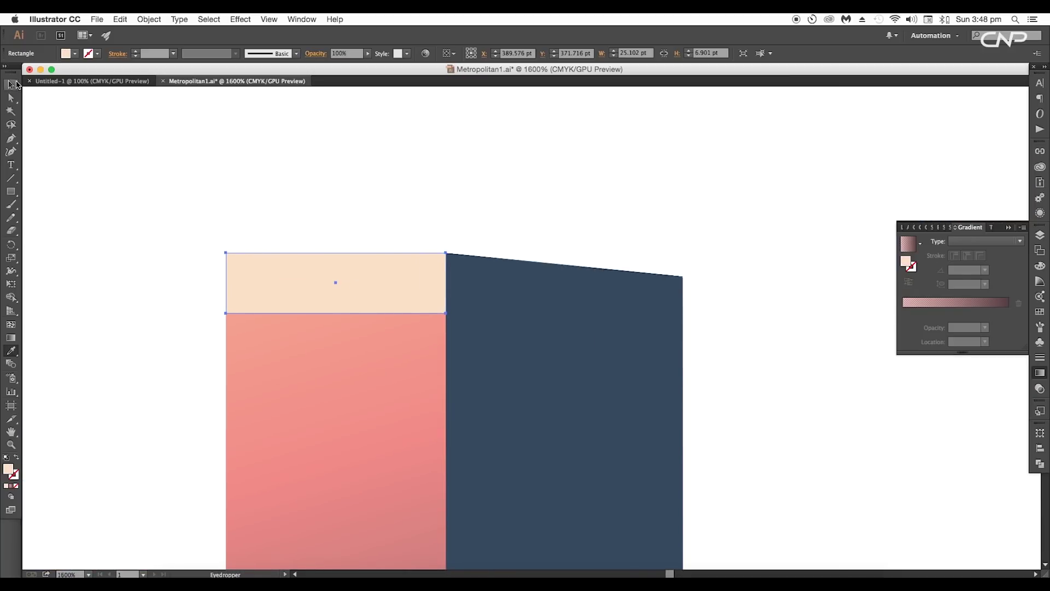
key(e)
drag(226, 312, 226, 312)
scroll(225, 298, up, 4)
drag(234, 298, 234, 281)
click(206, 298)
scroll(254, 343, down, 3)
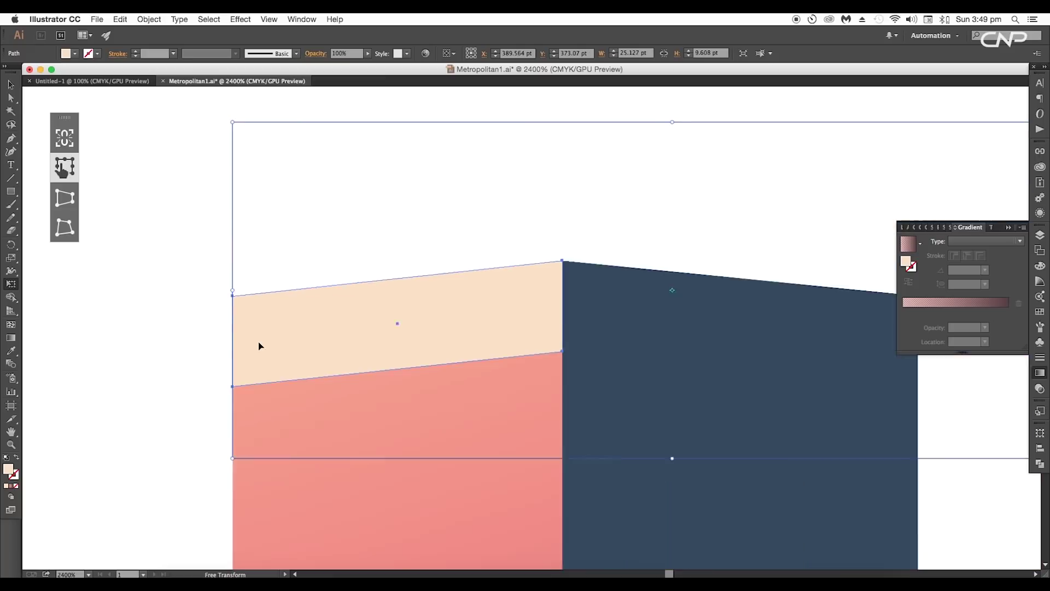
Steepen the sloping top edges of the wide building's upper tier.
scroll(259, 345, down, 5)
key(a)
drag(422, 145, 449, 179)
key(e)
drag(436, 249, 556, 250)
scroll(552, 256, up, 1)
scroll(633, 274, down, 1)
Enlarge the upper tier slightly and nudge it left to centre it over the striped base.
key(v)
drag(603, 134, 432, 452)
scroll(307, 527, down, 3)
drag(387, 389, 389, 379)
key(Left)
key(Left)
key(Left)
key(Left)
key(Left)
key(Left)
key(Left)
click(485, 403)
drag(478, 472, 444, 380)
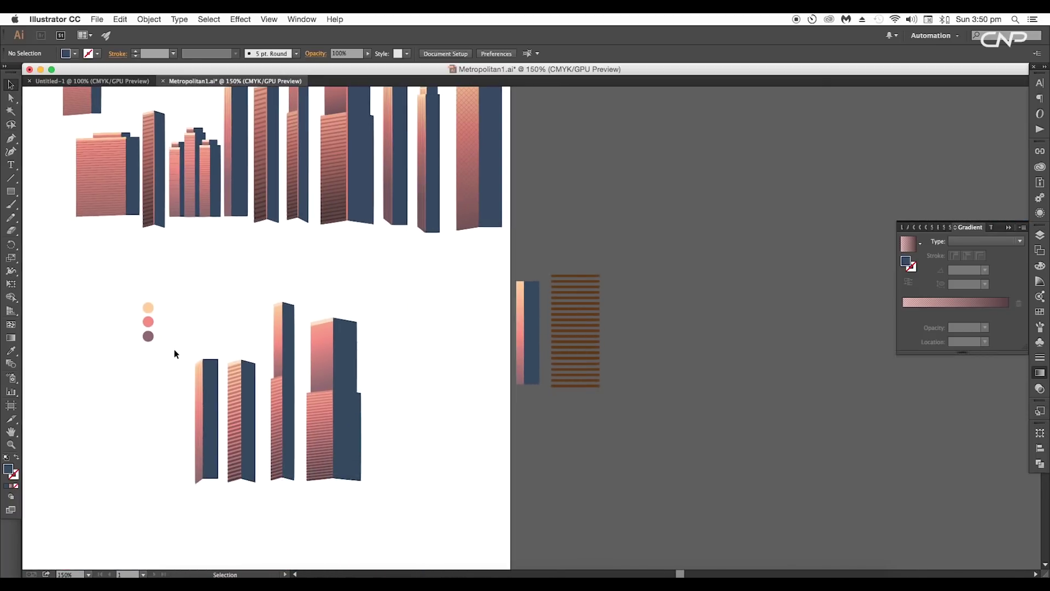
Copy the leftmost new tower to the right of the wide building and select the copy's face, pale band and vertical lines.
drag(215, 423, 215, 423)
drag(204, 386, 384, 392)
scroll(380, 356, up, 5)
drag(338, 385, 367, 451)
drag(389, 505, 389, 506)
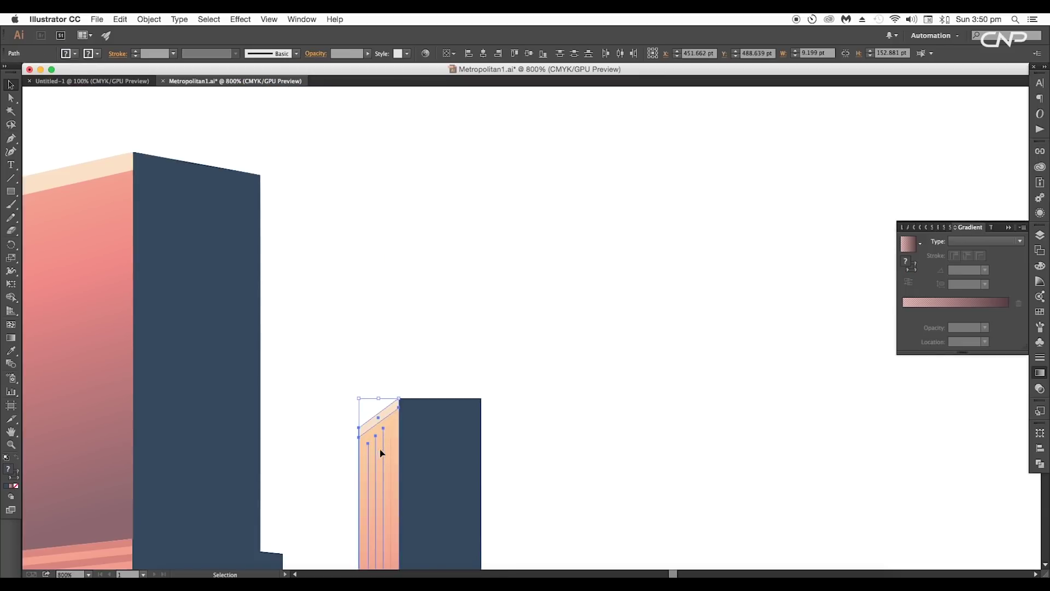
Flatten the slanted top and bottom of the copied tower's face, pale band and vertical lines with Free Transform.
scroll(390, 480, up, 2)
click(11, 284)
scroll(344, 514, down, 4)
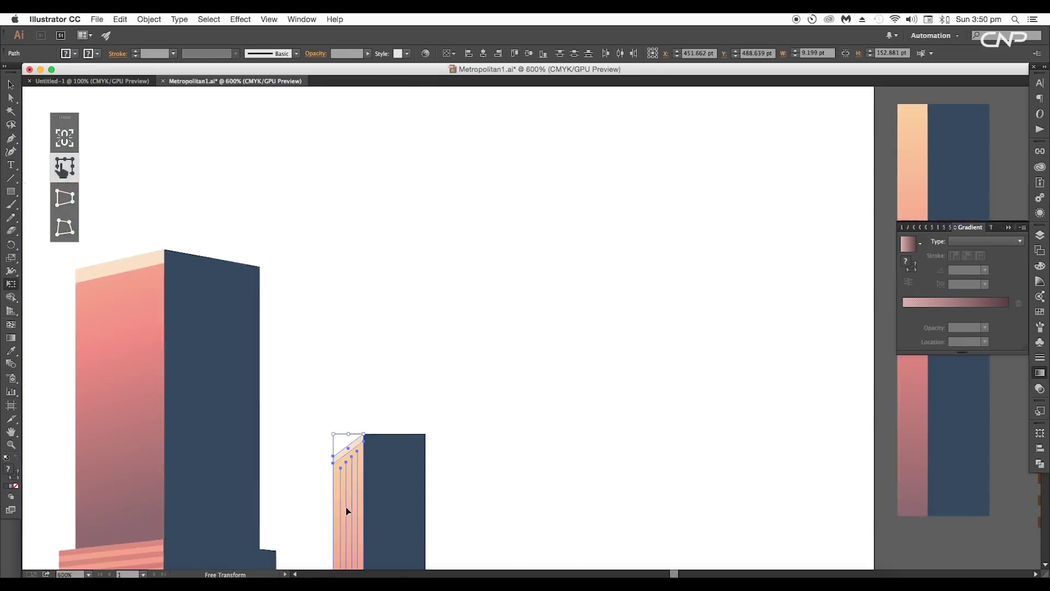
scroll(350, 492, up, 3)
drag(352, 454, 352, 451)
scroll(383, 465, down, 1)
drag(402, 484, 403, 479)
Enlarge the copied tower to about 33.5 × 161.6 pt beside the wide building.
key(v)
scroll(466, 457, down, 1)
drag(442, 448, 484, 419)
scroll(433, 381, down, 4)
Copy the tower above itself and shorten the copy to about 47.8 pt tall.
key(a)
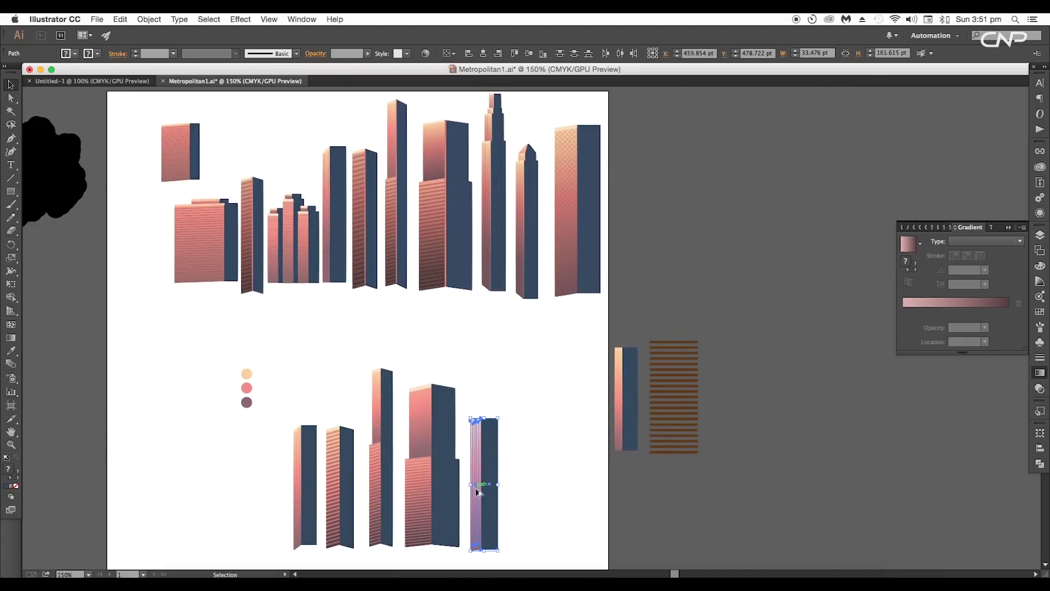
drag(475, 492, 483, 421)
key(v)
key(super+equal)
key(super+equal)
key(super+equal)
key(super+equal)
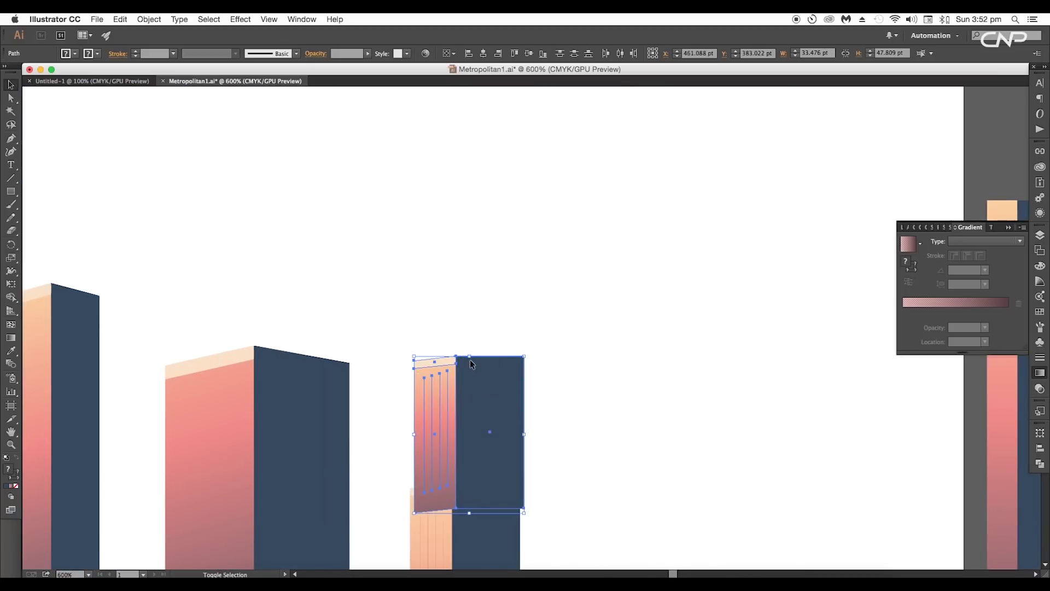
Scale the short copy down into a narrower second tier and send it to the back.
drag(469, 357, 448, 469)
right_click(476, 420)
mouse_move(525, 556)
click(608, 550)
Add a smaller third tier of about 17.8 × 25.4 pt above the tower's second tier.
scroll(464, 502, up, 4)
scroll(518, 376, down, 3)
scroll(520, 356, down, 4)
click(527, 314)
scroll(527, 314, up, 3)
scroll(546, 418, down, 2)
drag(532, 399, 532, 392)
drag(532, 434, 533, 382)
drag(533, 341, 538, 379)
shift+click(537, 372)
Send the third tier to the back and stack a narrower fourth tier above it.
right_click(539, 387)
mouse_move(571, 526)
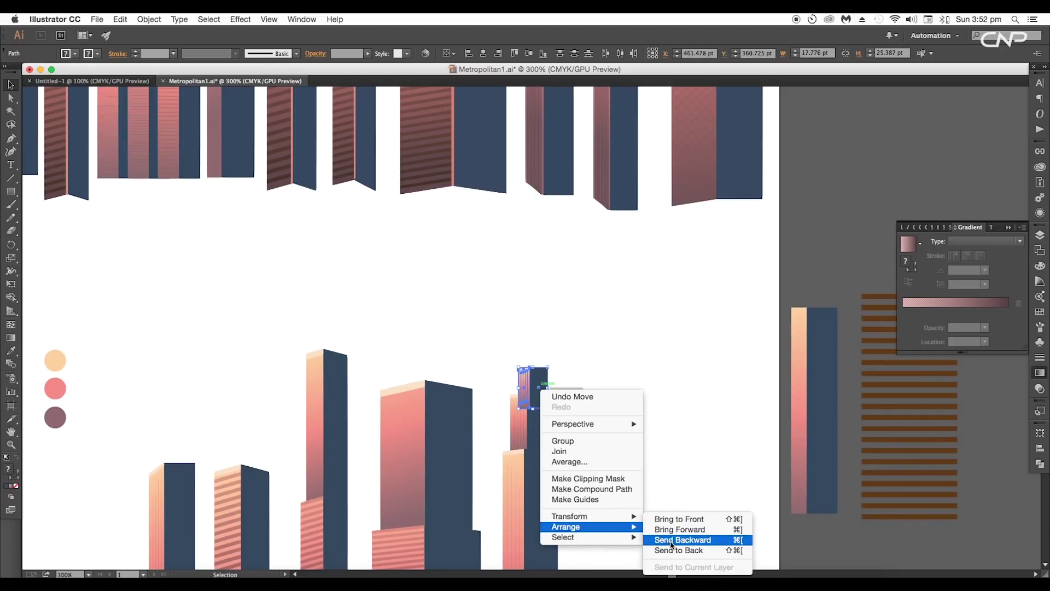
click(673, 550)
drag(513, 407, 515, 314)
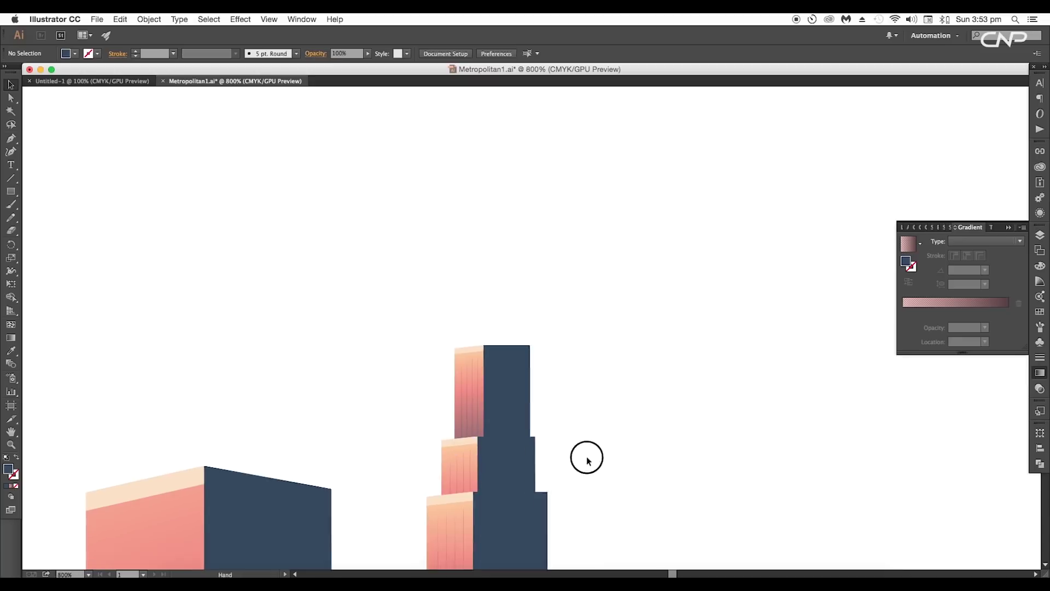
drag(503, 399, 504, 403)
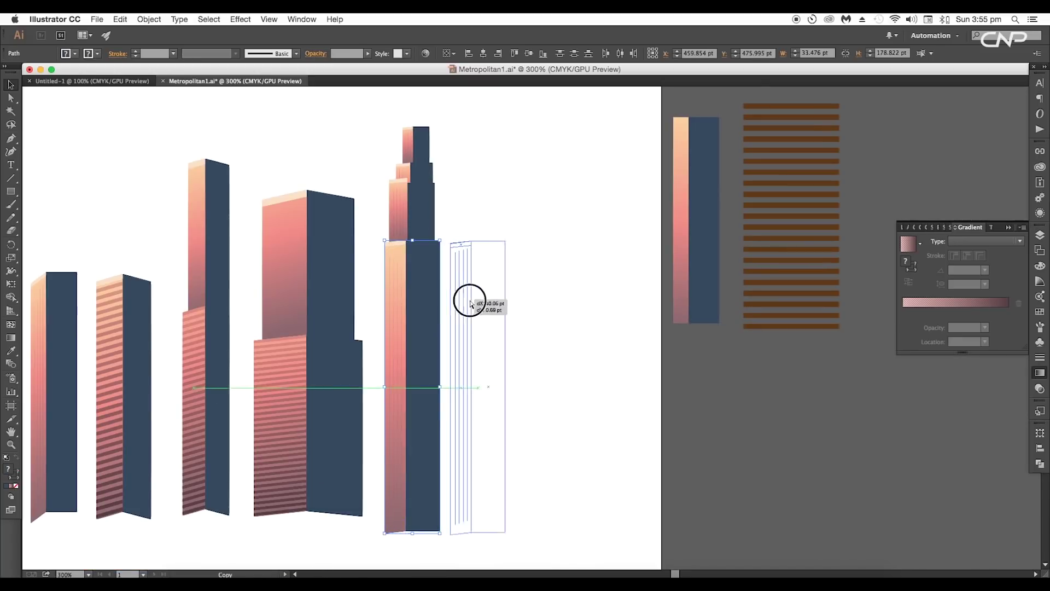
Copy the stepped tower's base to its right and set a short upper tier of about 26.8 × 38.2 pt on the copy.
drag(470, 304, 485, 307)
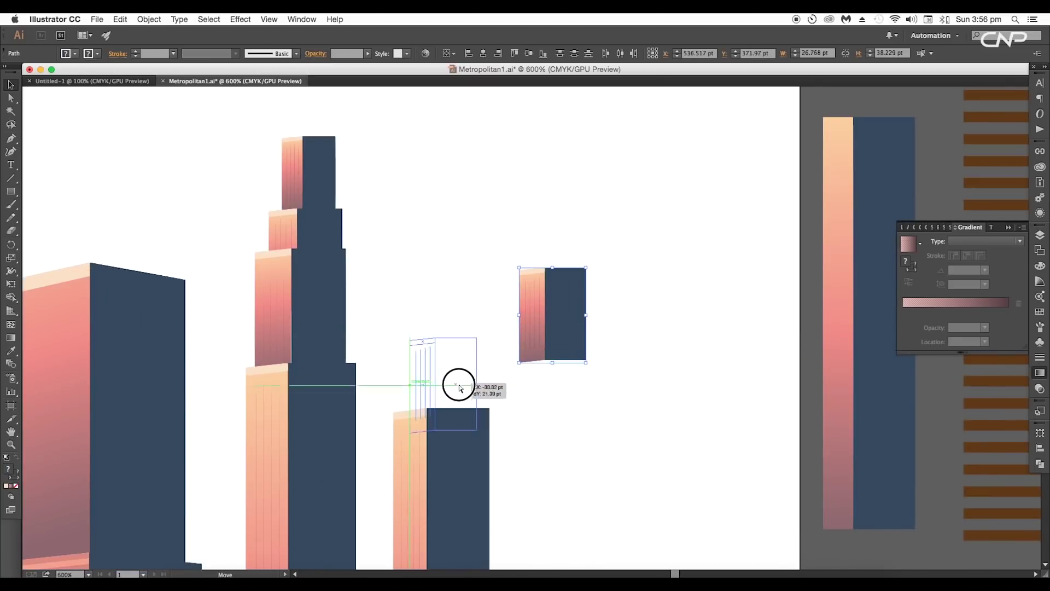
drag(460, 386, 457, 382)
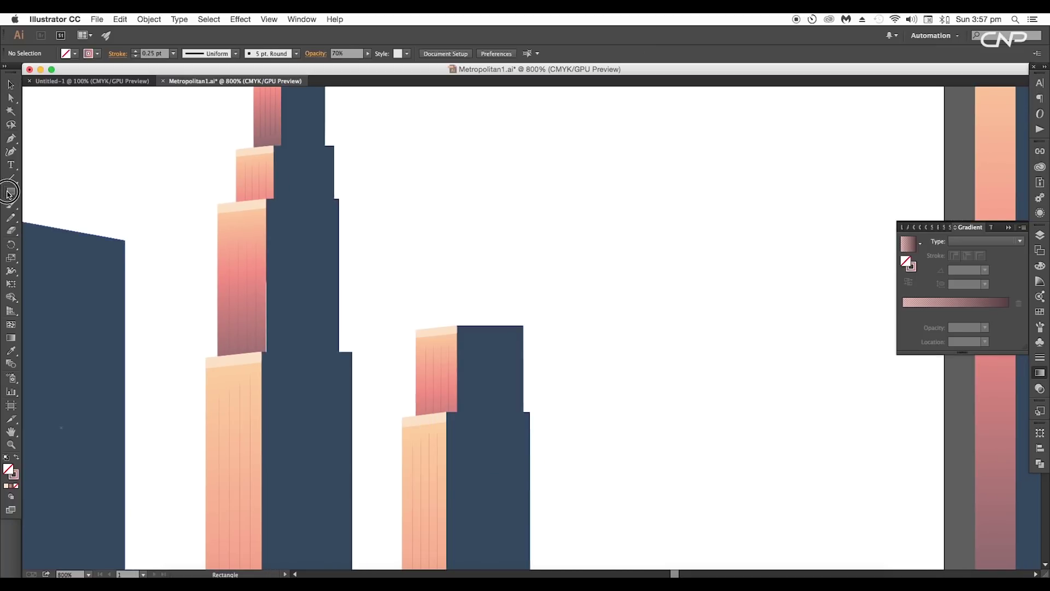
Create a three-point star with radii of 25 pt and 50 pt to get a triangle.
drag(8, 194, 47, 244)
click(540, 261)
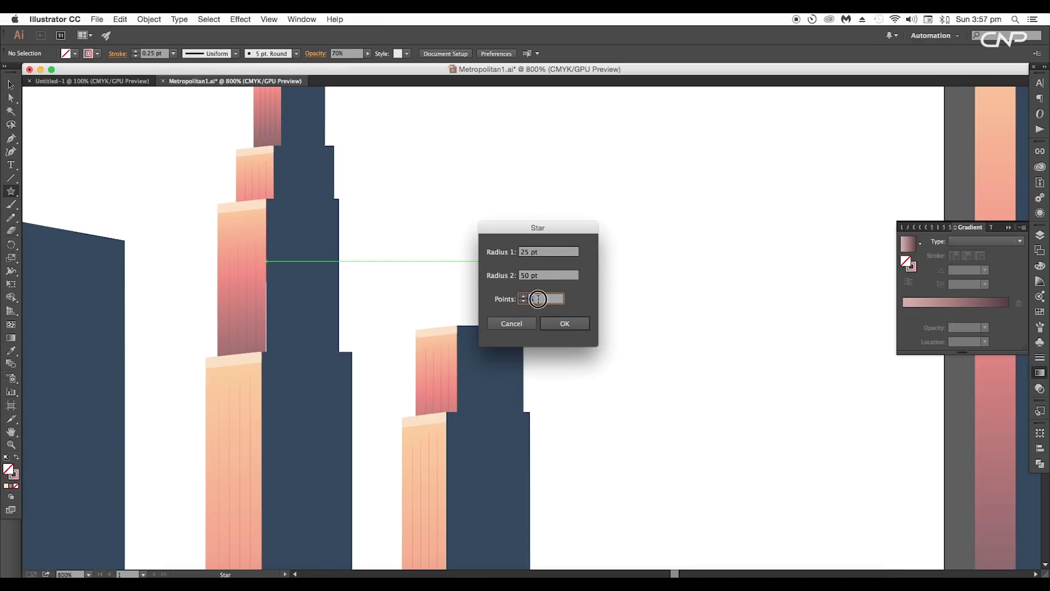
click(554, 323)
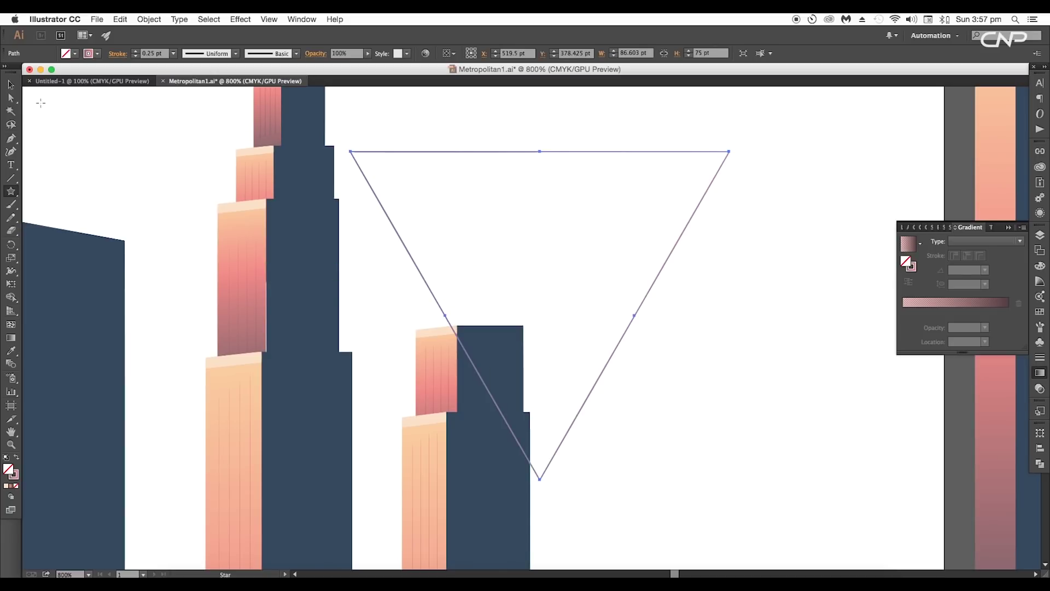
Scale the triangle down and flip it so that it points upward.
click(11, 85)
drag(731, 148, 429, 374)
drag(540, 151, 547, 408)
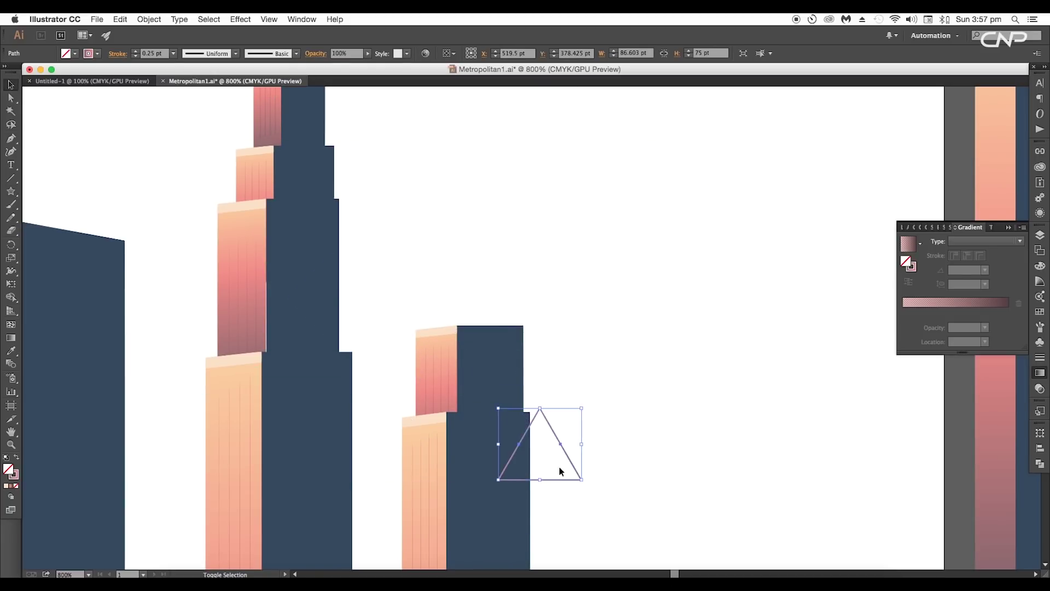
Move the triangle onto the new tower's upper tier and scale it to the tier's width, about 24.8 pt.
drag(554, 479, 471, 332)
drag(498, 332, 528, 356)
Give the triangle a coral-to-mauve linear gradient fill at 180° instead of its stroke.
key(super+equal)
key(super+equal)
key(super+equal)
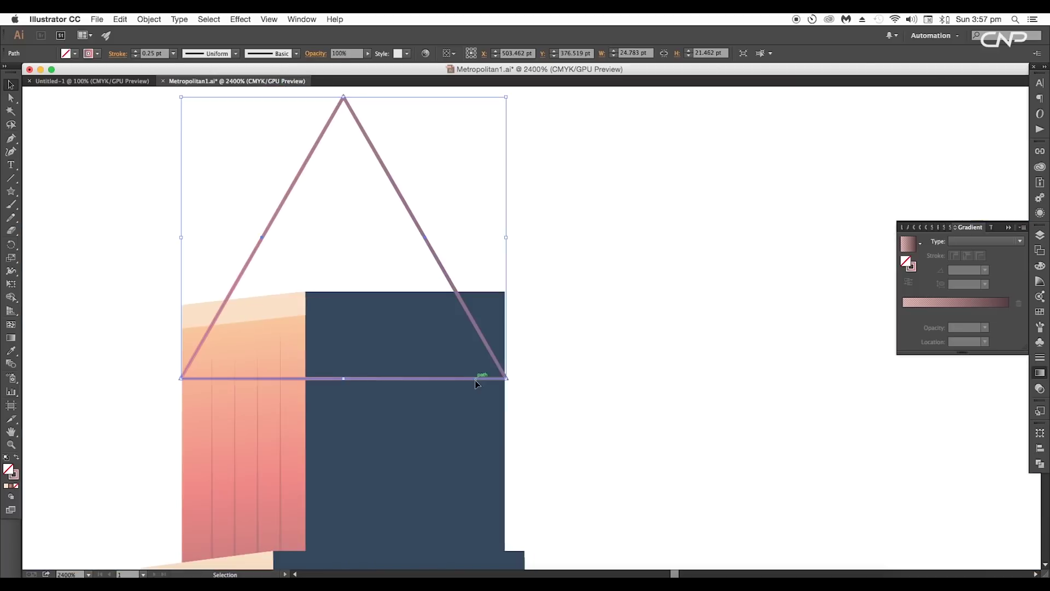
click(16, 457)
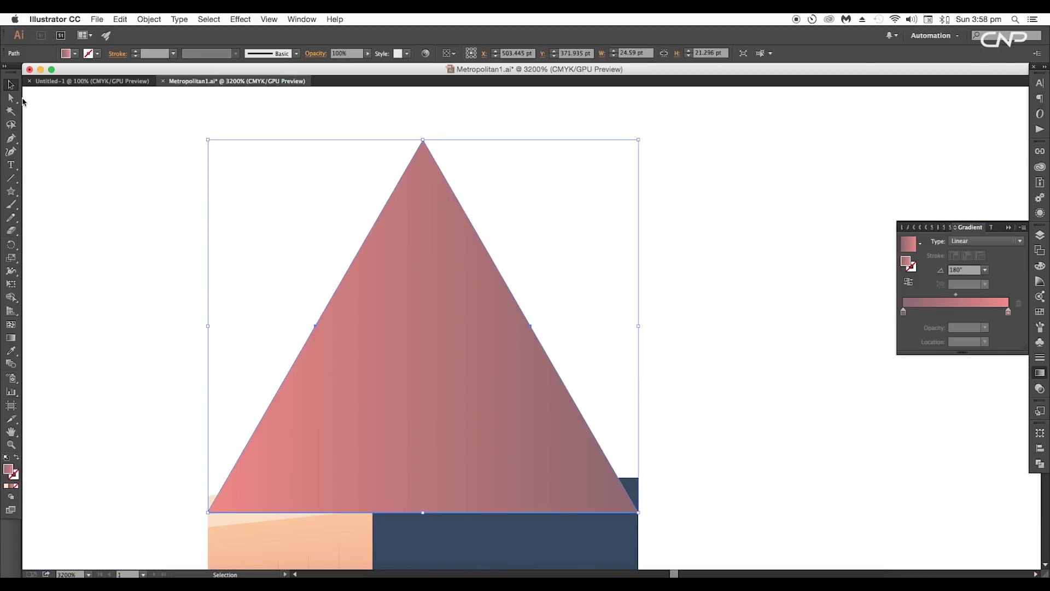
Lower the triangle's apex to make a flatter roof.
click(12, 98)
click(431, 153)
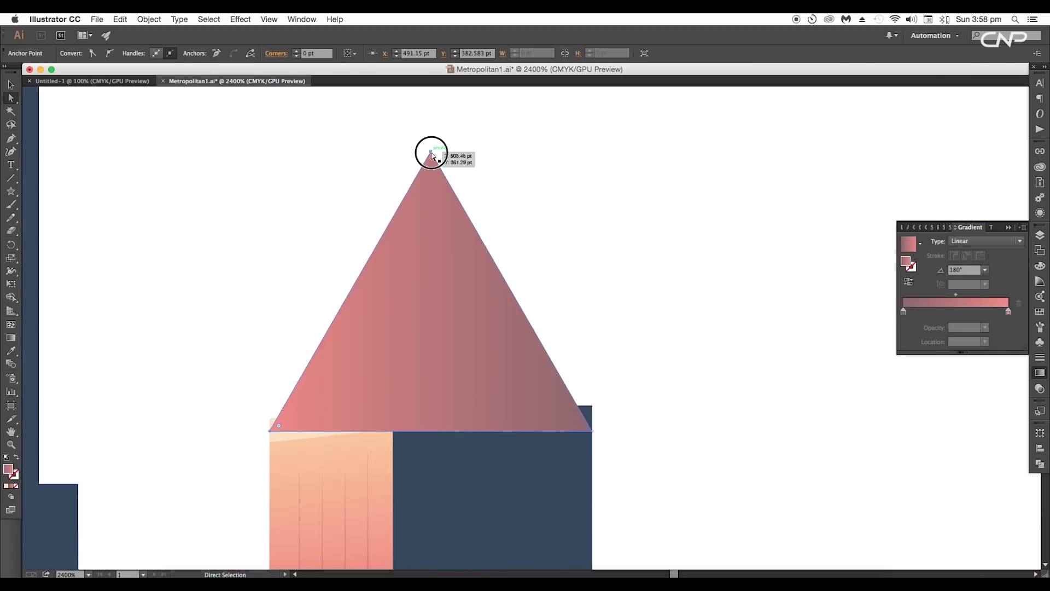
drag(432, 155, 432, 256)
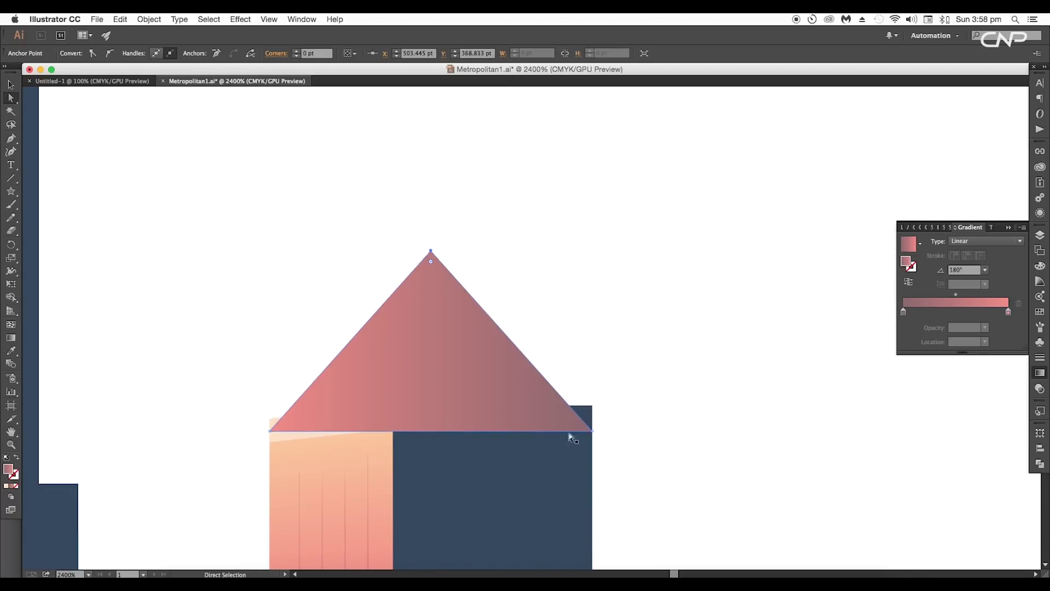
Move the triangle's two base corners to meet the top corners of the tower's upper tier.
scroll(591, 458, down, 5)
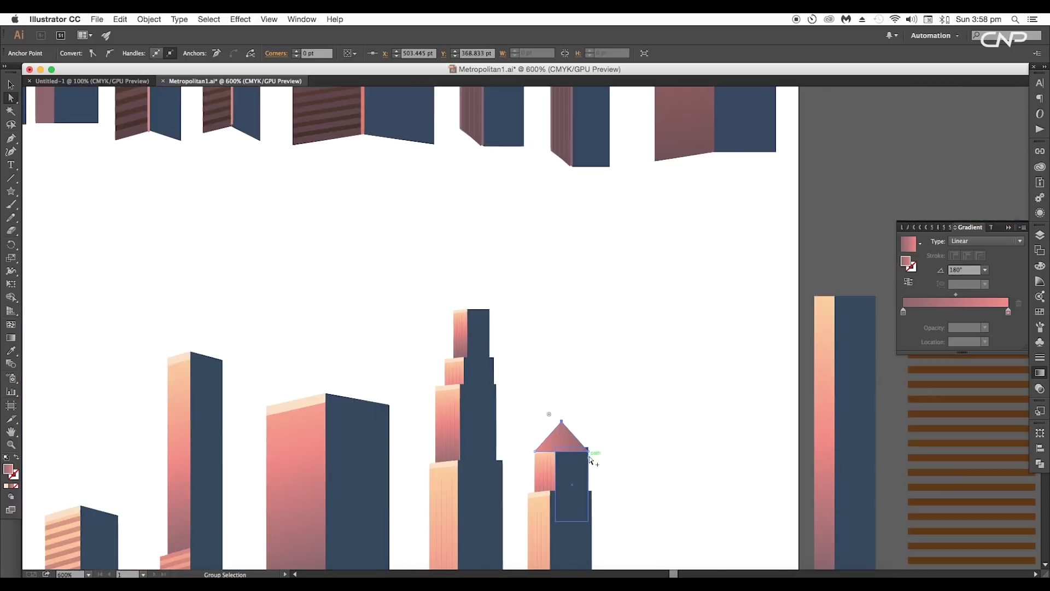
scroll(589, 457, up, 5)
drag(584, 422, 584, 400)
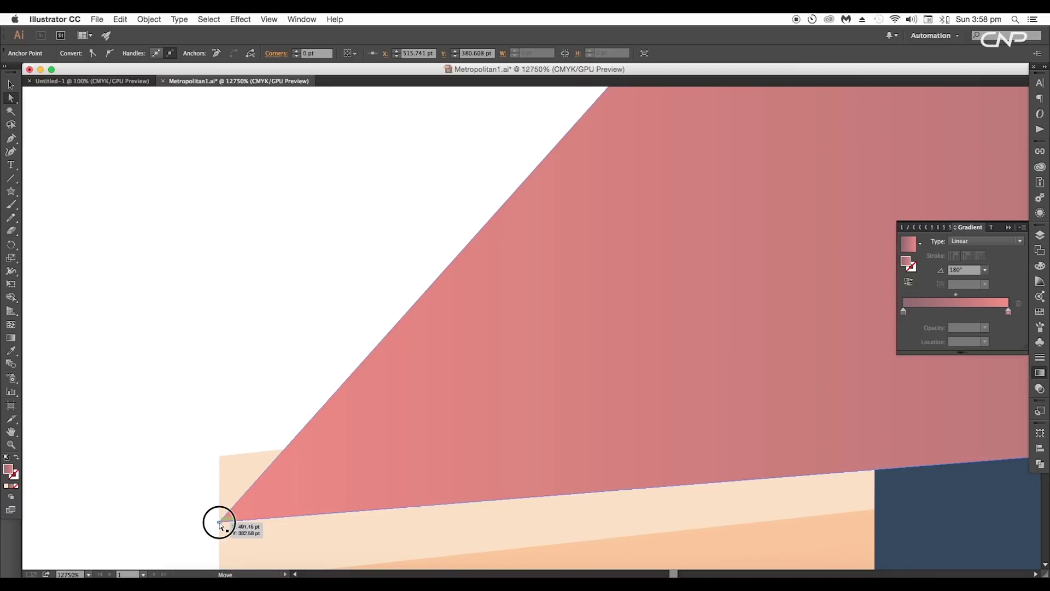
drag(219, 524, 218, 464)
scroll(385, 444, down, 5)
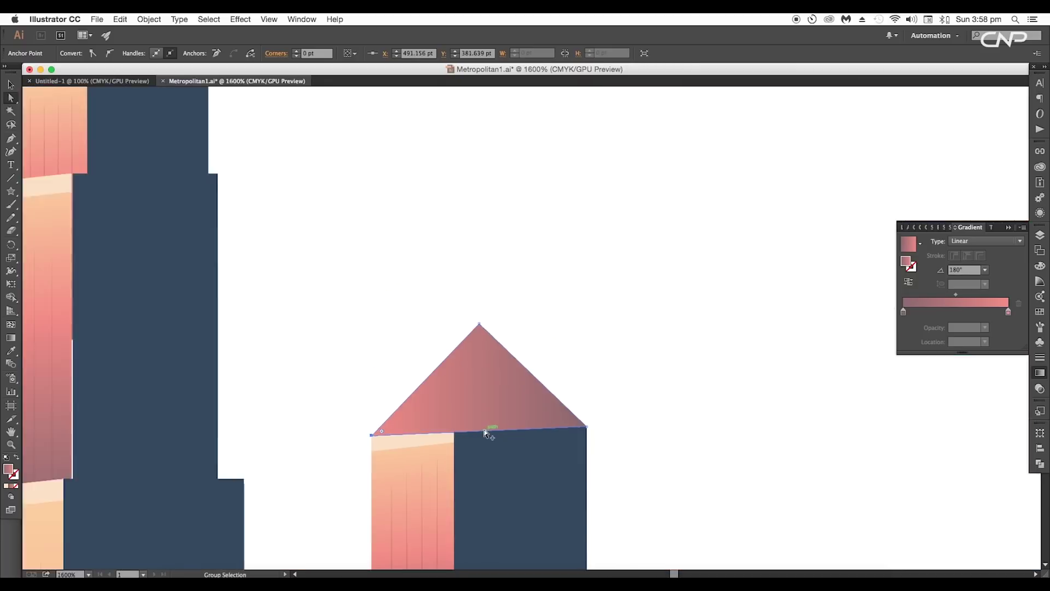
Select the triangular roof and send it to the back behind the tower.
scroll(484, 433, down, 2)
click(516, 422)
scroll(506, 415, down, 2)
right_click(502, 411)
mouse_move(547, 557)
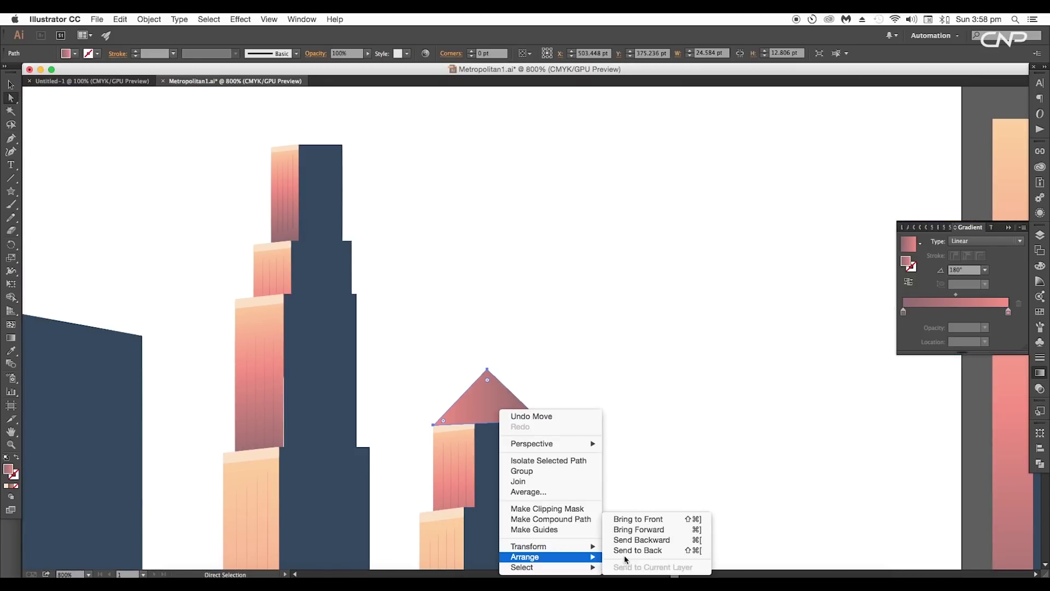
click(623, 549)
Round the roof's apex with a corner radius of about 3.5 pt.
scroll(539, 398, up, 4)
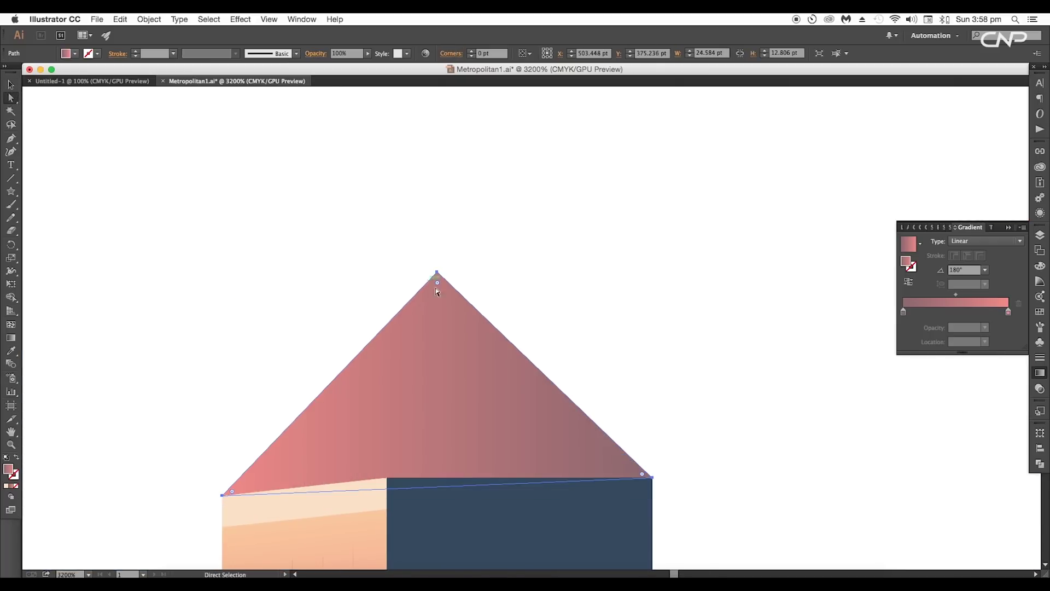
click(438, 273)
drag(438, 296, 450, 364)
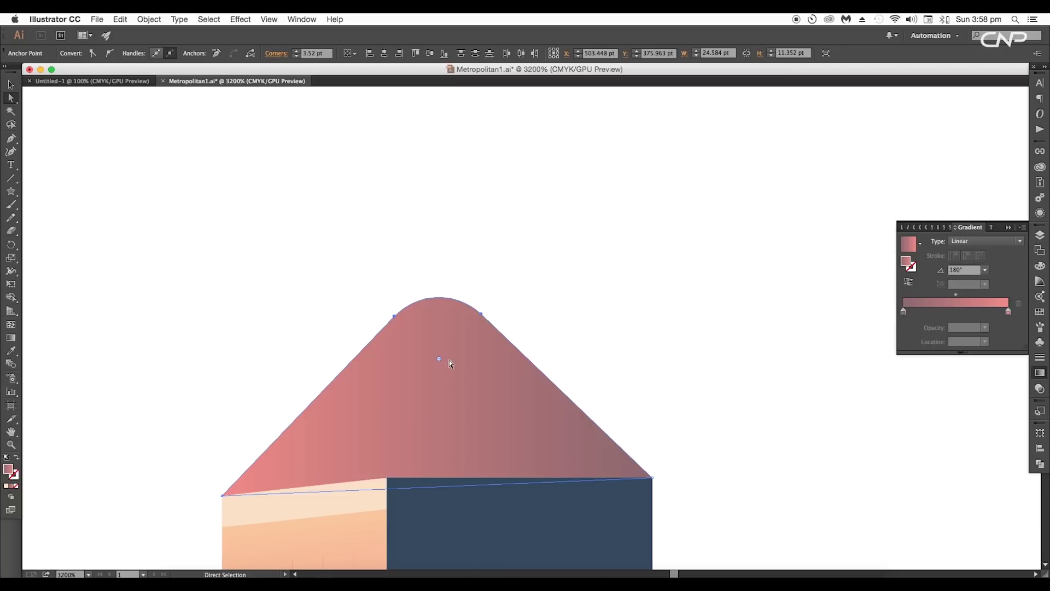
Draw a curved Pen path from the corner between the tower's face and dark side up to the roof's far slope.
key(p)
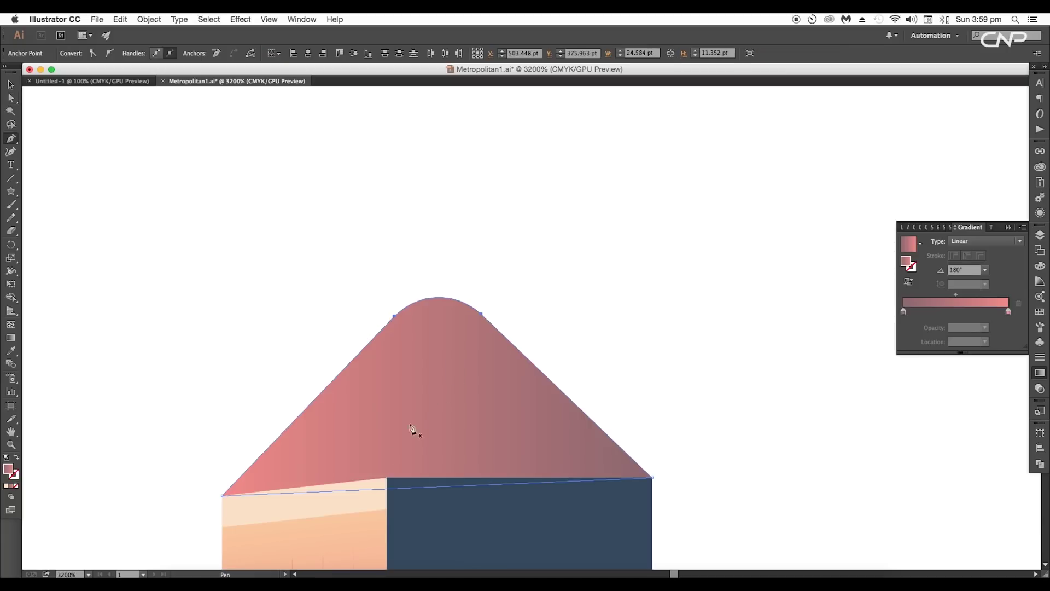
click(386, 478)
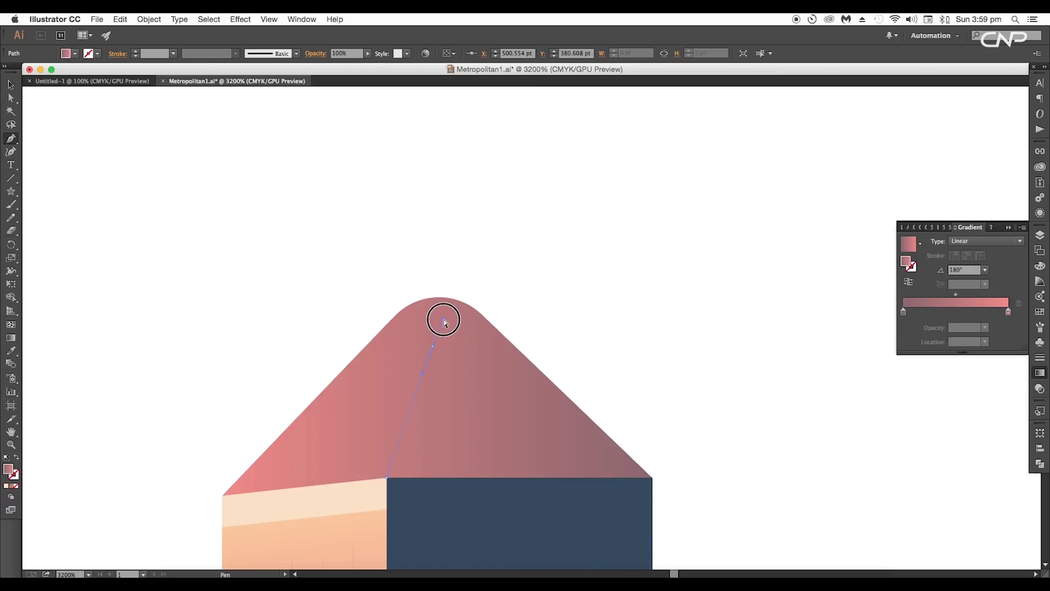
drag(492, 324, 524, 353)
Turn the curved path into an unfilled stroke and select it together with the roof shape.
key(v)
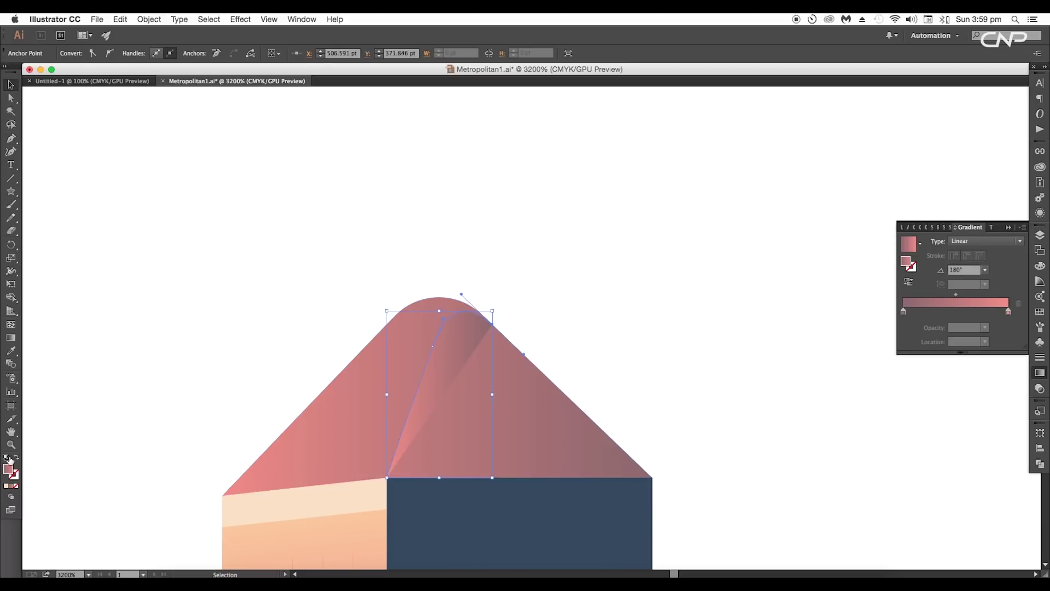
click(17, 459)
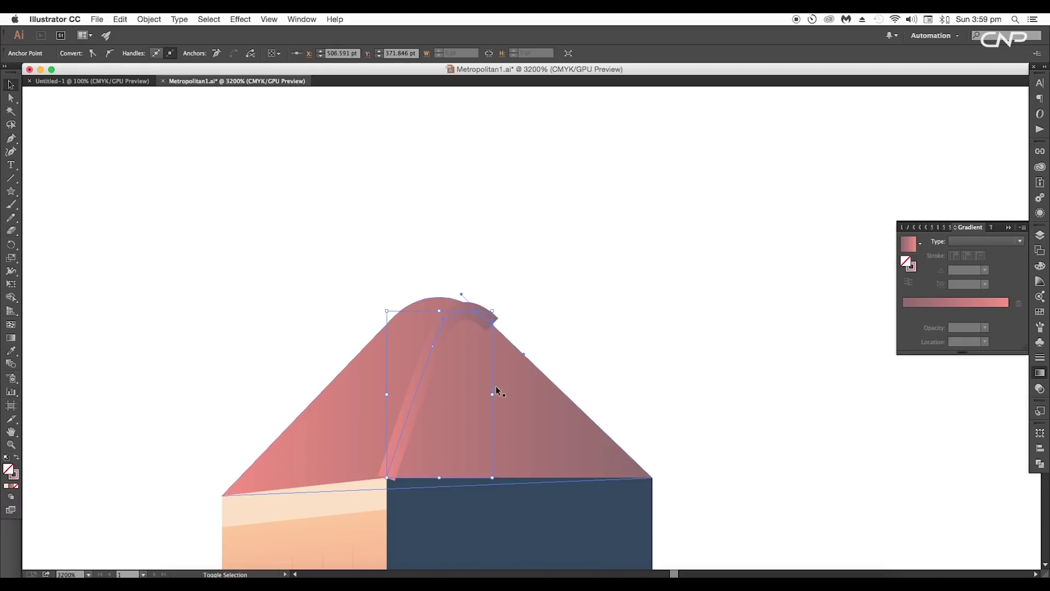
shift+click(396, 353)
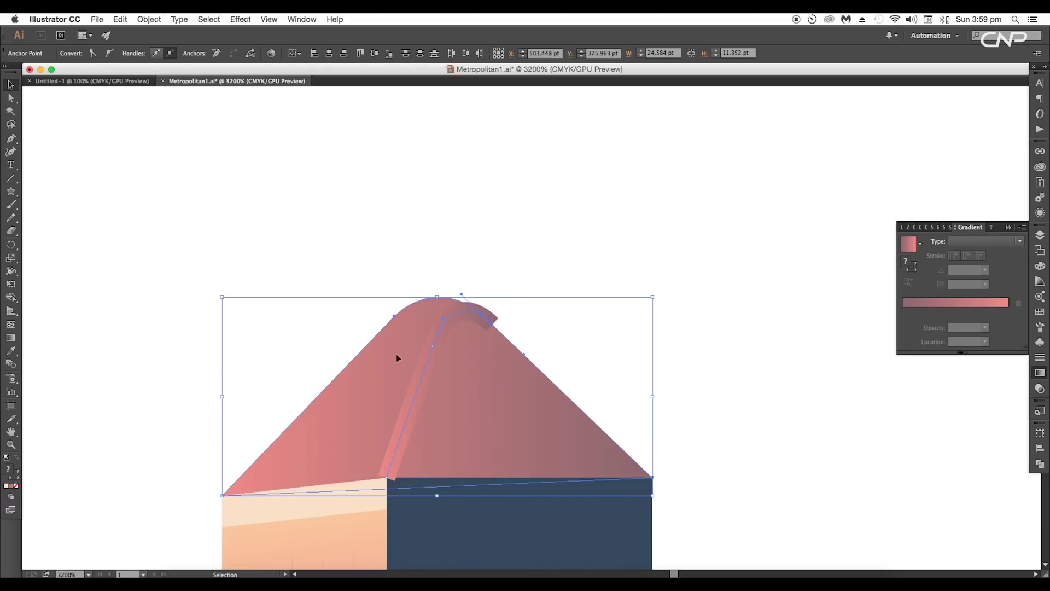
Split the roof along the curved path with Shape Builder and select the slope above the tower's light face.
click(14, 302)
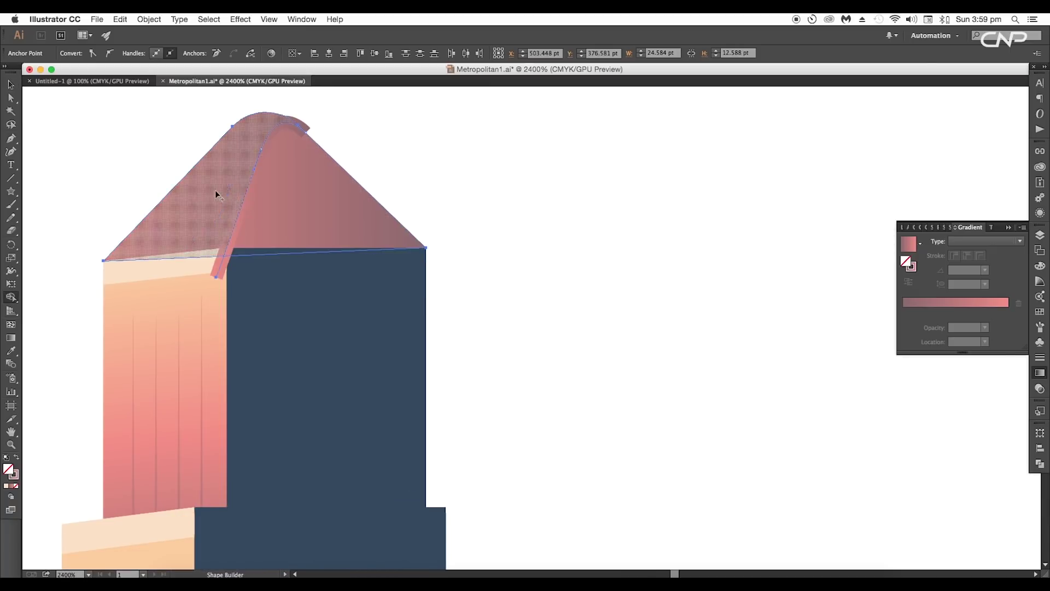
click(215, 191)
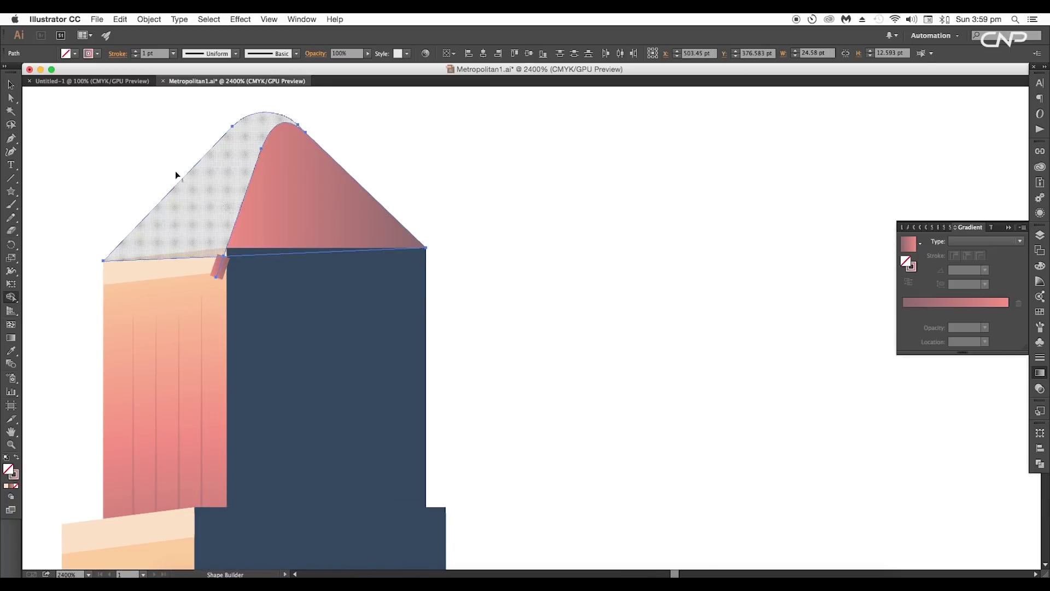
click(11, 84)
click(77, 110)
click(183, 176)
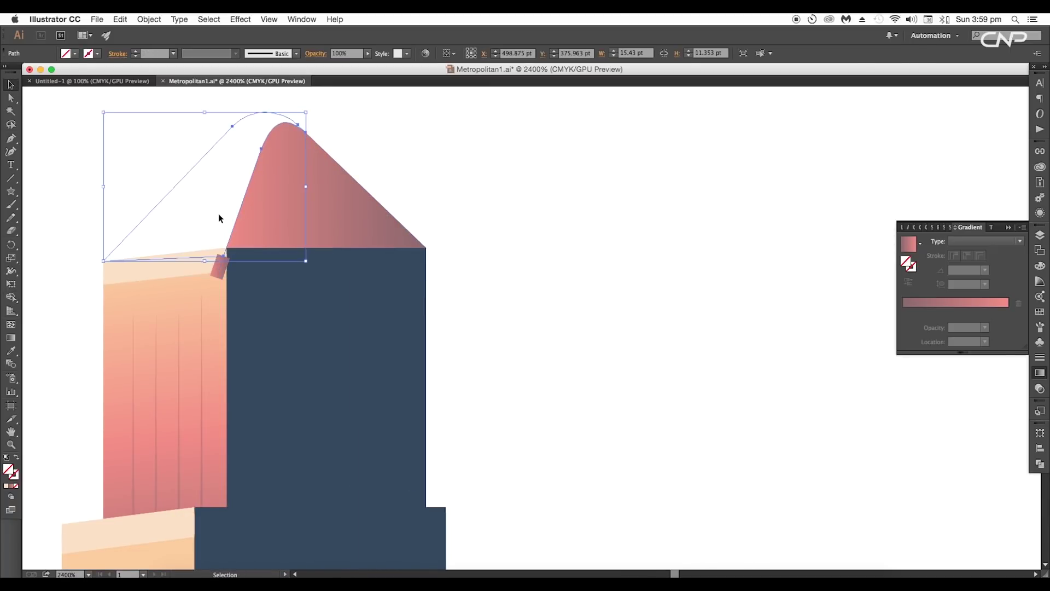
Fill the selected roof slope with the peach-pink-mauve gradient sampled from the tower's face.
scroll(218, 214, down, 4)
scroll(245, 202, up, 2)
key(i)
click(322, 494)
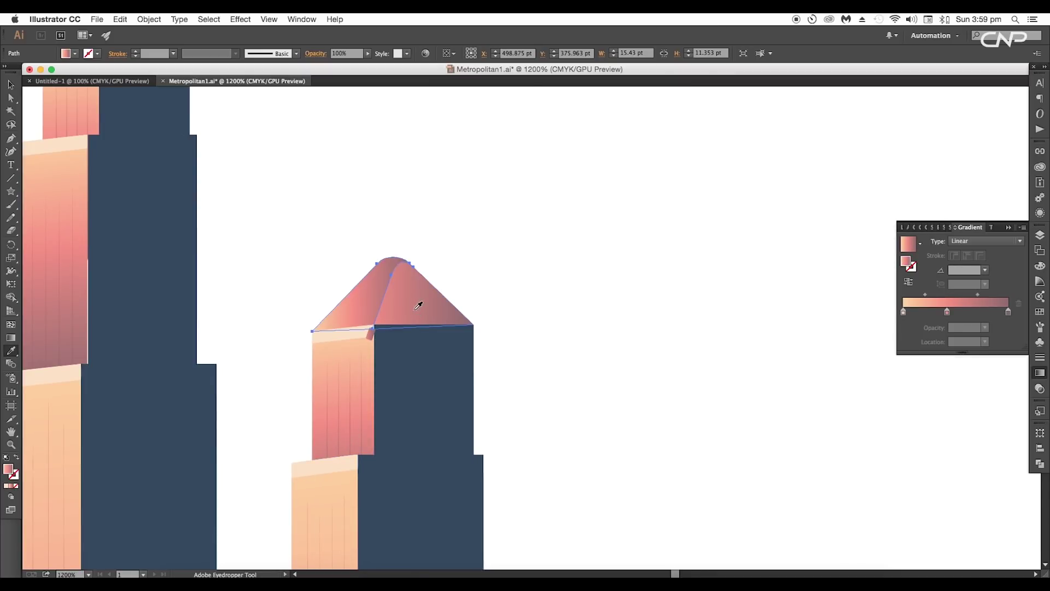
Fill the roof section above the dark side with the tower's dark blue.
super+click(416, 305)
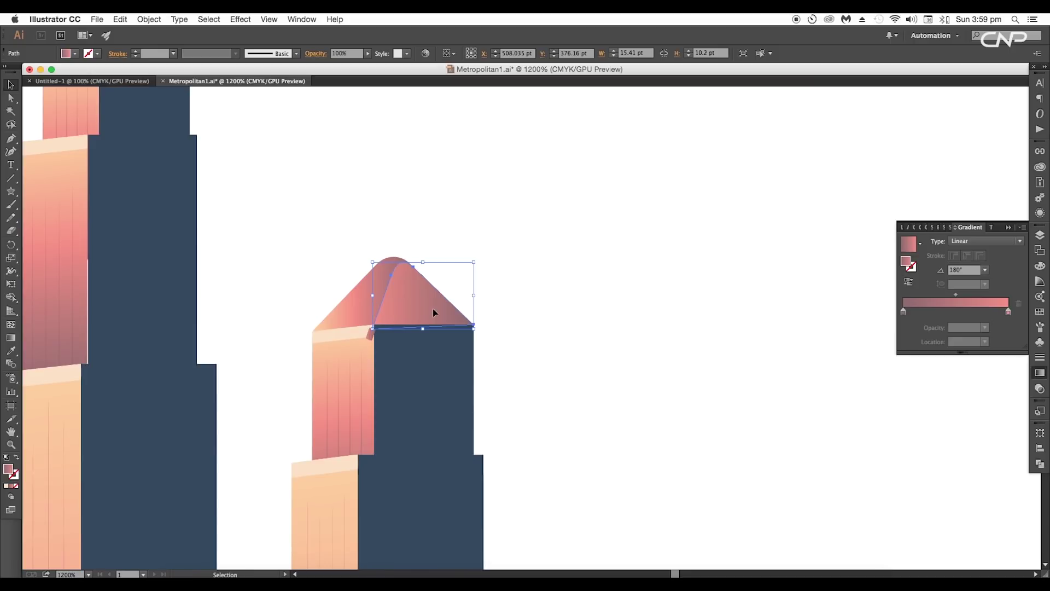
click(427, 348)
scroll(450, 342, down, 5)
scroll(456, 342, up, 6)
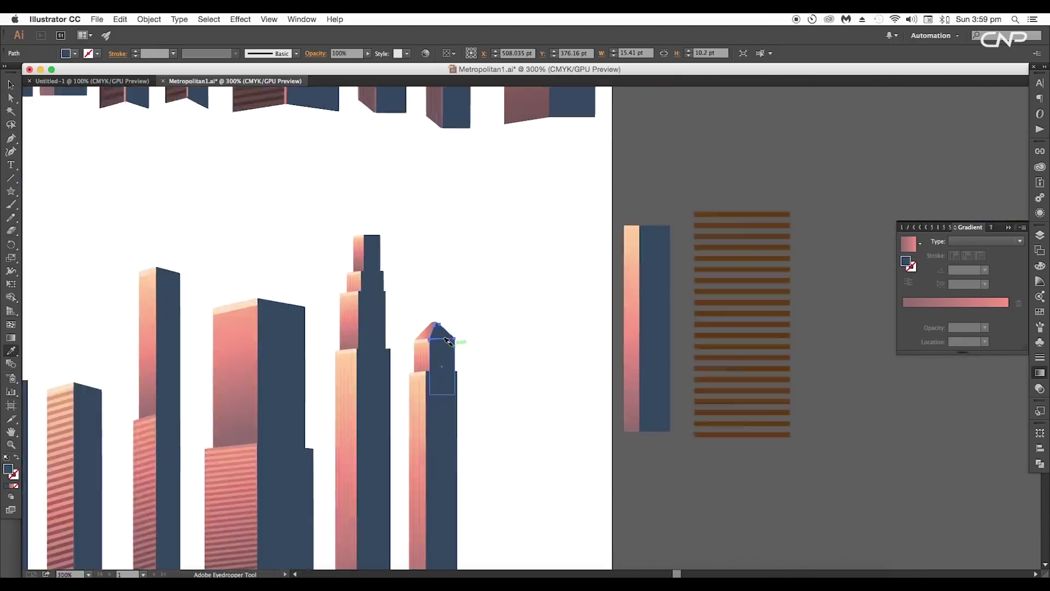
Redirect the light roof slope's gradient to run down past its base at about -104.4°.
super+click(334, 259)
key(g)
drag(338, 226, 304, 311)
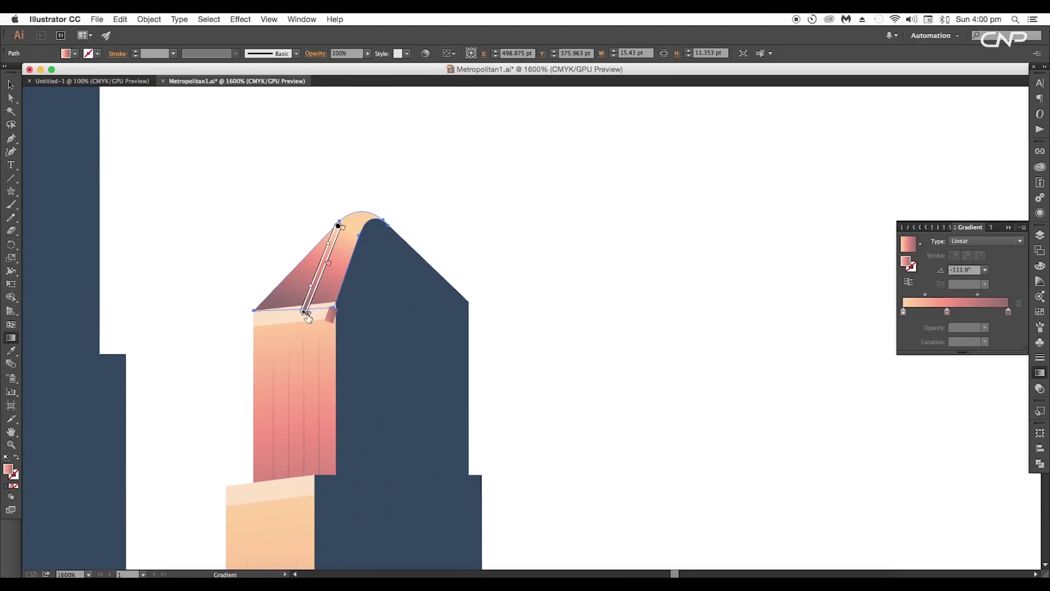
drag(332, 218, 284, 410)
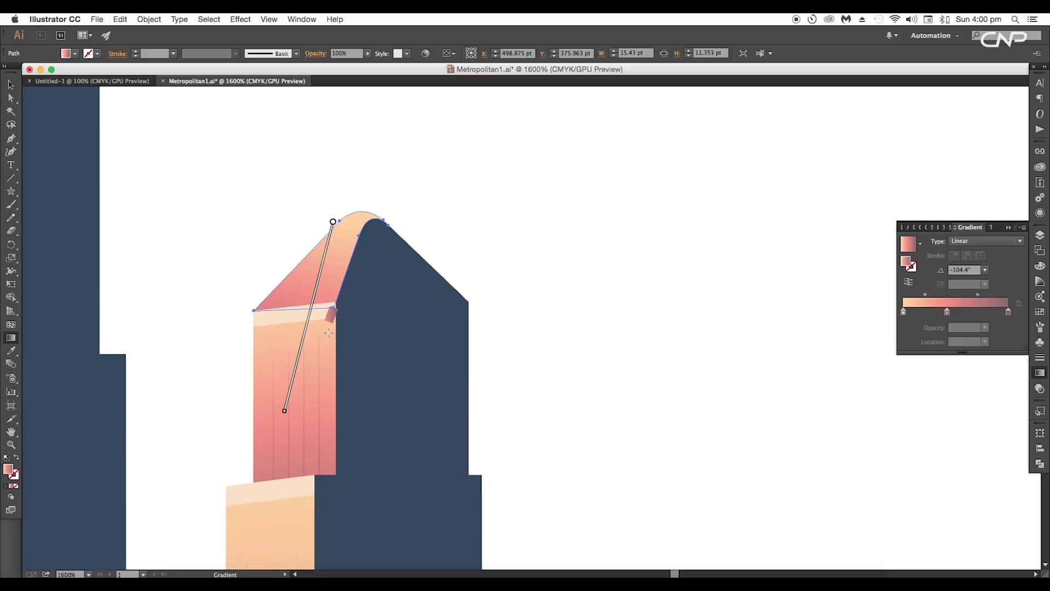
Deselect the roof and select the leftover stroke fragment at the lower end of its curved edge.
key(v)
click(440, 262)
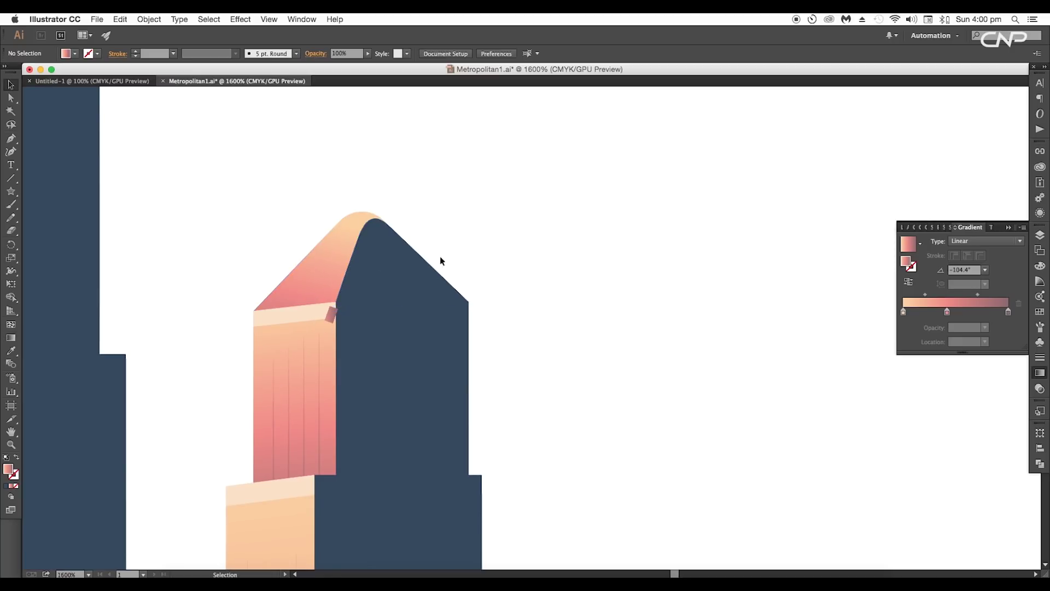
click(330, 316)
drag(387, 223, 343, 270)
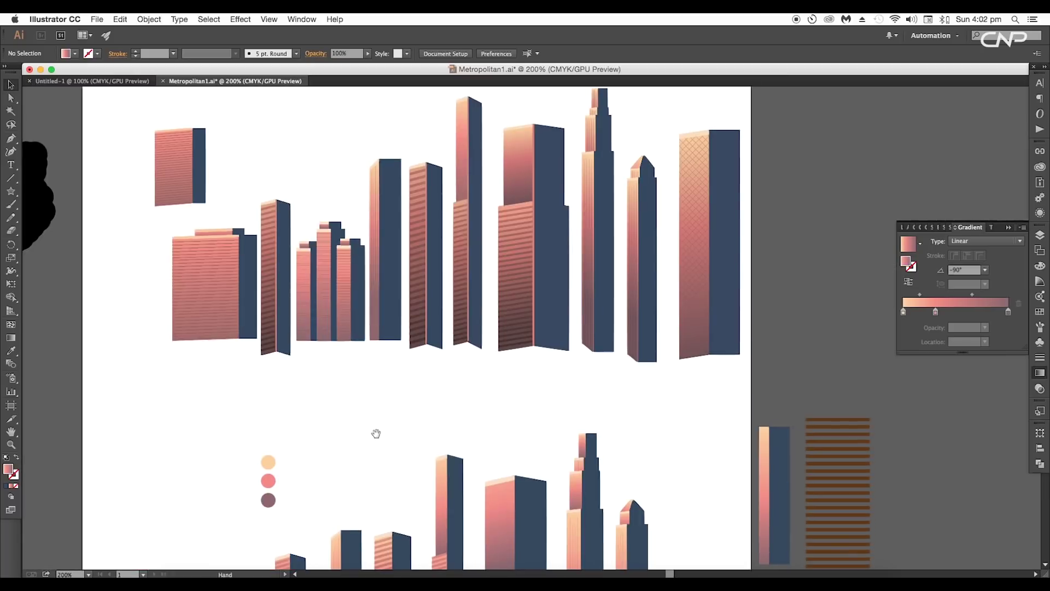
Draw a tall rectangle about 15.3 by 81.2 pt beside the colour circles and place a copy directly against its right edge.
drag(375, 431, 468, 422)
scroll(394, 296, up, 2)
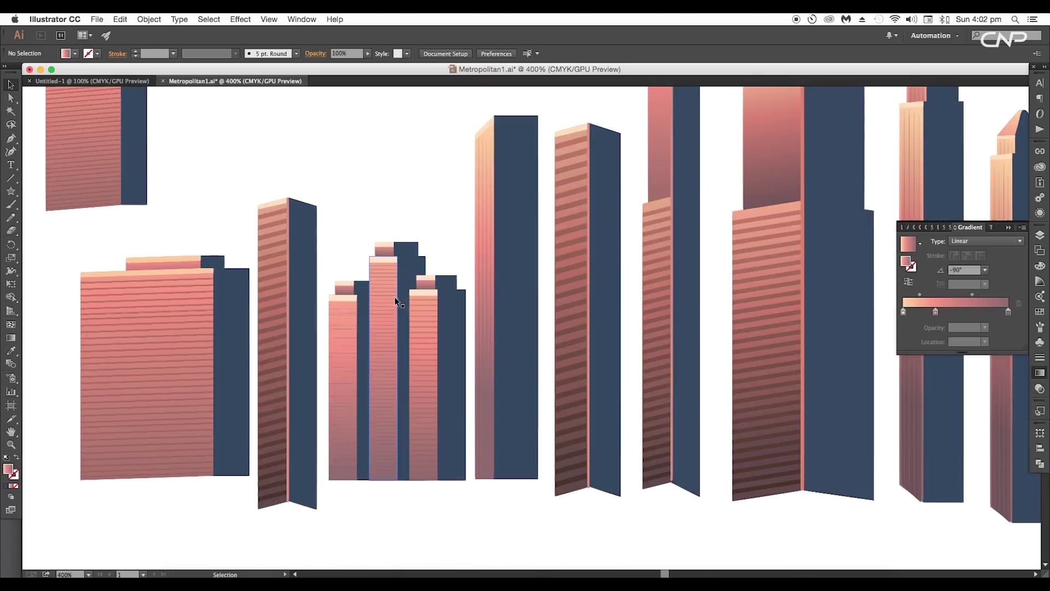
drag(340, 231, 435, 381)
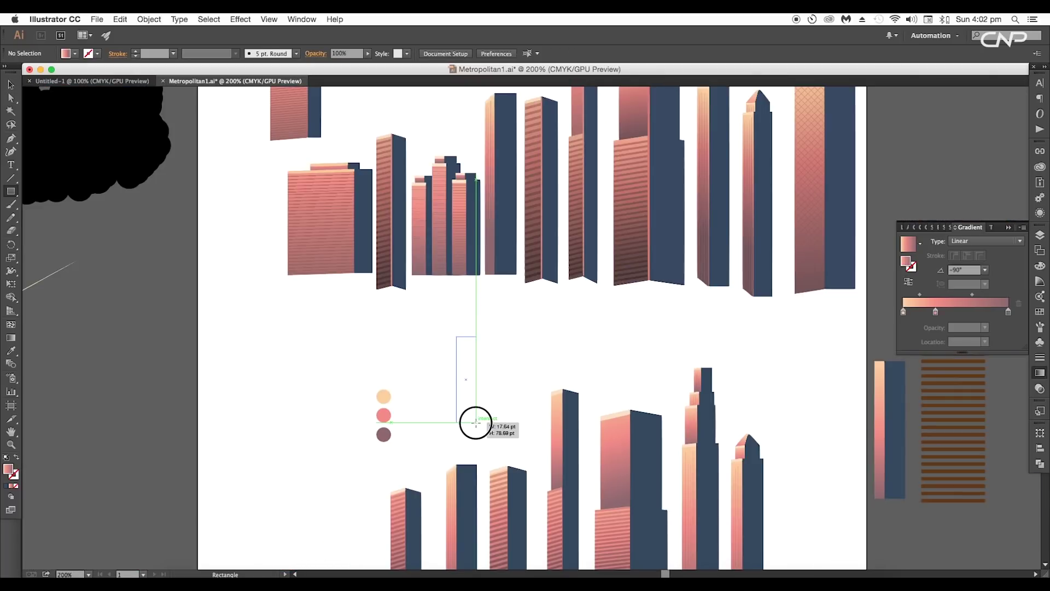
drag(476, 421, 476, 424)
key(ctrl+equal)
drag(456, 373, 480, 368)
Fill the right rectangle with dark blue and the thin band atop the gradient face with light cream, both sampled from an existing tower.
key(ctrl+equal)
key(ctrl+equal)
key(ctrl+equal)
key(i)
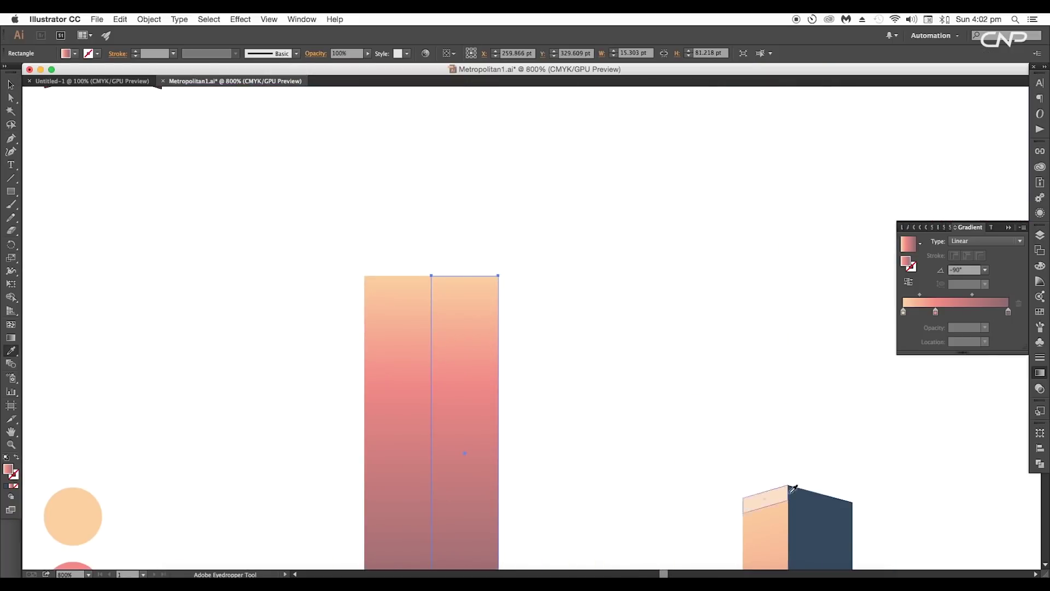
click(793, 488)
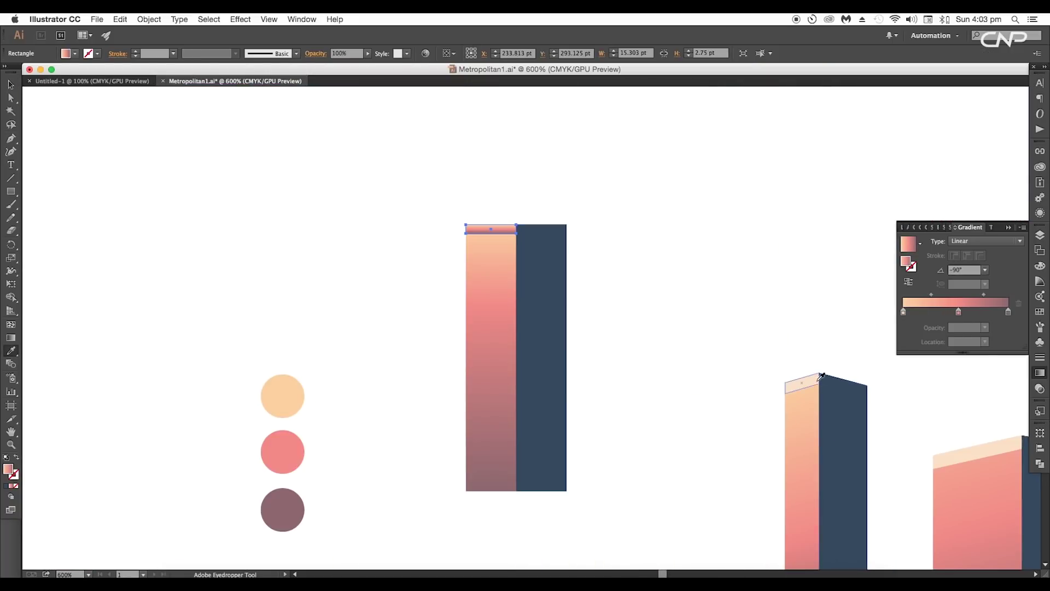
click(817, 380)
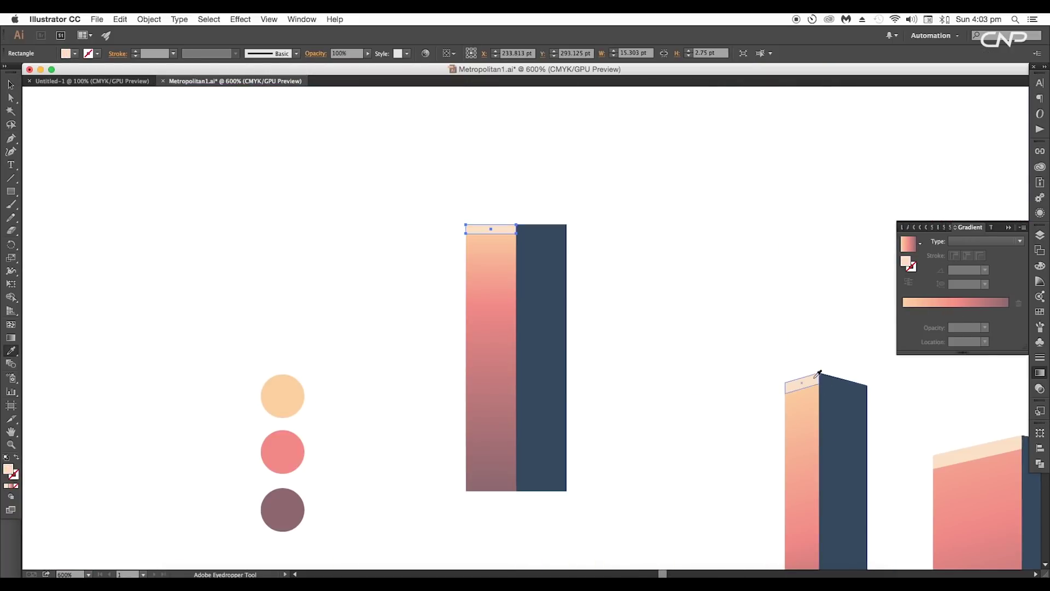
key(v)
Select the new tower's gradient face and try vertical and horizontal line pattern swatches on it.
click(488, 279)
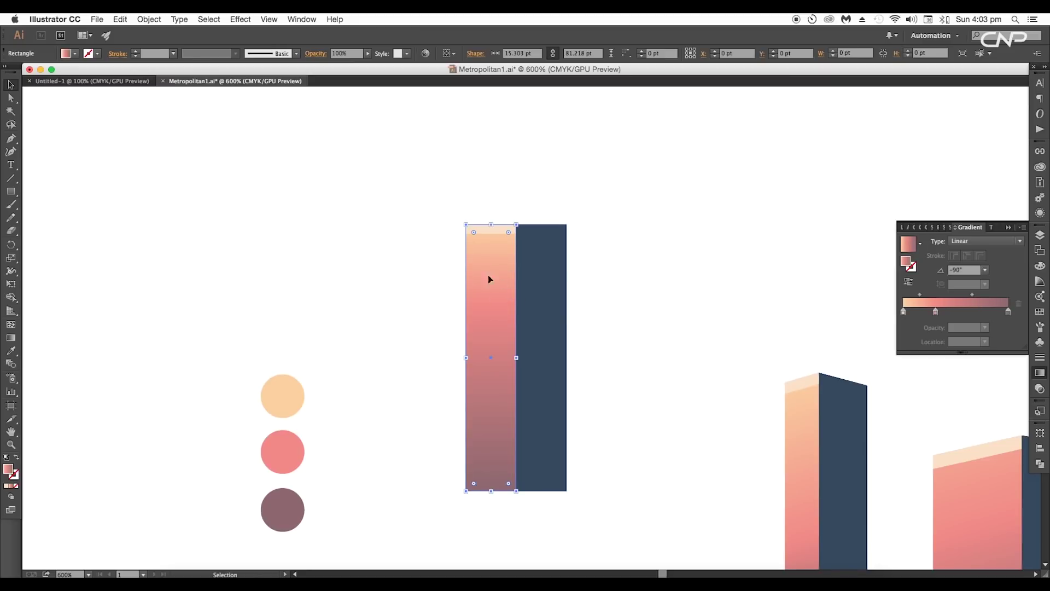
key(v)
click(1039, 372)
click(1041, 313)
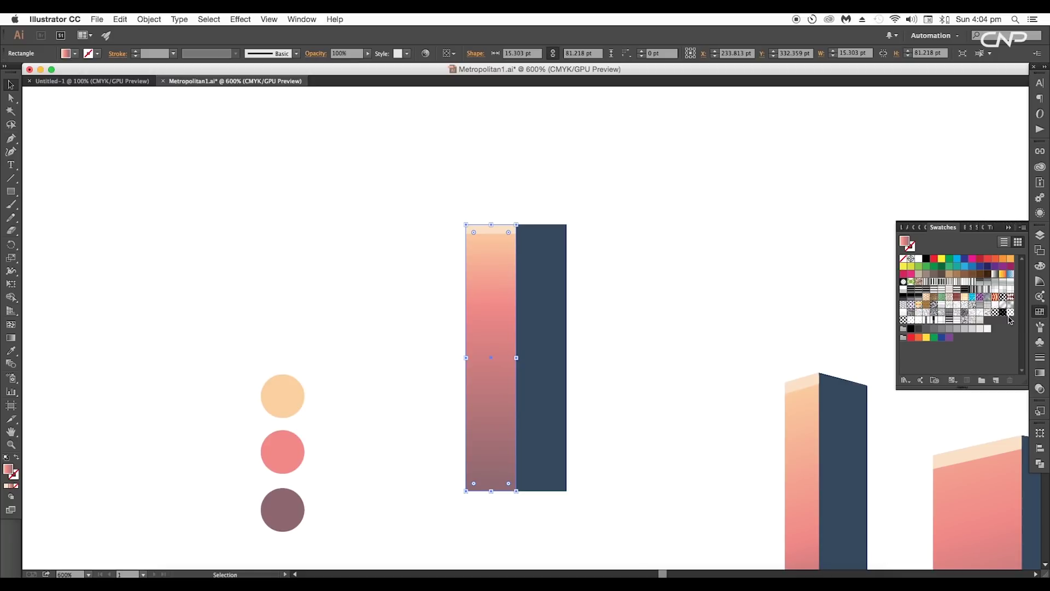
click(945, 282)
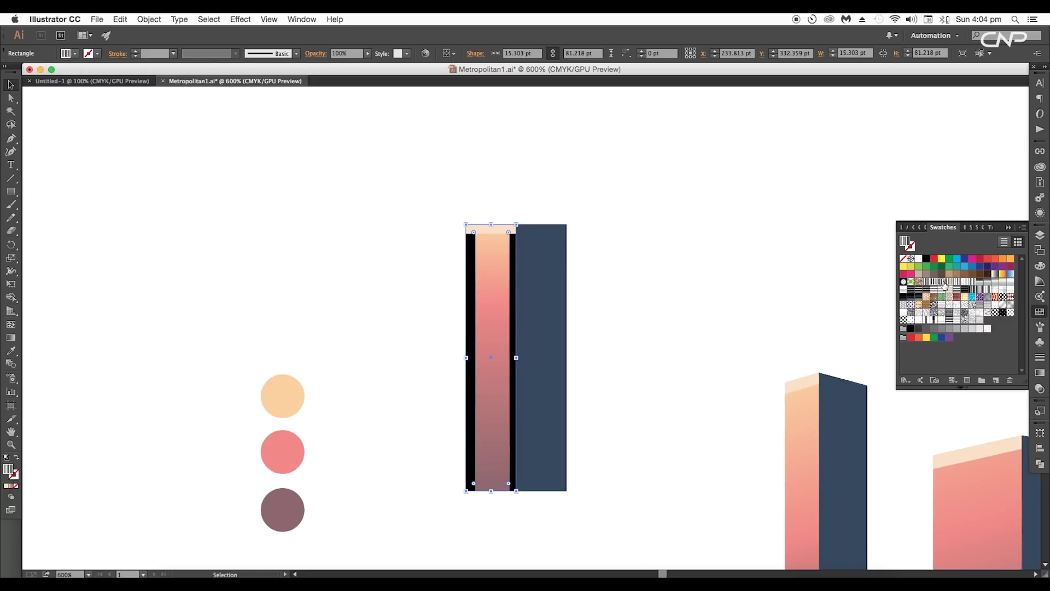
click(949, 282)
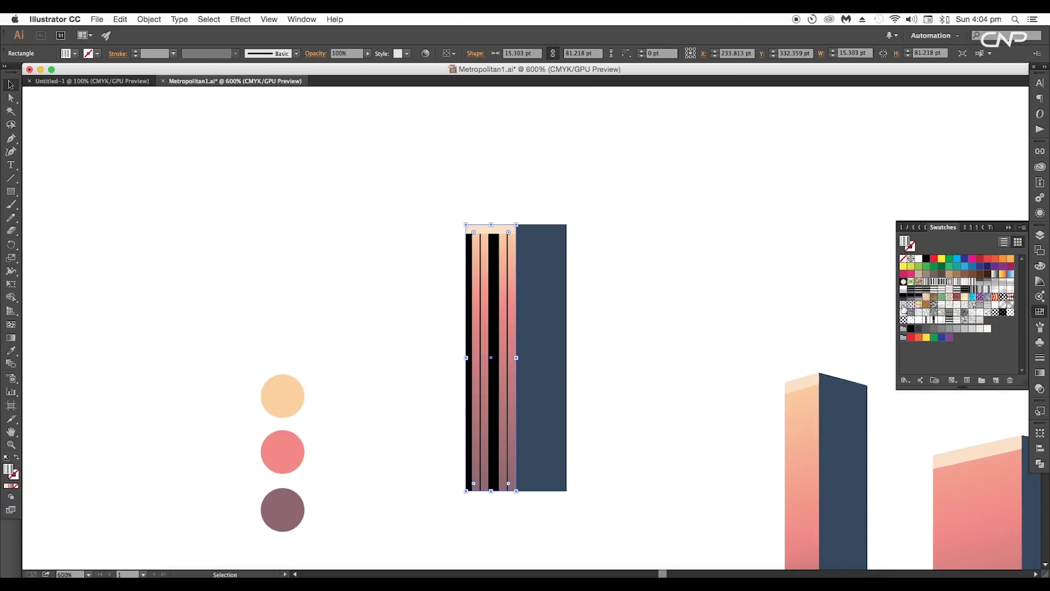
click(906, 308)
click(909, 308)
Open the Basic Graphics_Lines pattern library and place it beside the swatches.
click(1021, 228)
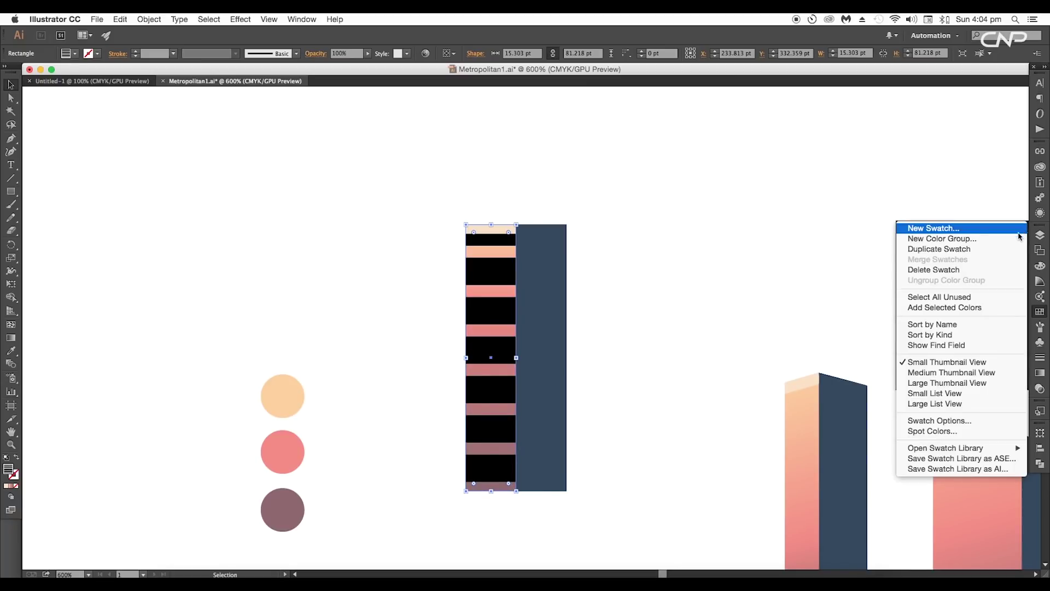
mouse_move(956, 448)
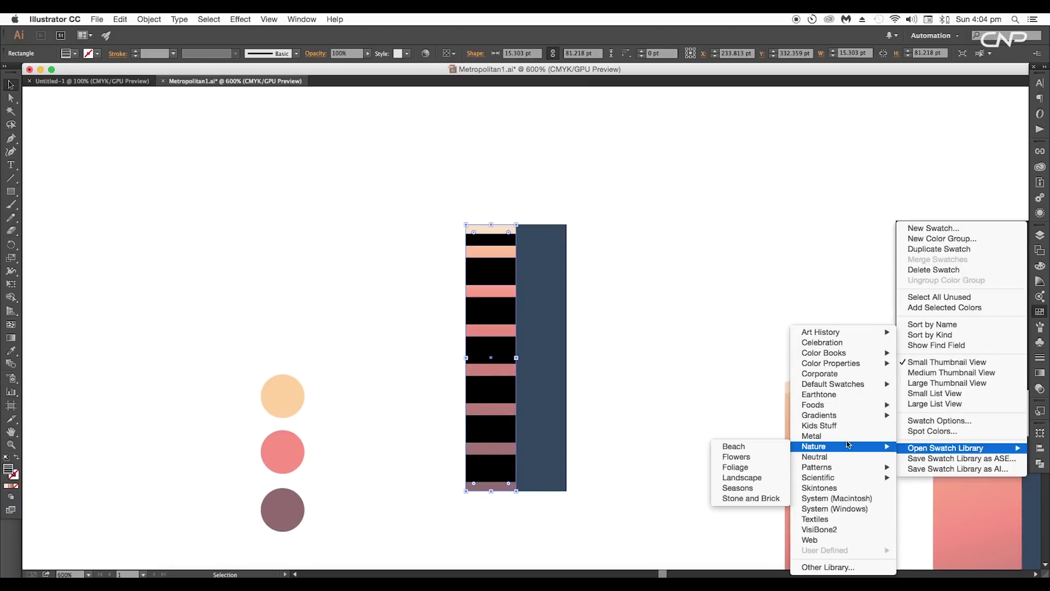
mouse_move(837, 469)
mouse_move(763, 469)
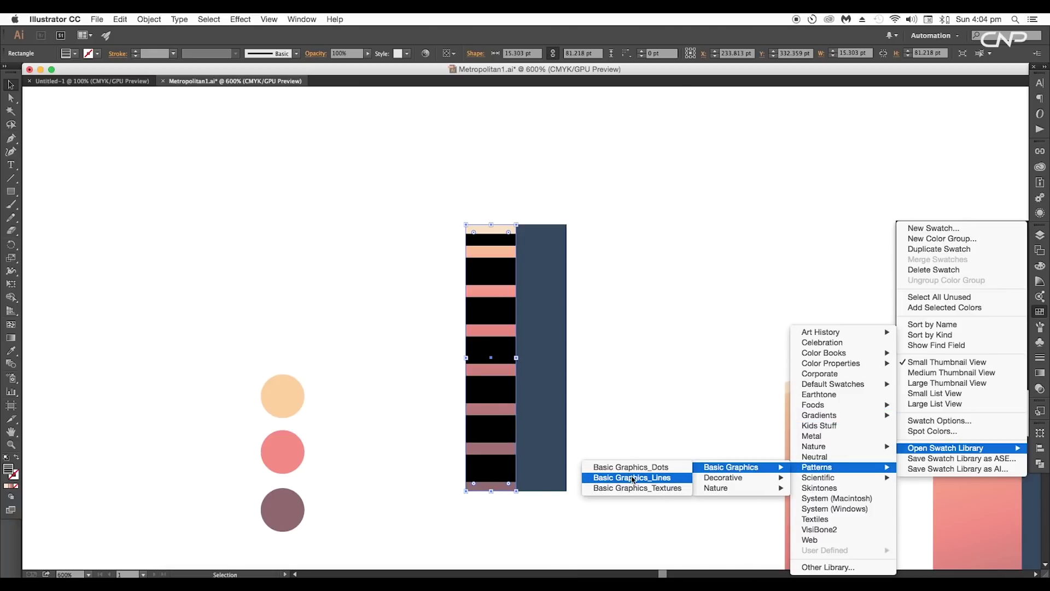
click(631, 477)
drag(525, 281, 763, 268)
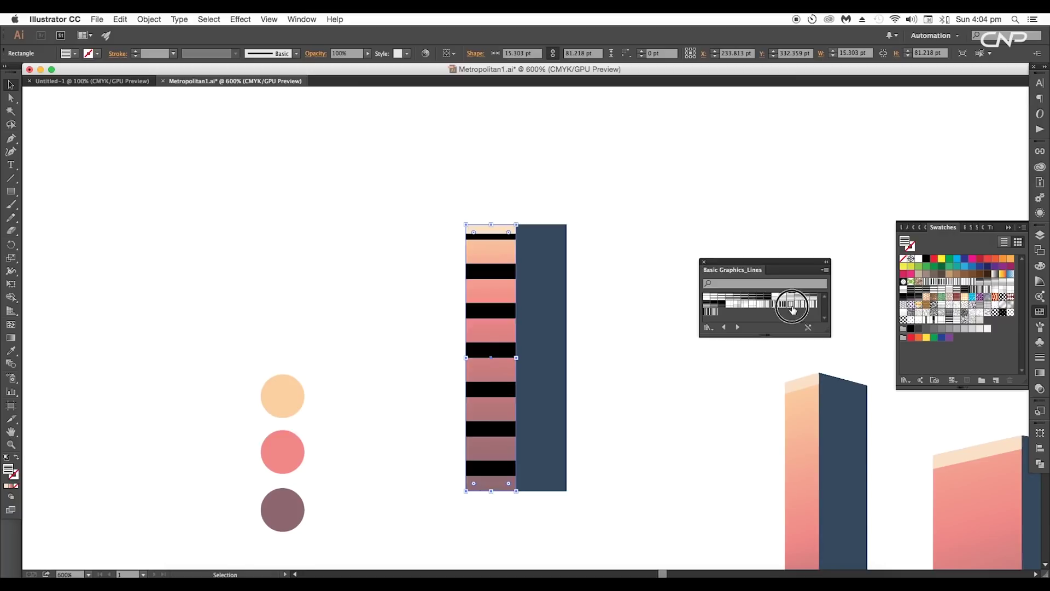
Try several line patterns on the tower's face and apply the 6 lpi 10% horizontal pattern.
click(752, 306)
click(759, 305)
click(973, 284)
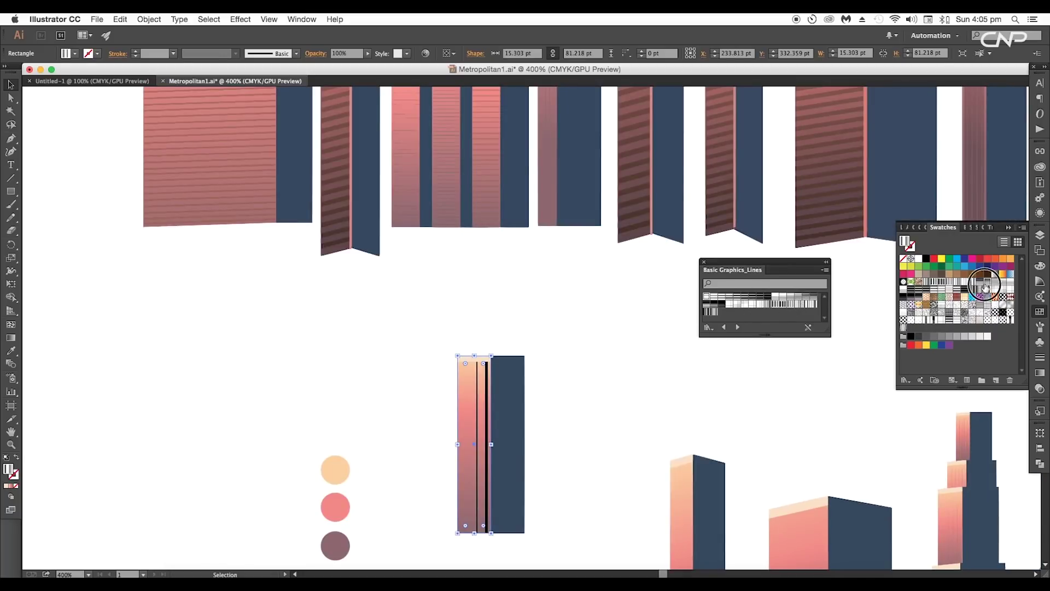
click(984, 287)
click(904, 291)
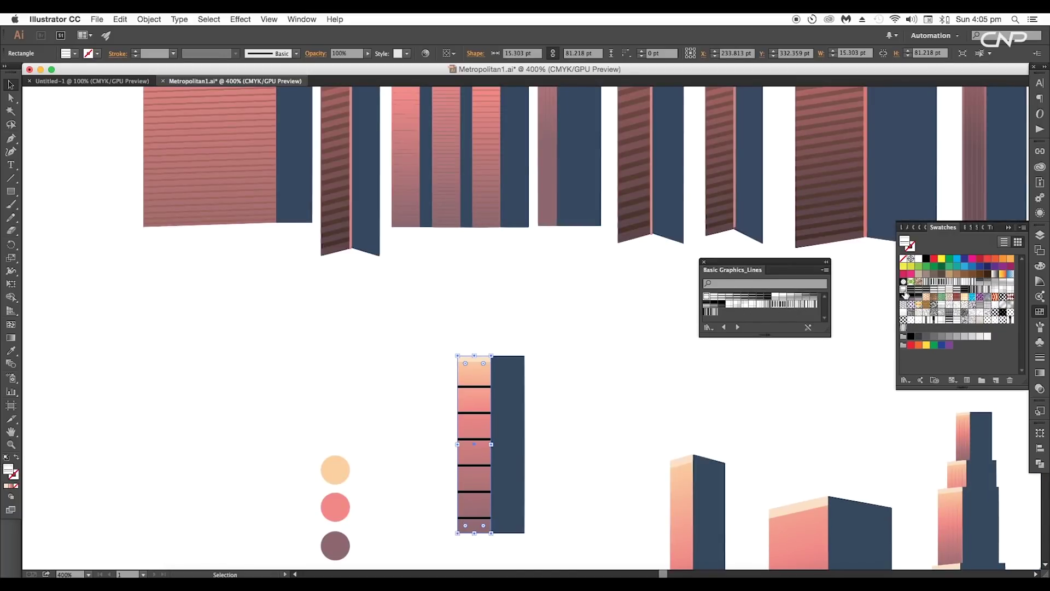
Edit the 6 lpi 10% pattern by tightening its line spacing and filling the tile with duplicated lines, and exit pattern editing.
double_click(906, 294)
scroll(549, 310, down, 2)
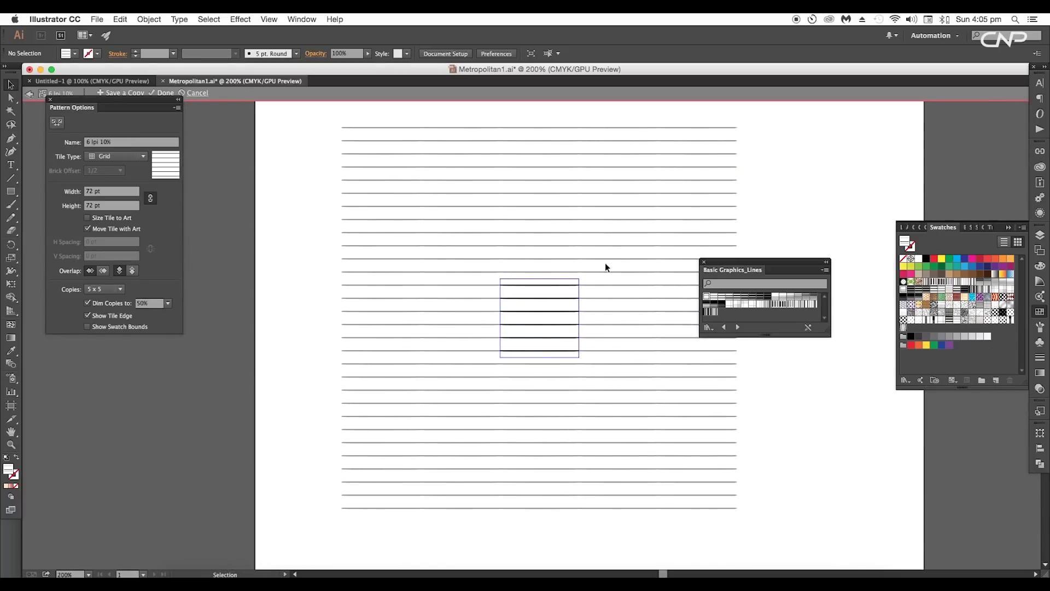
drag(605, 263, 484, 350)
scroll(539, 352, up, 1)
drag(540, 349, 544, 285)
drag(550, 285, 550, 327)
drag(557, 293, 556, 209)
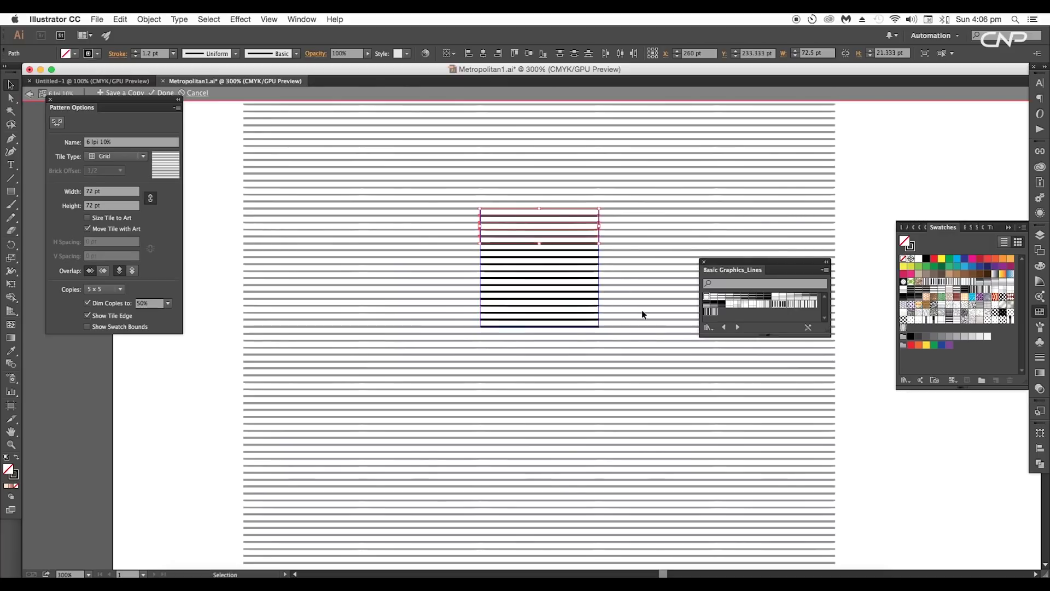
double_click(204, 125)
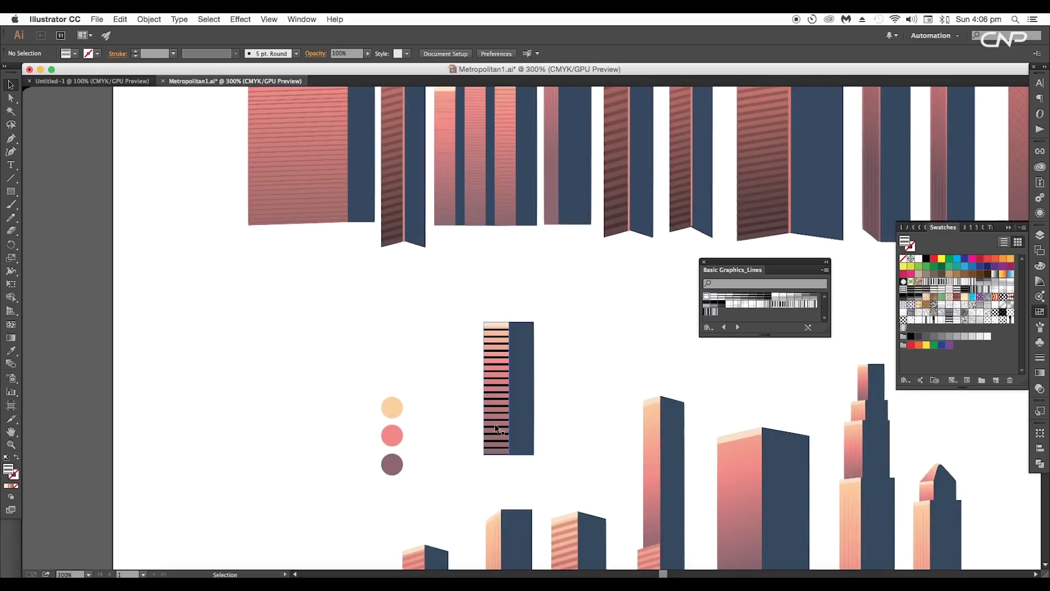
Try other horizontal line patterns on the new tower's face and apply the Dashed Lines pattern.
key(super+equal)
click(736, 305)
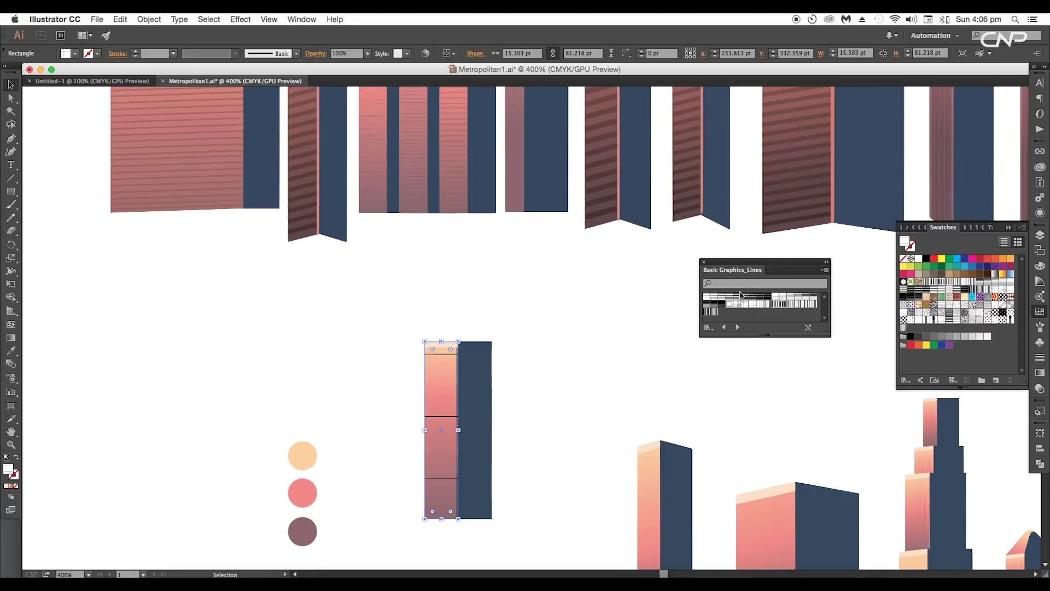
click(744, 296)
click(703, 297)
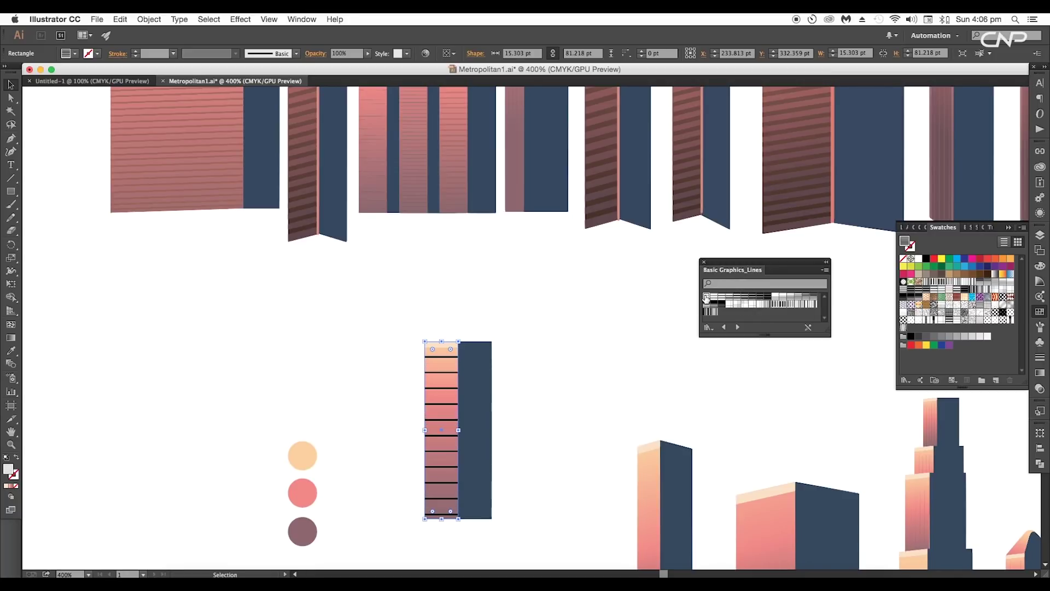
click(941, 305)
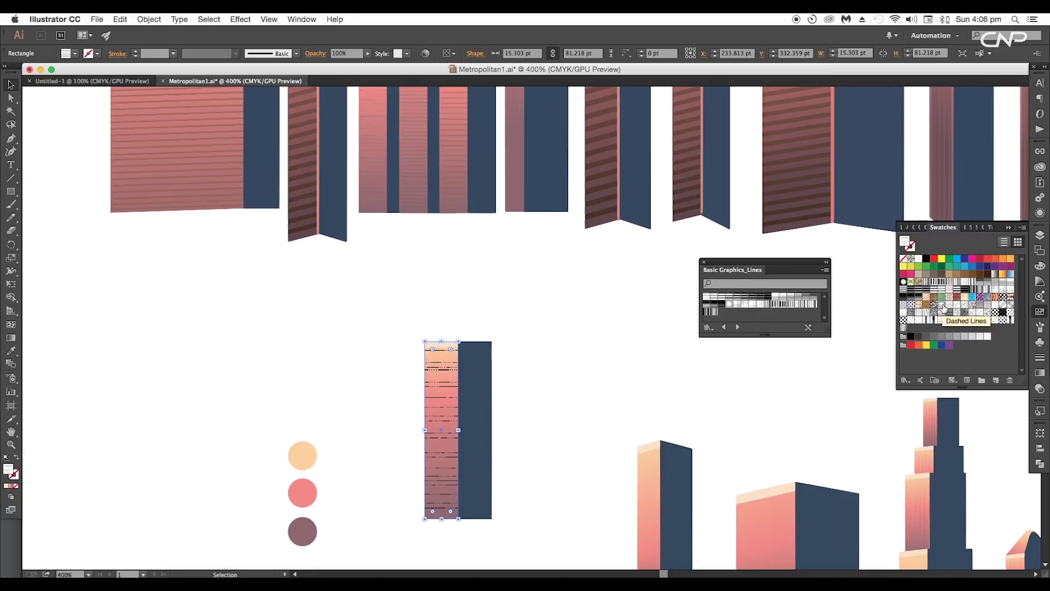
Duplicate the dashed tower twice and arrange the three towers side by side.
scroll(467, 383, up, 2)
drag(406, 376, 410, 482)
drag(401, 473, 563, 475)
drag(511, 379, 445, 547)
drag(446, 547, 467, 529)
Fill the middle tower's face with a dense horizontal line pattern and the third tower's face with a staggered short-dash pattern.
click(474, 377)
click(980, 307)
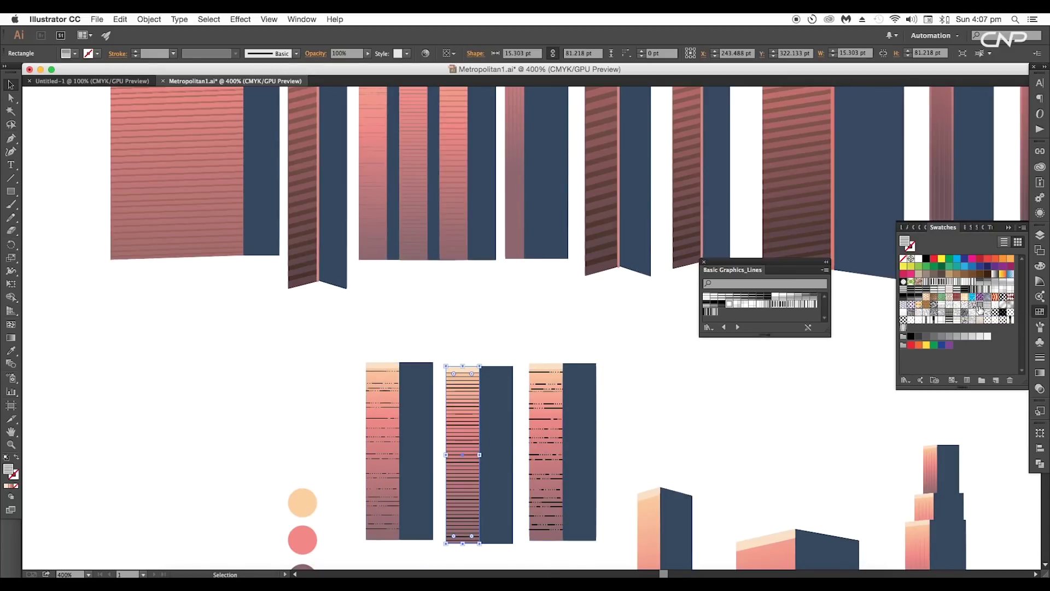
click(548, 379)
click(994, 306)
click(987, 306)
click(635, 451)
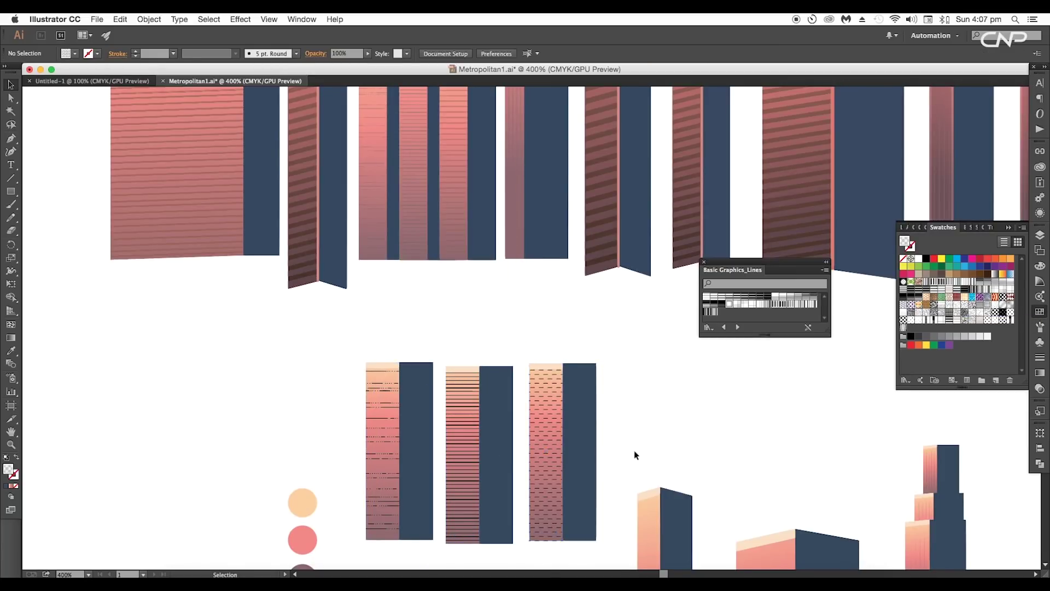
Lower the opacity of the line-pattern faces on the three towers to 48%.
scroll(627, 453, down, 3)
scroll(595, 435, up, 3)
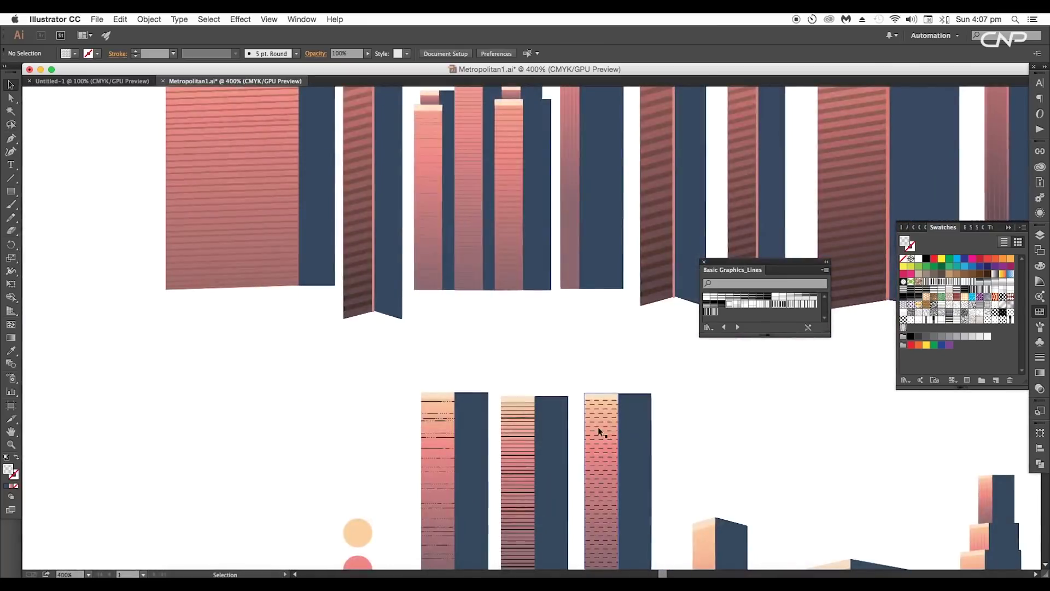
drag(537, 381, 590, 351)
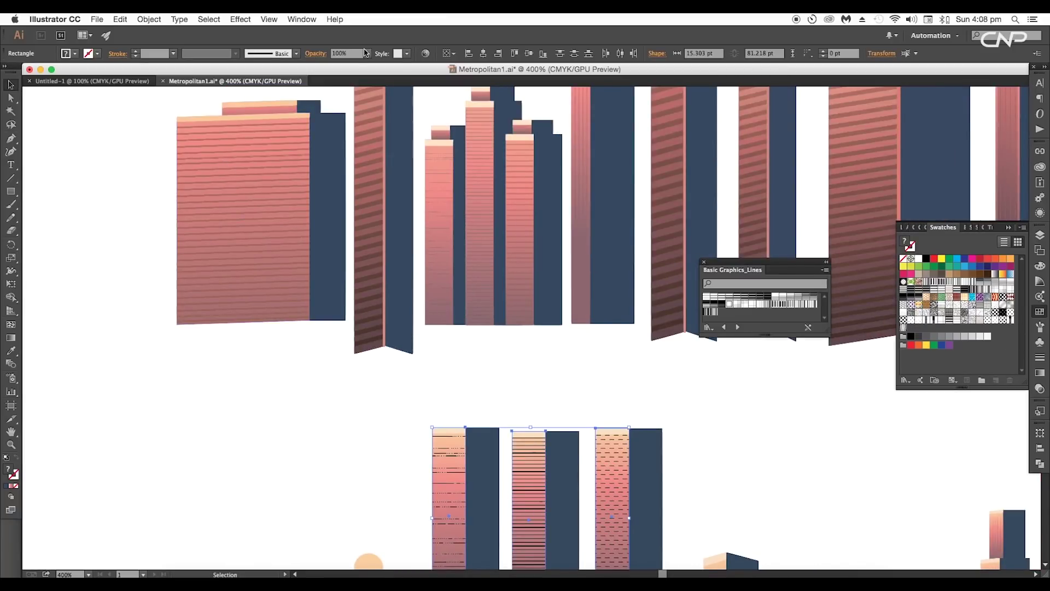
click(368, 54)
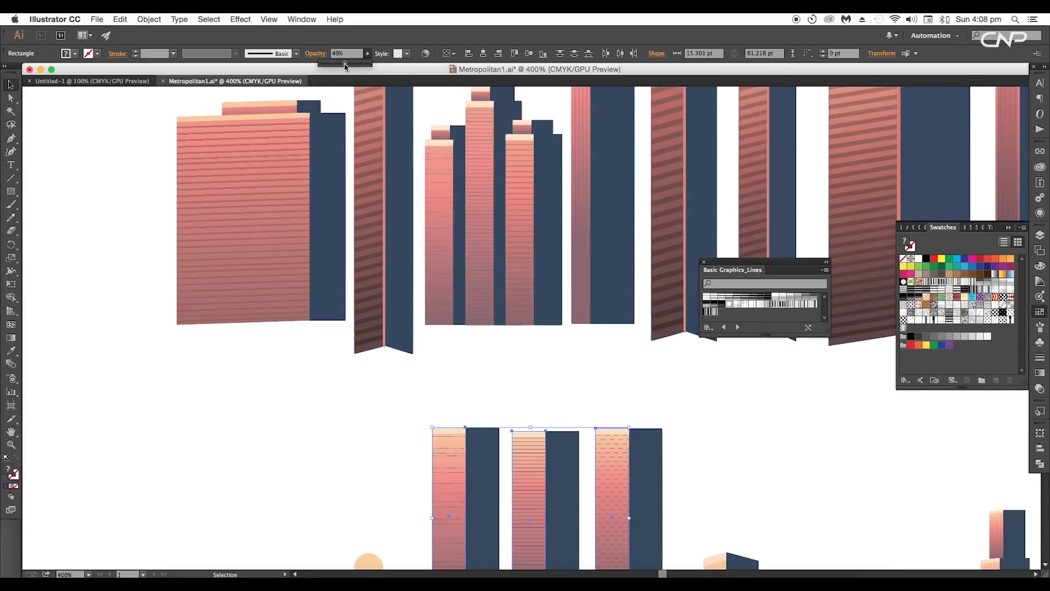
click(692, 461)
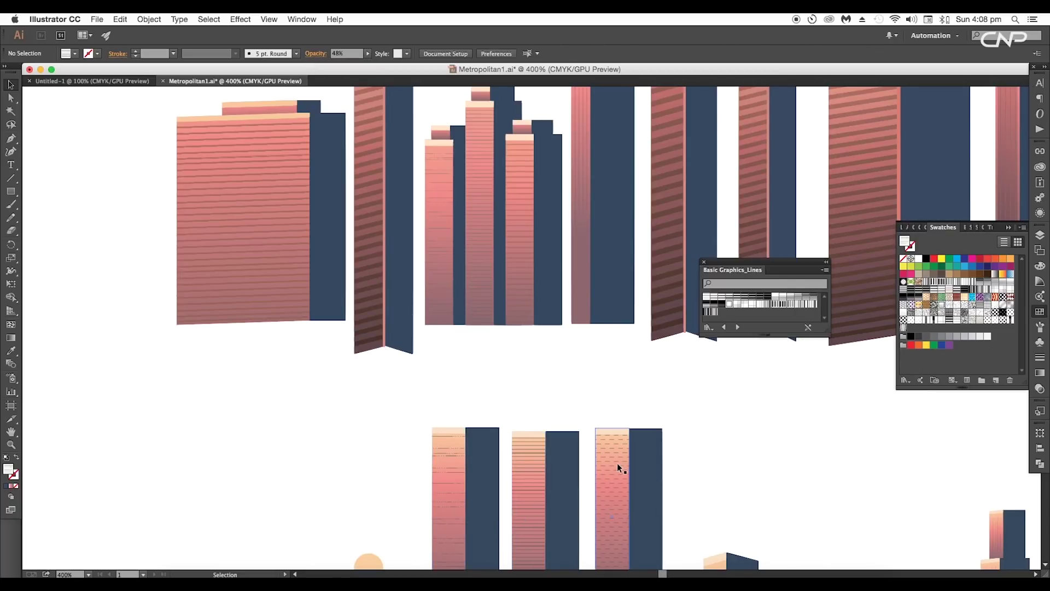
Recolour the lines brown in the three towers' fill patterns, USGS 19 Land Inundation, USGS 8 Sewage Disposal and Dashed Lines.
click(617, 463)
double_click(991, 306)
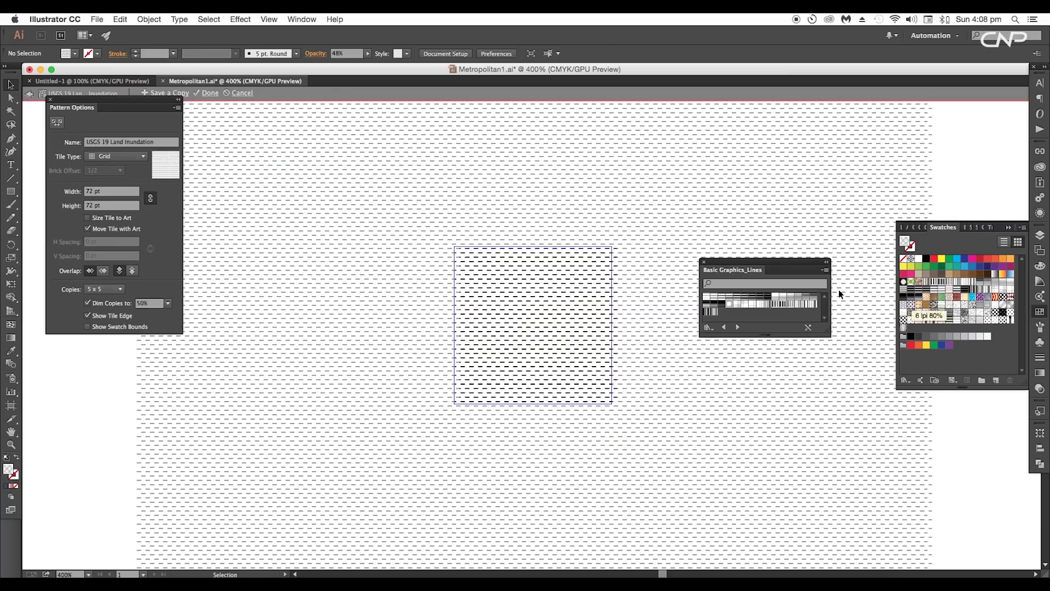
drag(429, 215, 651, 447)
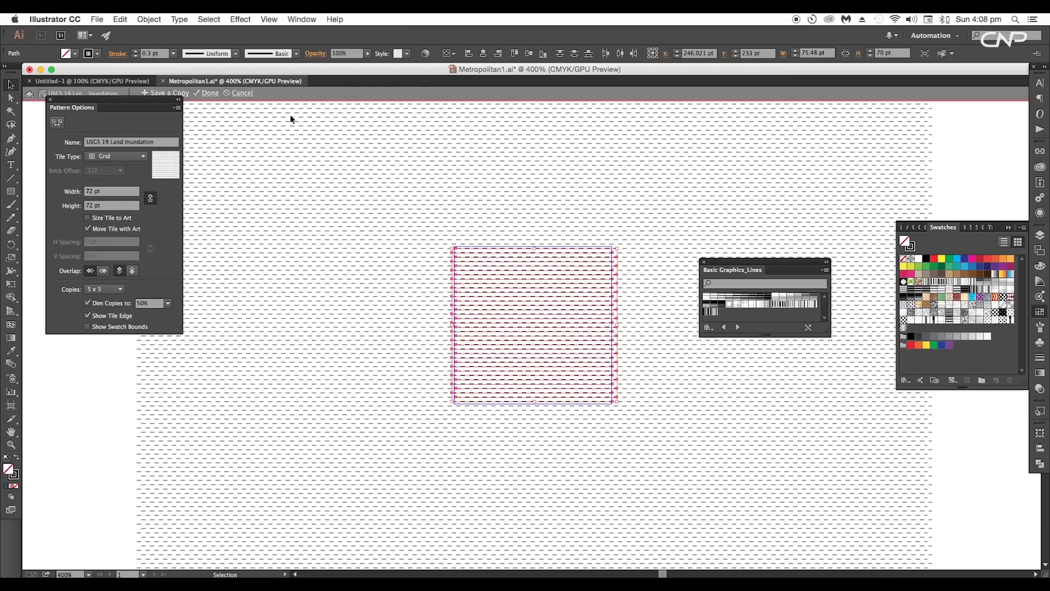
click(98, 53)
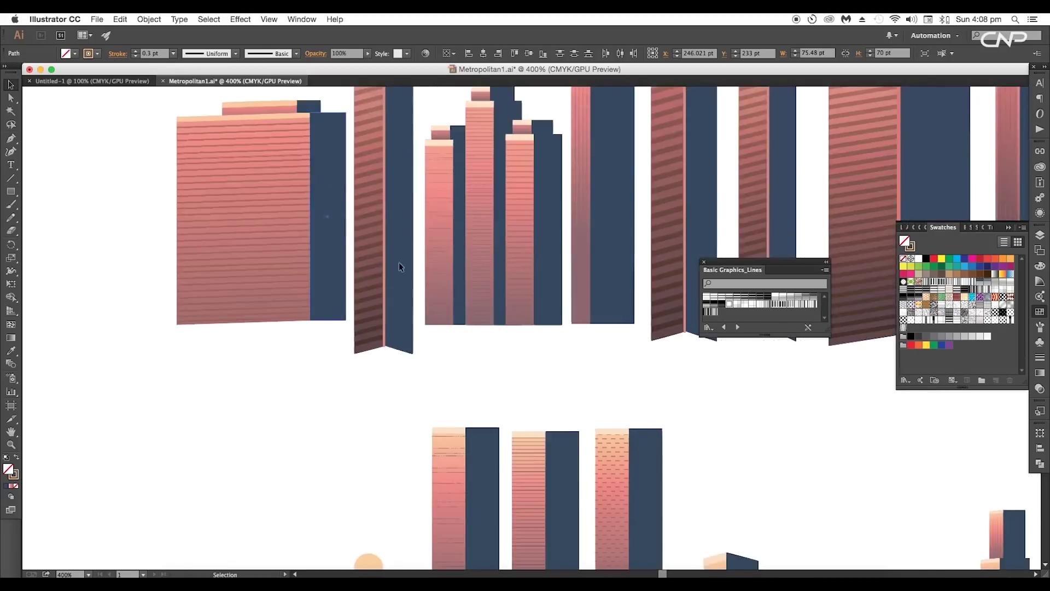
scroll(398, 261, down, 3)
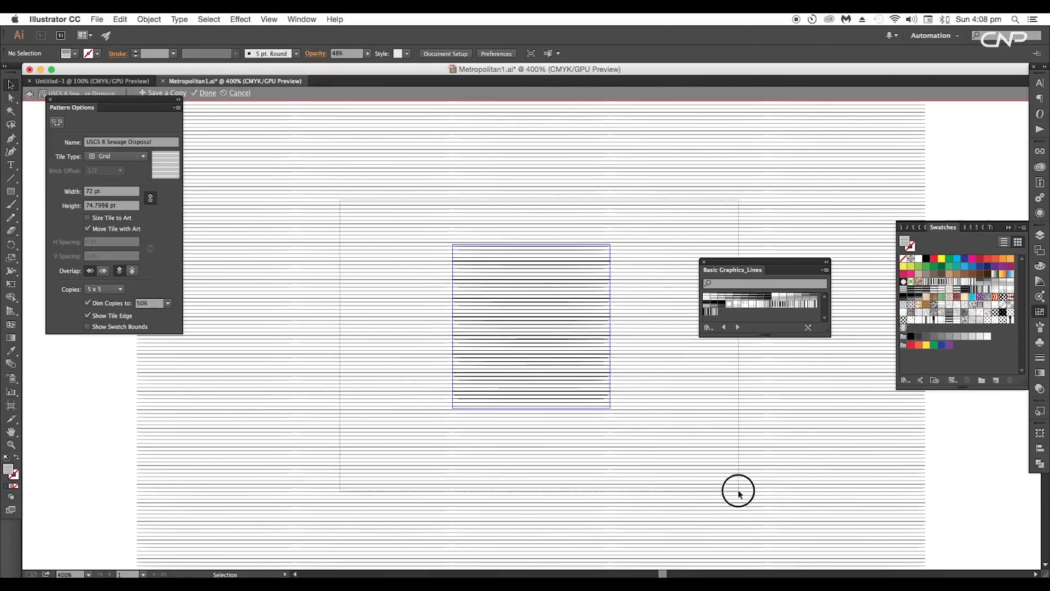
click(93, 94)
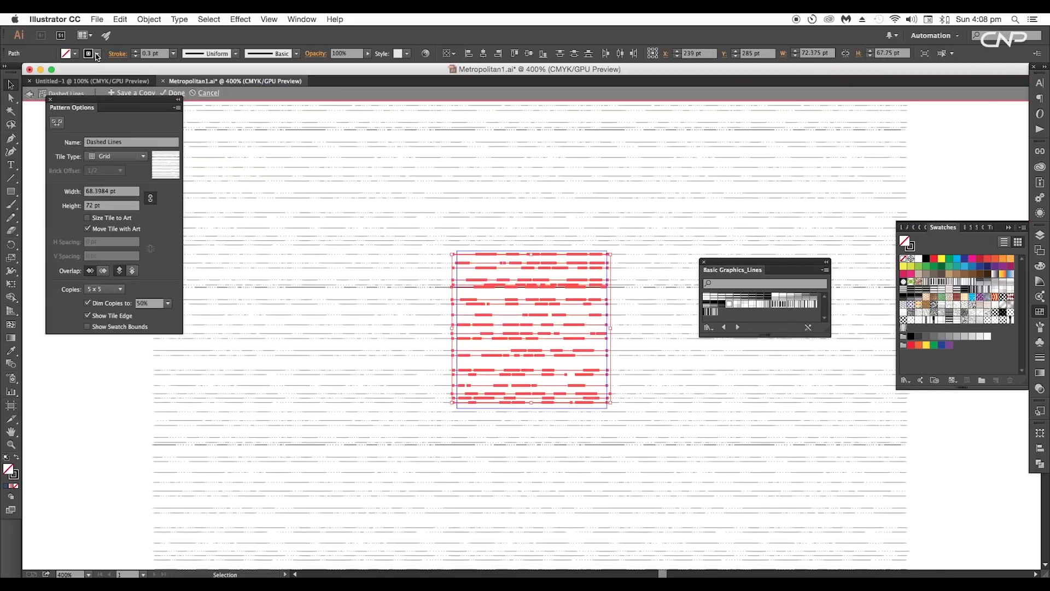
click(97, 53)
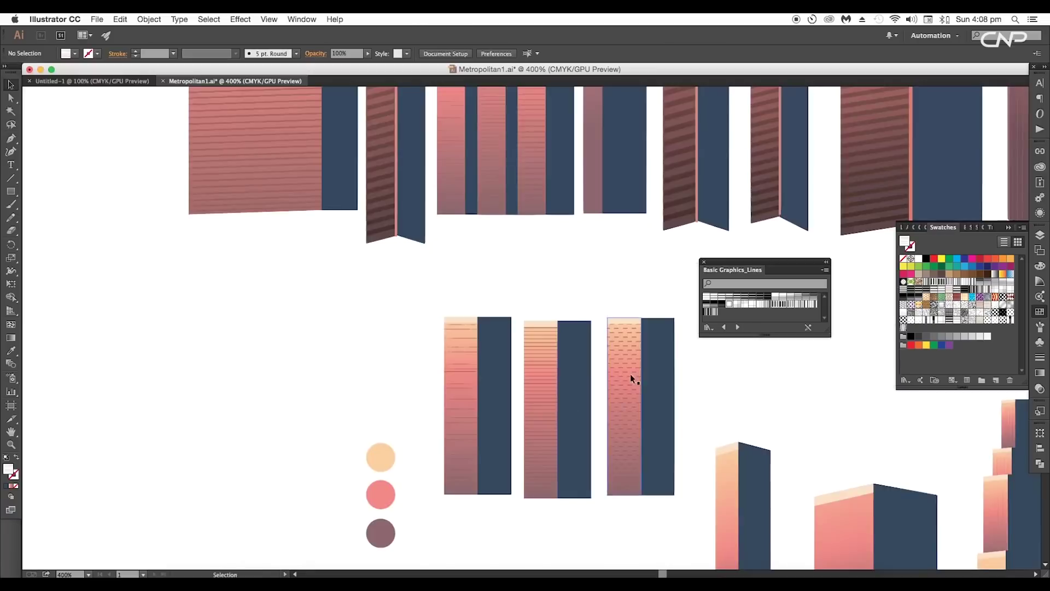
Resize the three patterned towers to different heights, making the middle one the tallest.
drag(633, 375, 539, 401)
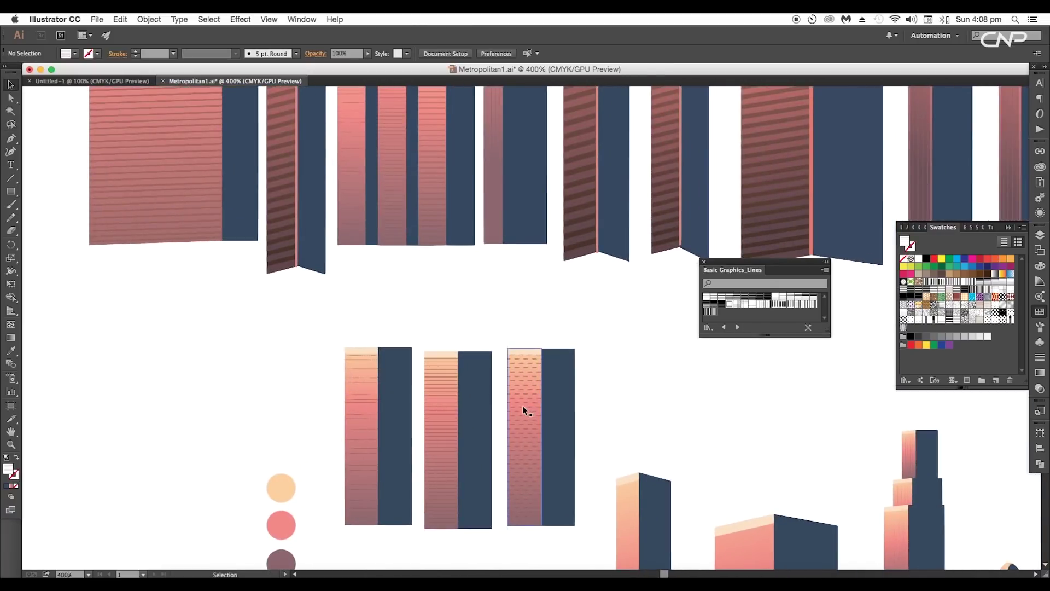
scroll(525, 413, down, 1)
drag(427, 349, 427, 359)
click(403, 349)
drag(531, 334, 555, 364)
drag(547, 360, 543, 363)
drag(542, 348, 542, 352)
drag(470, 336, 495, 361)
drag(483, 348, 483, 331)
click(531, 330)
Place a small scaled-down rooftop block on top of the third tower and send it to the back.
drag(574, 342, 520, 425)
drag(542, 383, 610, 330)
drag(611, 428, 610, 325)
drag(617, 312, 542, 339)
drag(609, 303, 559, 341)
right_click(547, 352)
mouse_move(574, 490)
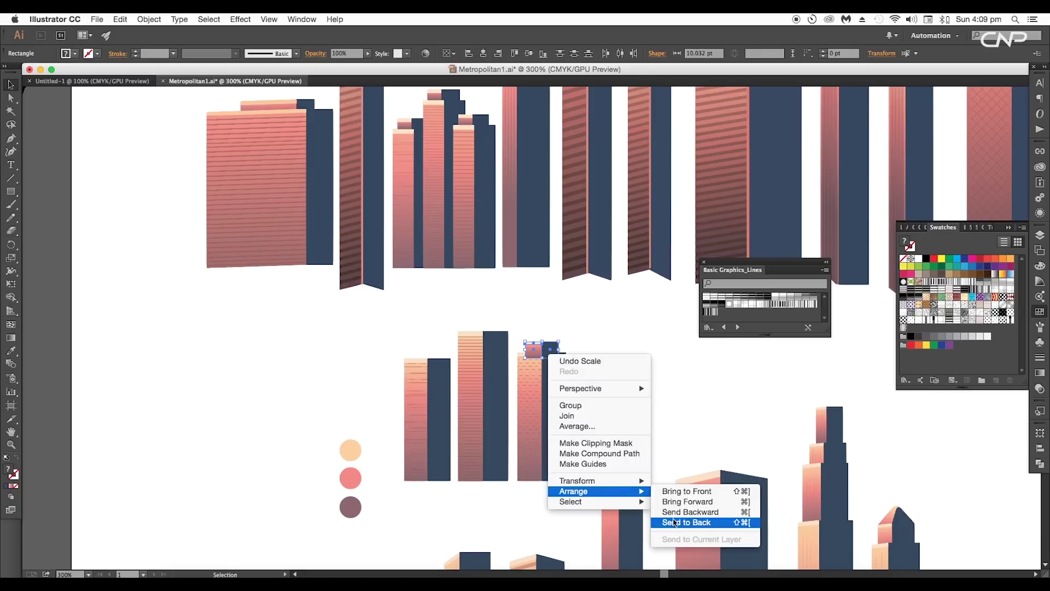
click(677, 521)
Fit matching small rooftop blocks onto the middle and first towers.
key(super+equal)
key(super+equal)
key(super+equal)
key(super+equal)
drag(615, 463, 368, 374)
drag(365, 371, 155, 476)
key(super+minus)
key(super+minus)
key(super+minus)
key(super+minus)
key(super+minus)
Move the three towers together into an overlapping cluster and send the first tower behind the middle one.
drag(532, 422, 519, 422)
drag(421, 386, 460, 436)
right_click(457, 441)
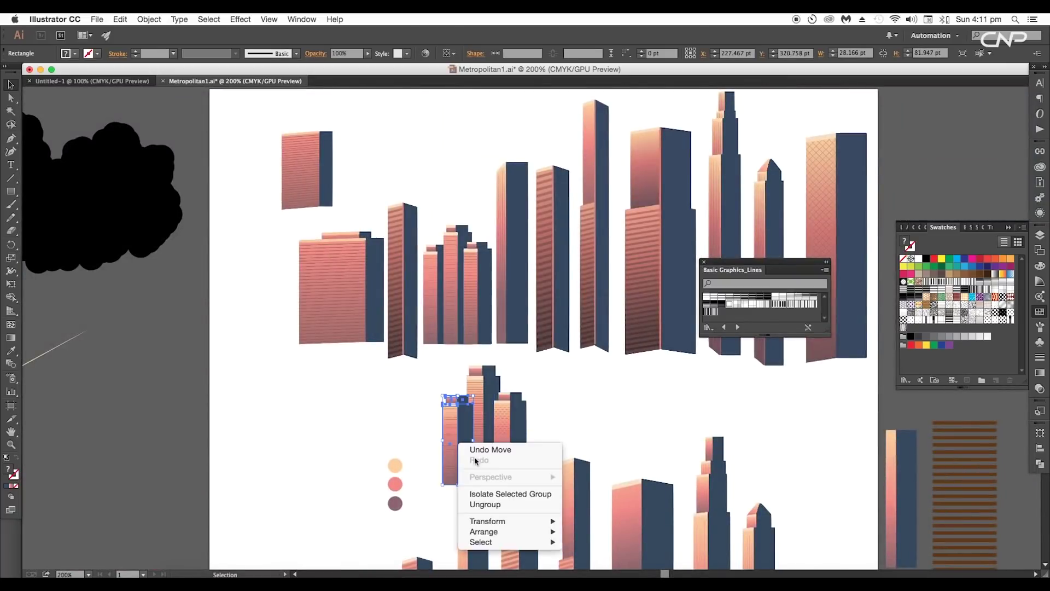
mouse_move(519, 533)
click(582, 550)
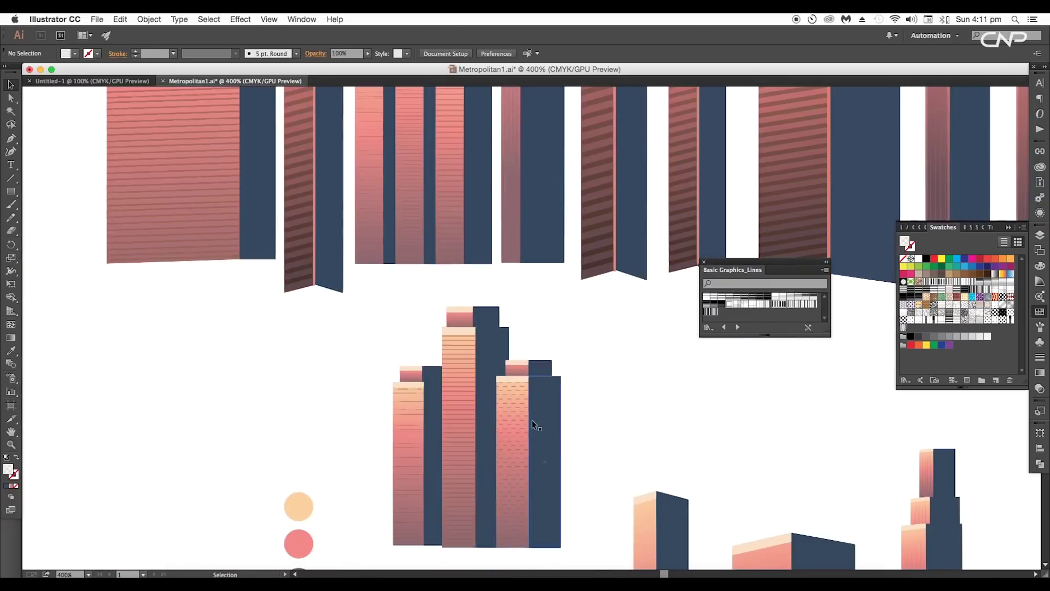
Move the three-tower cluster to the left end of the lower row of buildings.
key(super+minus)
key(super+minus)
key(super+minus)
drag(532, 419, 158, 454)
scroll(166, 457, left, 6)
scroll(328, 355, right, 8)
Try Basic Graphics_Textures patterns on the face of the lower row's rightmost tower and stretch its gradient vertically.
drag(338, 349, 473, 258)
key(super+plus)
key(super+plus)
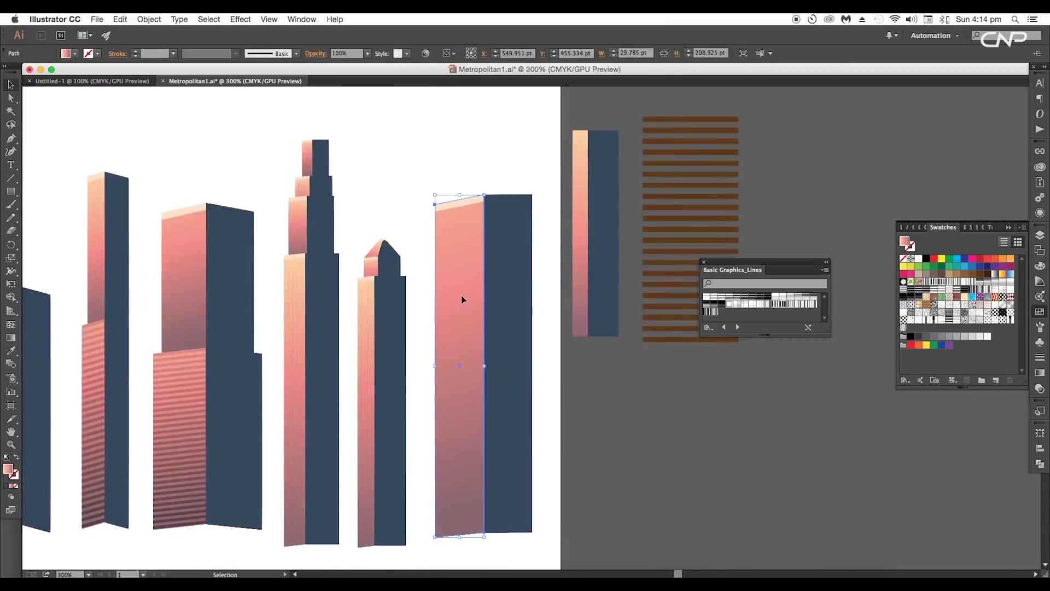
click(973, 310)
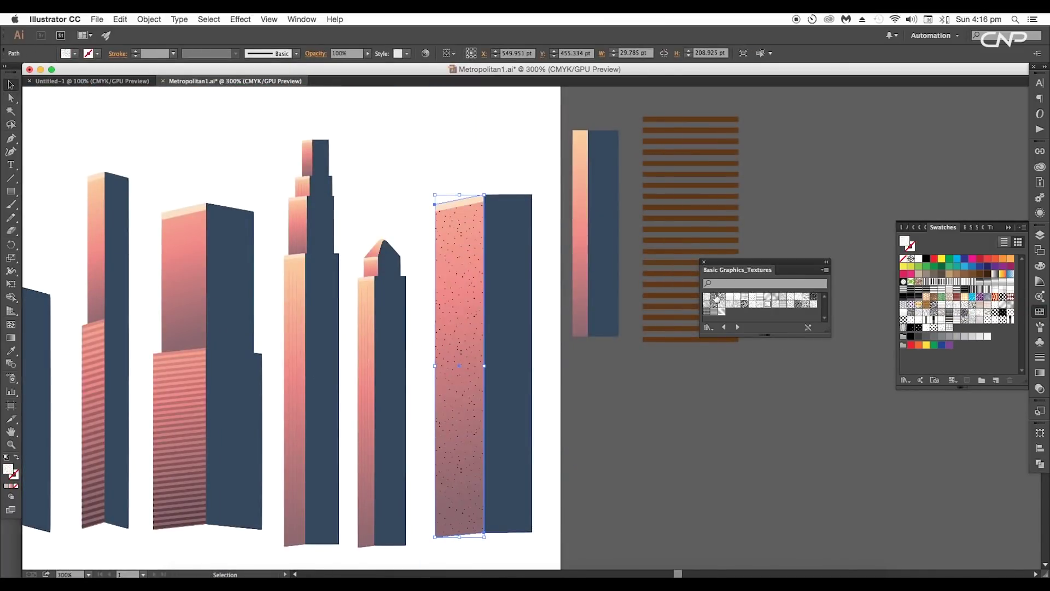
click(768, 301)
click(783, 303)
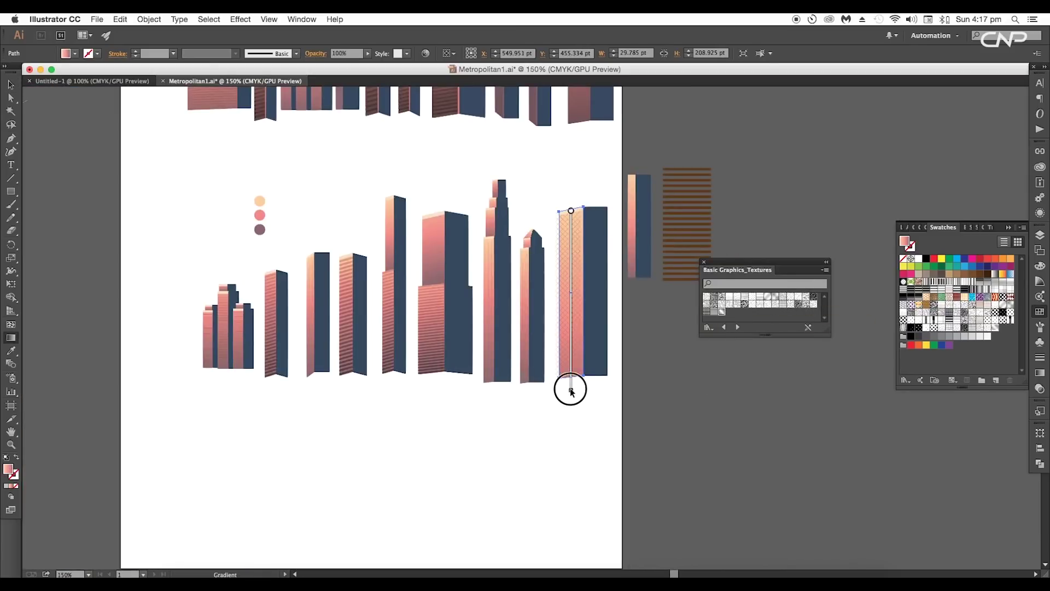
drag(567, 388, 564, 432)
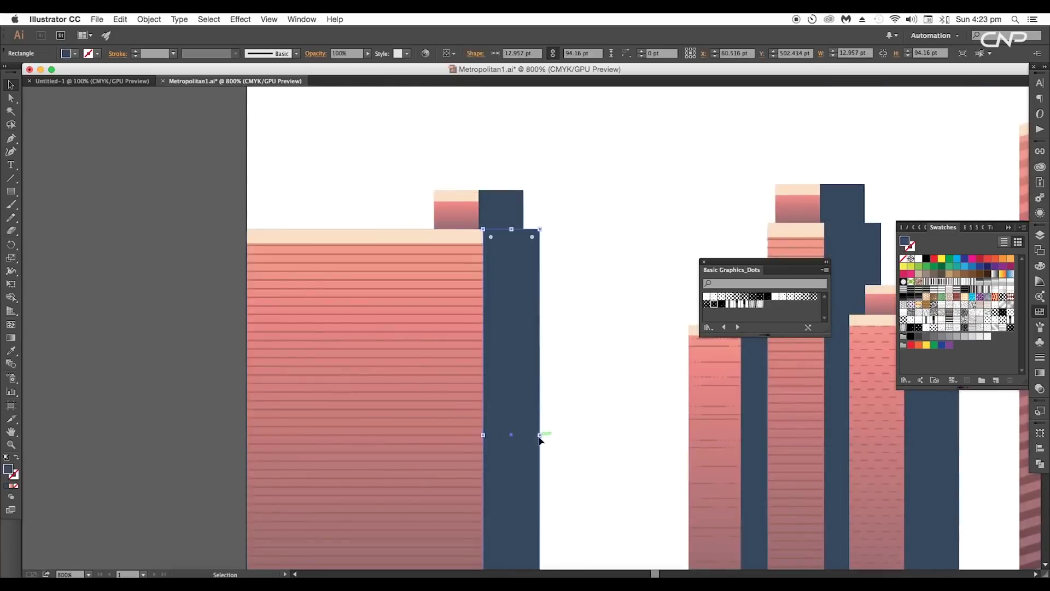
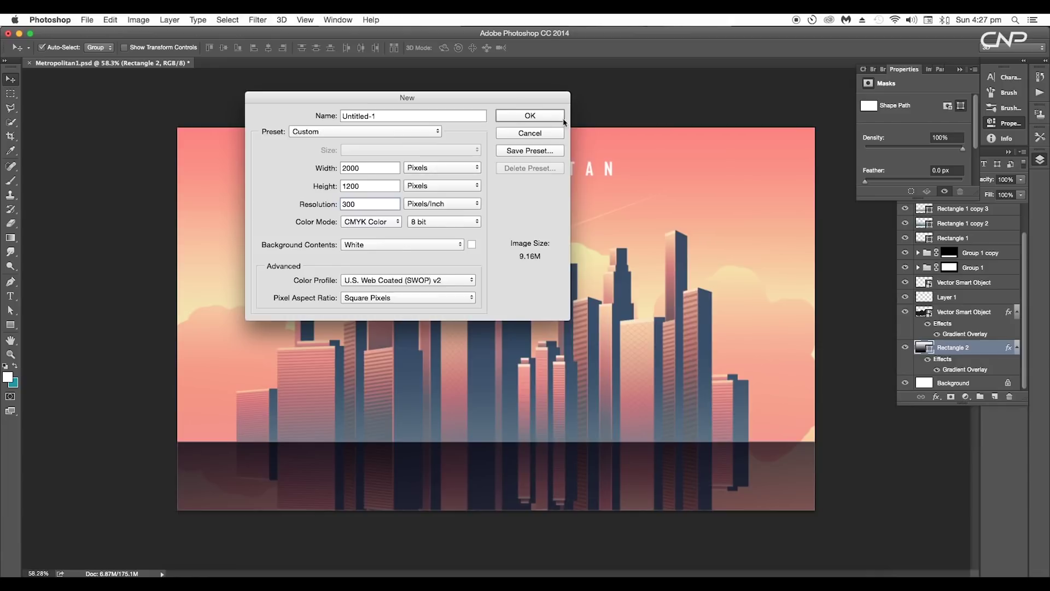
In Photoshop, create a 2000 × 1200 px document at 300 pixels/inch and add a new layer.
click(562, 116)
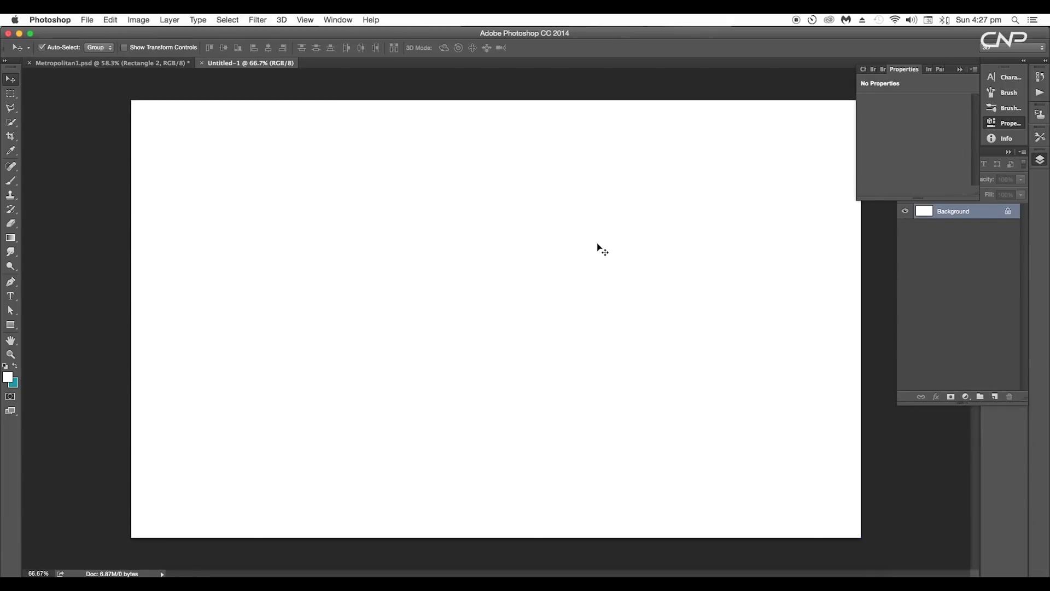
scroll(514, 286, down, 6)
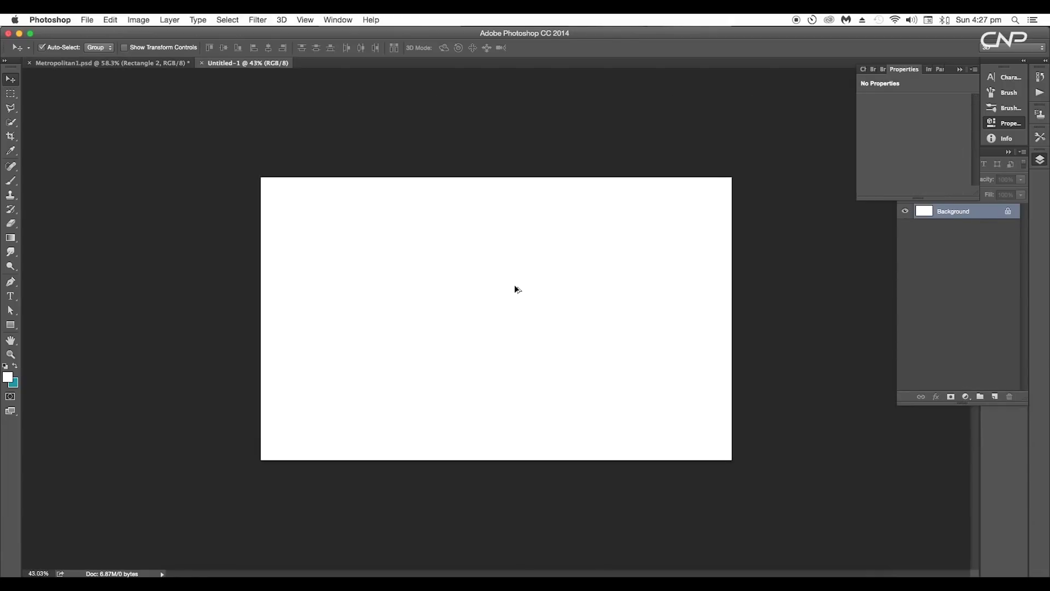
scroll(514, 286, up, 1)
click(995, 397)
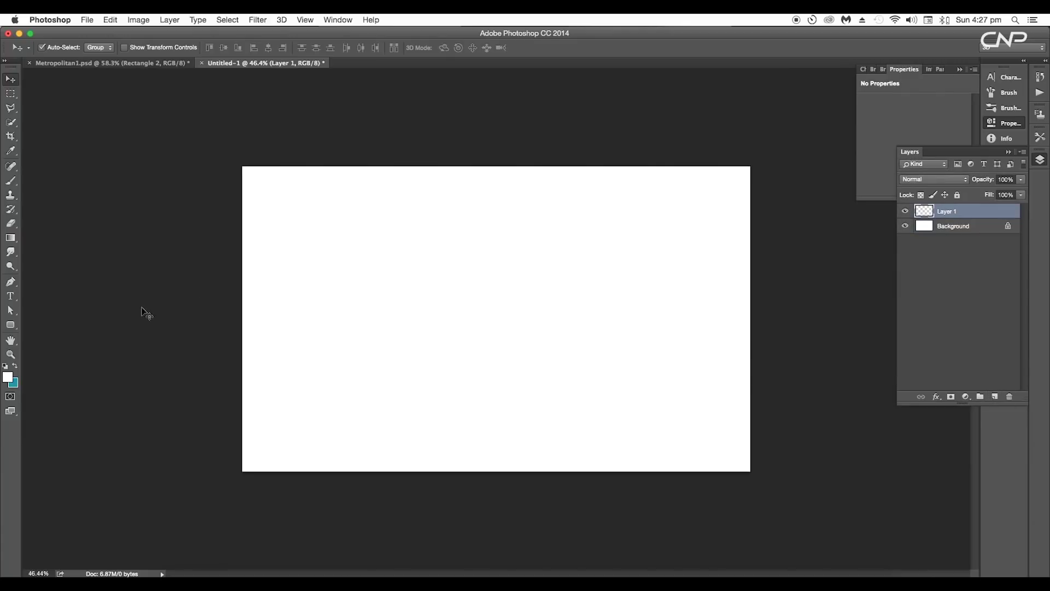
Draw a rectangle shape about 2042 × 1244 px covering the whole canvas.
click(11, 324)
click(66, 321)
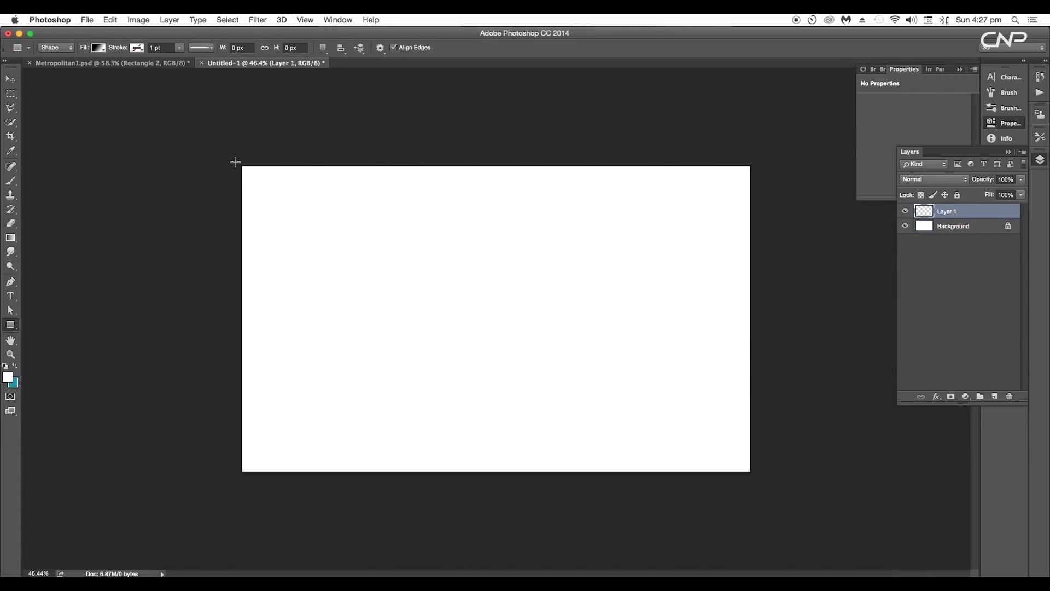
drag(235, 162, 753, 477)
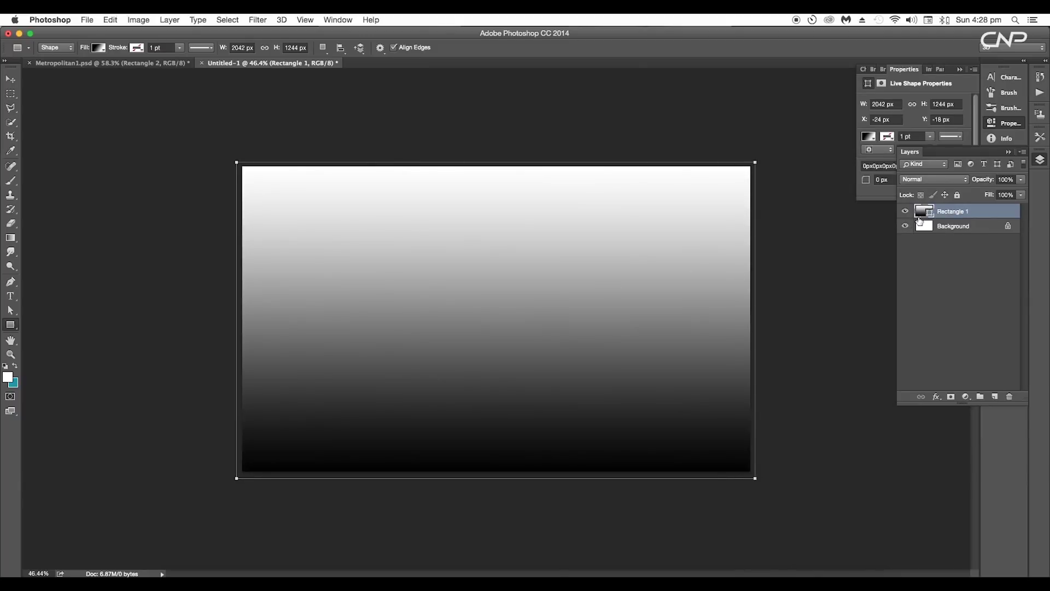
Set the black stop of the rectangle's gradient fill to pink #fb9c9c.
click(868, 137)
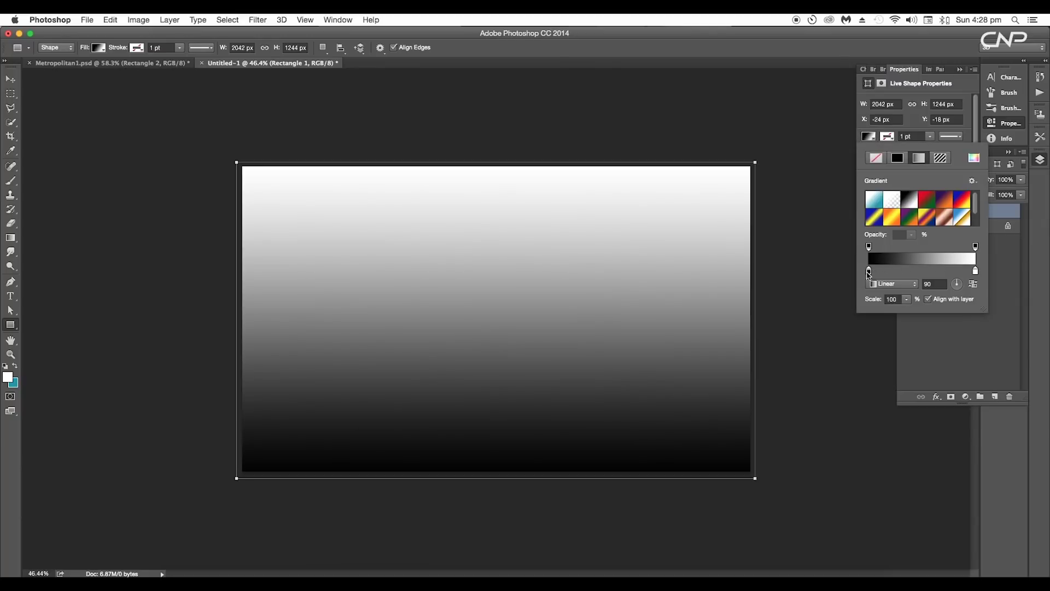
double_click(869, 272)
click(857, 444)
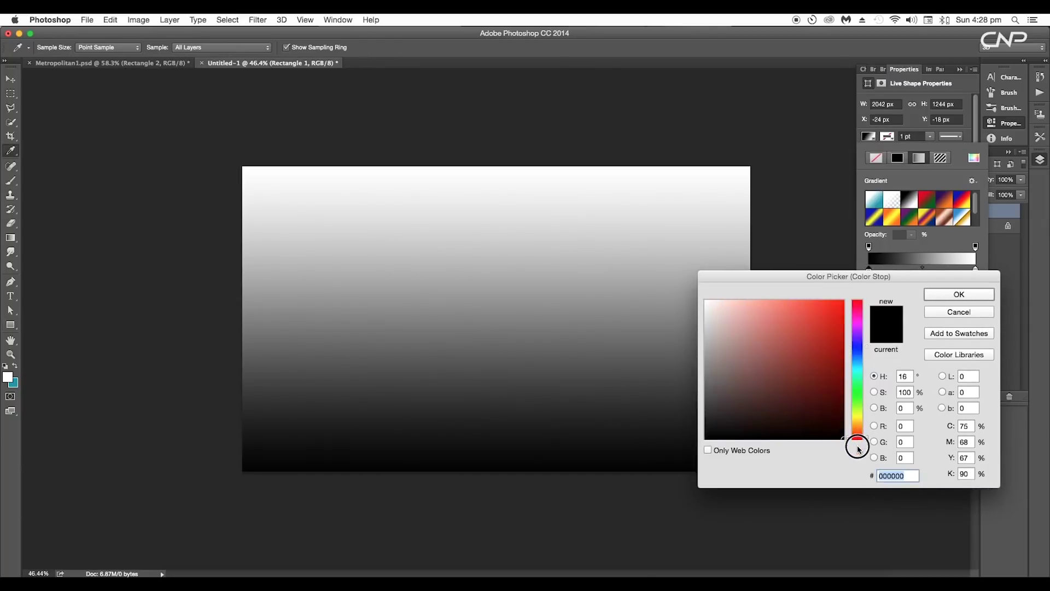
click(760, 296)
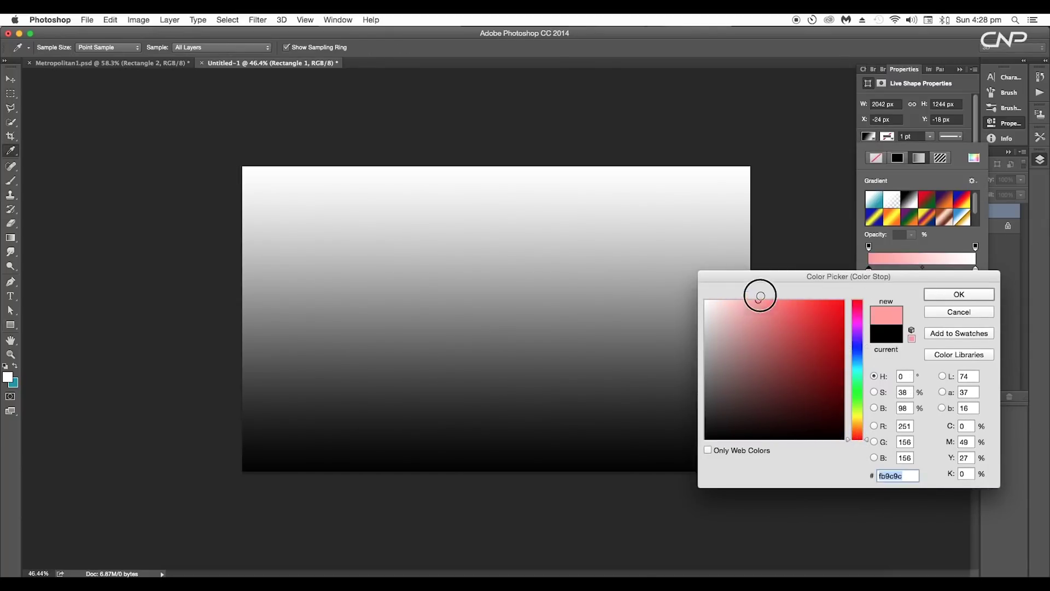
click(959, 295)
Set the white stop of the rectangle's gradient to pale yellow #faefb3 and the gradient angle to -90.
double_click(975, 269)
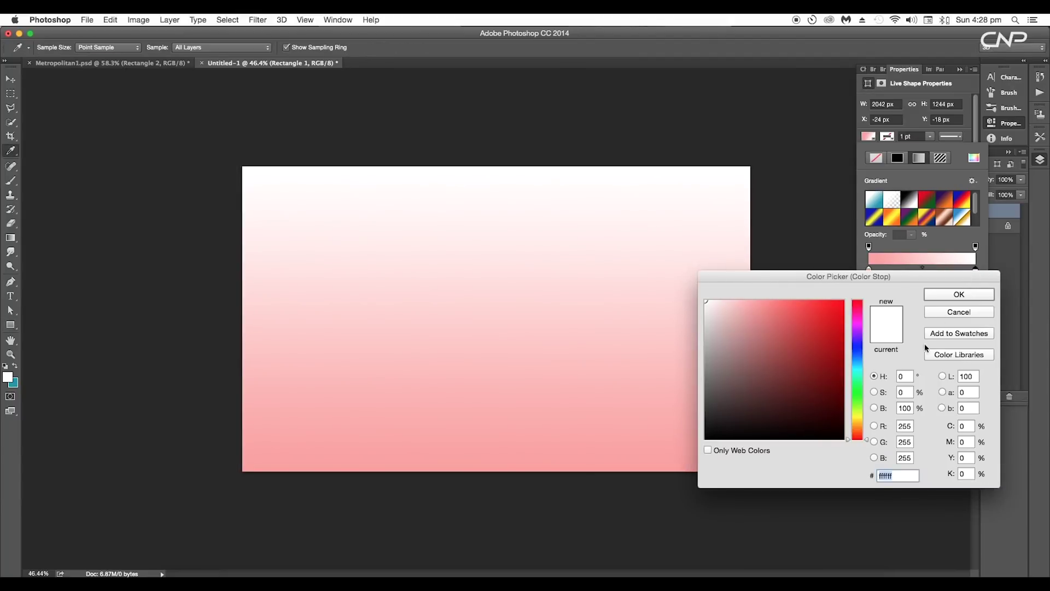
click(857, 419)
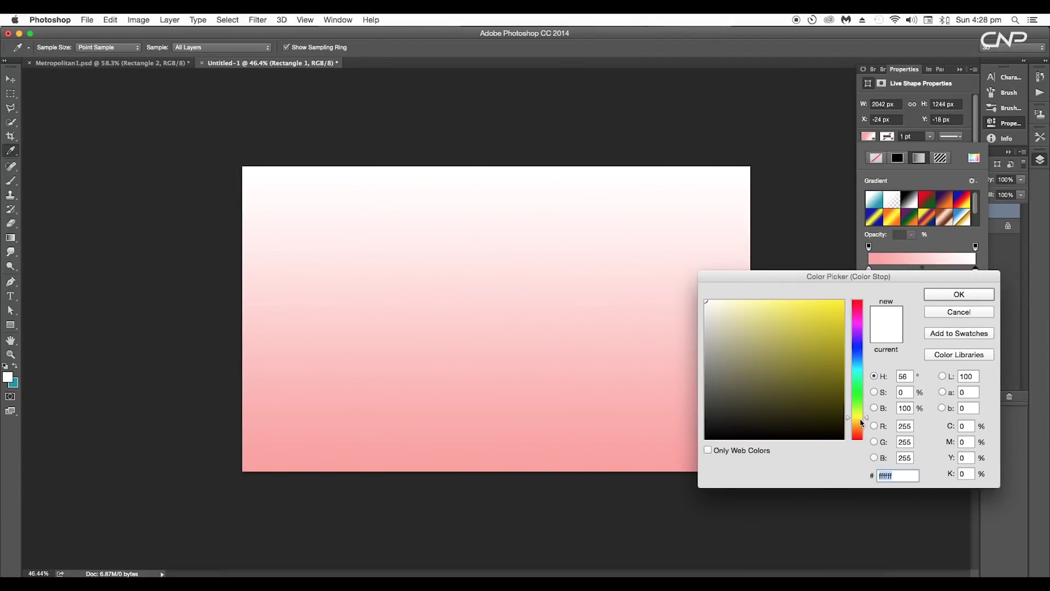
click(744, 302)
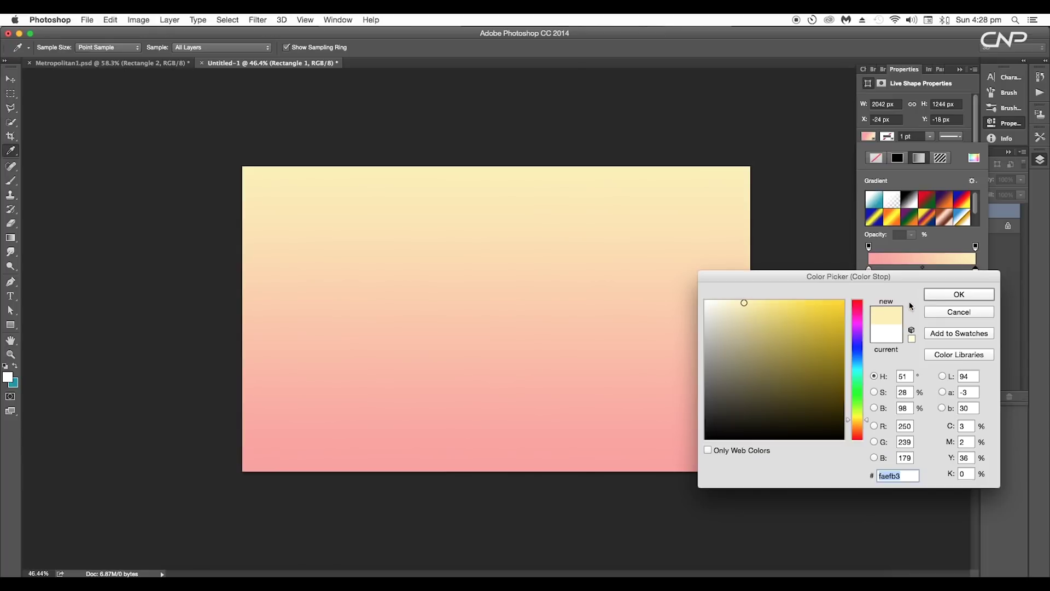
click(935, 298)
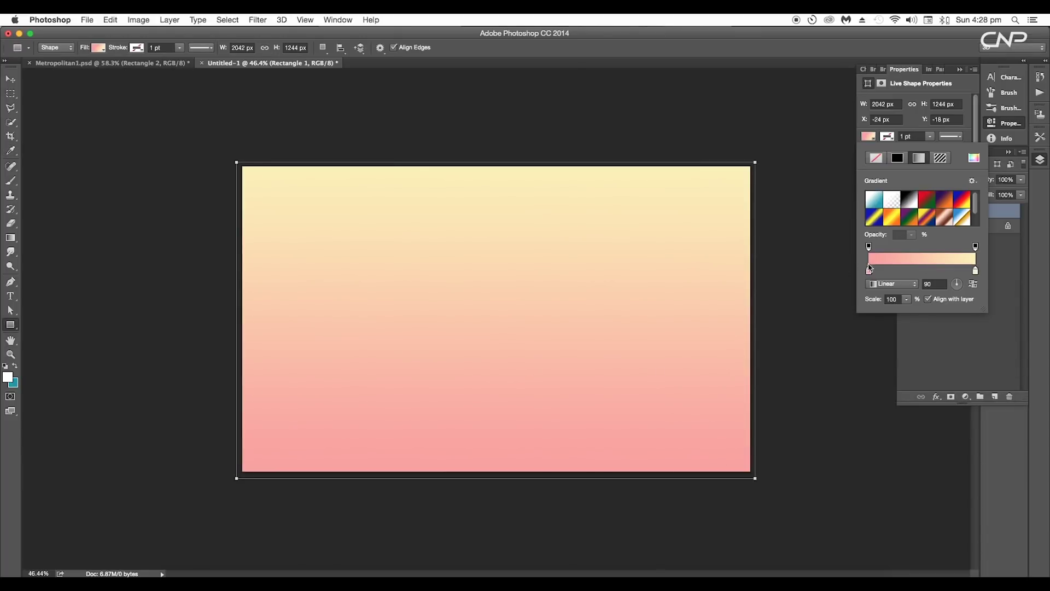
click(957, 290)
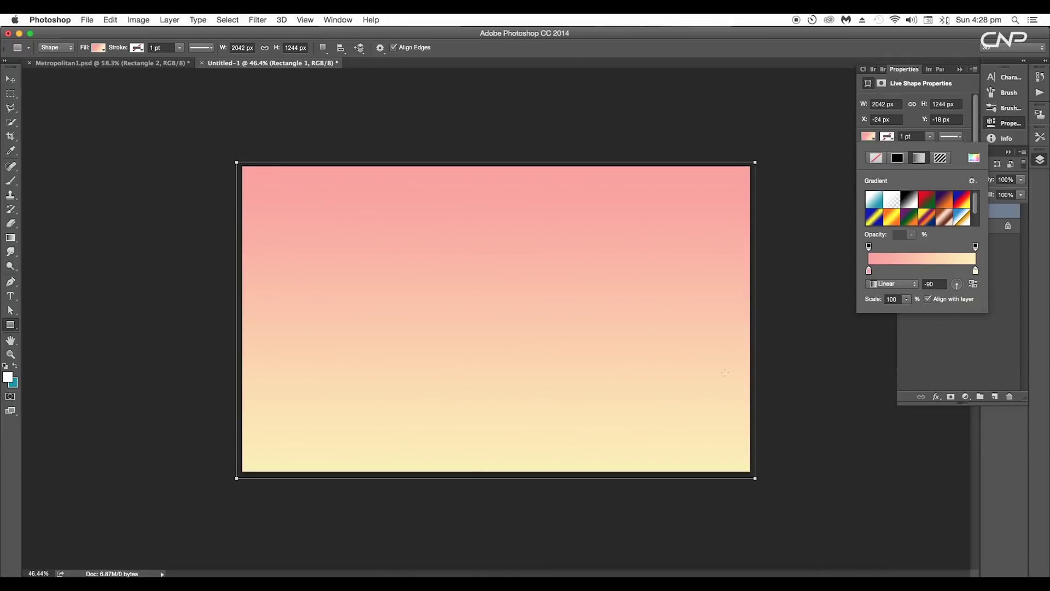
Copy the hex color of the first stop in Rectangle 2's gradient overlay in Metropolitan1.psd, leaving the overlay as is.
click(119, 63)
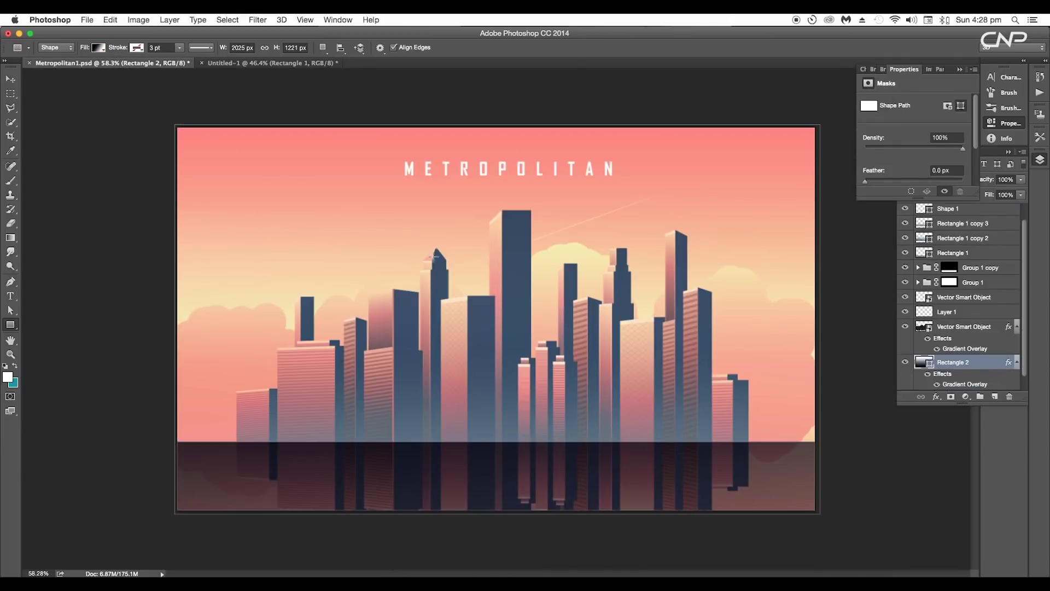
double_click(959, 385)
click(829, 175)
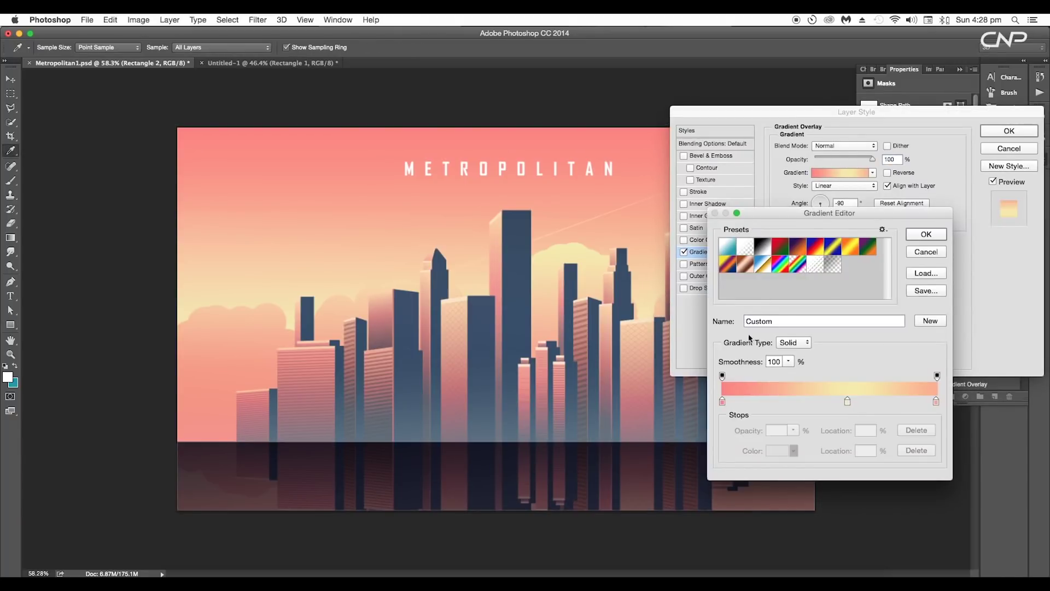
double_click(721, 402)
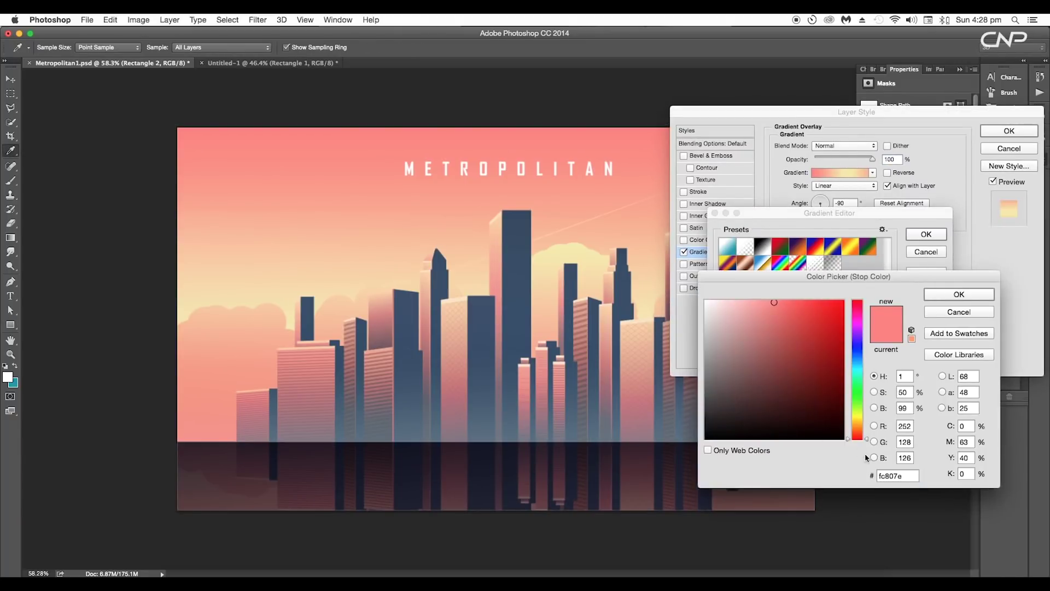
double_click(907, 475)
key(super+c)
click(959, 294)
click(924, 233)
click(1009, 131)
click(271, 64)
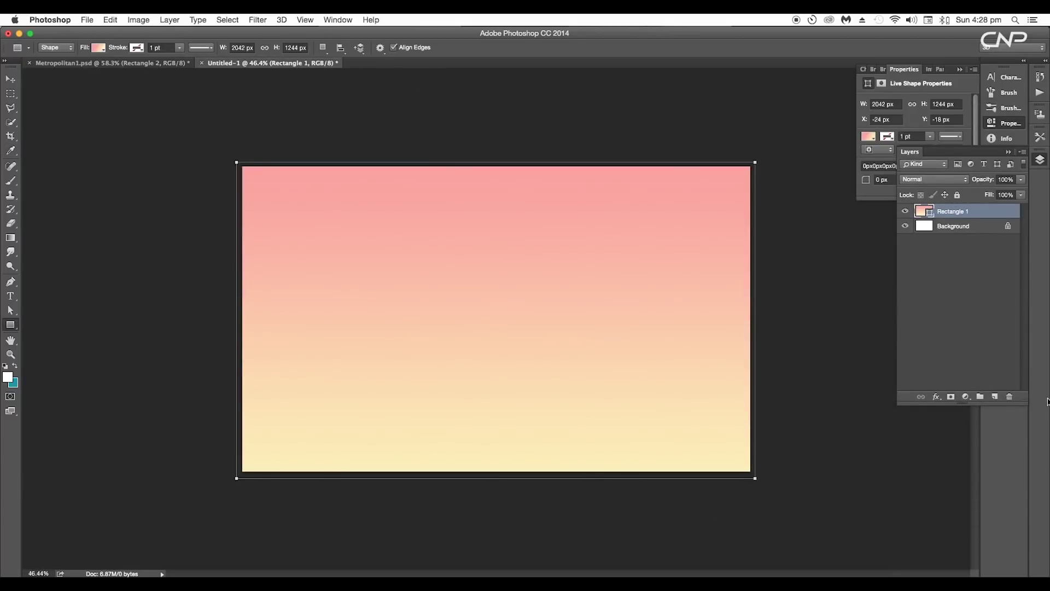
Set the pink stop of the Untitled-1 rectangle's gradient to #fc807e and place the yellow stop at 52%.
double_click(925, 213)
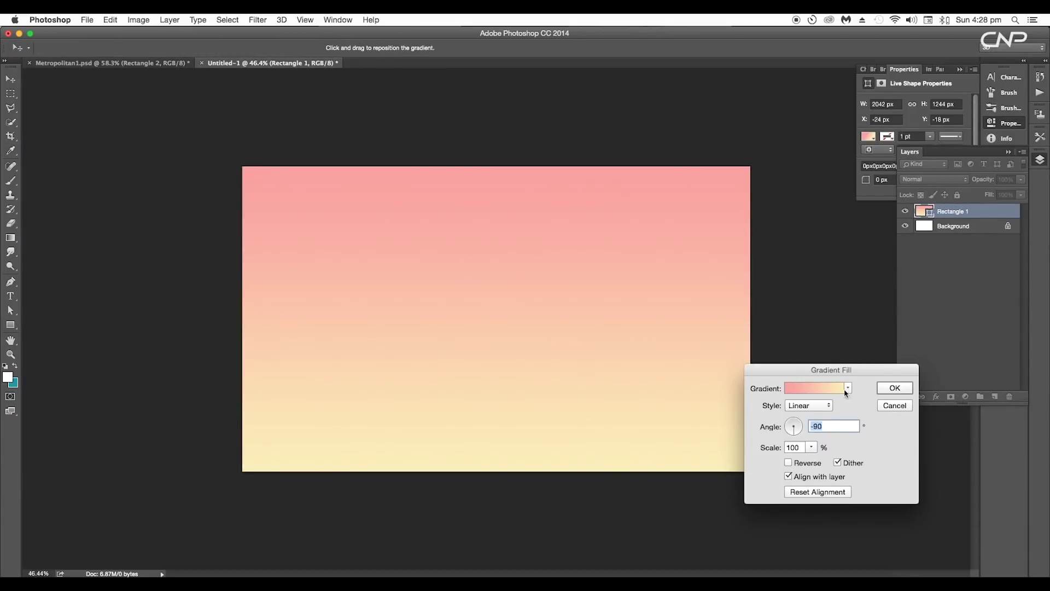
click(825, 388)
double_click(722, 402)
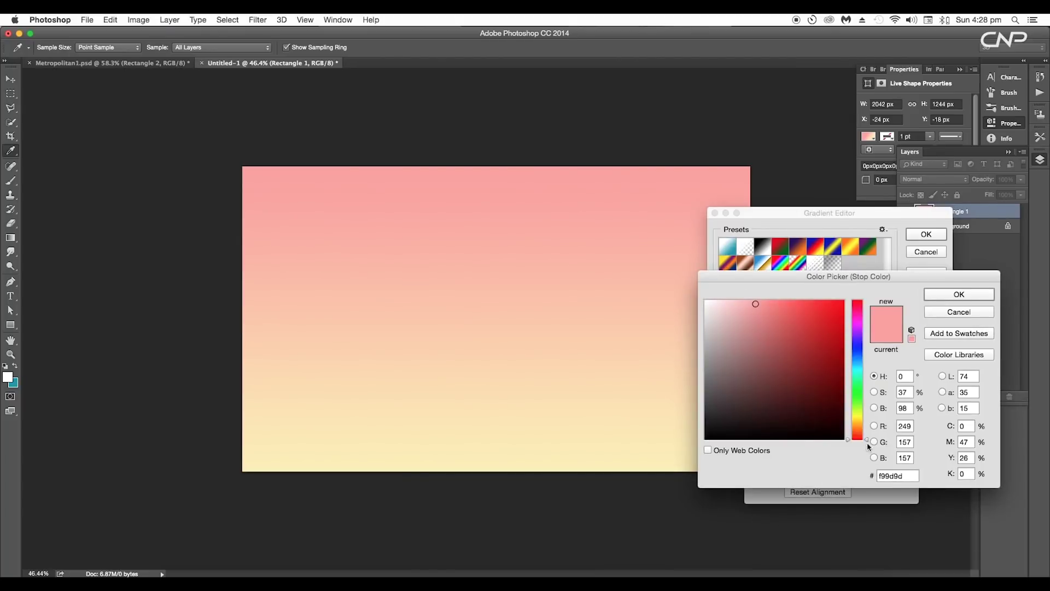
double_click(903, 473)
key(super+v)
click(949, 295)
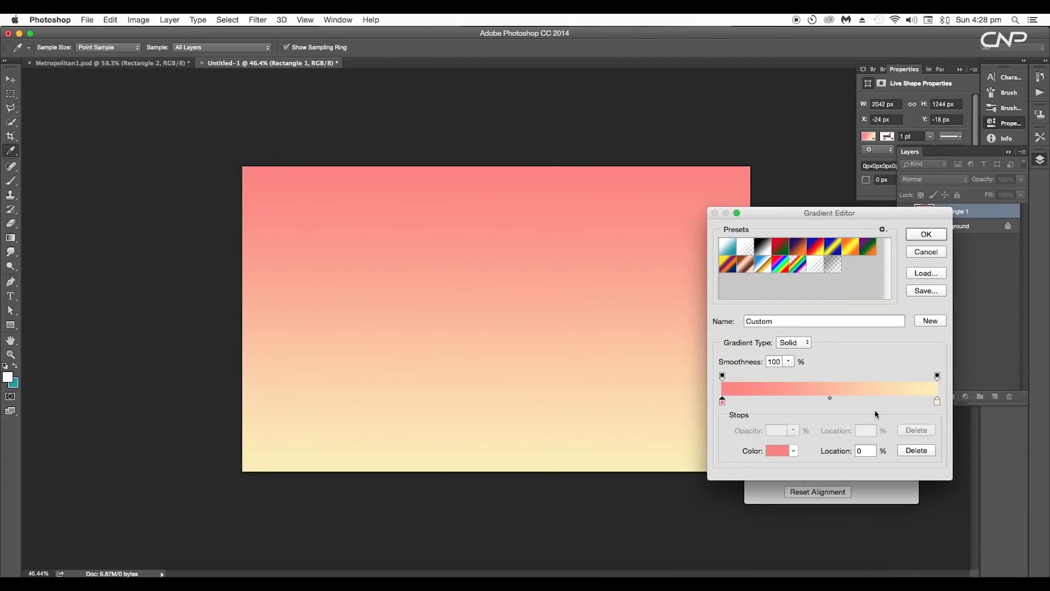
key(Return)
click(895, 388)
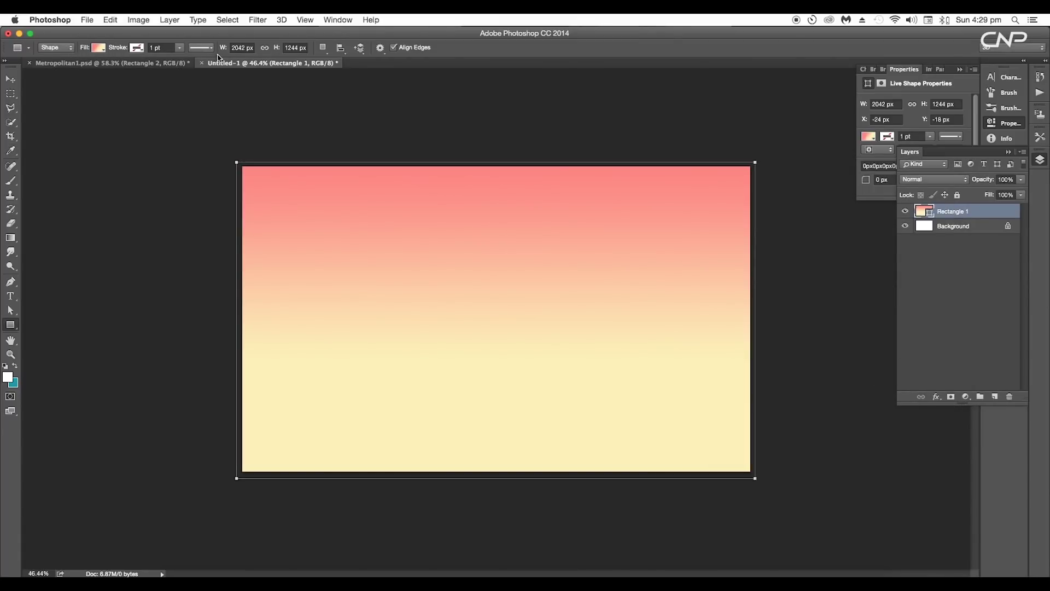
Copy the middle stop's color from Metropolitan1.psd's Rectangle 2 overlay and set the Untitled-1 gradient's yellow stop to #f3eba6.
click(158, 63)
double_click(965, 384)
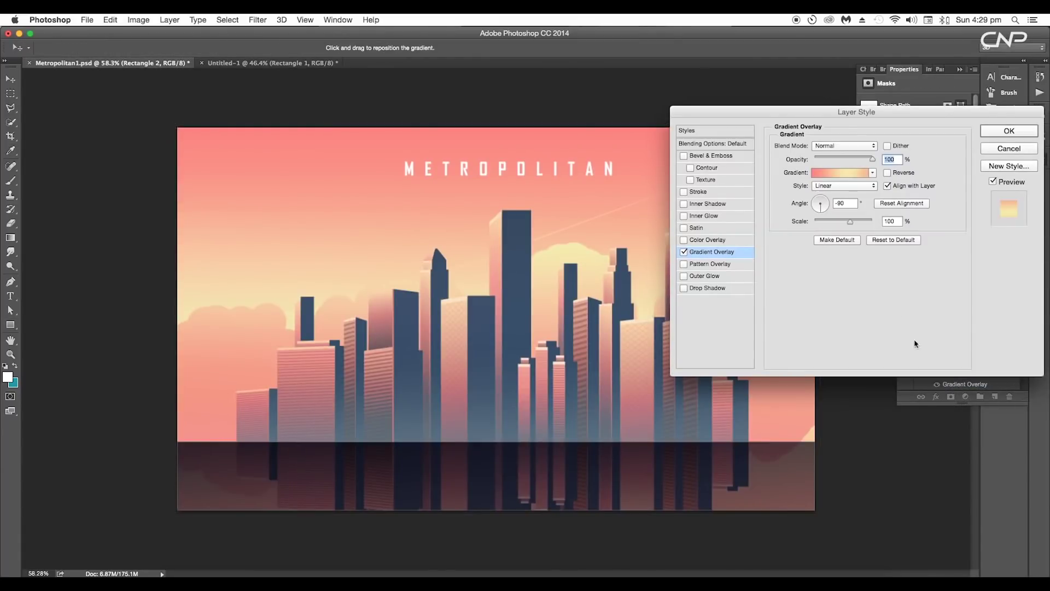
click(844, 174)
double_click(848, 402)
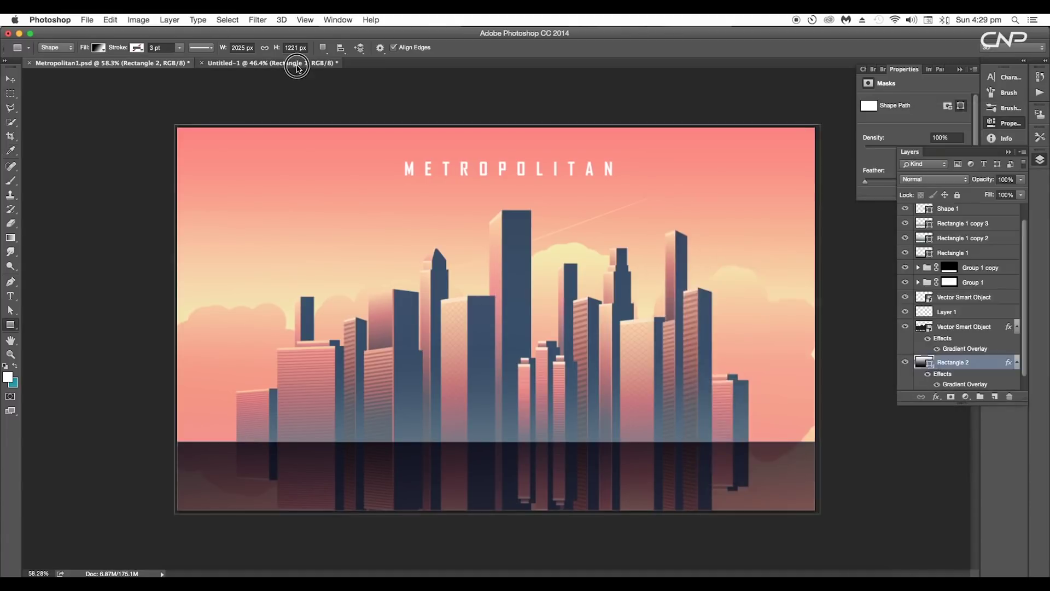
click(293, 64)
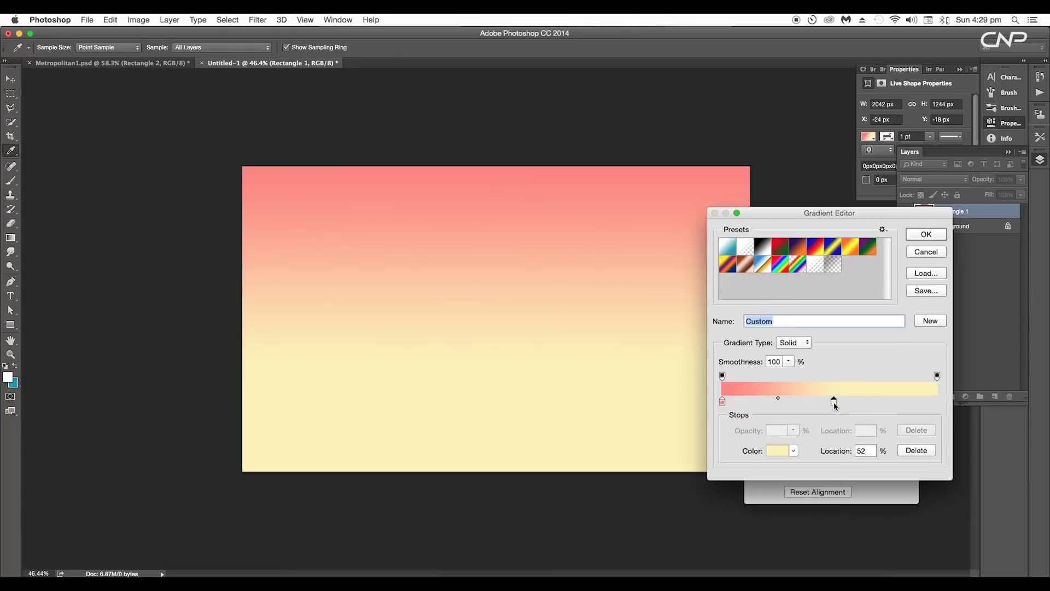
double_click(832, 403)
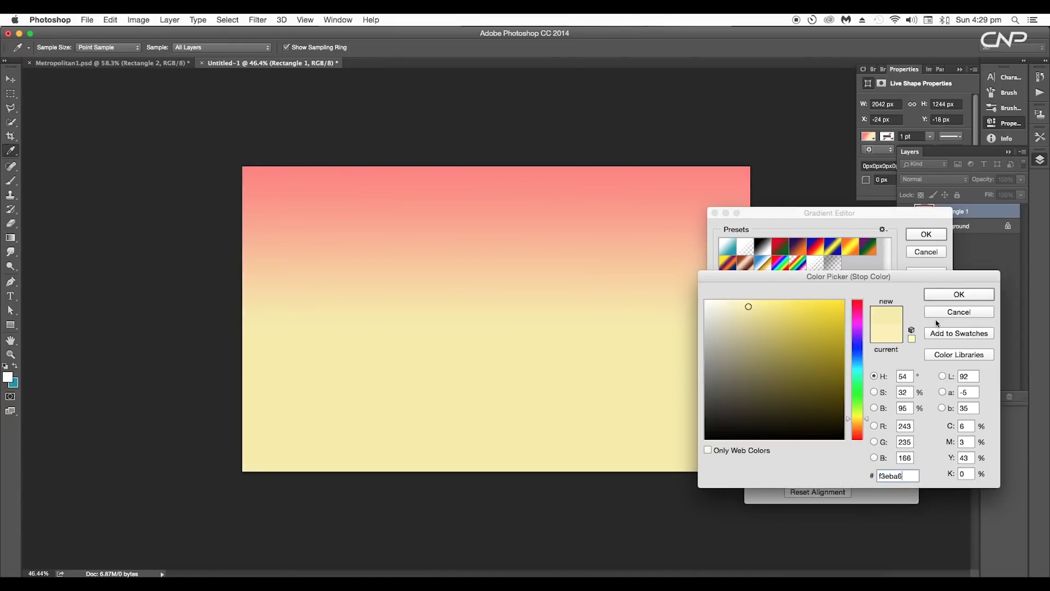
click(943, 297)
click(926, 234)
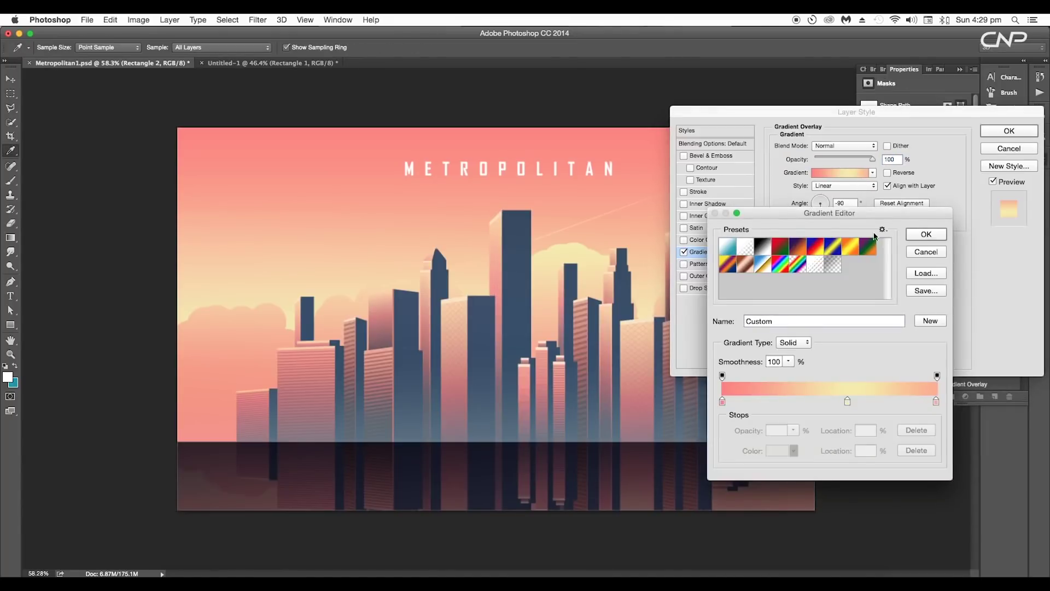
Copy the last overlay stop's color from Metropolitan1.psd, add it as a #fbab8c end stop in Untitled-1, and shift the yellow stop slightly toward it.
double_click(936, 402)
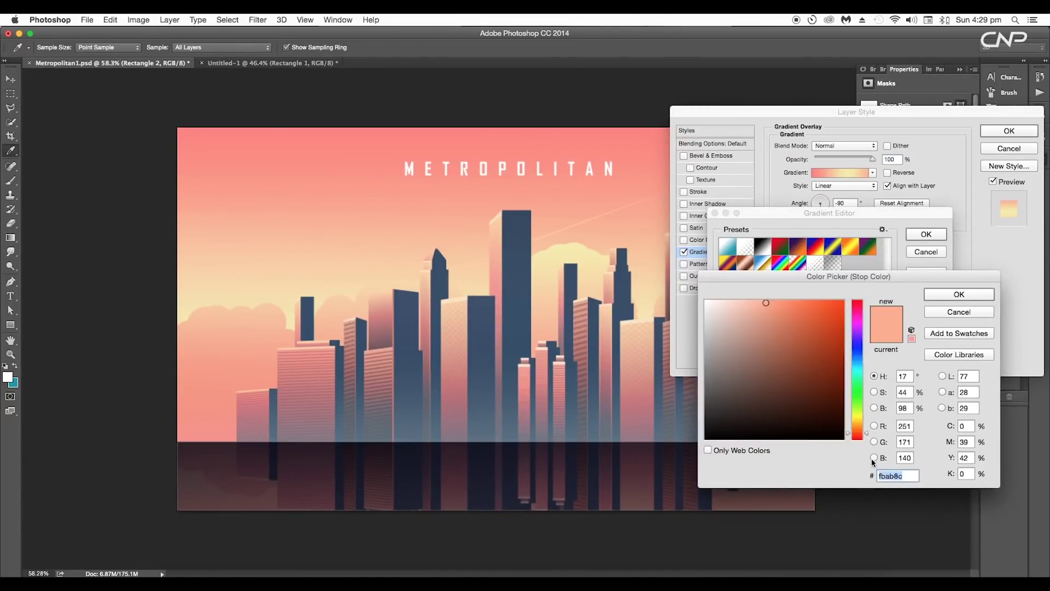
click(959, 294)
click(925, 234)
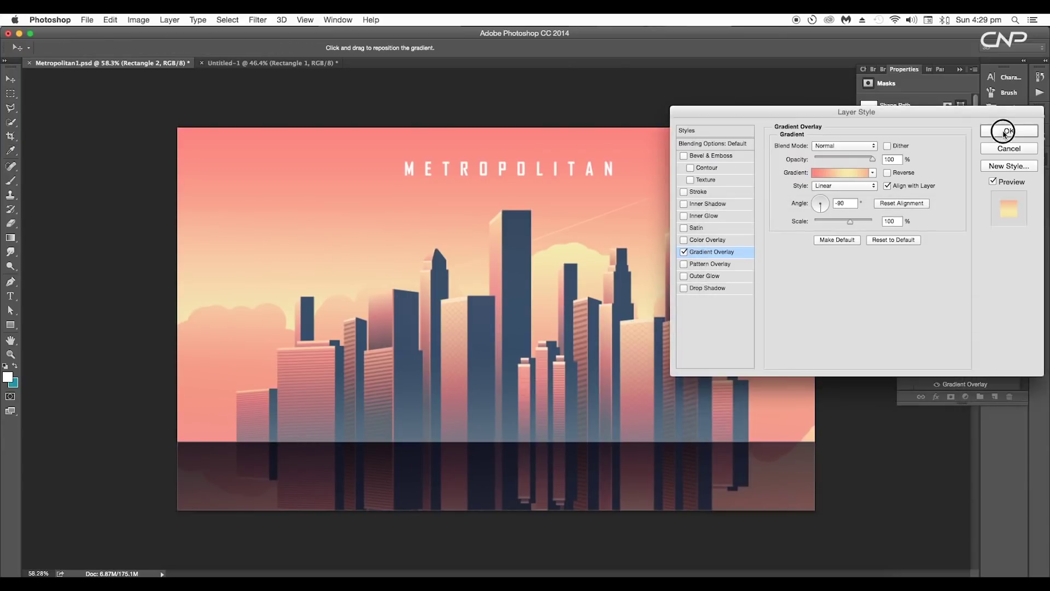
click(1009, 131)
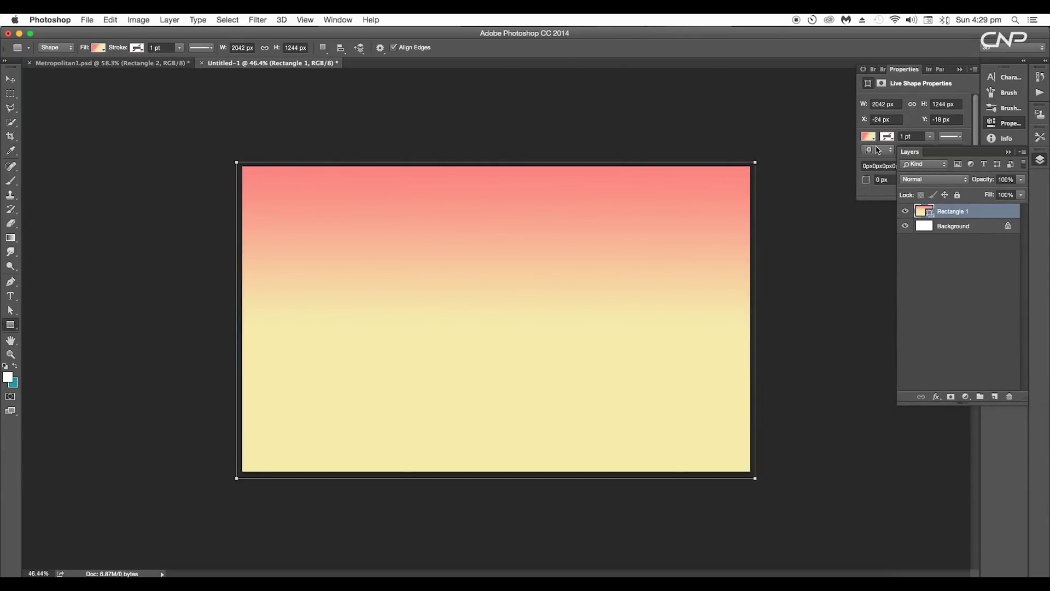
click(869, 136)
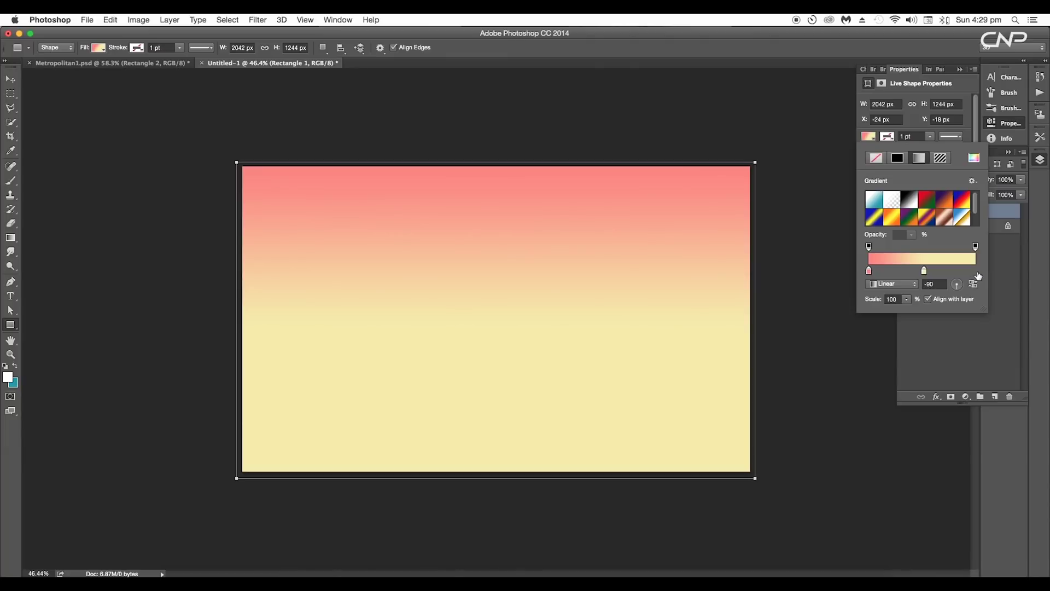
double_click(974, 269)
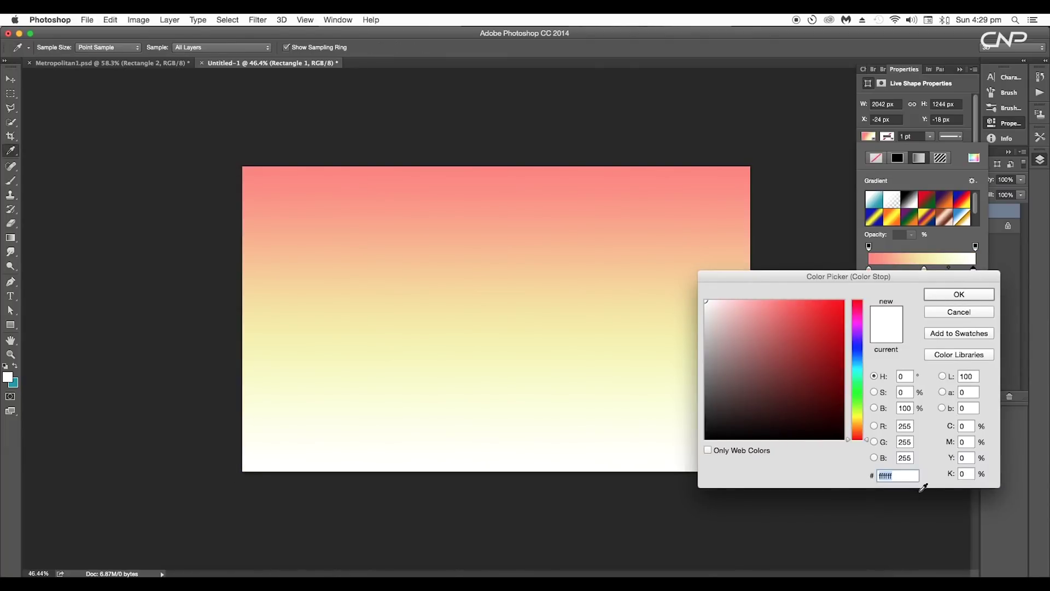
key(super+v)
click(957, 295)
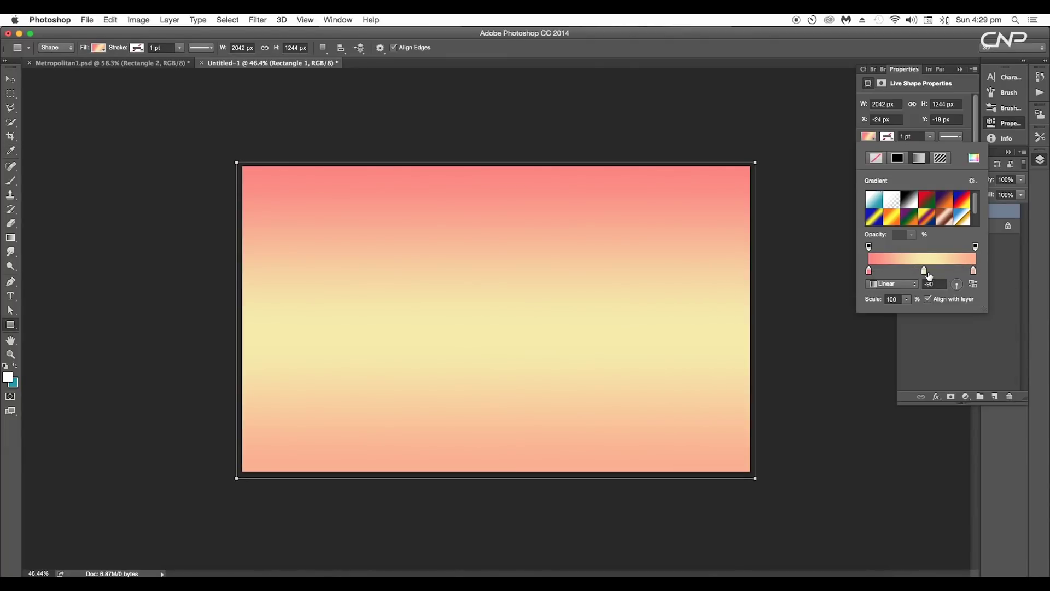
drag(928, 275, 933, 274)
Switch to Illustrator and bring the plain narrow tower from Metropolitan1.ai into the Photoshop sky document as a vector smart object.
click(10, 79)
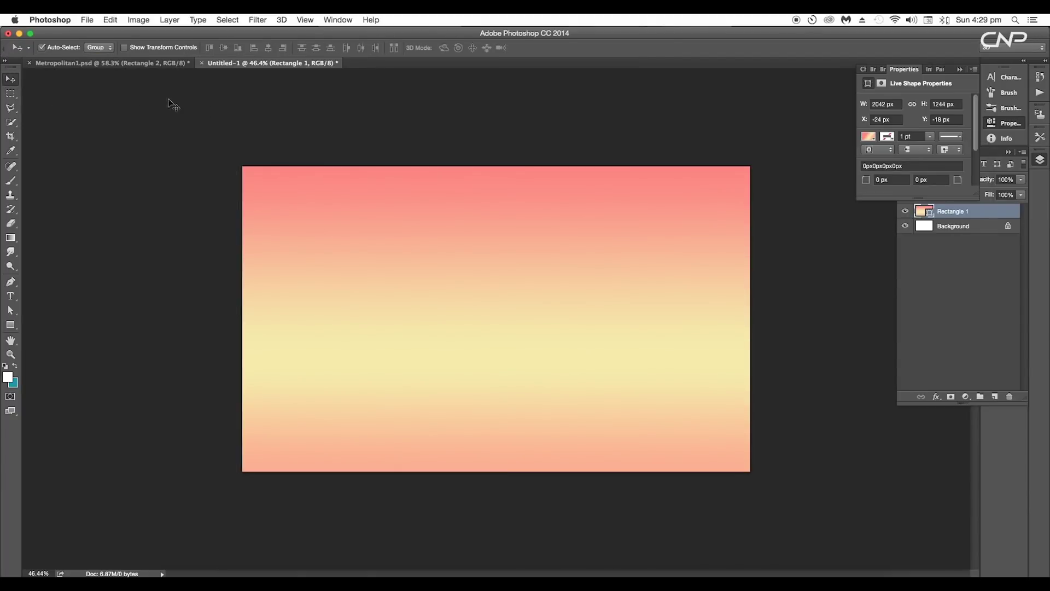
click(931, 341)
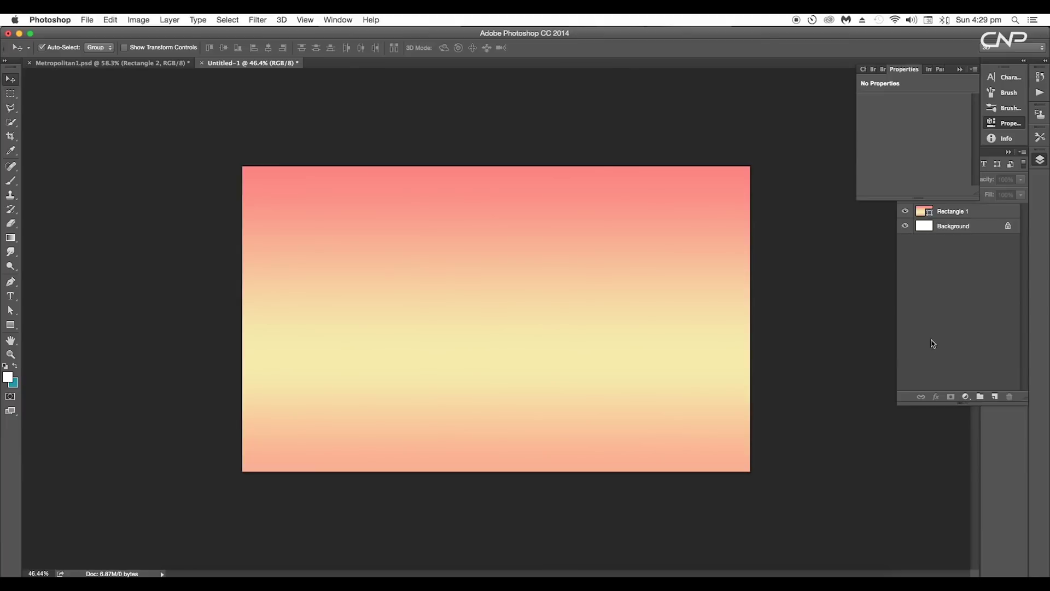
click(960, 69)
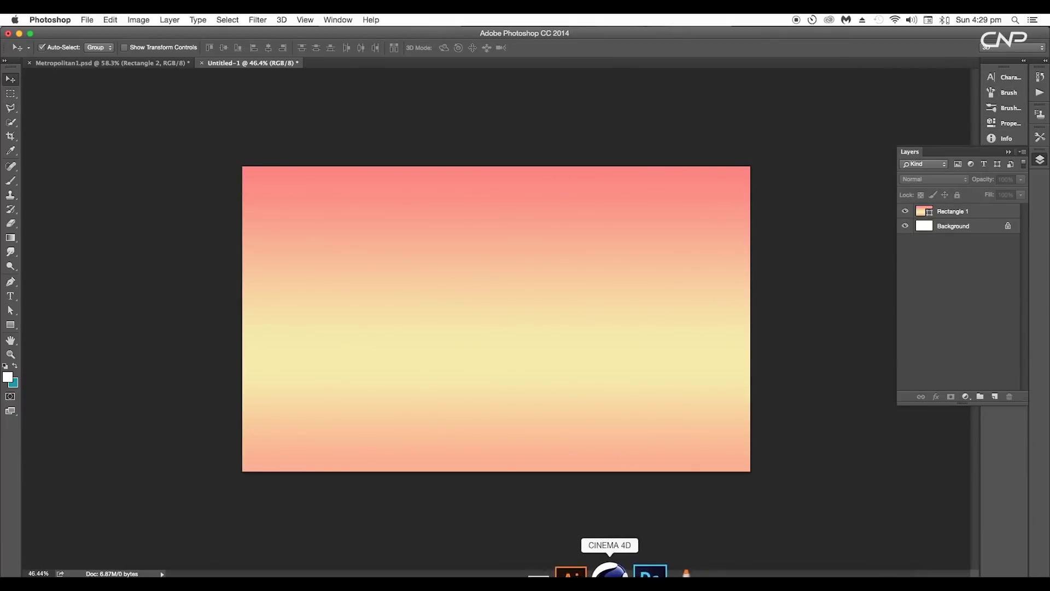
click(588, 573)
scroll(649, 452, down, 5)
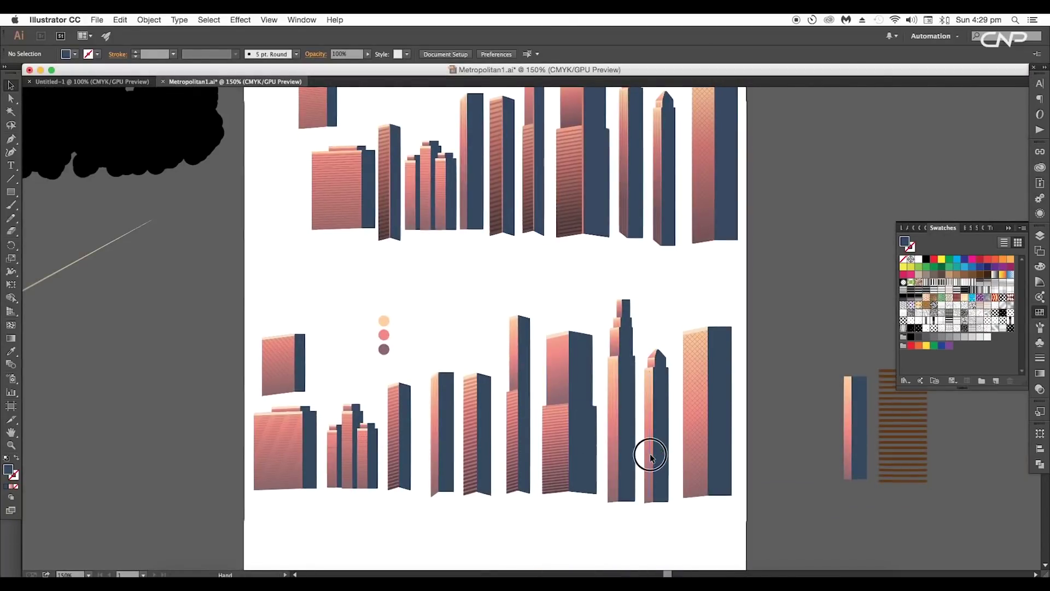
drag(439, 297, 471, 437)
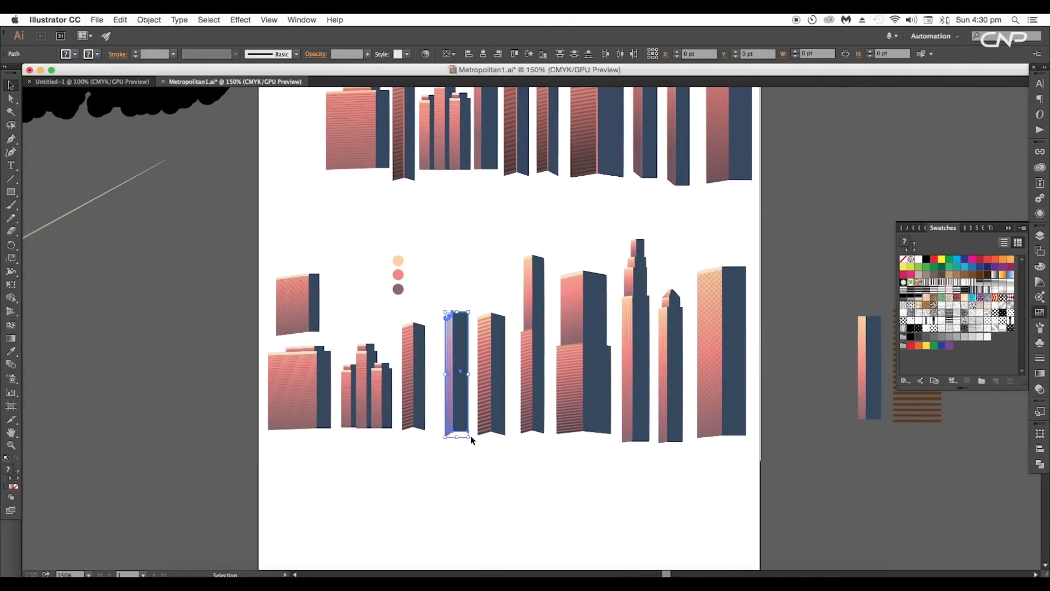
drag(302, 392, 602, 394)
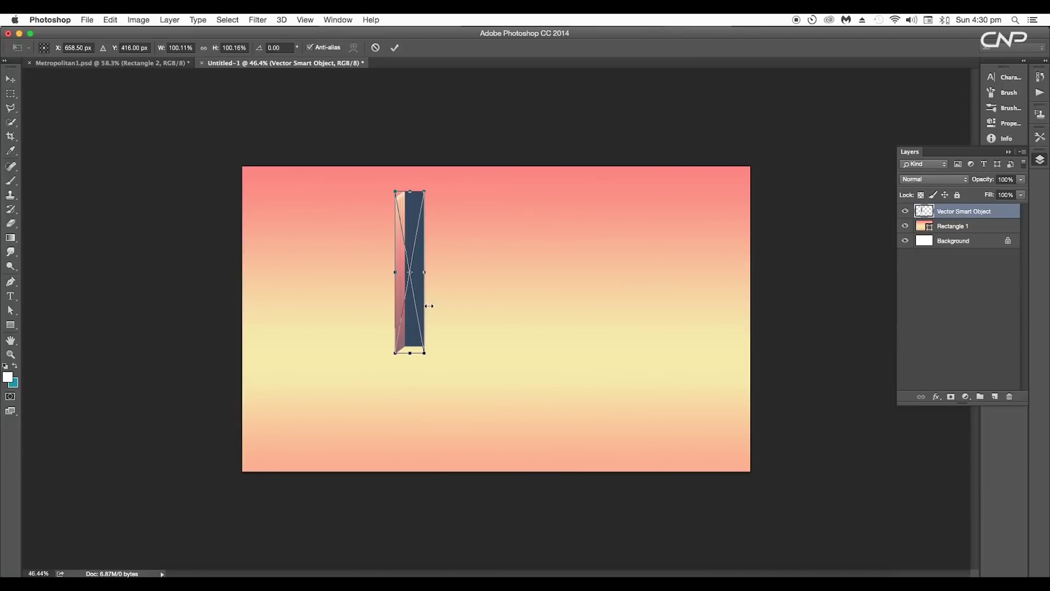
key(Return)
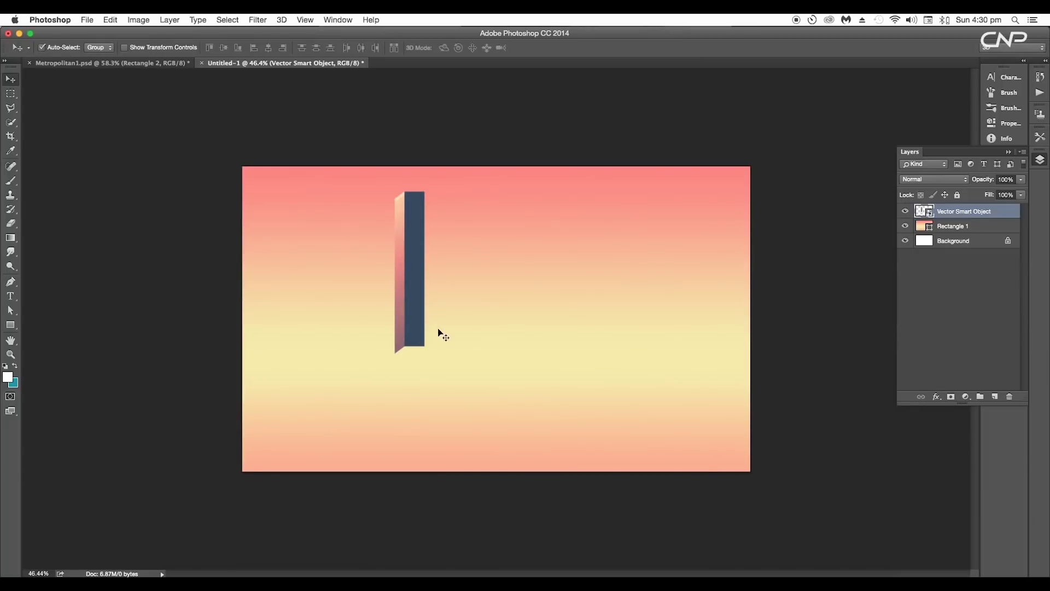
Move the plain tower toward the canvas center and bring in the neighboring striped tower from Illustrator as another smart object.
drag(406, 307, 467, 354)
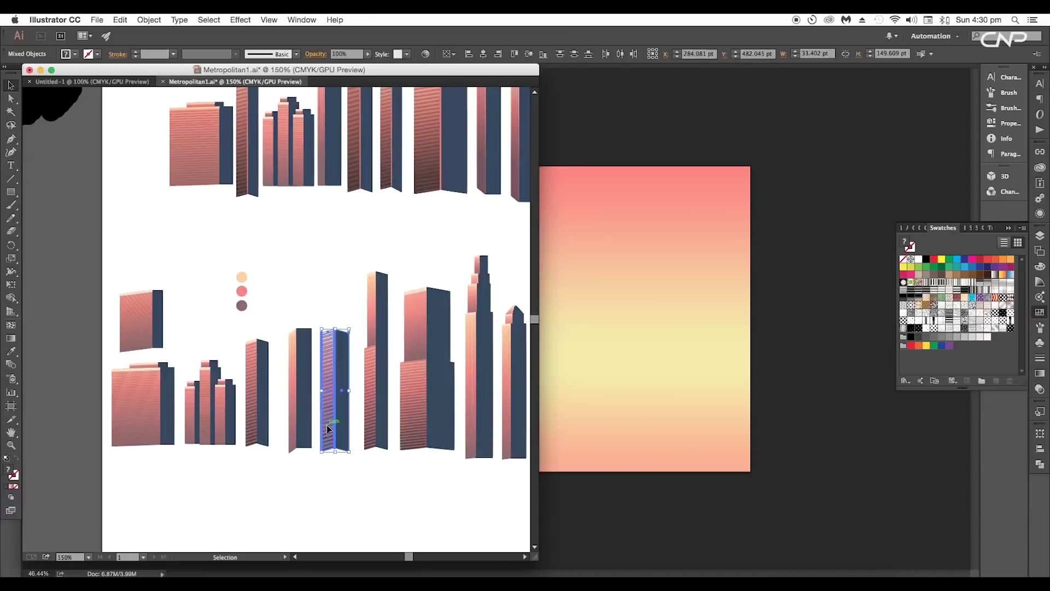
drag(327, 429, 583, 432)
key(Return)
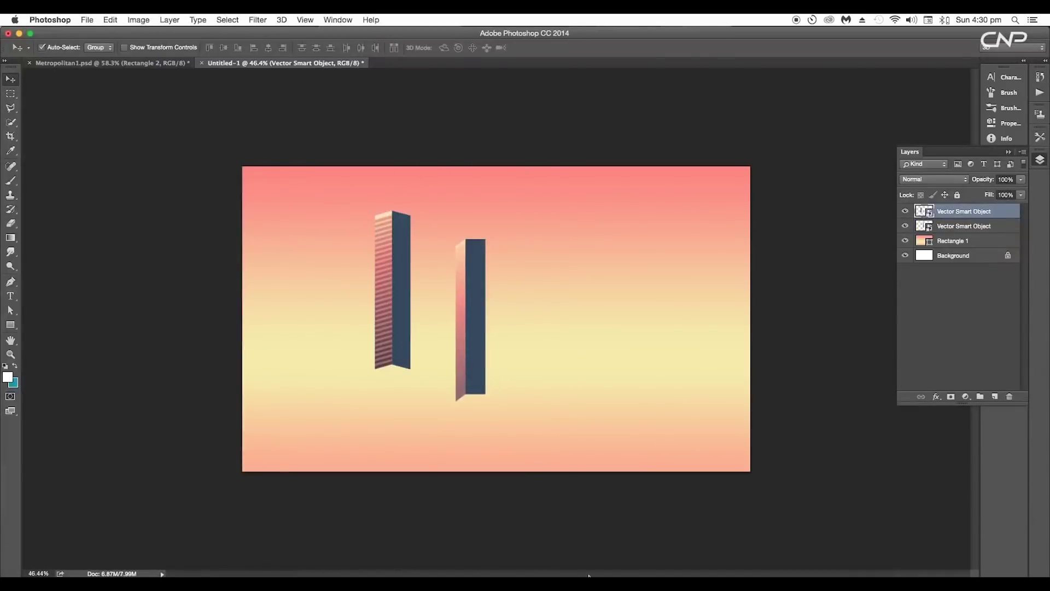
Bring the remaining skyscrapers from Illustrator into the sky document as vector smart objects and spread them across the canvas.
key(super+Tab)
drag(373, 422, 584, 441)
key(Return)
key(super+Tab)
drag(390, 269, 418, 279)
drag(416, 416, 577, 424)
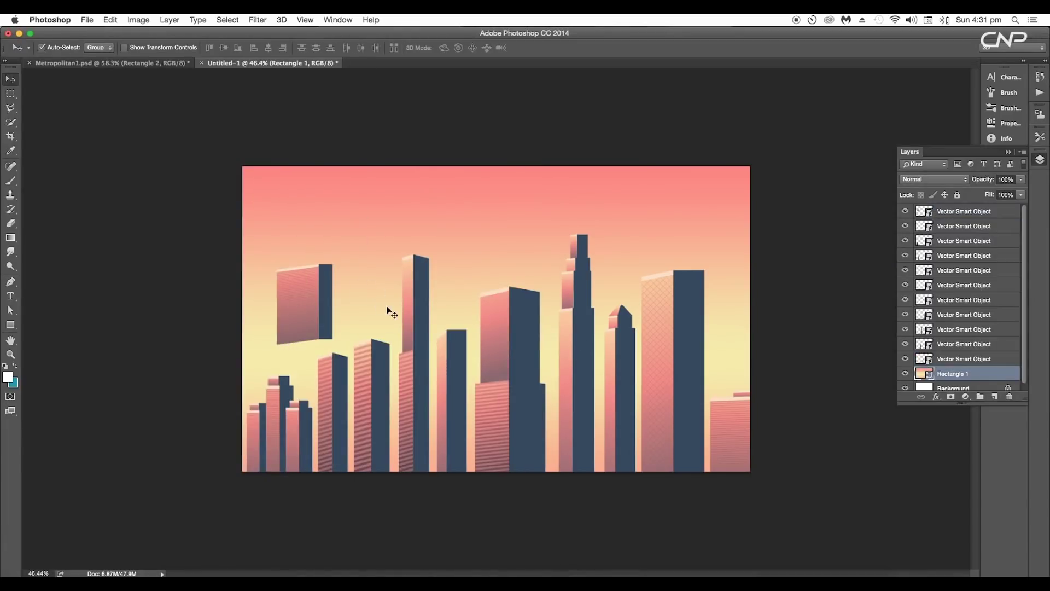
Float the Untitled-1 document in its own window over the Metropolitan1.psd reference and show its layers.
click(100, 62)
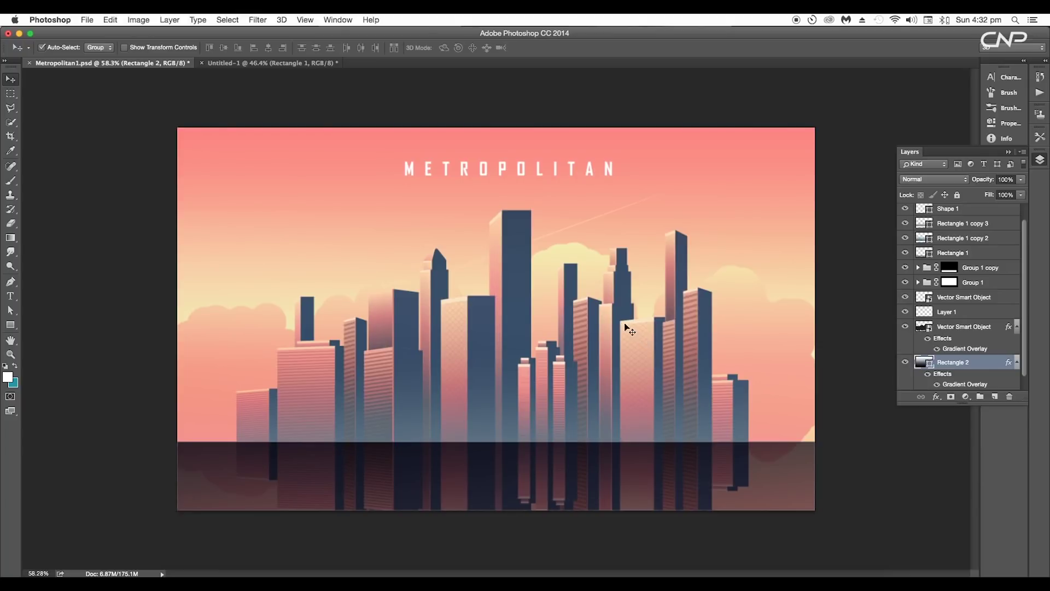
drag(271, 62, 459, 347)
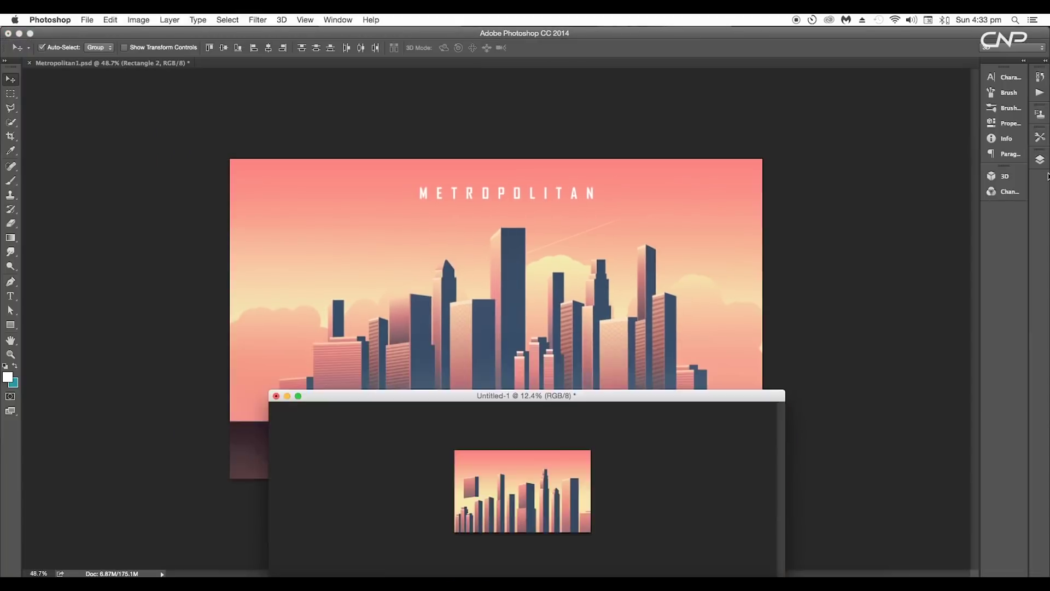
click(1044, 166)
Select all building layers without Rectangle 1, then scale them down together and center them on the canvas.
drag(963, 374, 477, 541)
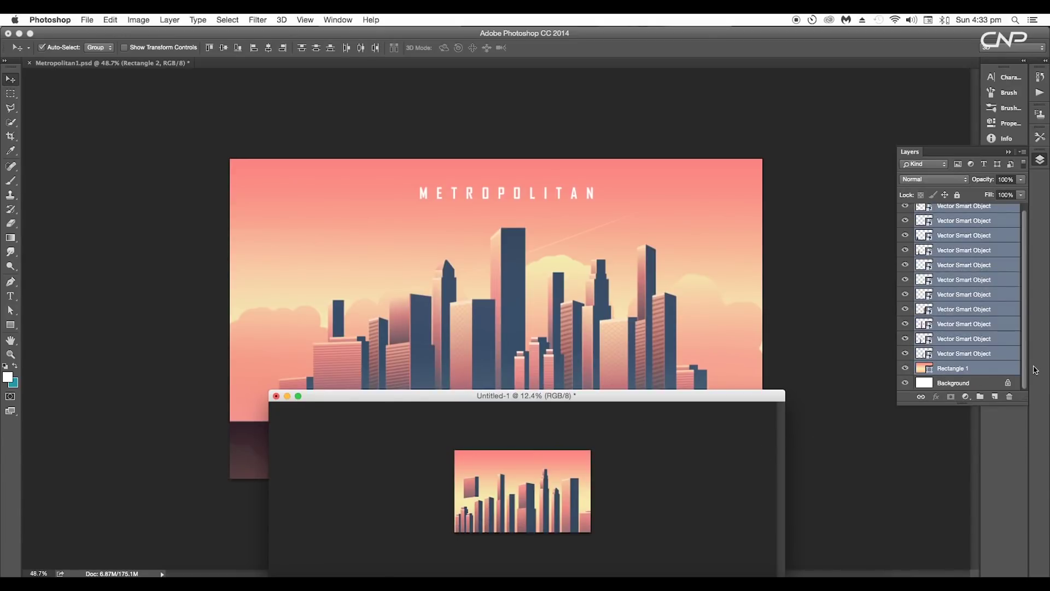
super+click(1002, 372)
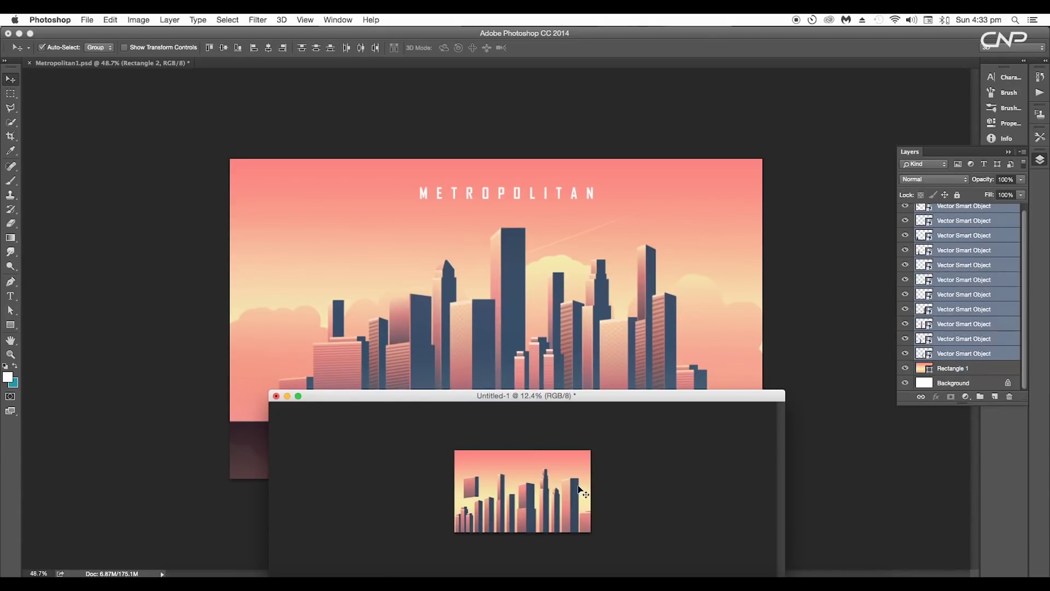
key(super+t)
drag(604, 474, 551, 500)
key(Return)
Reposition the floating Untitled-1 window so the Metropolitan1.psd skyline stays visible, and collapse the layer list.
key(super+0)
drag(552, 398, 801, 114)
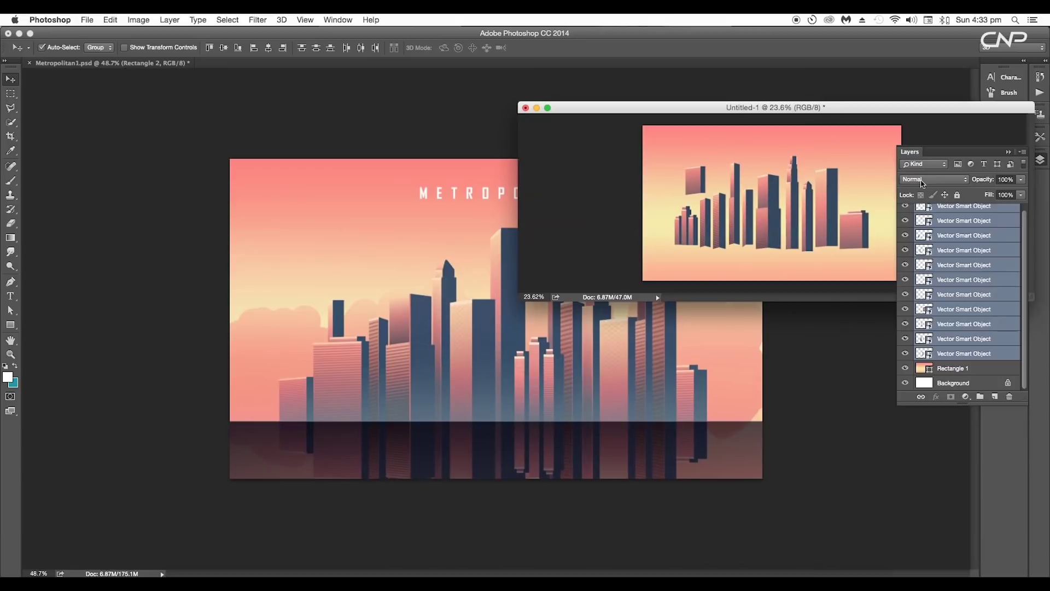
click(1008, 152)
Overlap and scale the first skyscrapers to build the central cluster beside the tallest tower, matching the Metropolitan1.psd reference.
drag(784, 377, 785, 387)
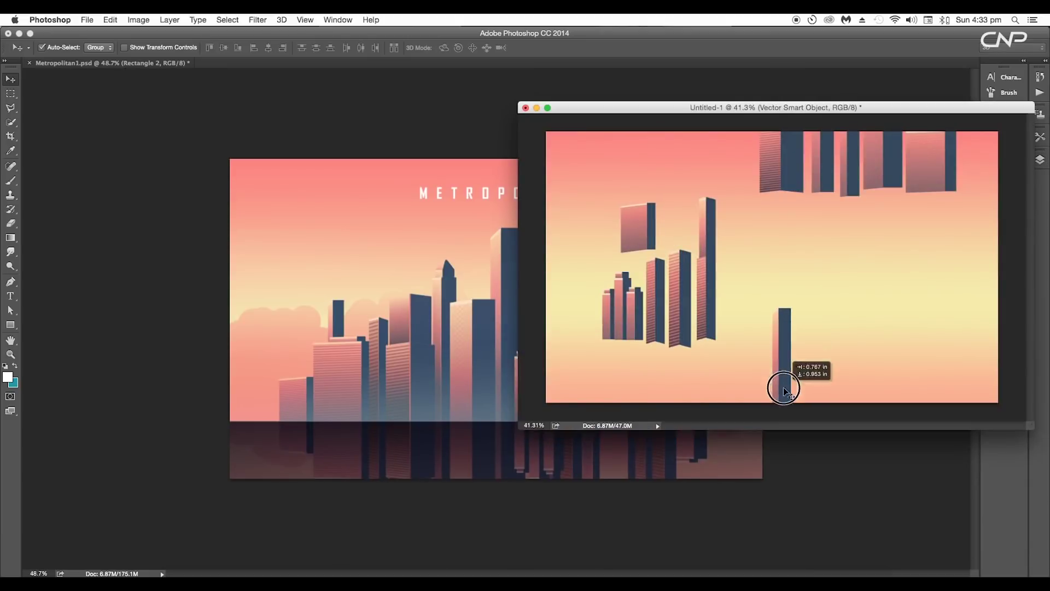
key(super+t)
drag(775, 347, 750, 359)
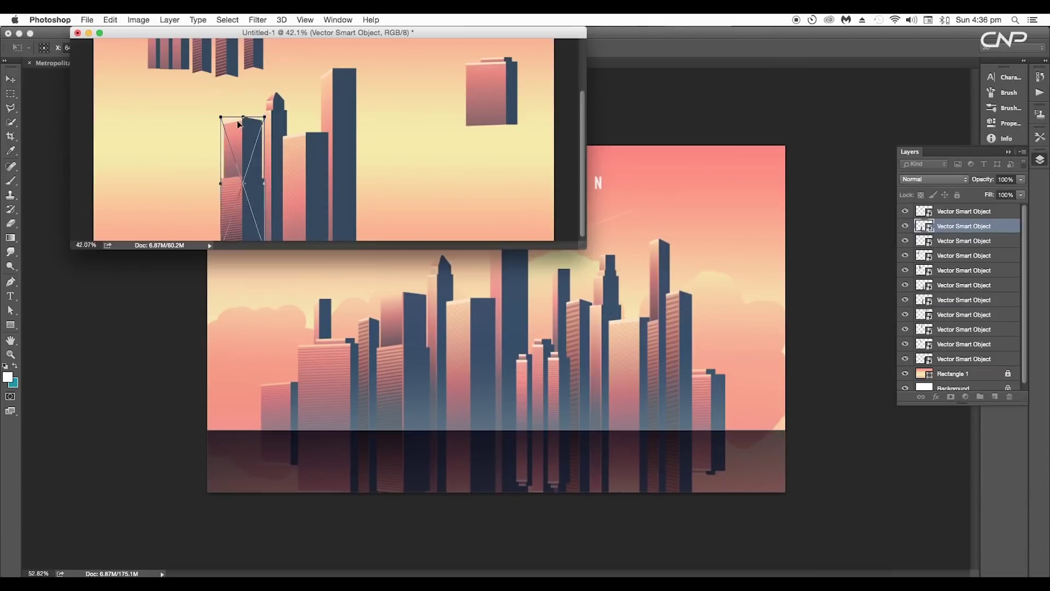
drag(240, 228, 219, 229)
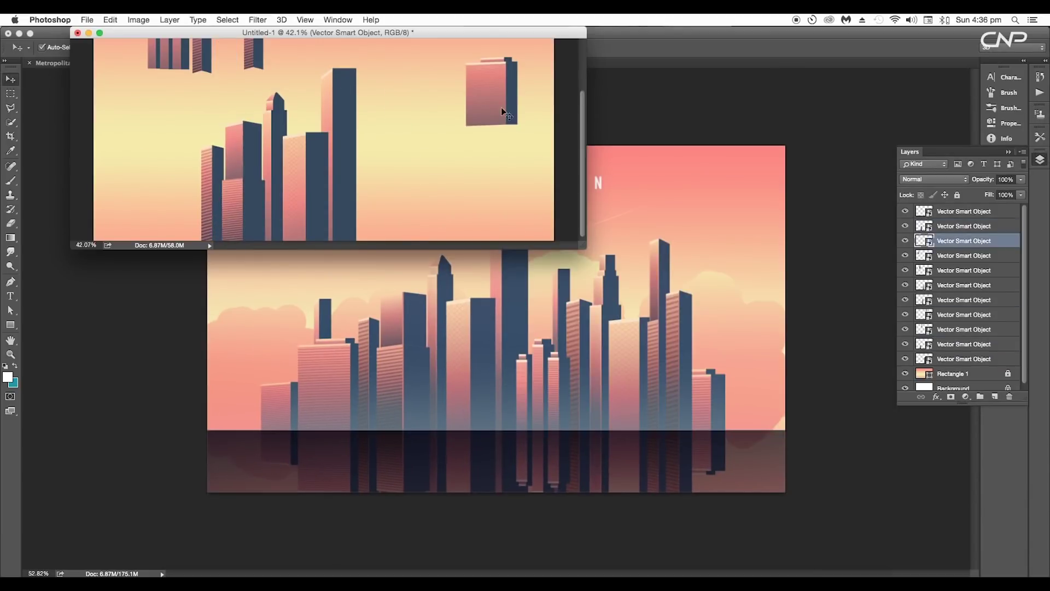
Place the wide block at the cluster's outer left, scale it, and add a resized copy of the tallest tower behind it.
drag(501, 110, 187, 228)
drag(982, 315, 983, 366)
key(super+t)
drag(150, 176, 144, 171)
alt+drag(344, 164, 181, 196)
key(super+t)
drag(169, 99, 169, 132)
key(Return)
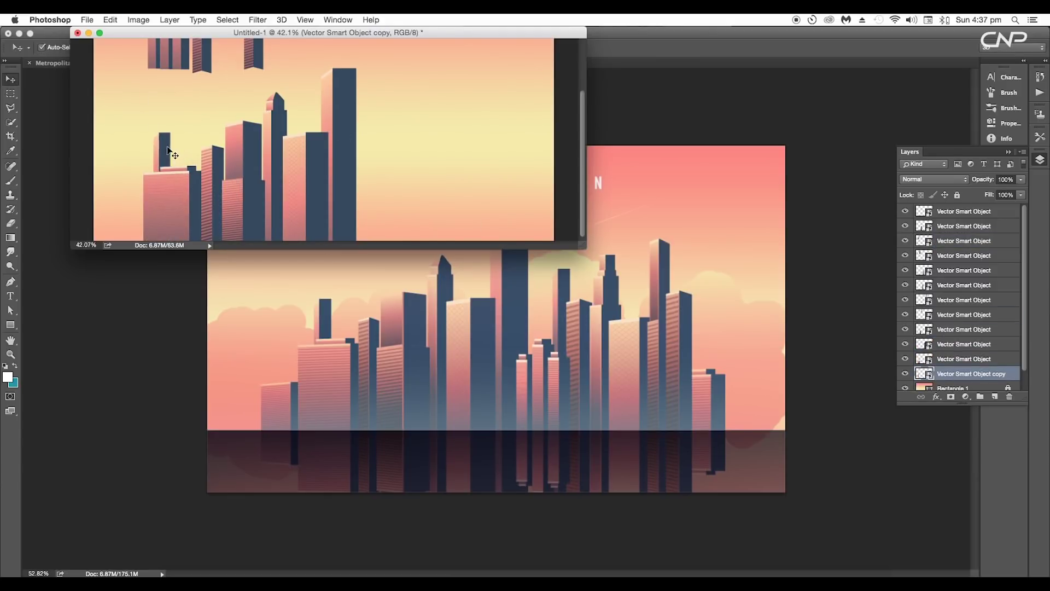
Place the stepped three-tower building just right of the tallest tower, send it to the back of the layer stack, and scale it.
drag(172, 52, 371, 203)
key(shift+super+bracketleft)
key(super+t)
drag(388, 174, 395, 159)
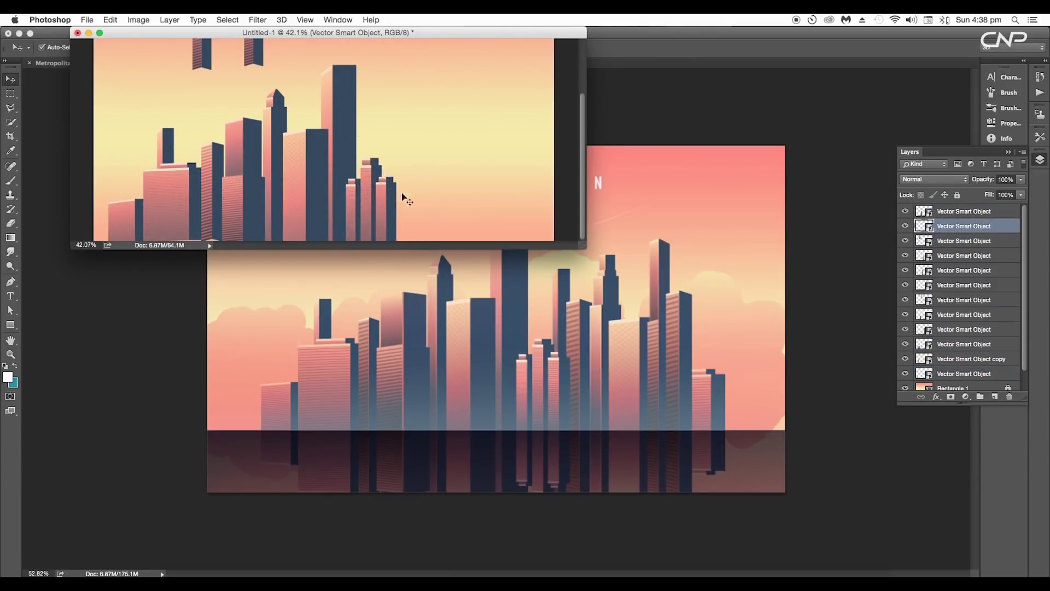
Fill the right half of the skyline with the remaining skyscrapers and resized tower copies, ending with a low block at the far right.
alt+drag(171, 156, 394, 138)
drag(255, 52, 478, 159)
drag(202, 49, 403, 223)
key(super+t)
drag(413, 155, 420, 127)
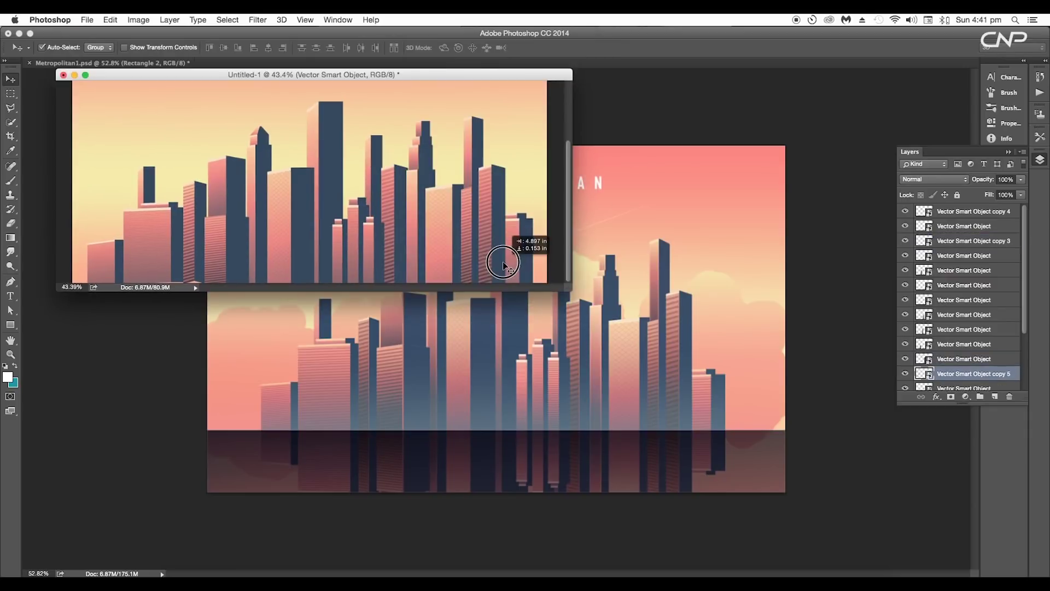
drag(520, 241, 520, 264)
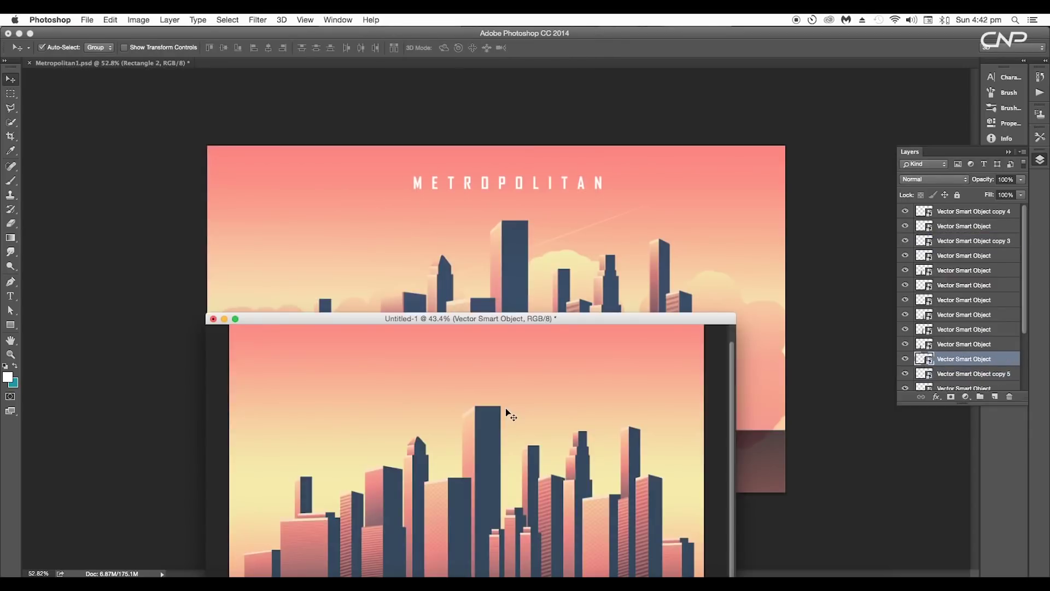
Nudge the selected skyscraper down in five small increments.
key(Down)
key(Down)
key(Down)
key(Down)
key(Down)
Select all skyscraper layers, enlarge them together to about 103%, and group them.
scroll(559, 446, down, 5)
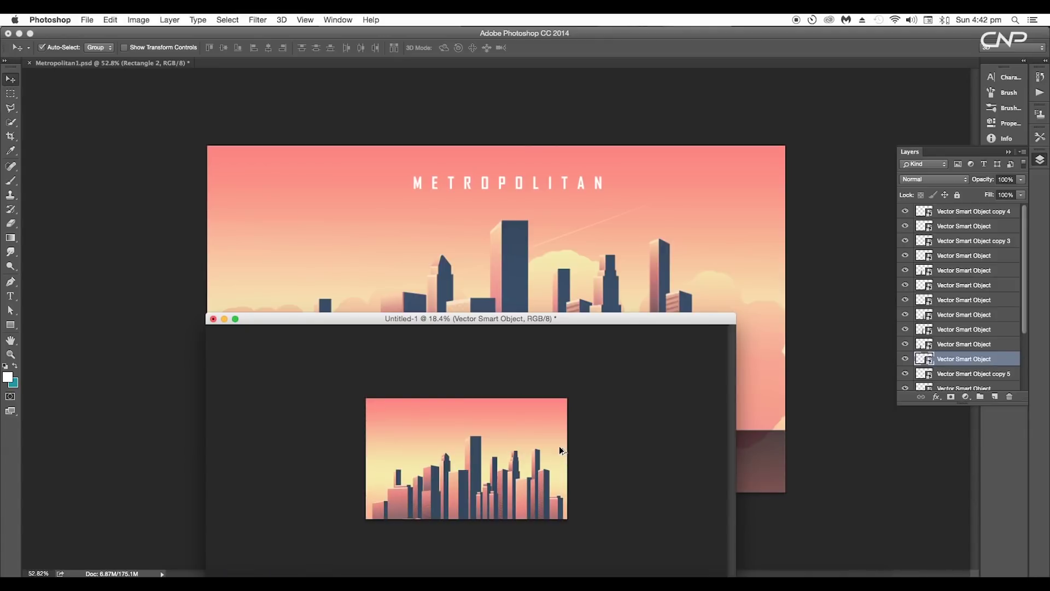
key(ctrl+alt+a)
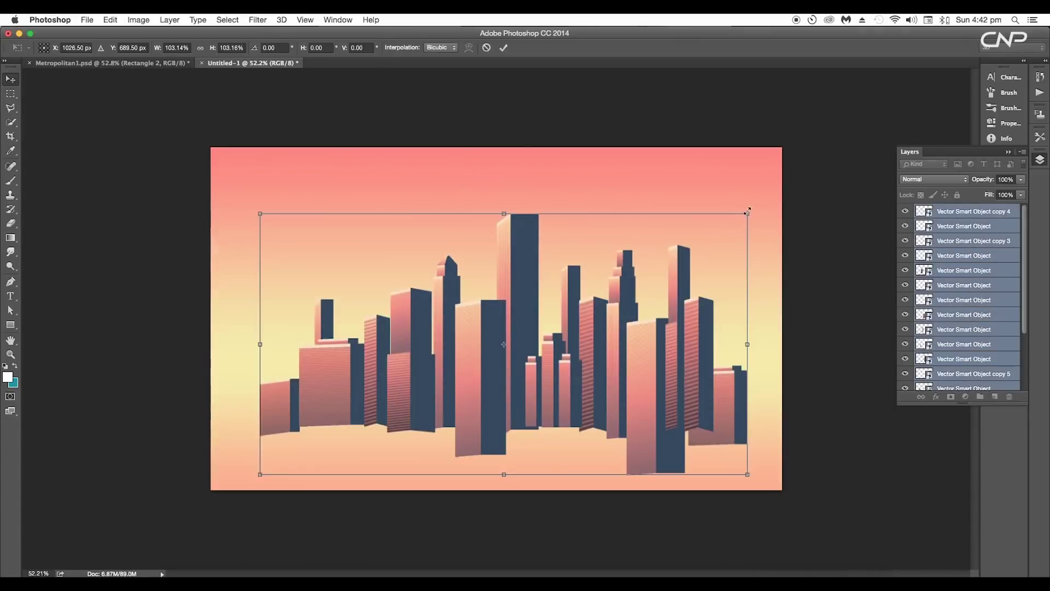
key(Return)
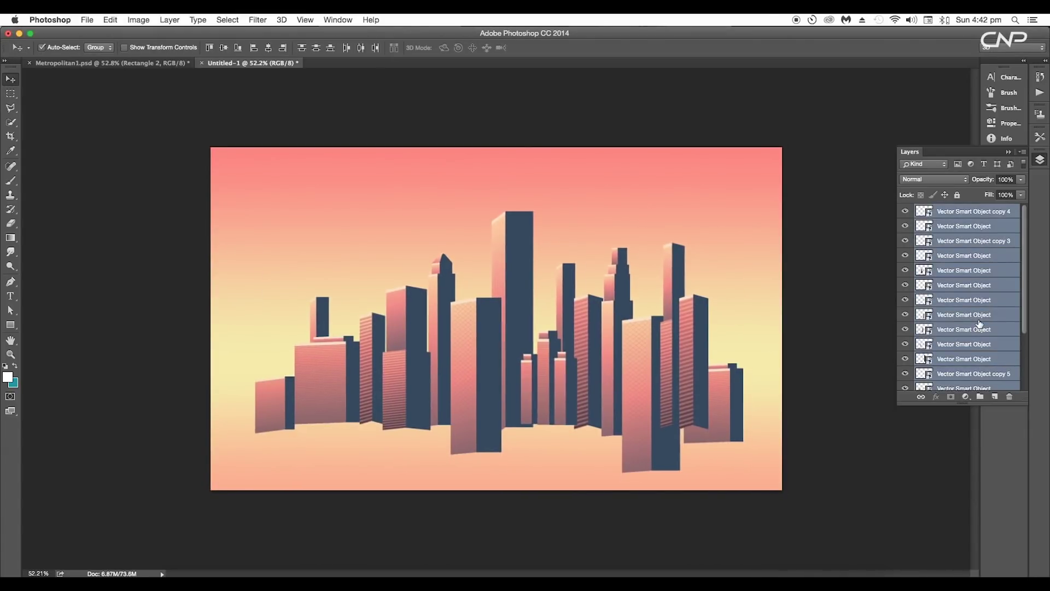
key(ctrl+g)
click(907, 211)
click(906, 212)
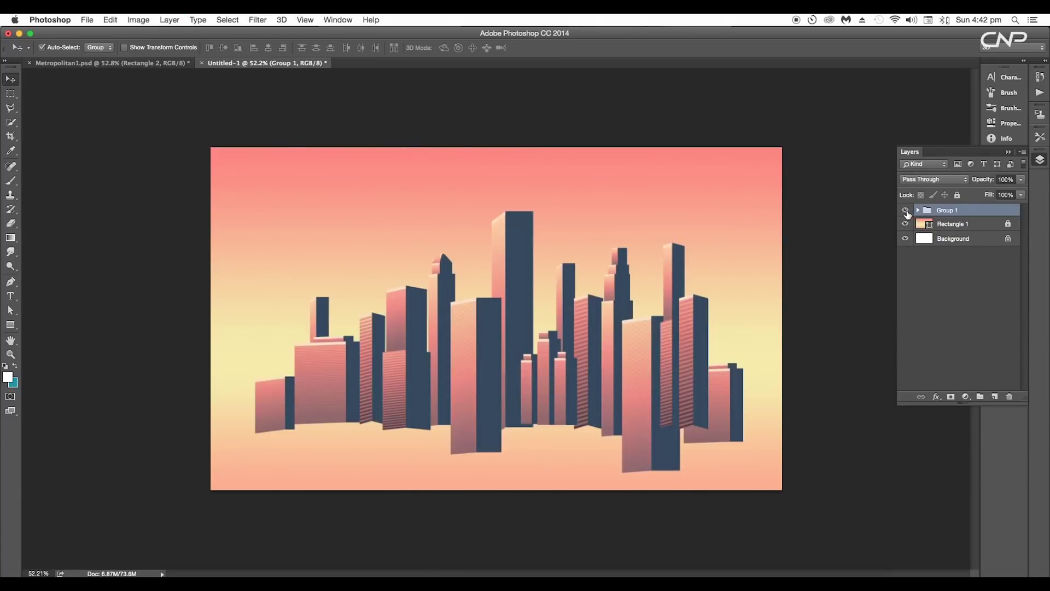
Mask Group 1 with a rectangular selection that trims the building bases to a straight horizon, and shift the group slightly upward.
click(10, 94)
drag(227, 177, 766, 420)
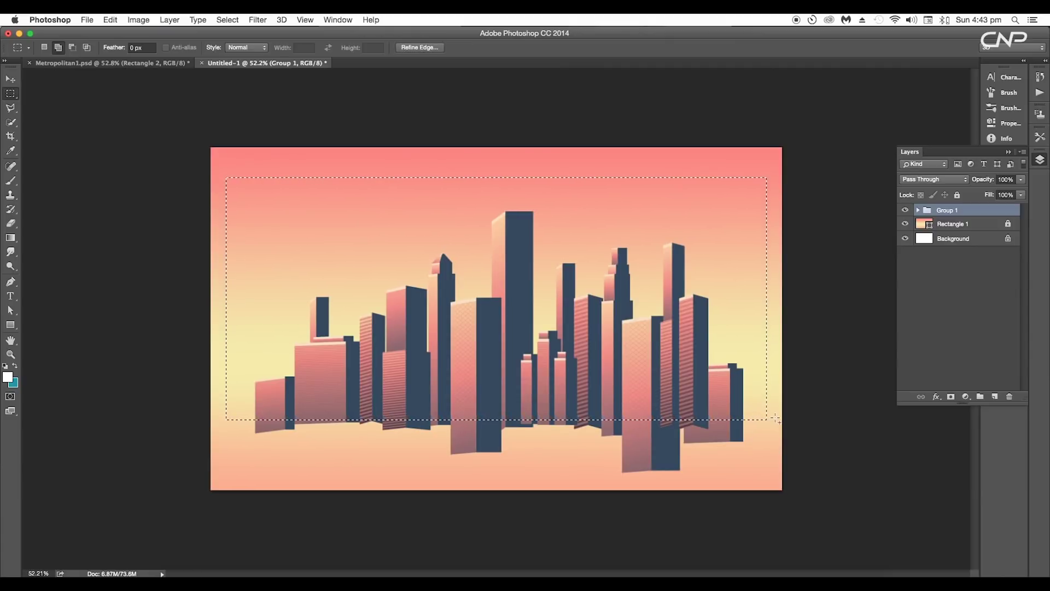
click(951, 397)
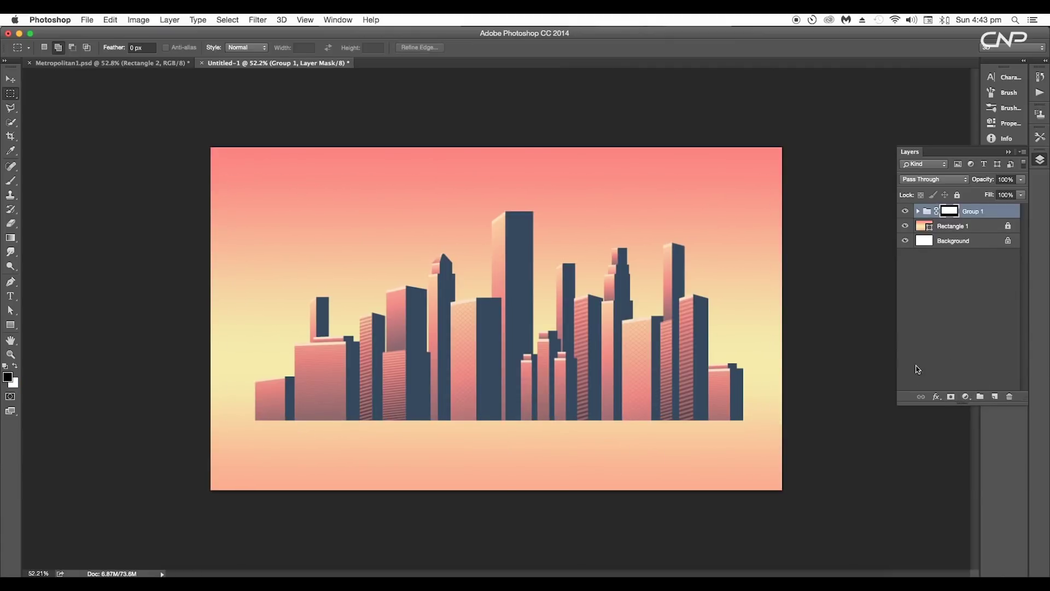
click(10, 79)
drag(552, 372, 554, 374)
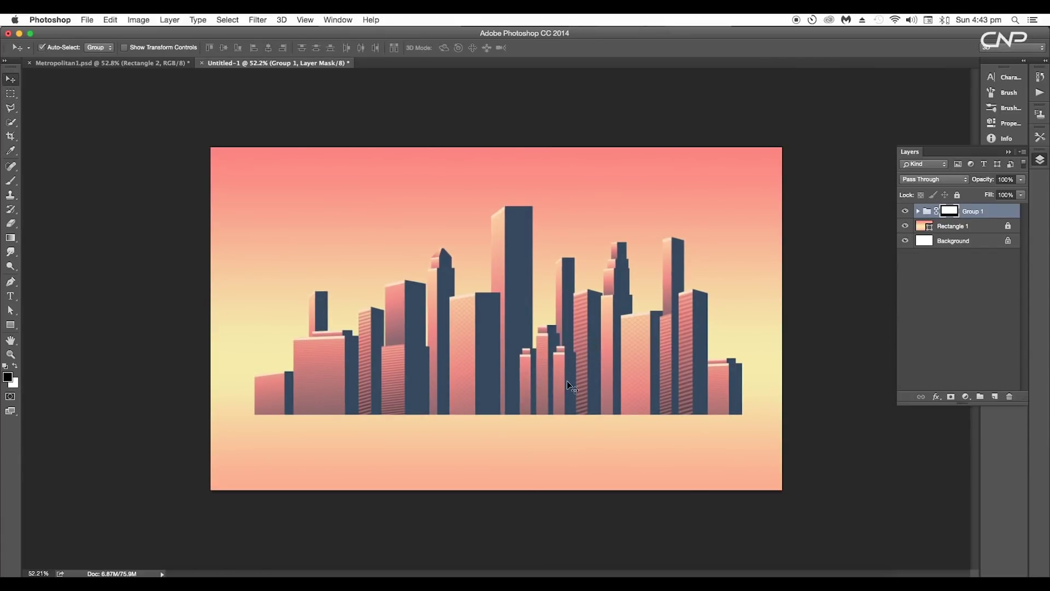
Duplicate Group 1 and flip the copy upside down with Free Transform for the water reflection.
drag(1006, 212, 995, 396)
key(super+t)
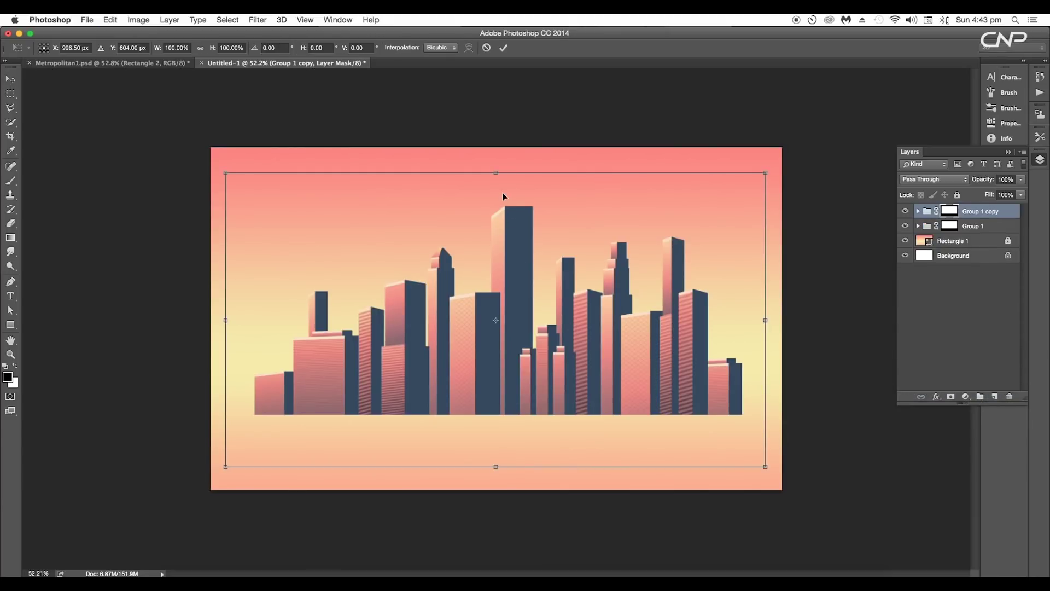
drag(496, 171, 484, 451)
scroll(484, 451, down, 5)
key(Return)
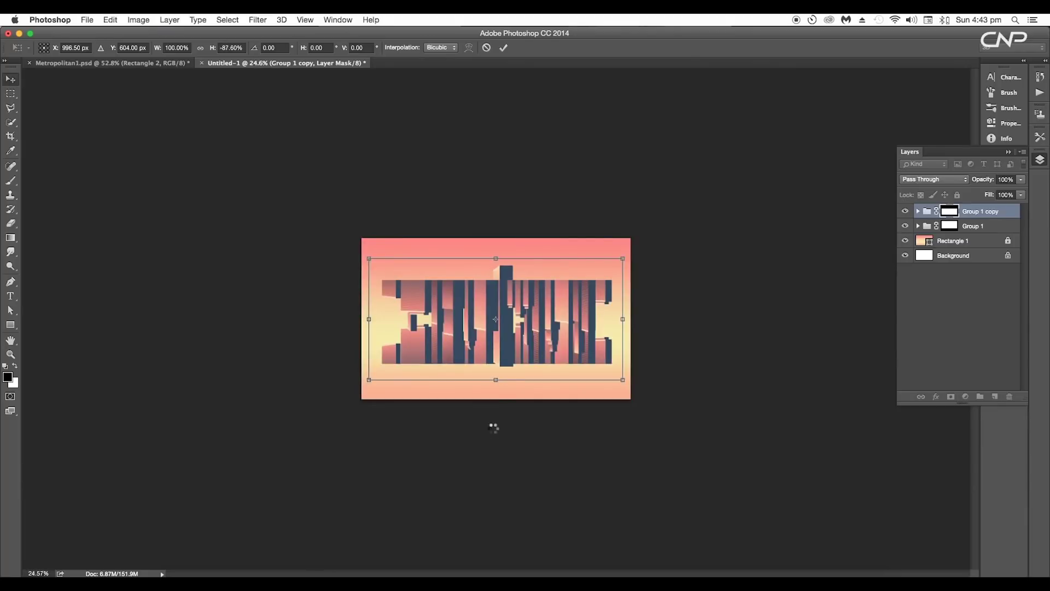
Move the flipped Group 1 copy down and align its upper edge exactly with the bases of the original skyline.
drag(552, 295, 551, 383)
drag(414, 400, 414, 395)
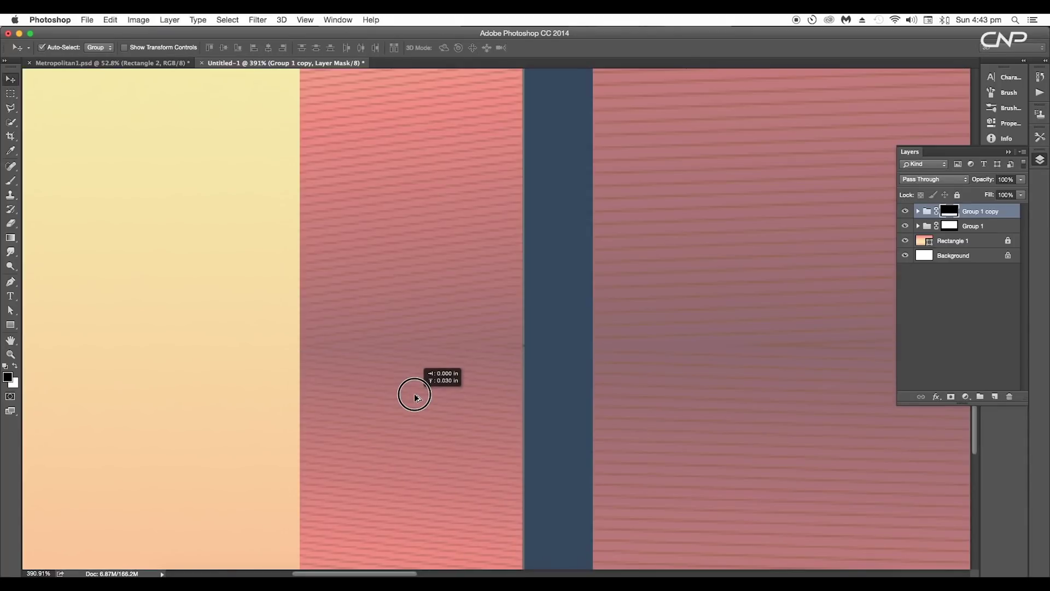
scroll(483, 403, down, 10)
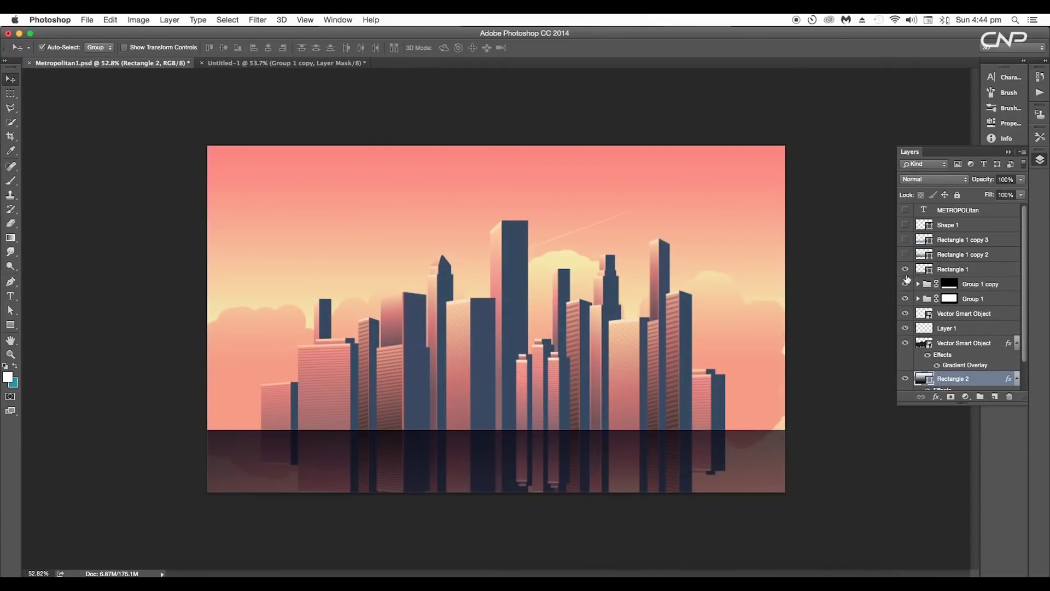
Toggle the overlay layers in Metropolitan1.psd to examine how the reference is built, and return to Untitled-1.
click(905, 270)
click(906, 269)
drag(906, 269, 905, 210)
click(279, 64)
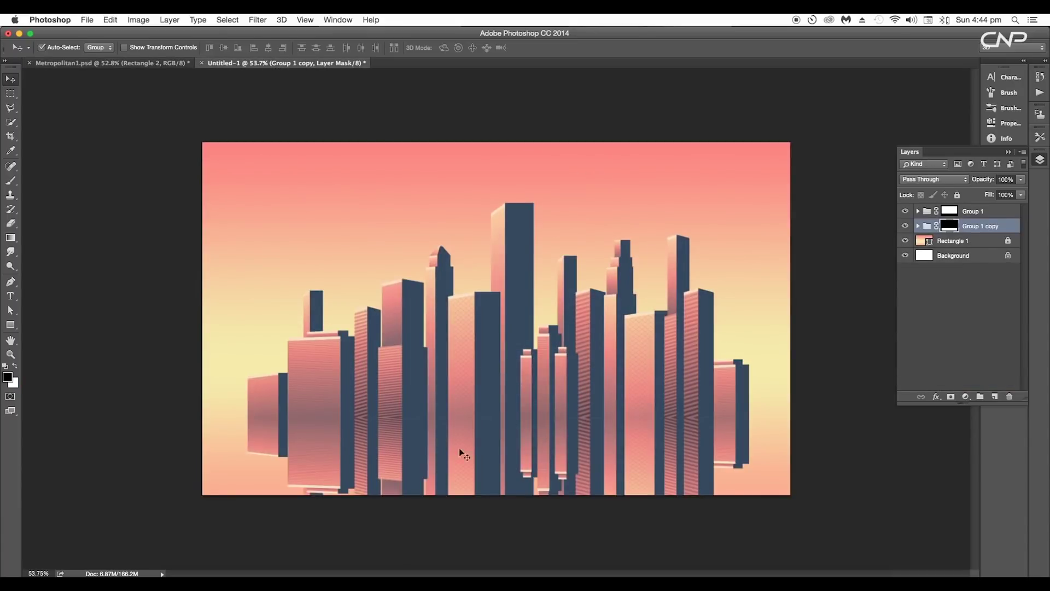
Hide Group 1 and draw a rectangle about 2082 × 326 px covering the reflection from the horizon to below the canvas.
click(905, 211)
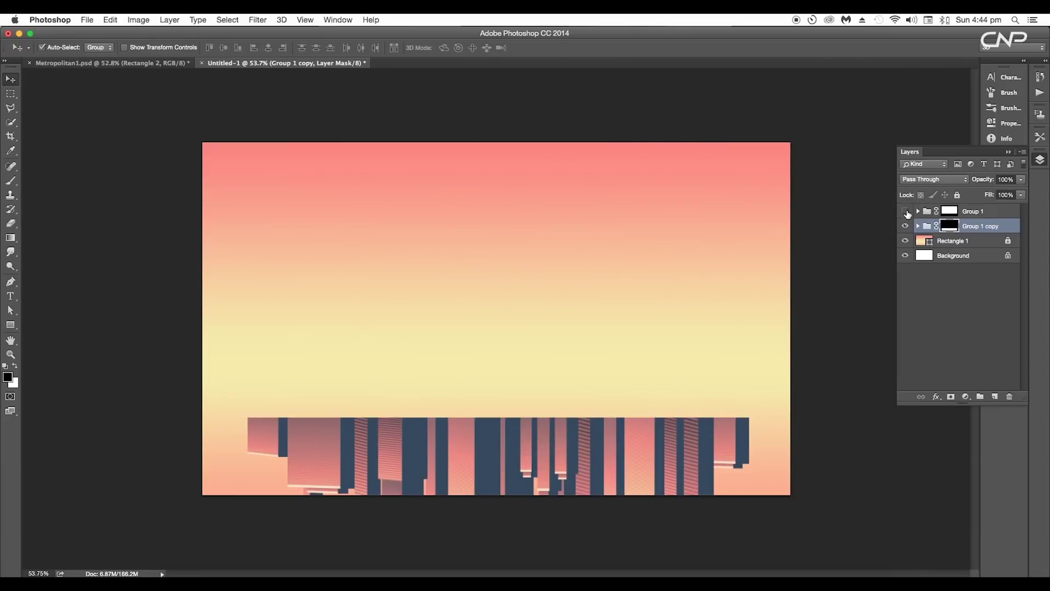
click(10, 94)
click(11, 325)
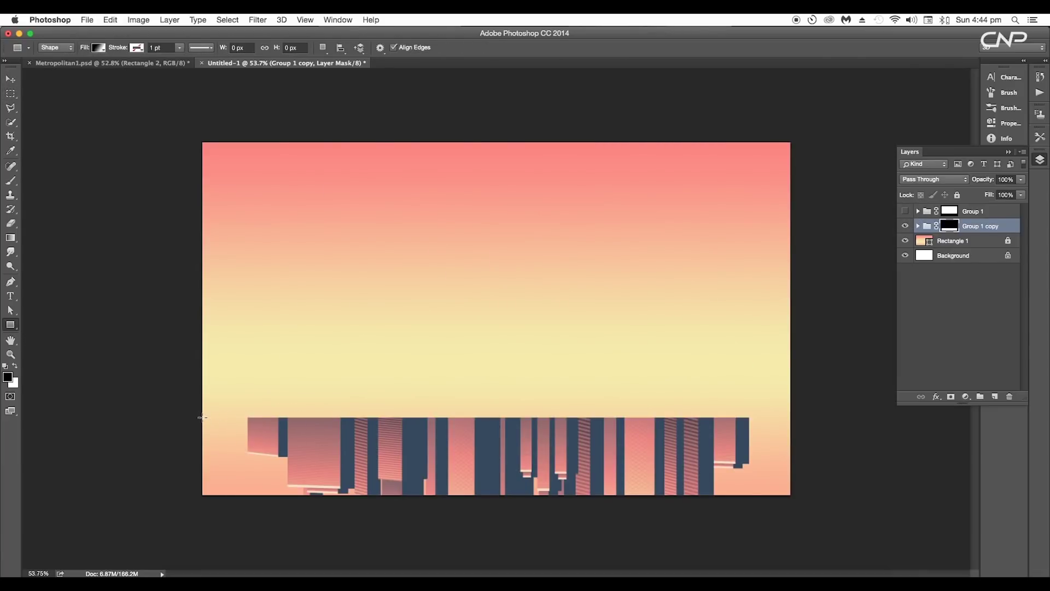
drag(200, 417, 812, 512)
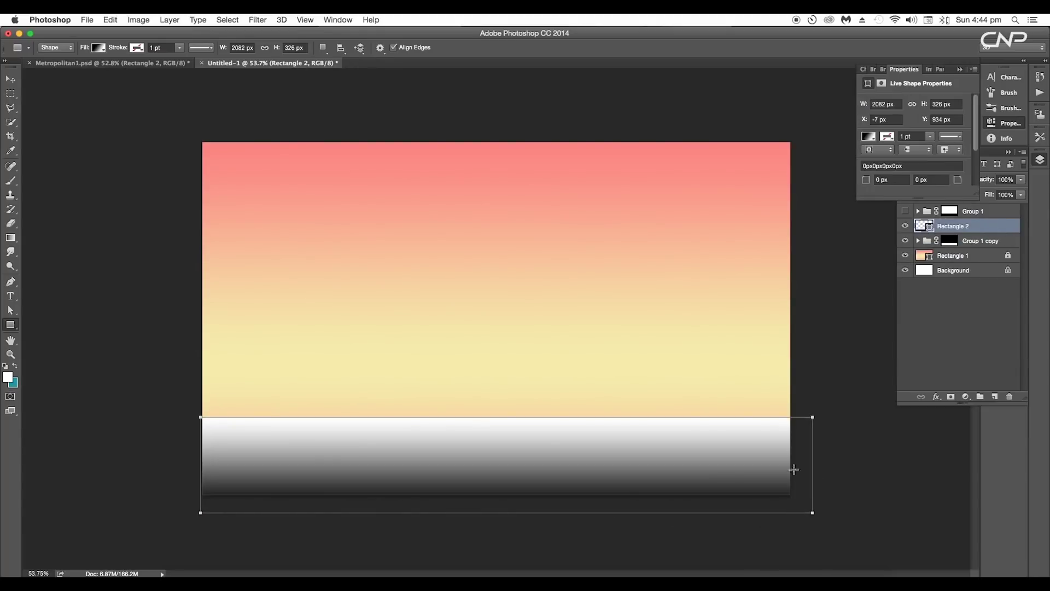
Rotate Rectangle 2's black-to-white linear gradient to -92° so the dark end lies along the horizon.
click(868, 137)
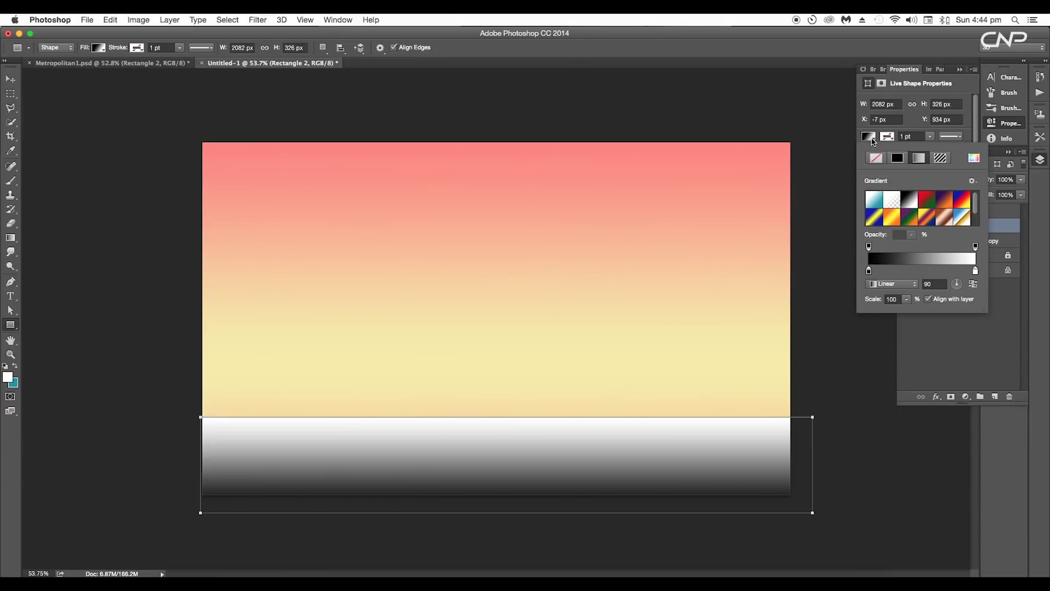
click(957, 293)
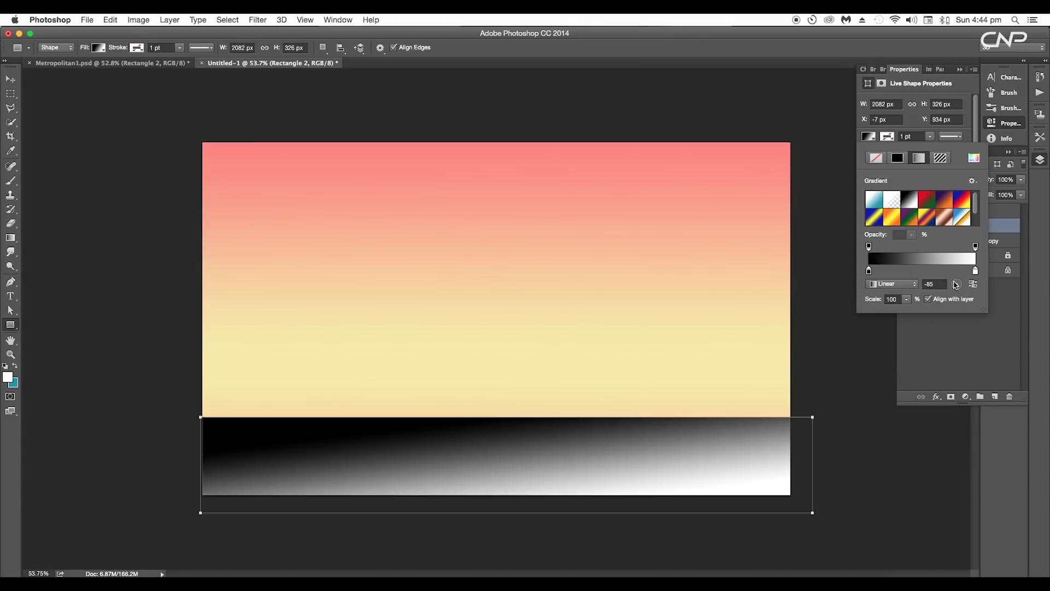
click(958, 293)
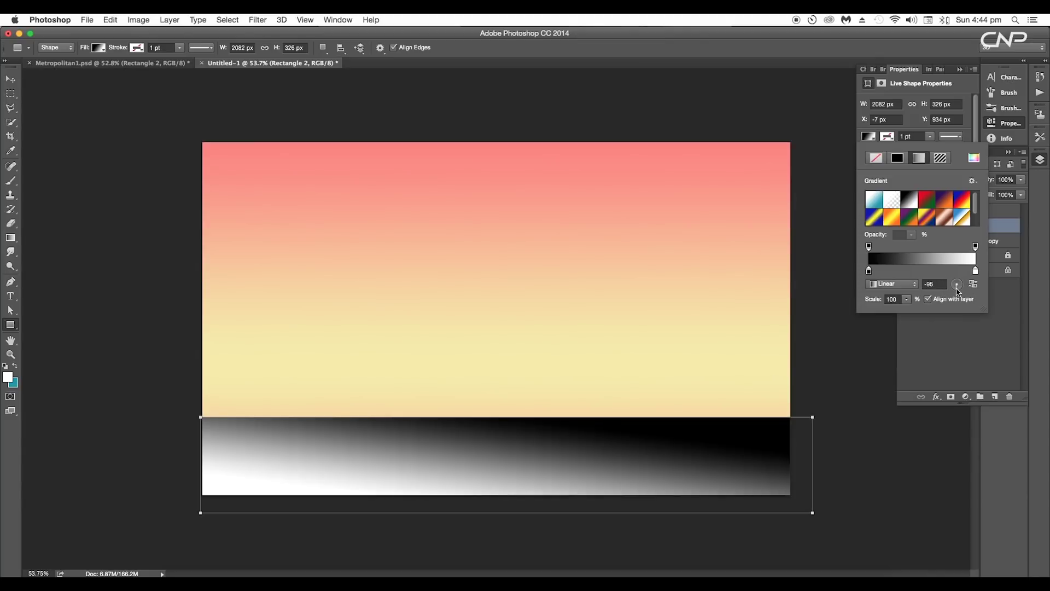
click(957, 292)
double_click(935, 284)
key(Up)
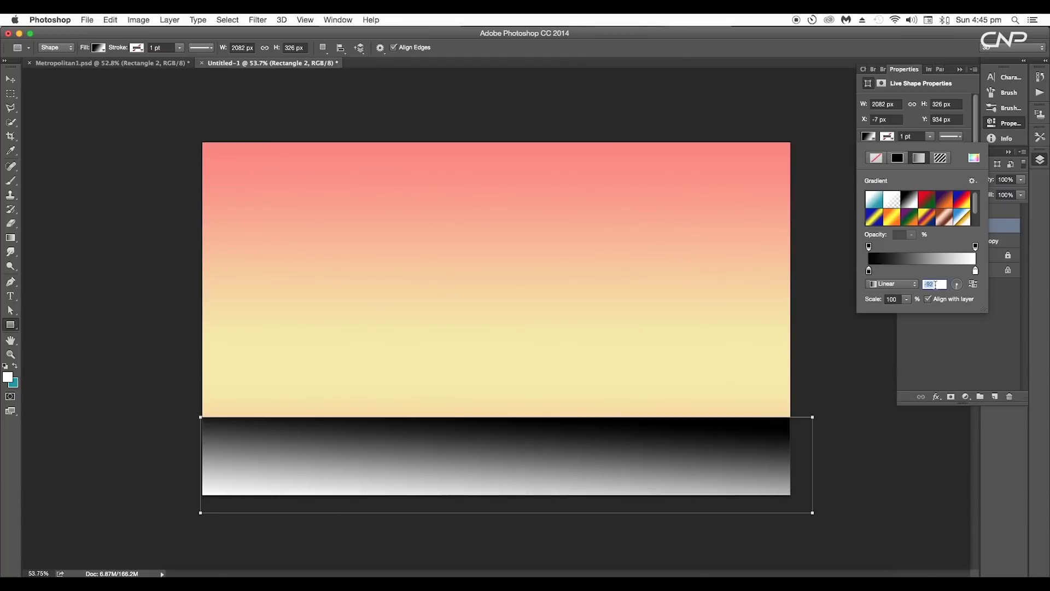
click(972, 133)
Set Rectangle 2's blend mode to Multiply.
click(951, 236)
click(935, 179)
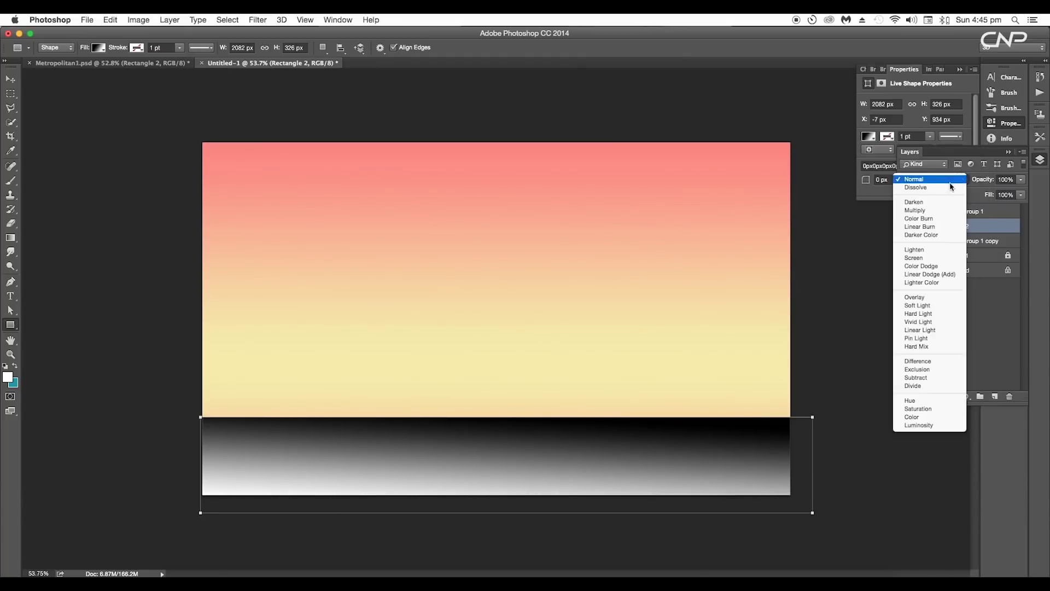
click(923, 213)
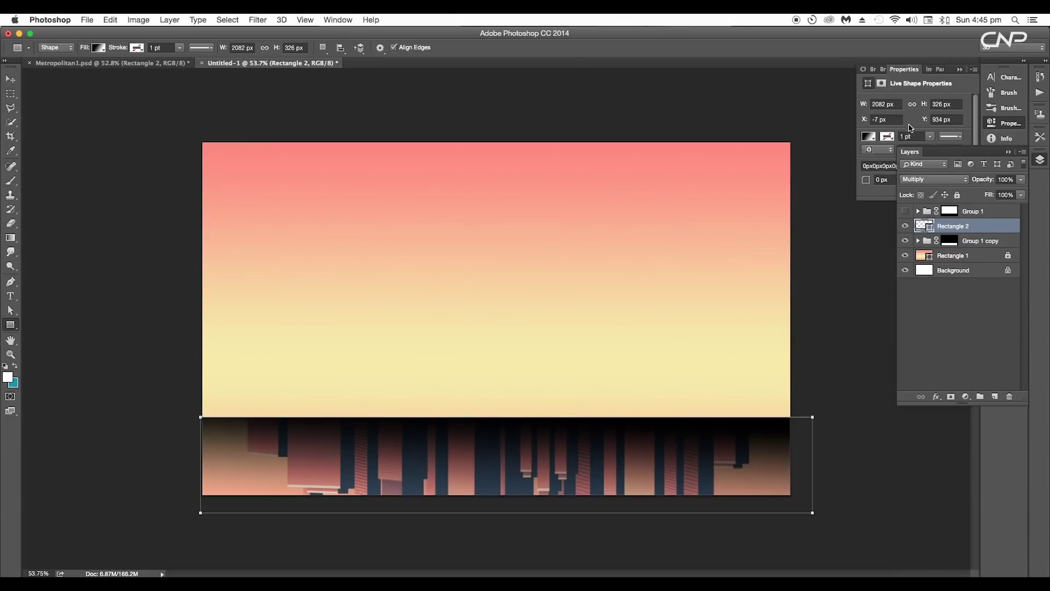
Set Rectangle 2's gradient scale to 217% and make Group 1 visible again.
click(869, 136)
double_click(895, 299)
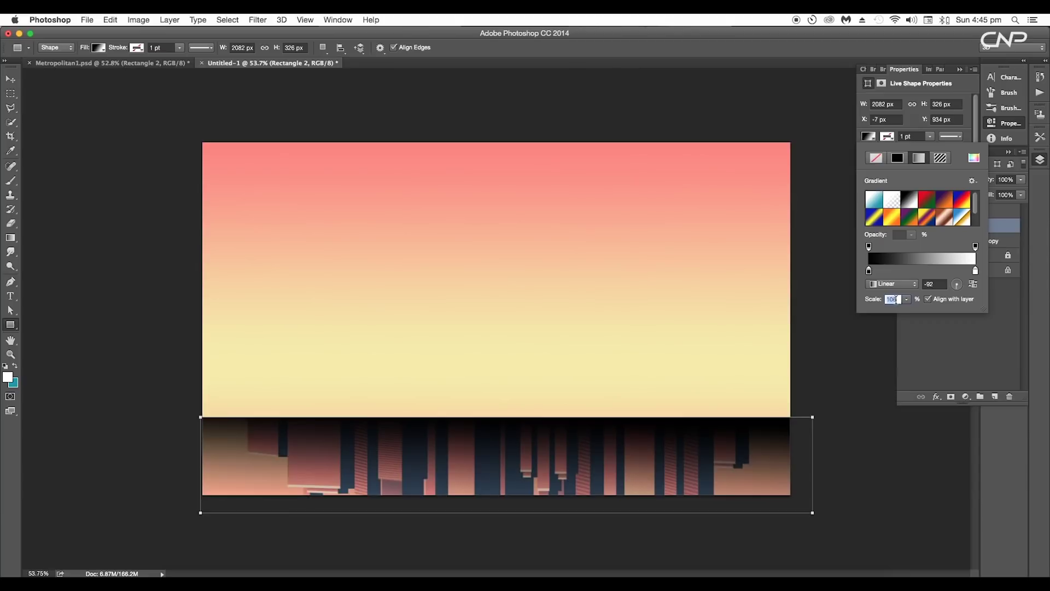
drag(906, 300, 915, 312)
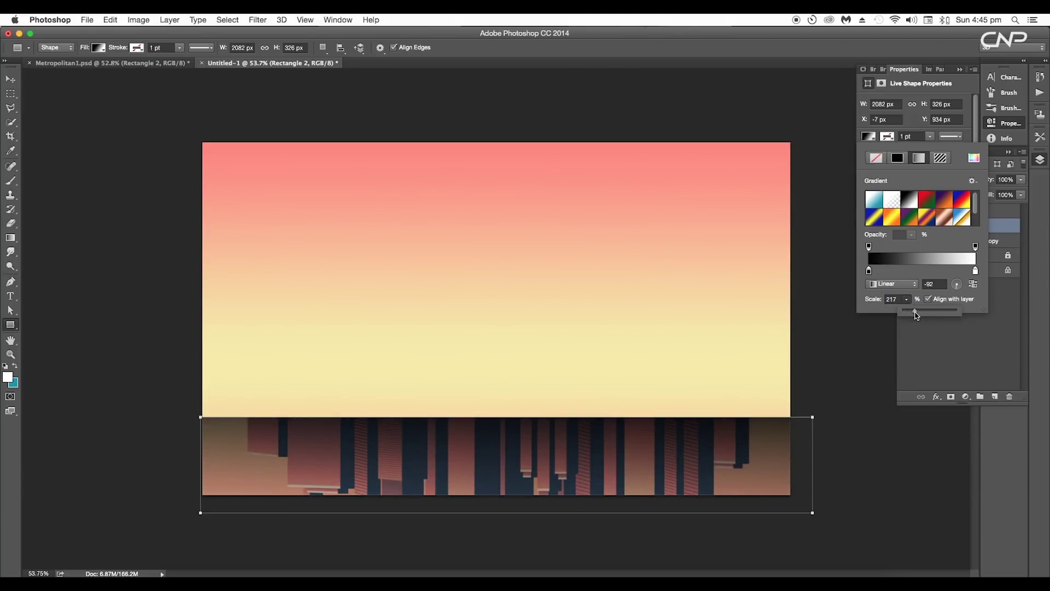
click(998, 321)
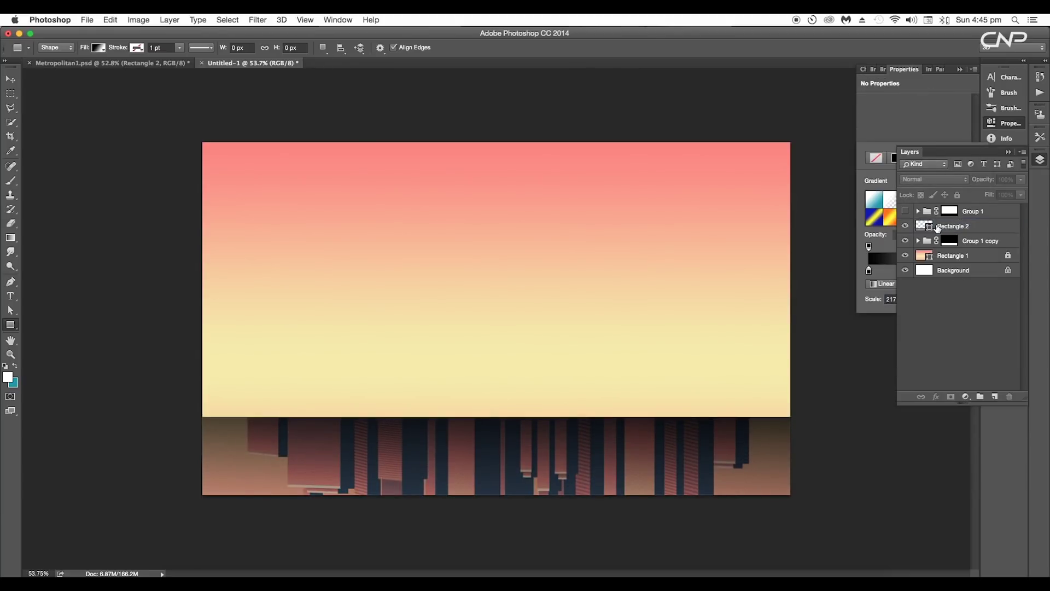
click(938, 226)
click(905, 211)
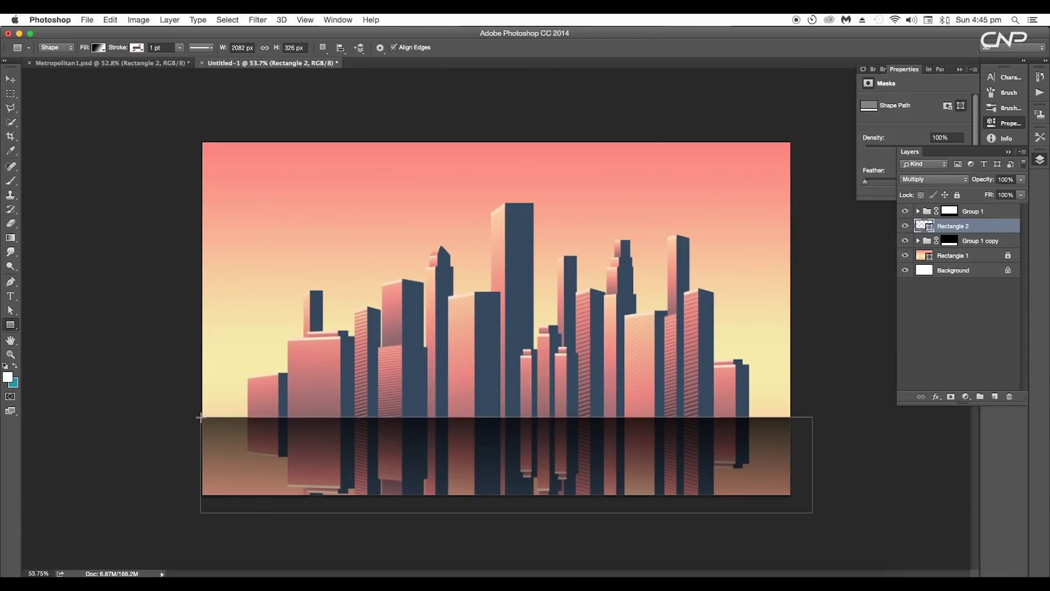
Draw a rectangle about 2059 × 951 px covering the sky and skyline down to the horizon and move its layer above Group 1.
drag(201, 418, 805, 139)
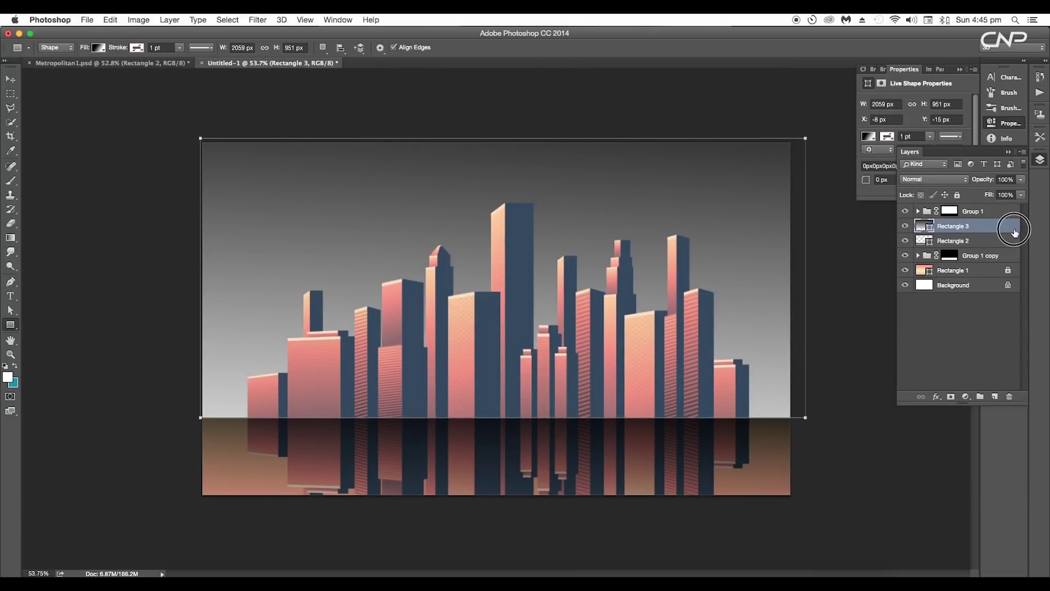
drag(1014, 222, 1011, 206)
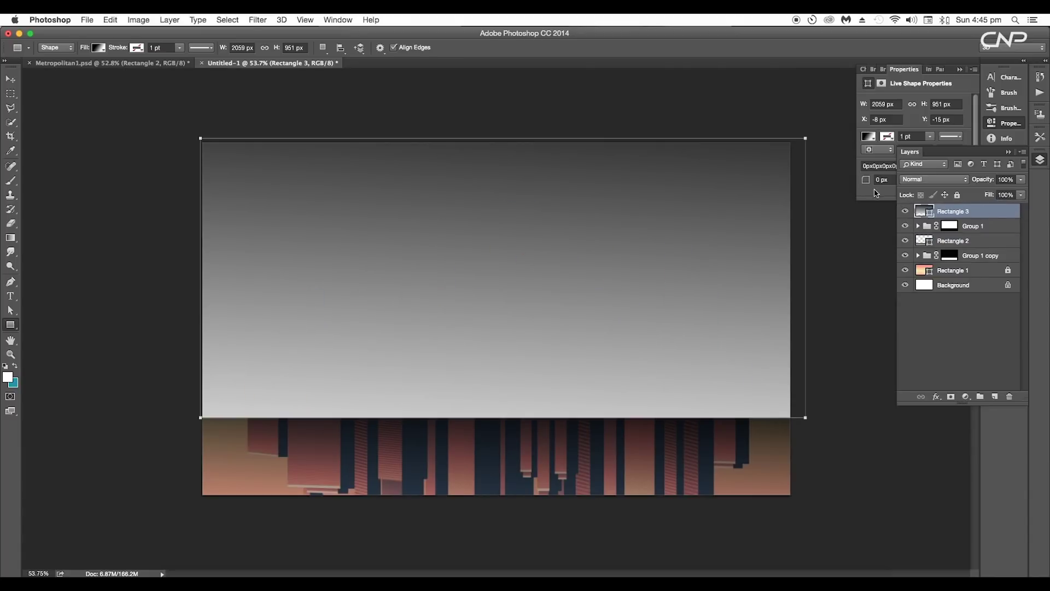
Set Rectangle 3's linear gradient to 90° with a scale of 125%, and set the layer's blend mode to Overlay.
double_click(923, 215)
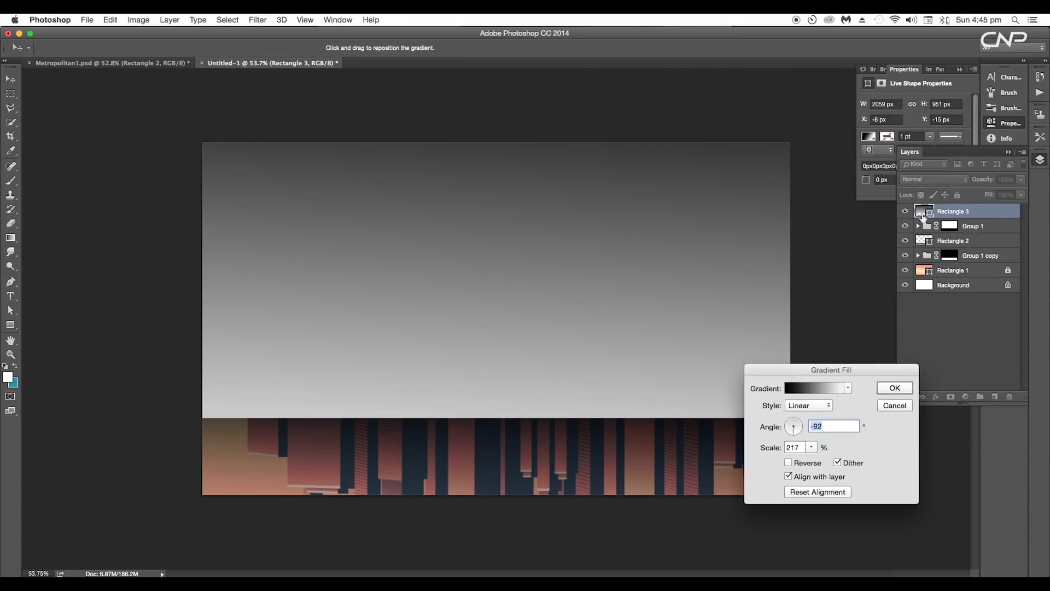
drag(795, 435, 798, 415)
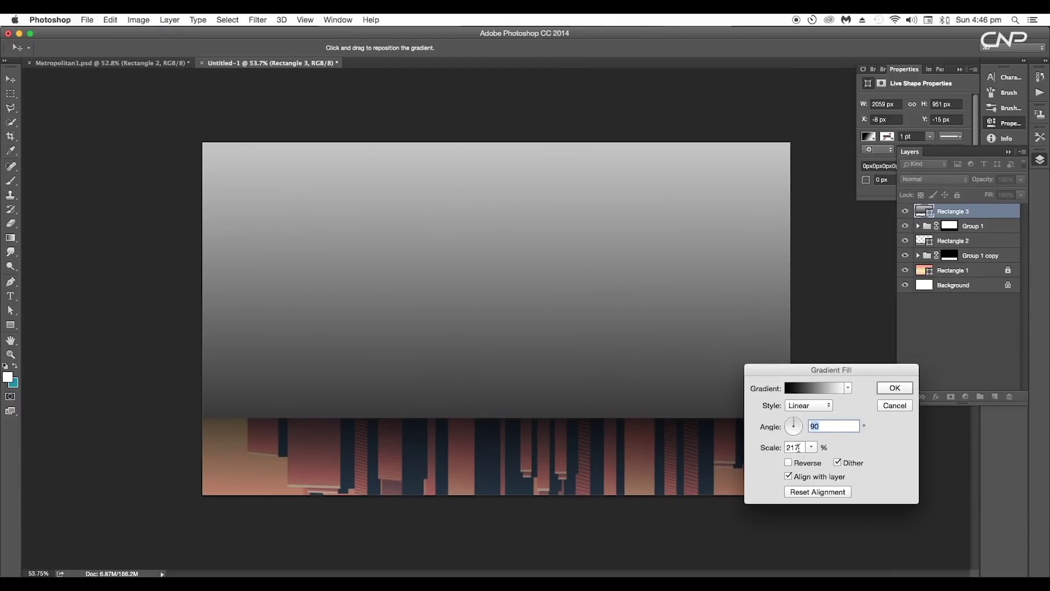
mouse_move(812, 449)
mouse_down()
mouse_move(798, 462)
mouse_move(809, 462)
mouse_up()
click(894, 388)
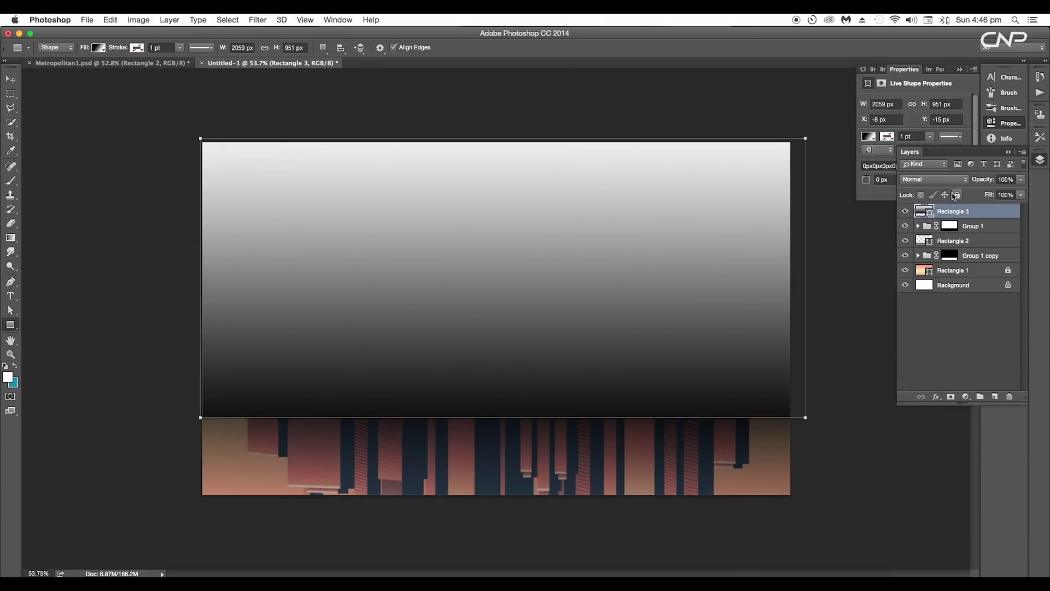
click(952, 181)
click(935, 211)
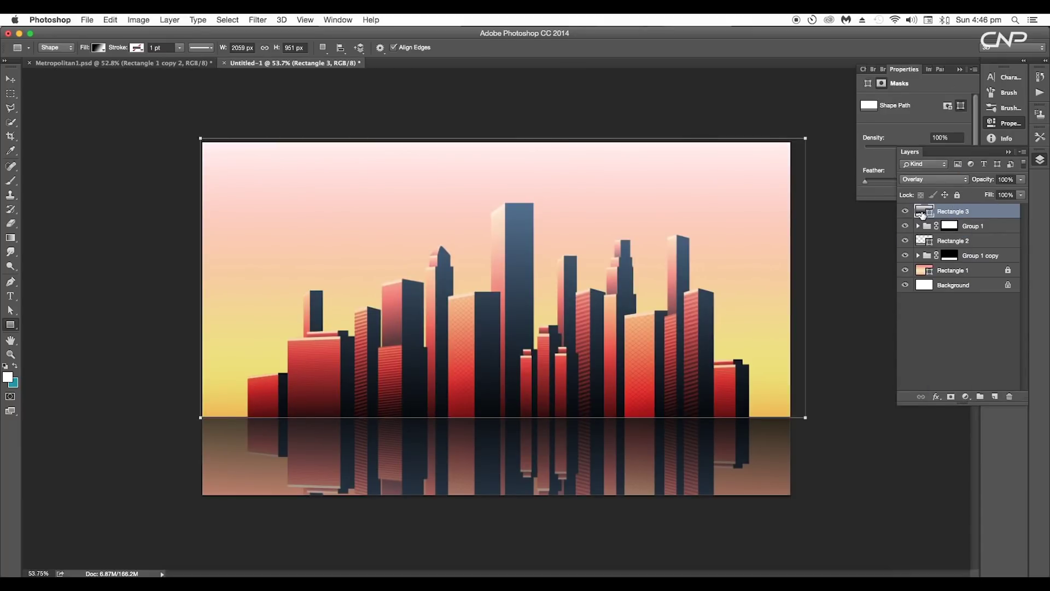
Recolour the white end stop of Rectangle 3's gradient to a dark teal green.
double_click(923, 213)
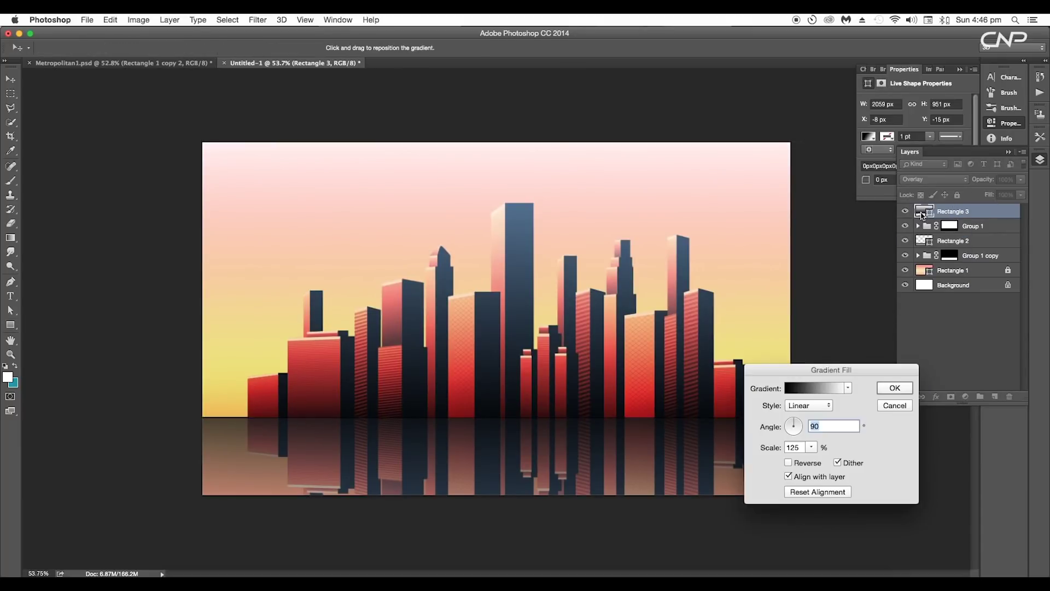
click(832, 386)
double_click(936, 404)
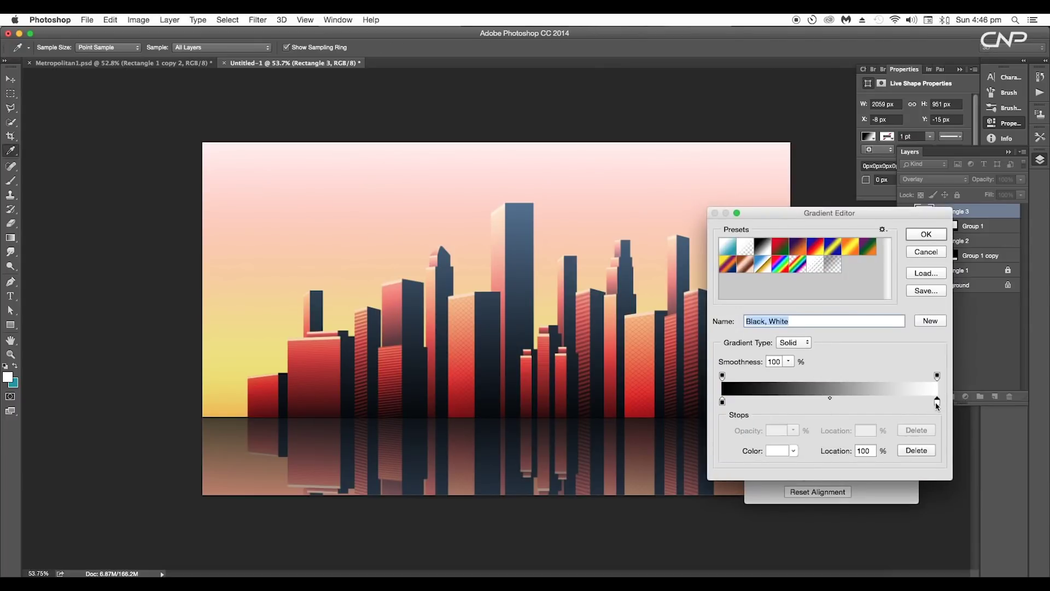
drag(856, 397, 857, 372)
click(833, 387)
click(958, 294)
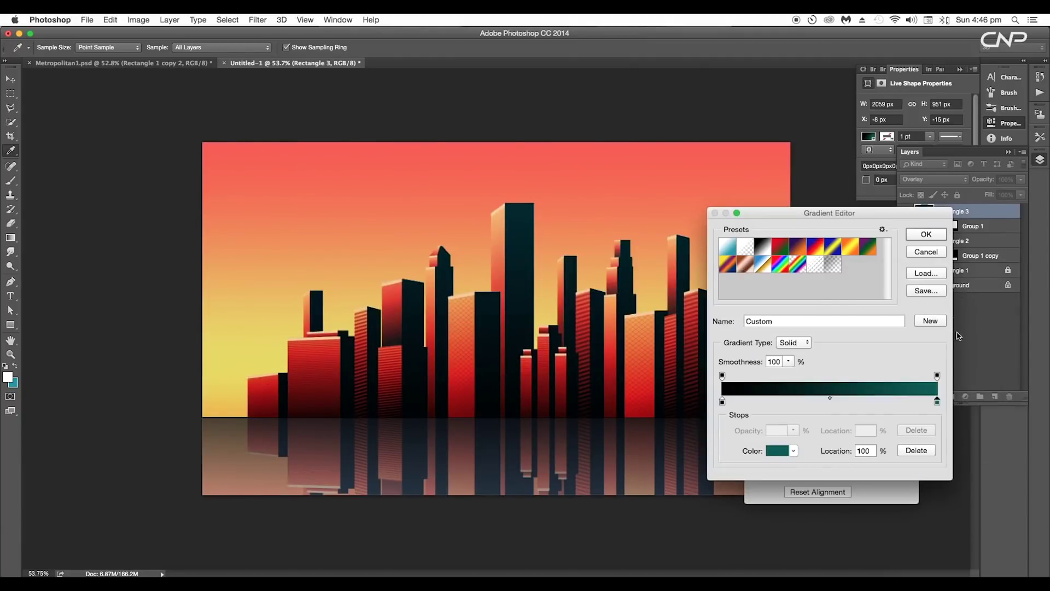
Make the opacity stop at the 100% location of Rectangle 3's gradient fully transparent.
click(936, 376)
click(793, 433)
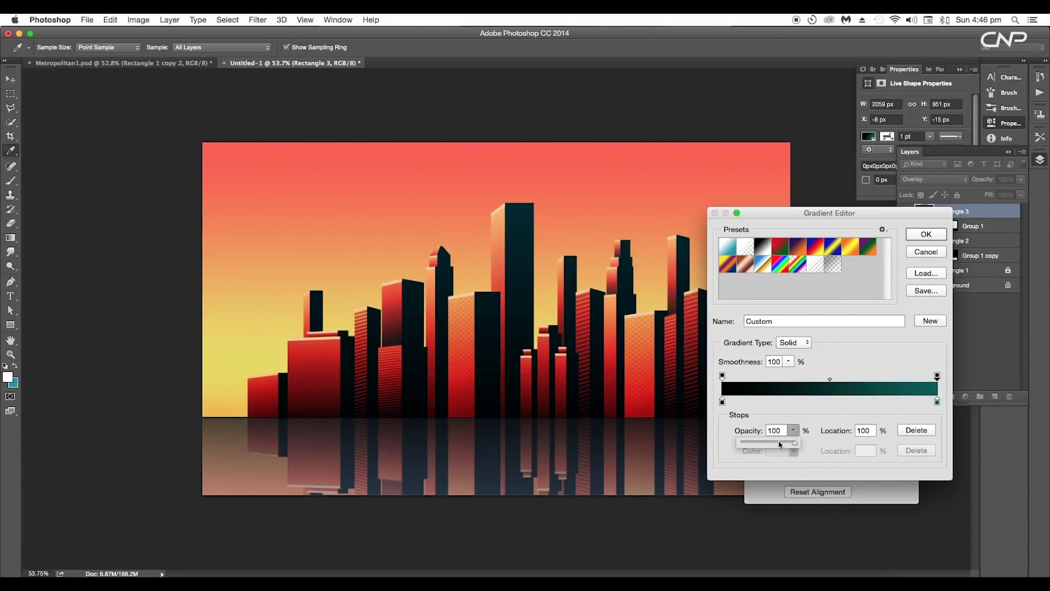
drag(777, 441, 674, 436)
Recolour the black start stop of Rectangle 3's gradient to dark teal 055a67 and apply the gradient.
click(723, 403)
double_click(723, 401)
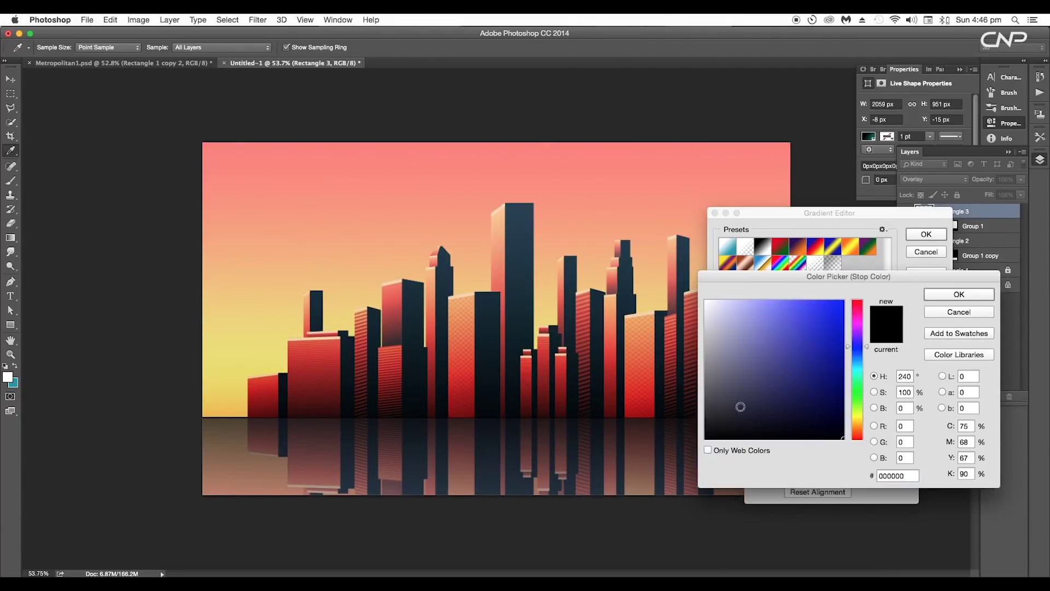
click(857, 363)
click(836, 385)
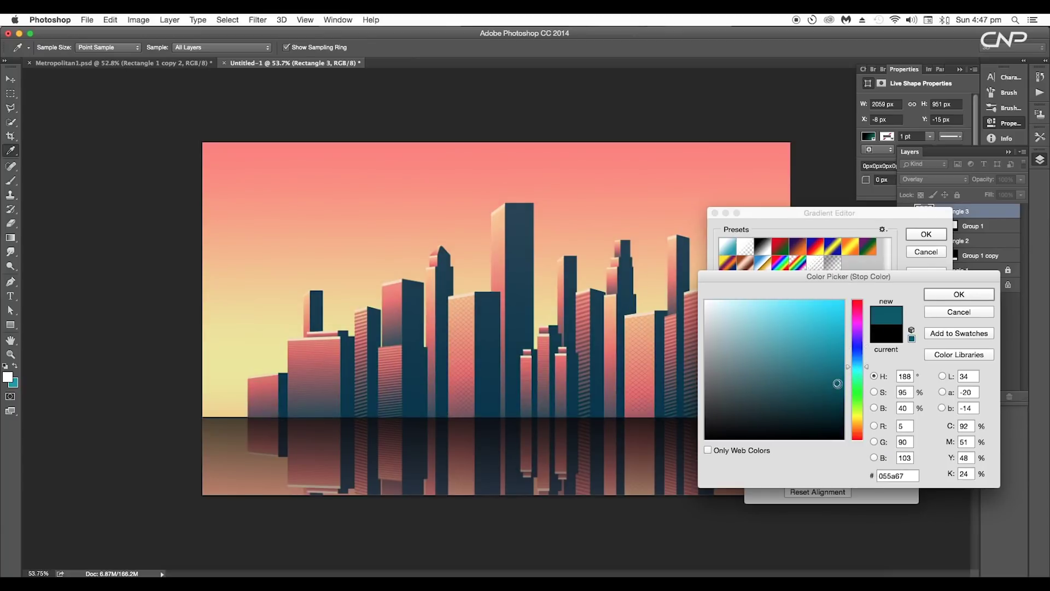
click(958, 294)
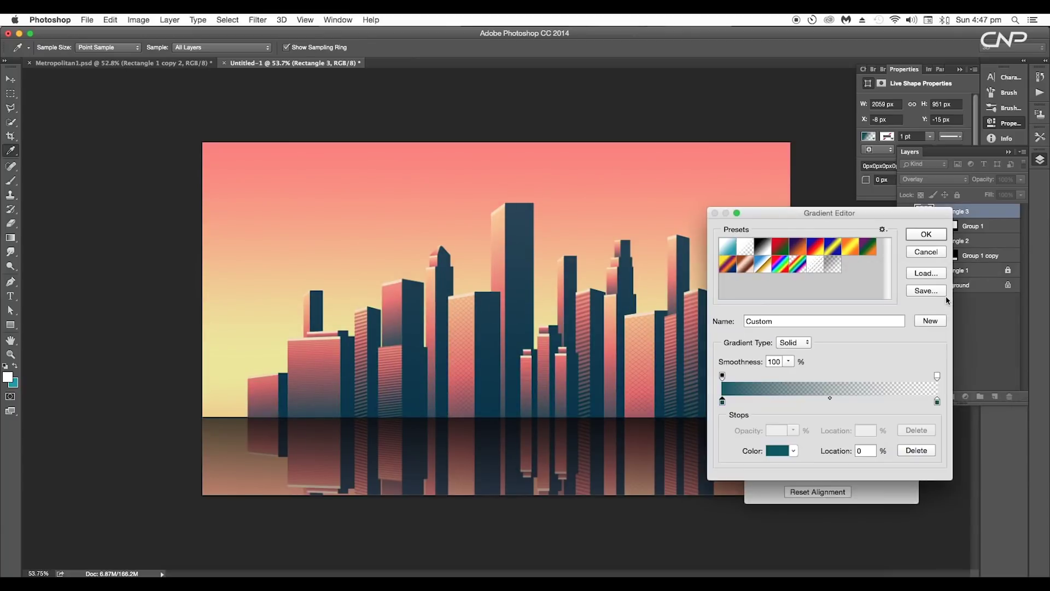
click(925, 234)
click(891, 388)
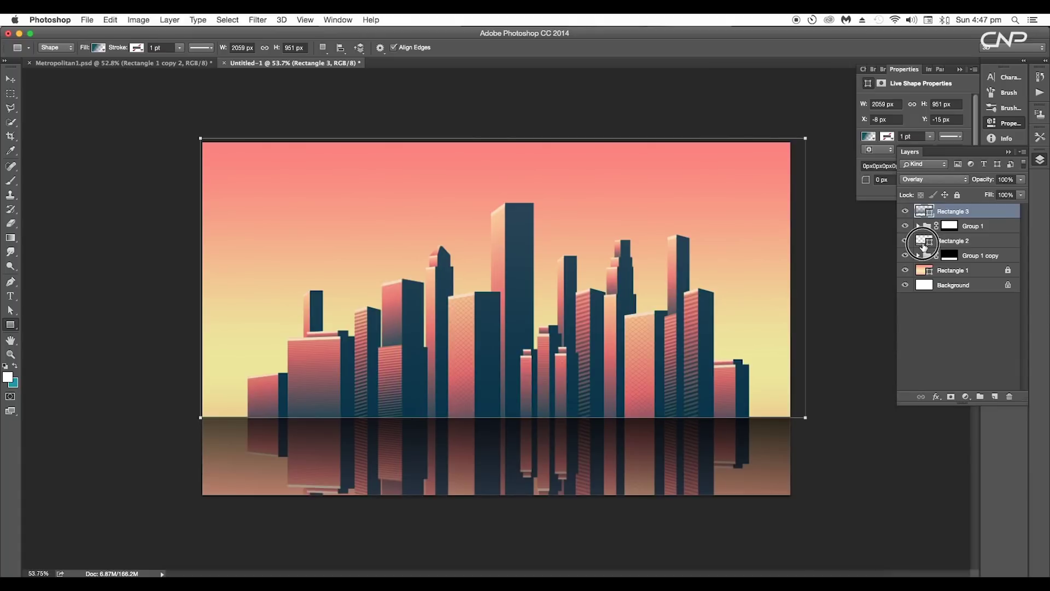
Set the opacity stop at the white end of Rectangle 2's gradient to 0%.
double_click(924, 240)
click(813, 390)
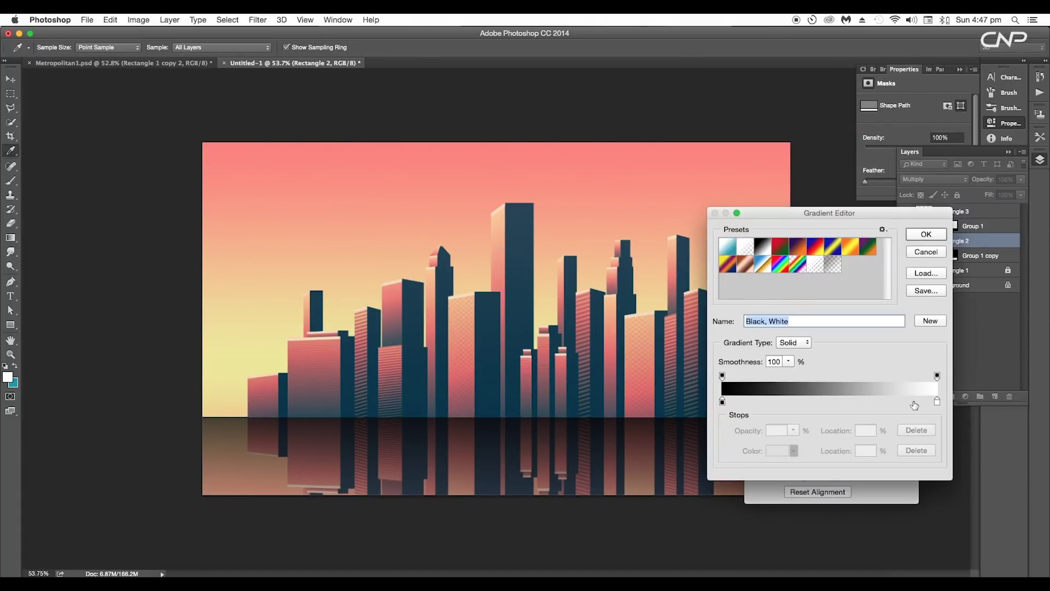
click(937, 403)
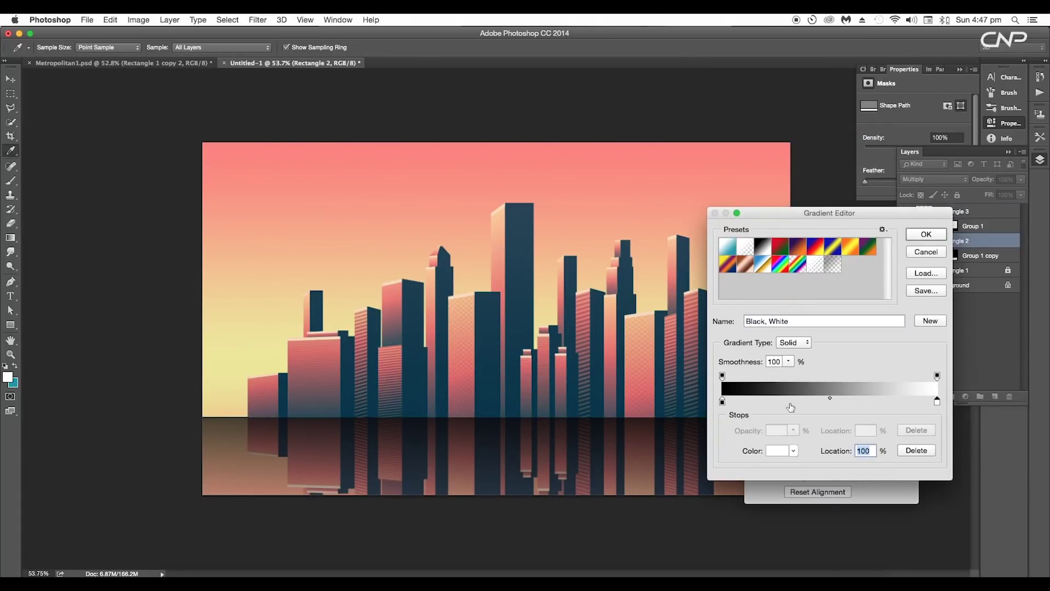
click(937, 377)
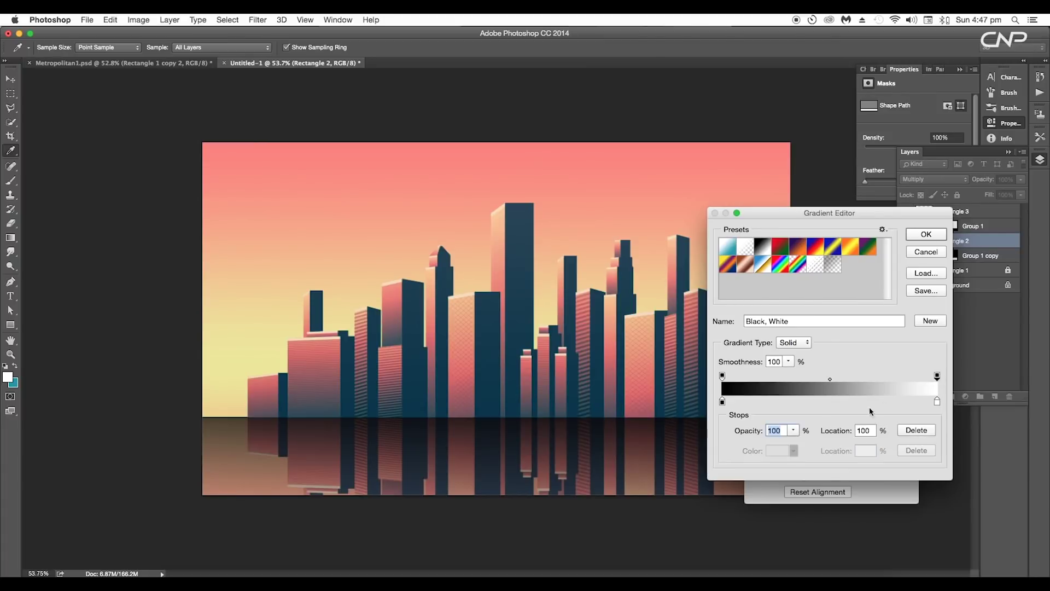
click(793, 430)
drag(796, 442, 707, 438)
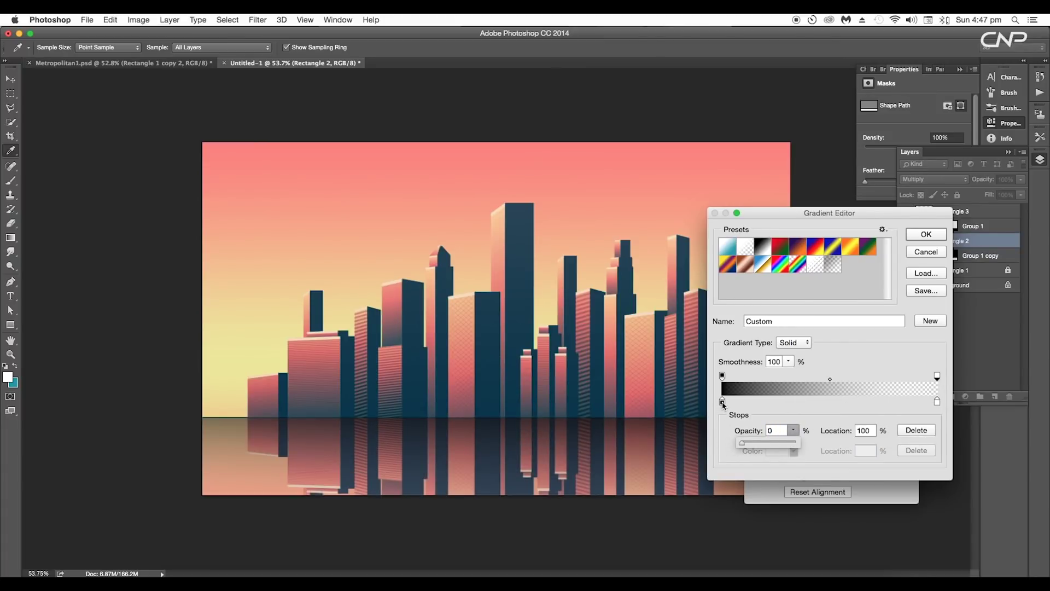
Recolour the black stop of Rectangle 2's gradient to dark teal at location 6% and apply the gradient.
double_click(722, 403)
drag(858, 371, 856, 365)
click(835, 408)
click(934, 294)
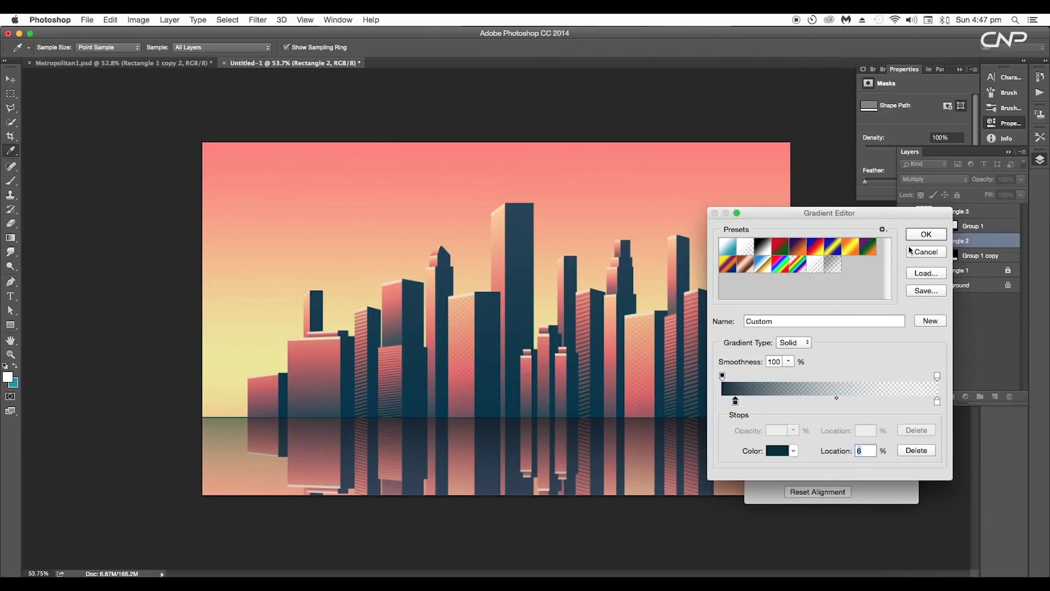
click(926, 235)
click(893, 452)
Add a new layer above Rectangle 3 and draw a rectangle about 2008 × 330 px across the building bases down to the horizon.
click(955, 211)
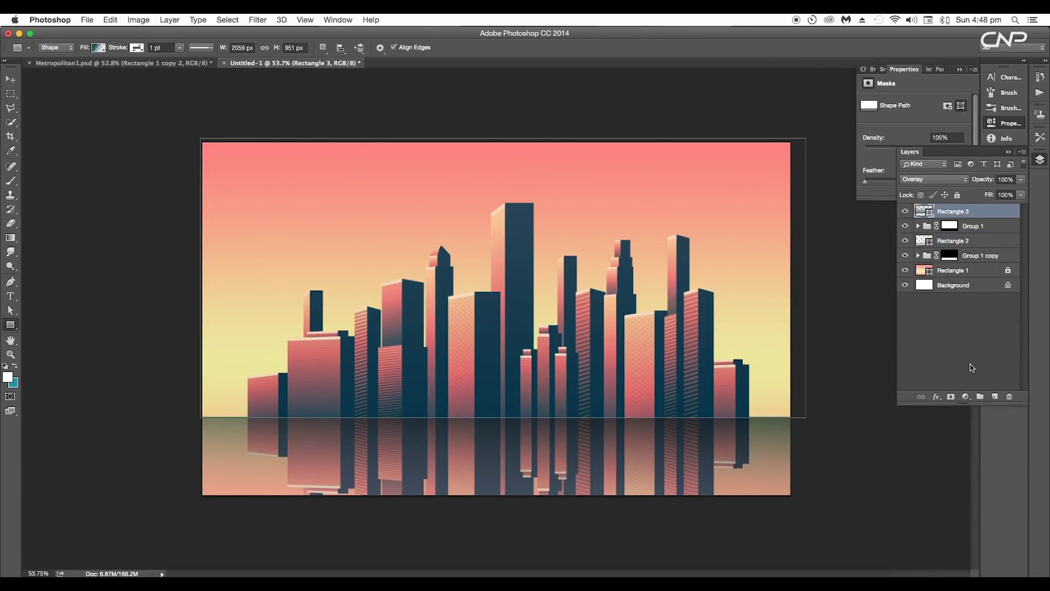
click(995, 397)
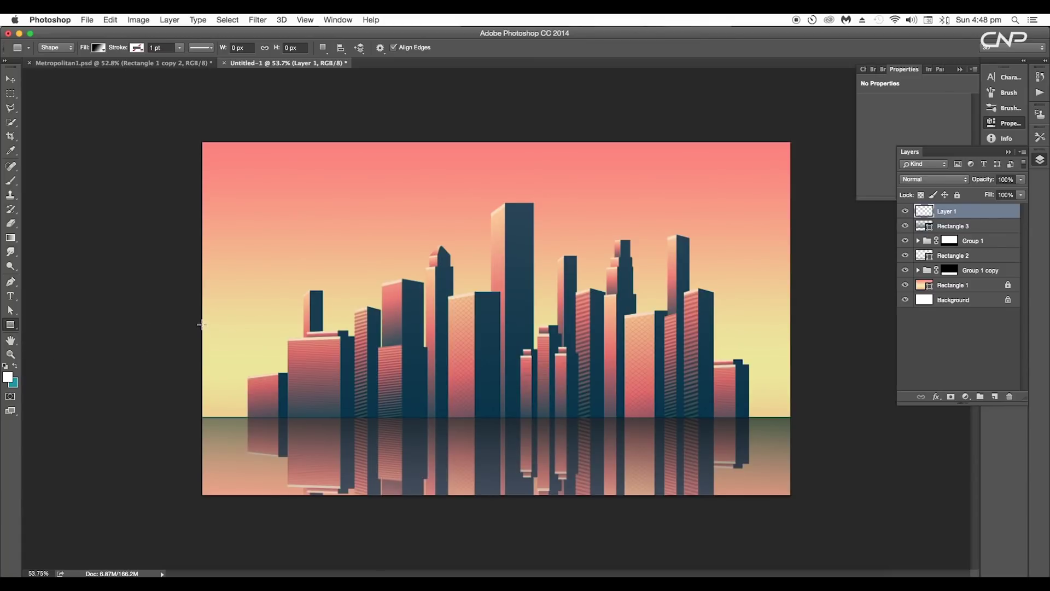
drag(201, 324, 792, 417)
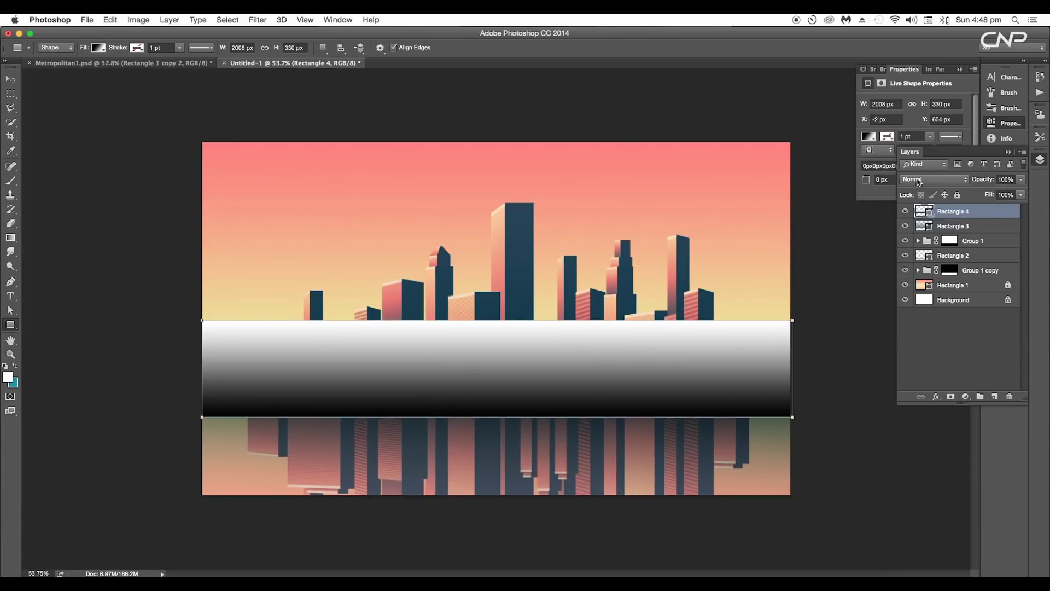
Set Rectangle 4's blend mode to Screen and turn its gradient to -90° so the white end lies along the horizon.
click(919, 182)
click(921, 256)
double_click(923, 211)
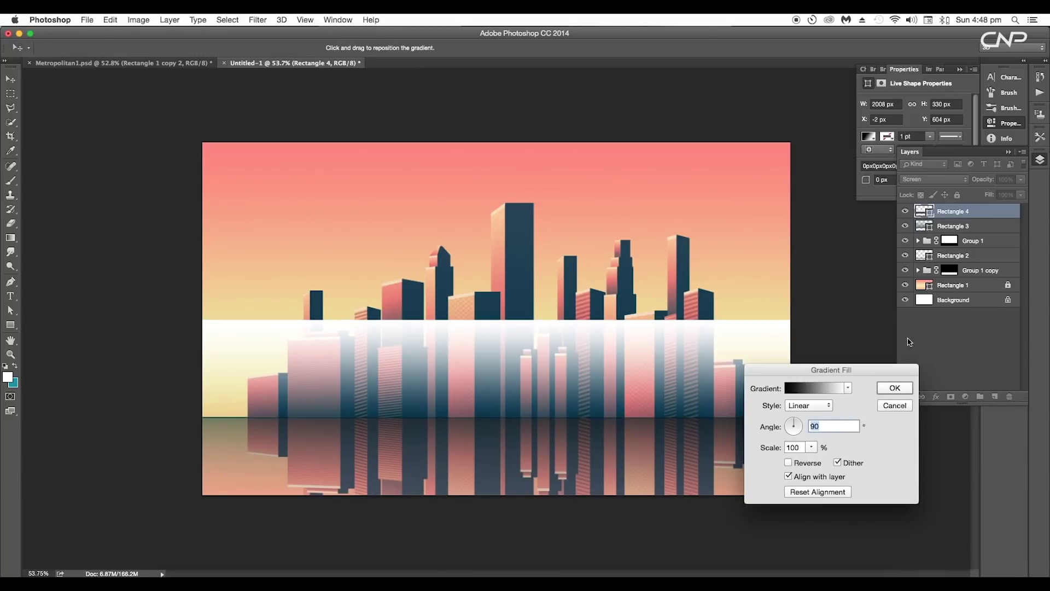
click(795, 437)
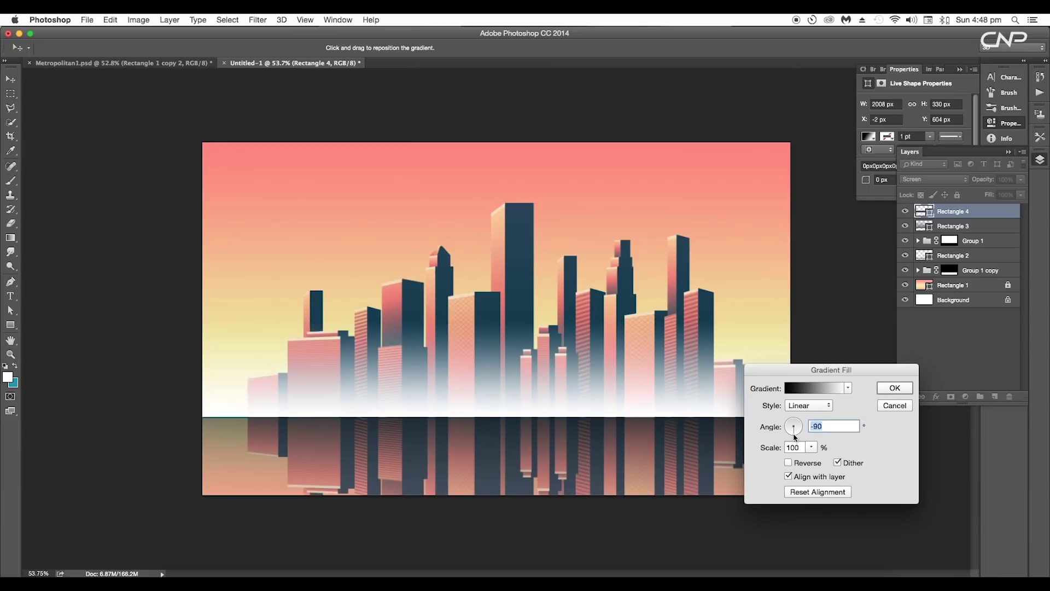
Set the opacity stop at the black end of Rectangle 4's gradient to 0%.
click(815, 388)
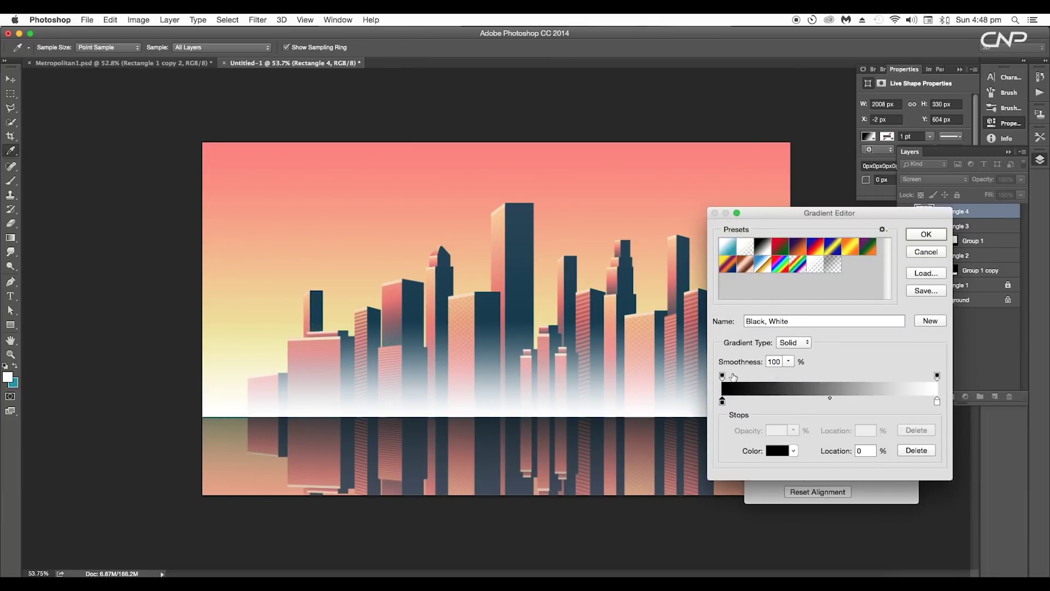
click(722, 376)
click(793, 431)
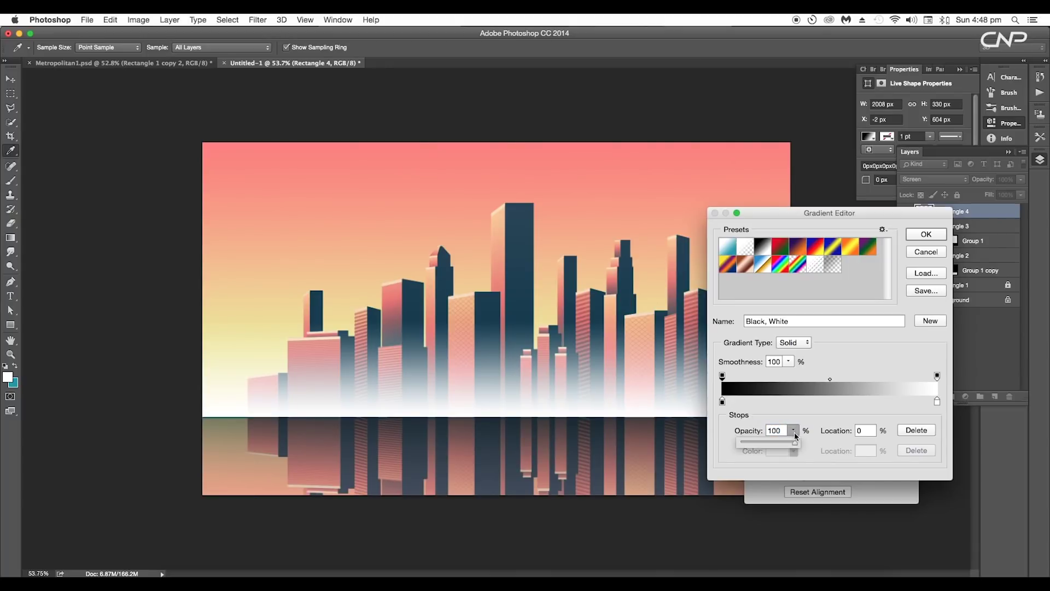
drag(752, 444, 689, 435)
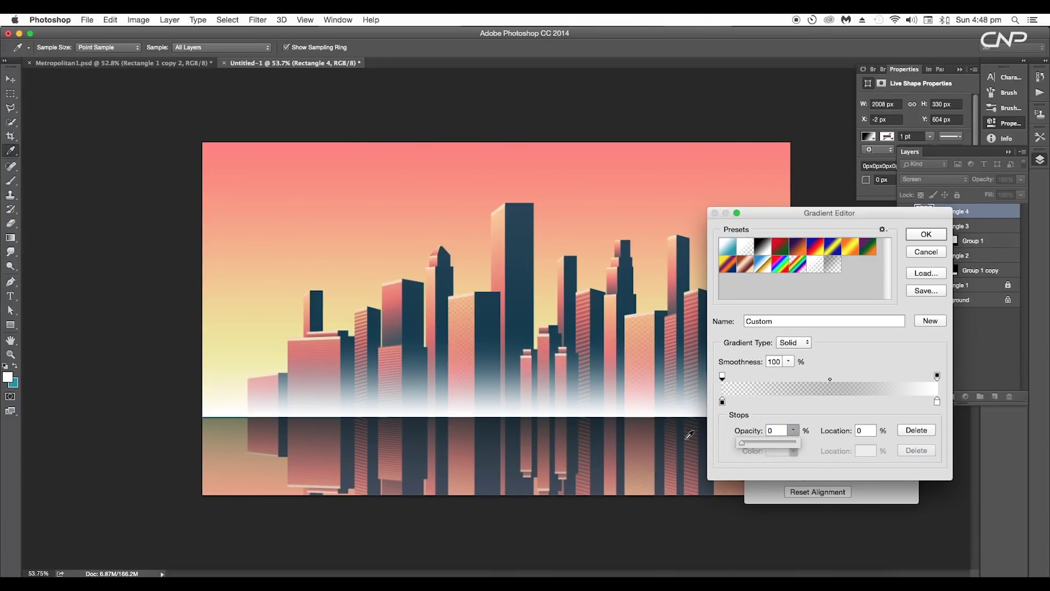
Recolour the white stop of Rectangle 4's gradient to grey-blue 446675 at location 79% and apply the gradient.
click(938, 405)
click(938, 402)
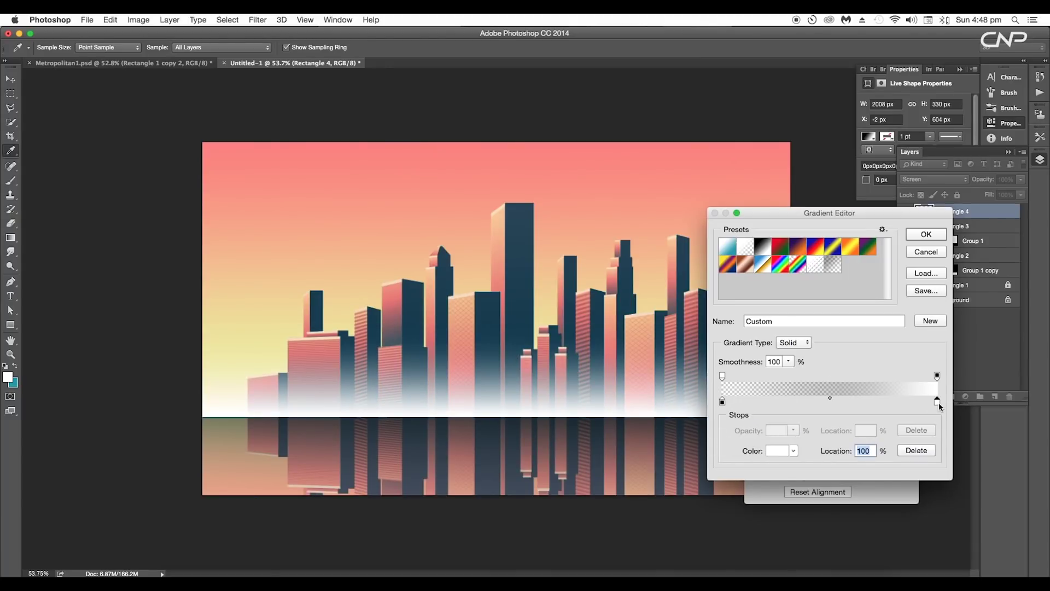
double_click(938, 404)
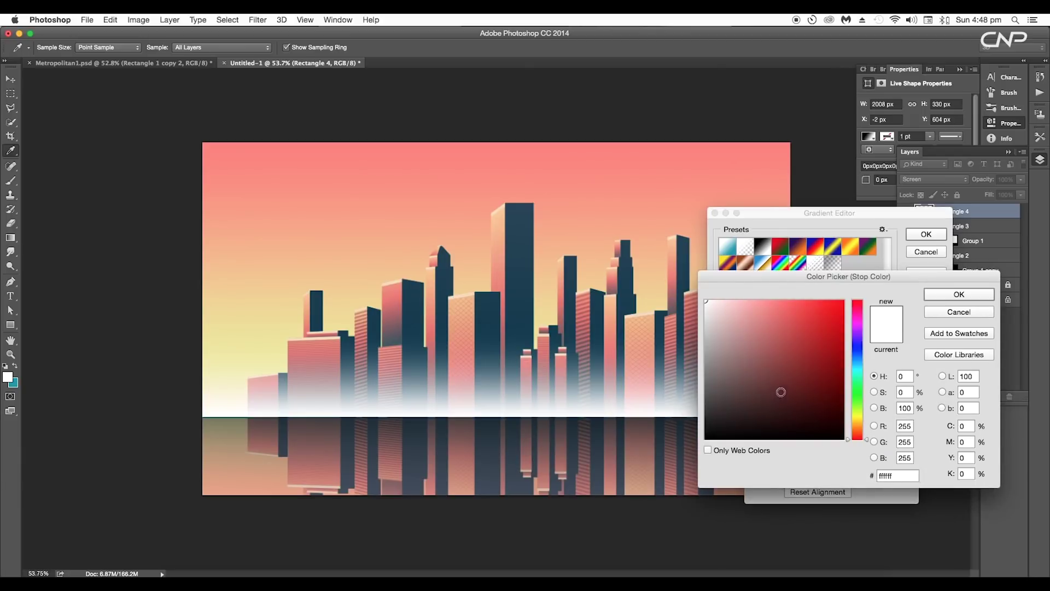
click(857, 404)
drag(860, 406, 860, 375)
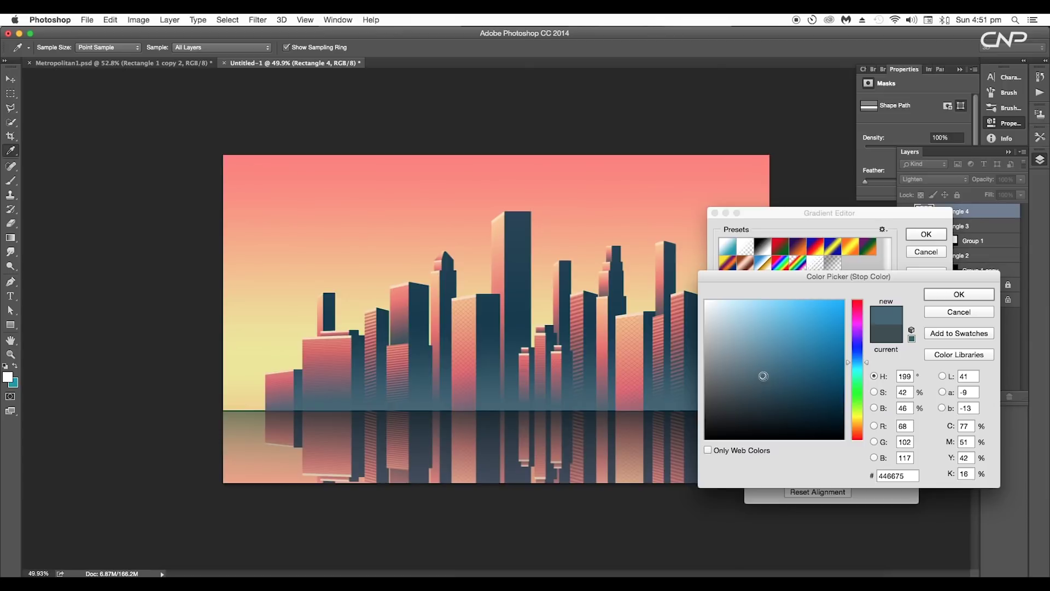
click(928, 300)
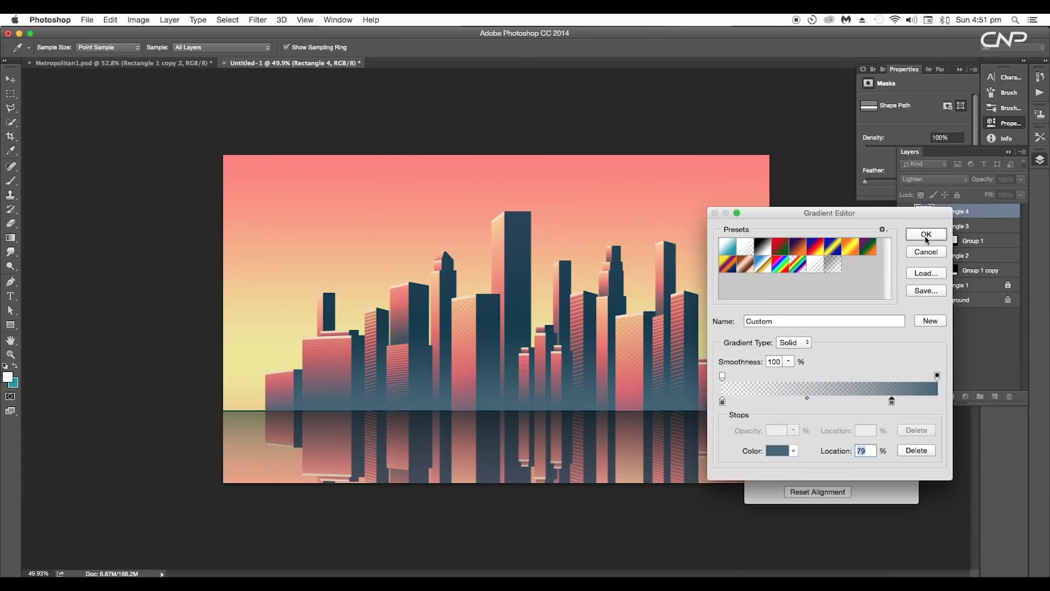
click(924, 236)
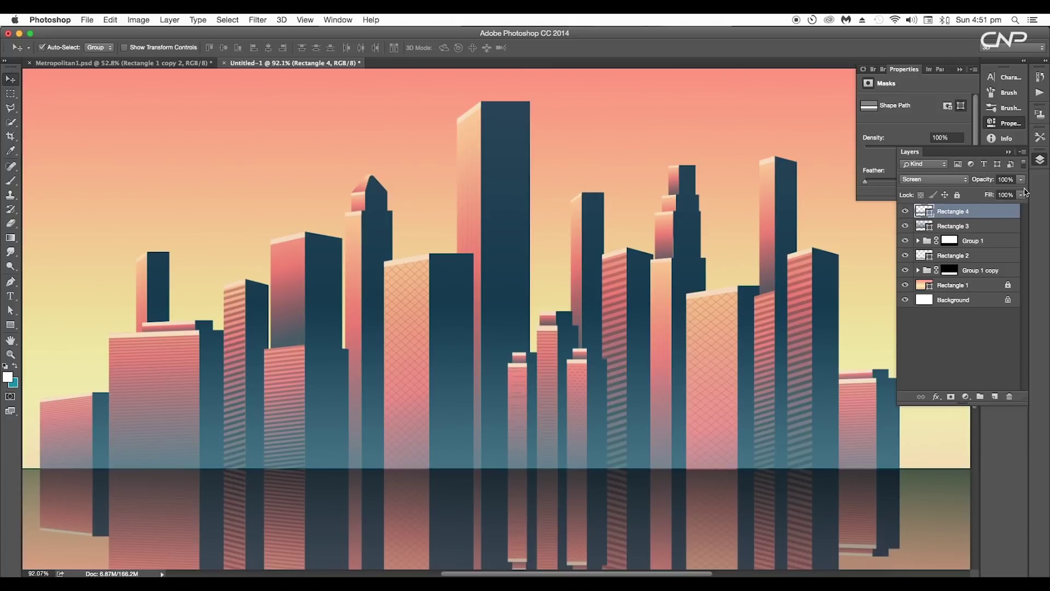
Switch Rectangle 4's blend mode to Lighten and reduce its gradient scale to about 83%.
click(961, 181)
click(924, 163)
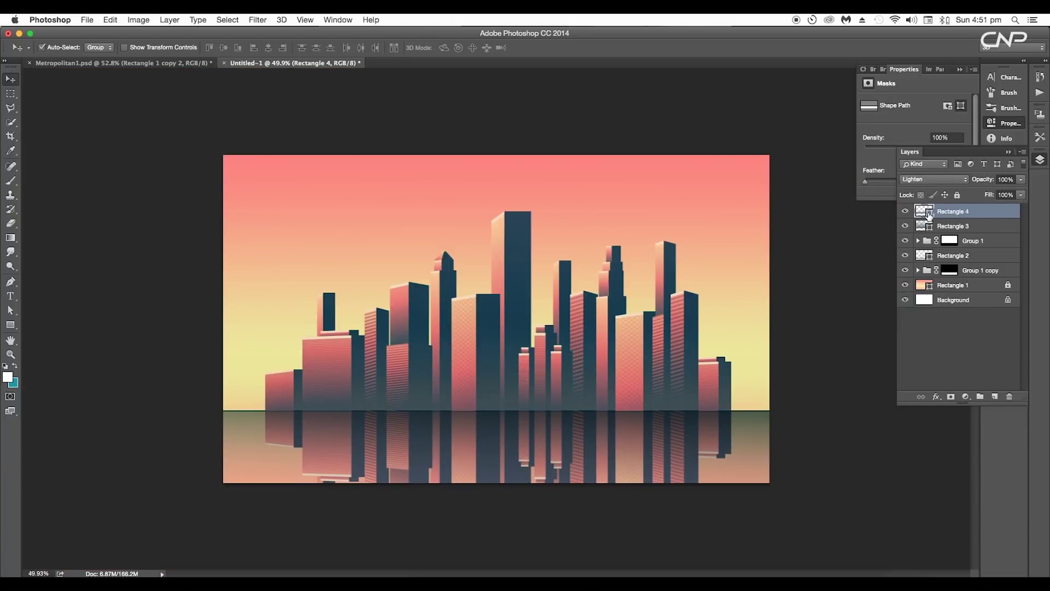
double_click(928, 213)
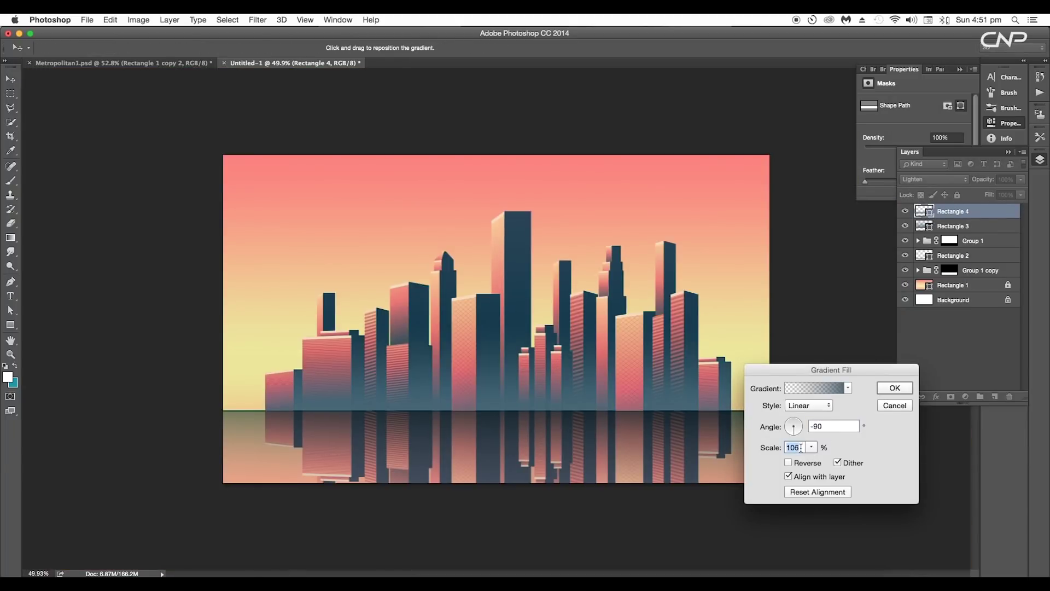
mouse_move(811, 448)
mouse_down()
mouse_move(809, 461)
mouse_move(819, 462)
mouse_up()
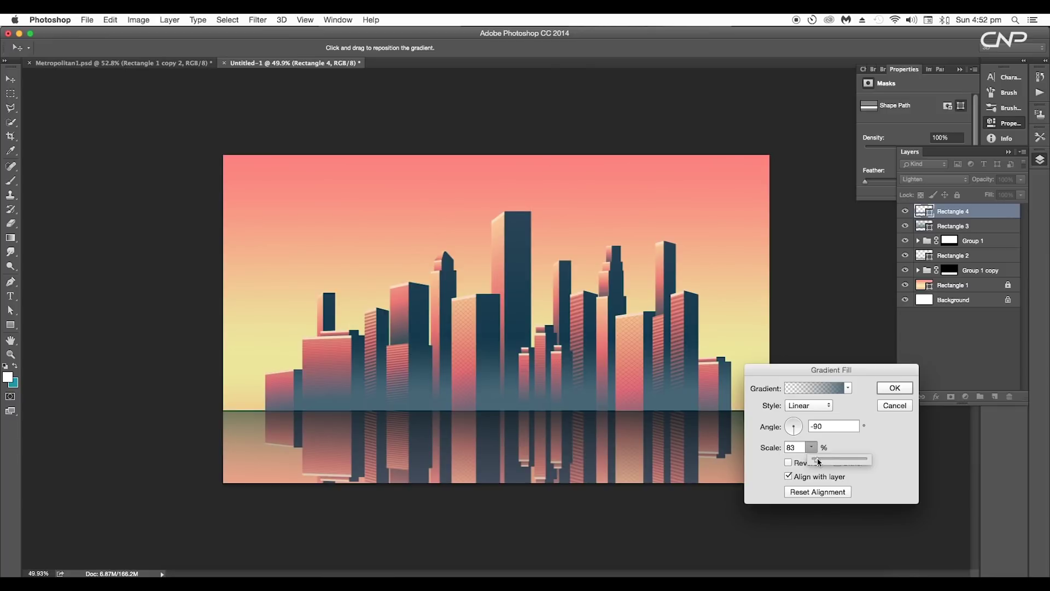
click(886, 389)
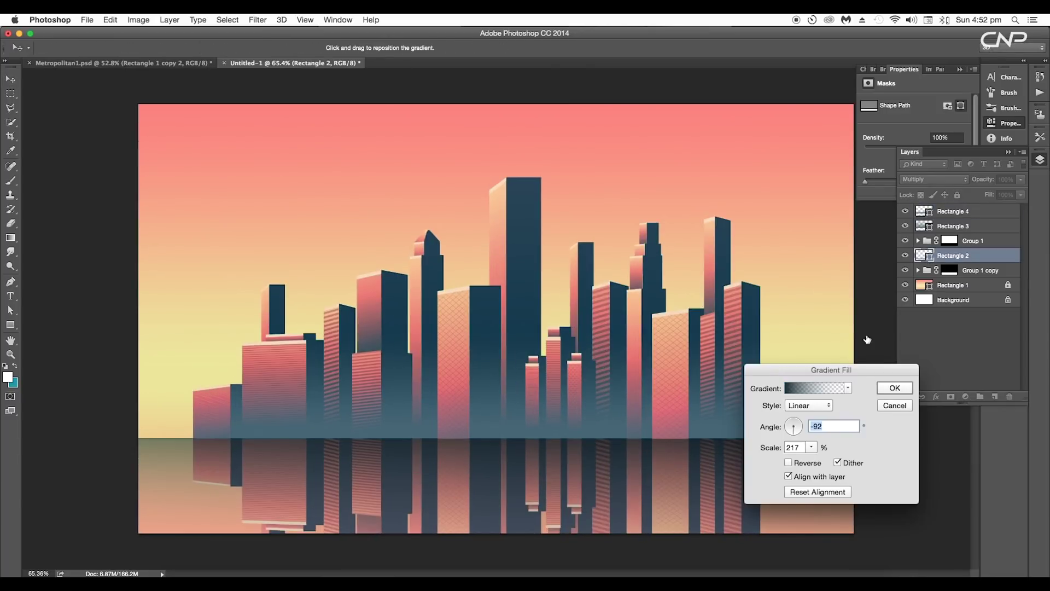
Recolour the white stop of Rectangle 2's gradient to dark slate 1f282c, raise its end opacity to about 39% and apply the gradient.
click(818, 388)
double_click(938, 405)
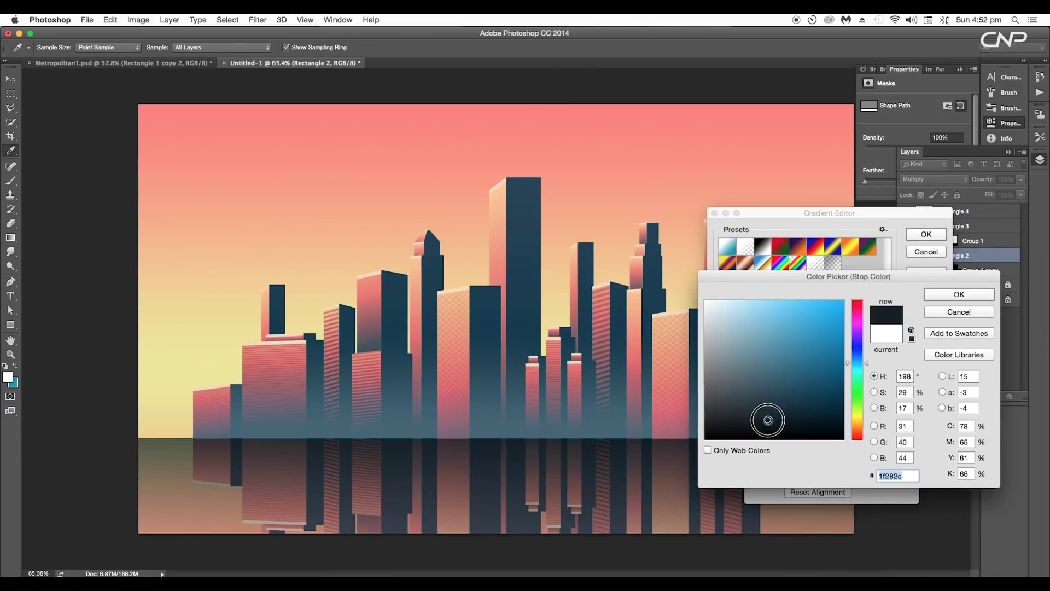
click(768, 420)
click(958, 295)
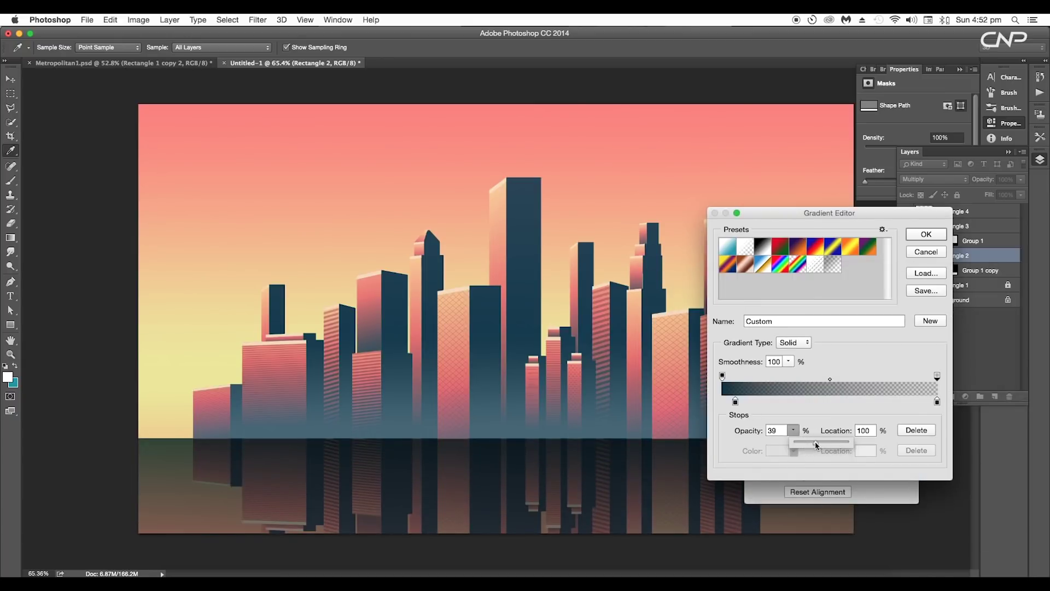
click(926, 234)
key(Return)
scroll(602, 336, up, 2)
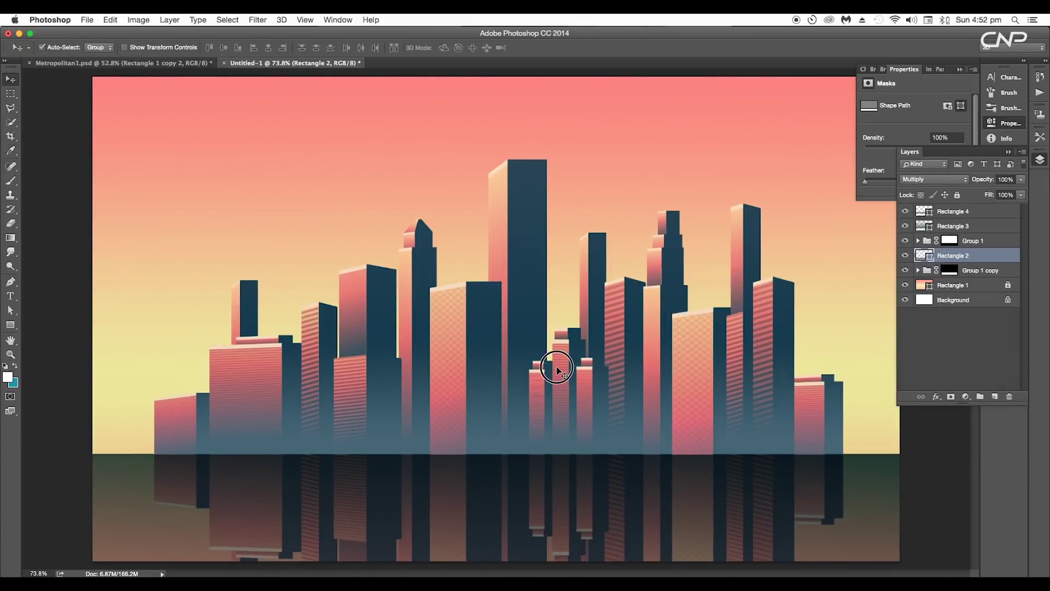
scroll(558, 366, down, 5)
scroll(572, 334, up, 5)
Switch to Metropolitan1.ai in Illustrator and select the black cloud shape beside the artboard for reference.
click(183, 64)
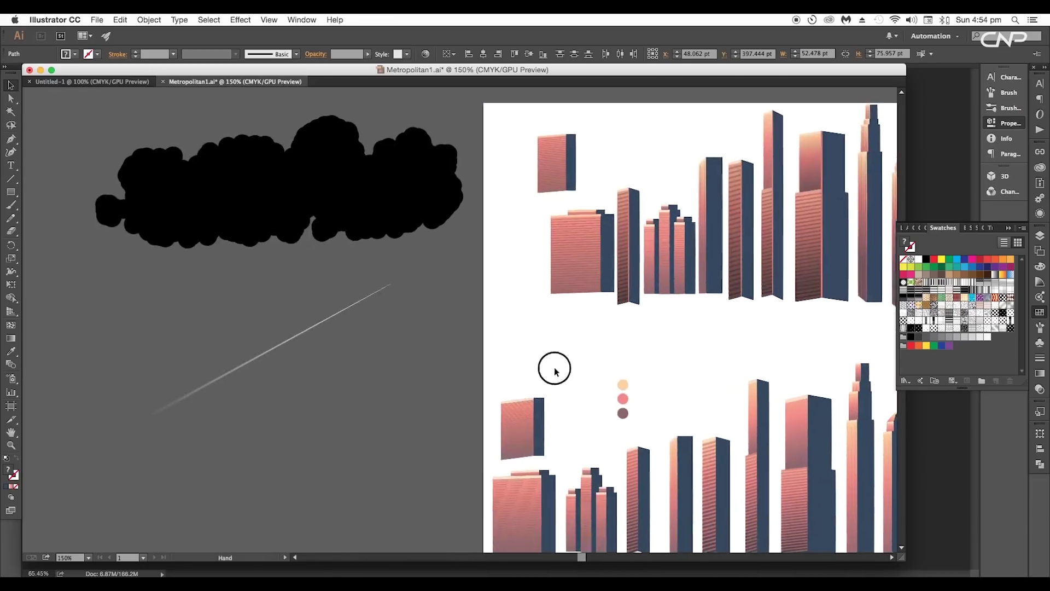
click(395, 225)
drag(295, 285, 421, 319)
click(342, 246)
click(385, 250)
drag(386, 253, 377, 230)
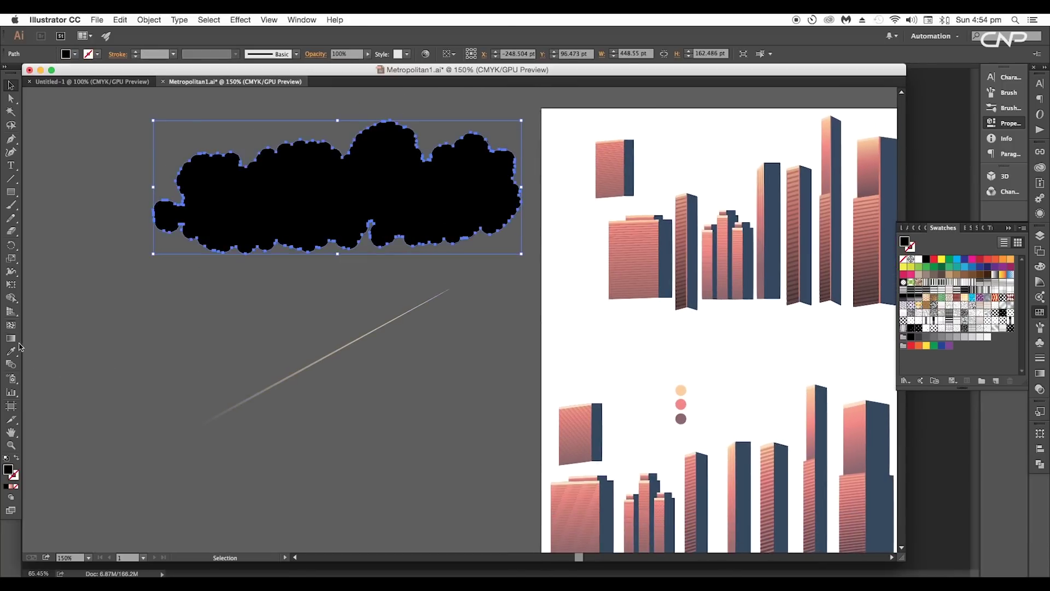
Draw a black circle 48 pt in diameter in the empty area below the diagonal light streak.
click(10, 192)
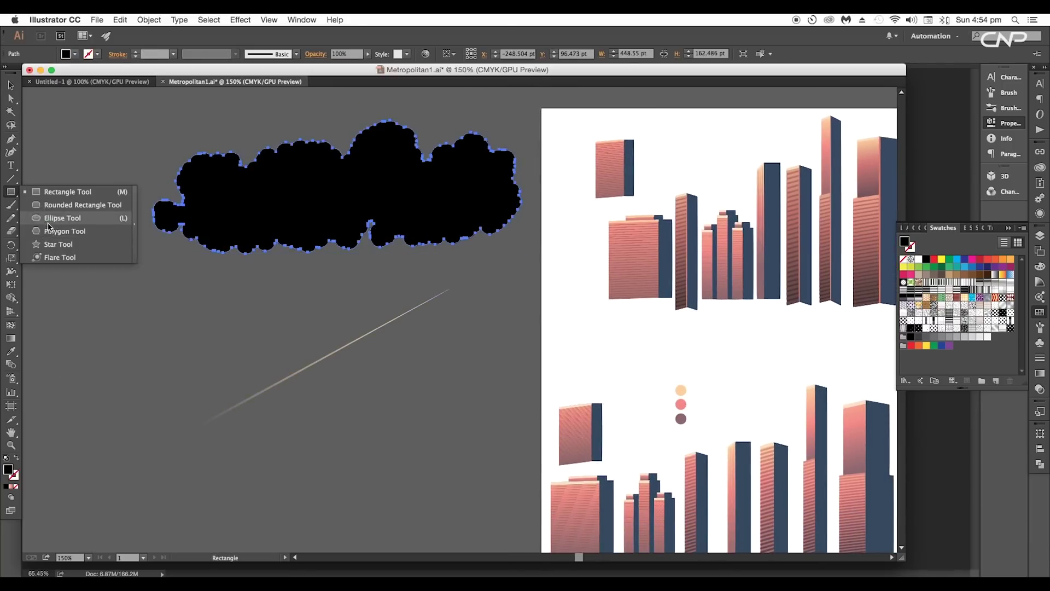
click(49, 218)
scroll(495, 415, down, 4)
mouse_move(317, 403)
mouse_down()
mouse_move(364, 446)
mouse_move(338, 414)
mouse_up()
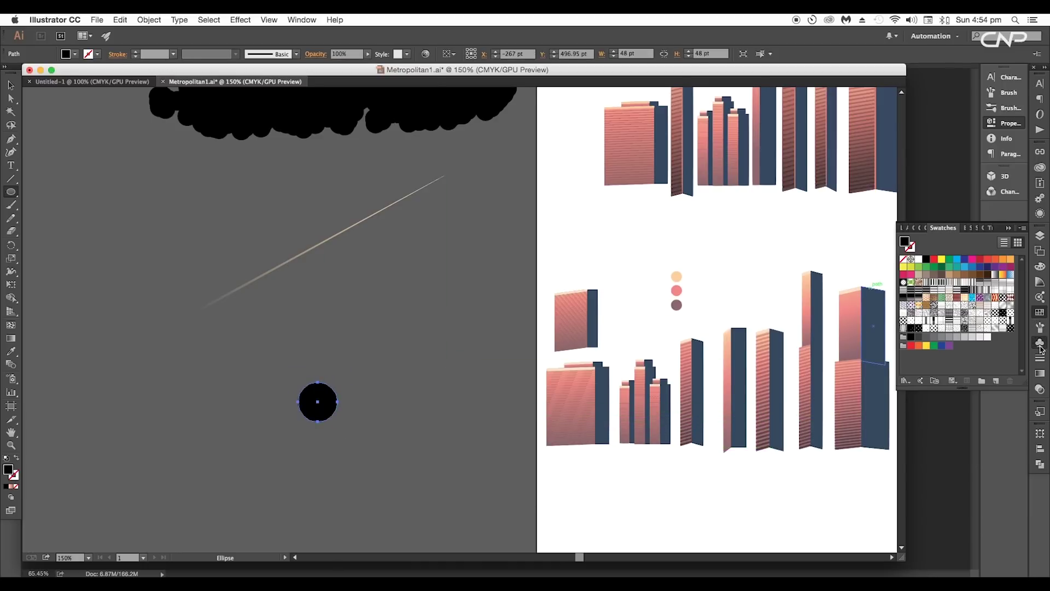
Save the black circle as a Movie Clip symbol named New Symbol 2 and delete the circle from the canvas.
click(1040, 345)
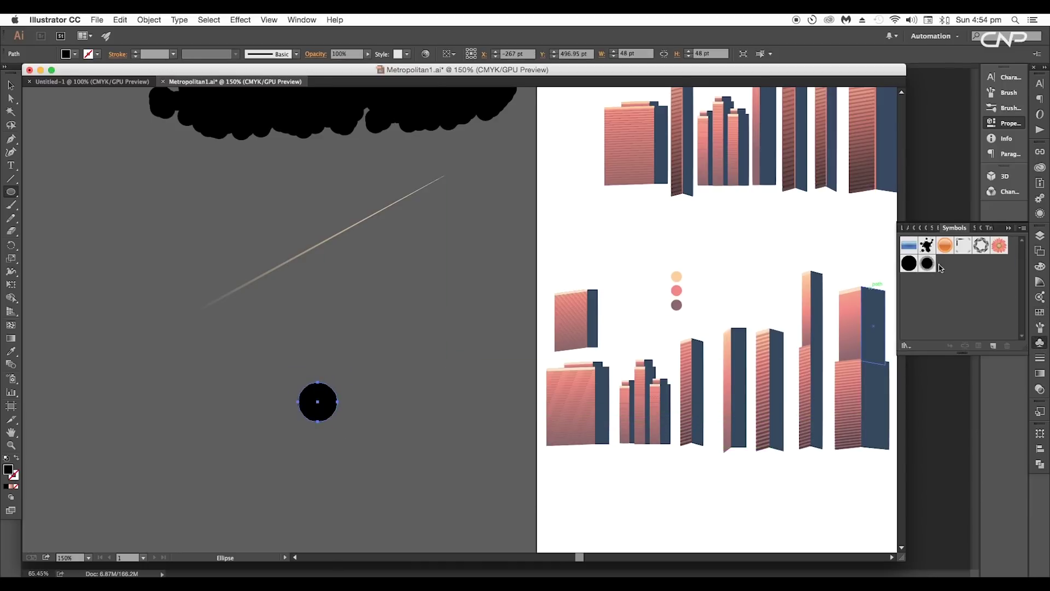
click(302, 20)
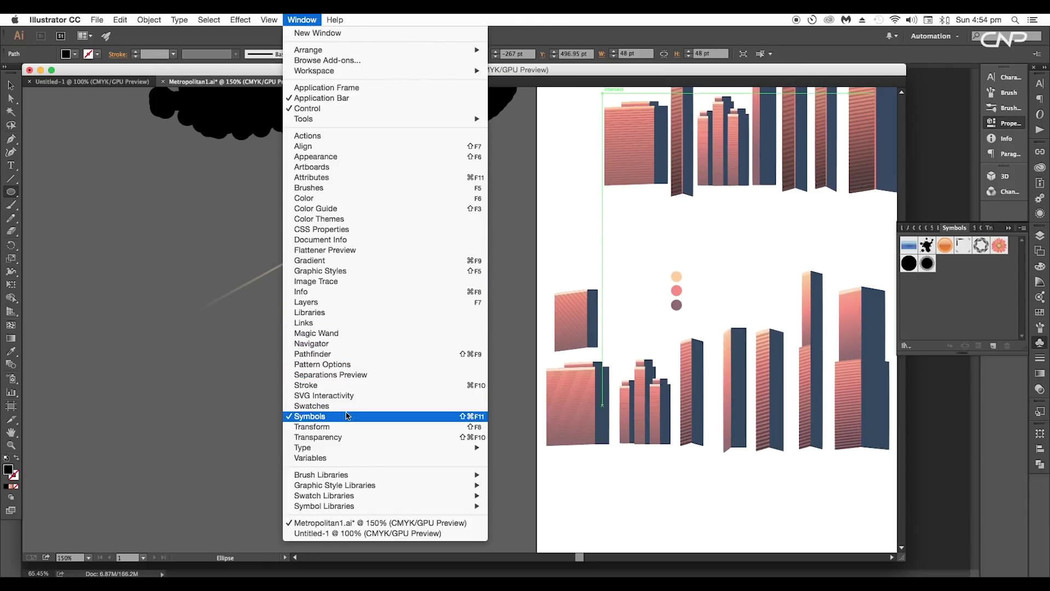
click(349, 419)
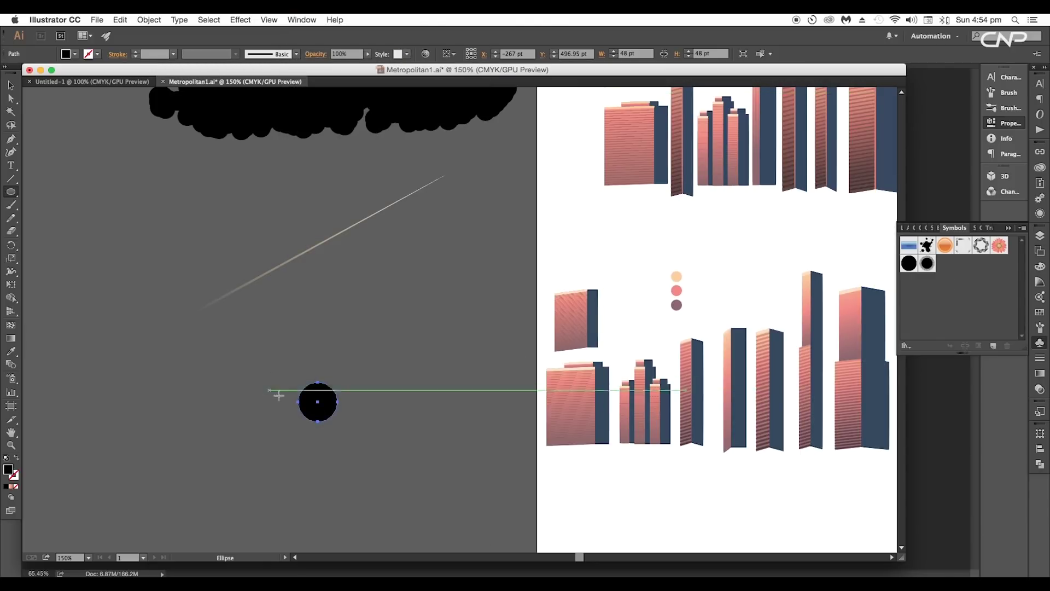
click(11, 85)
mouse_move(316, 400)
mouse_down()
mouse_move(891, 321)
mouse_move(956, 296)
mouse_up()
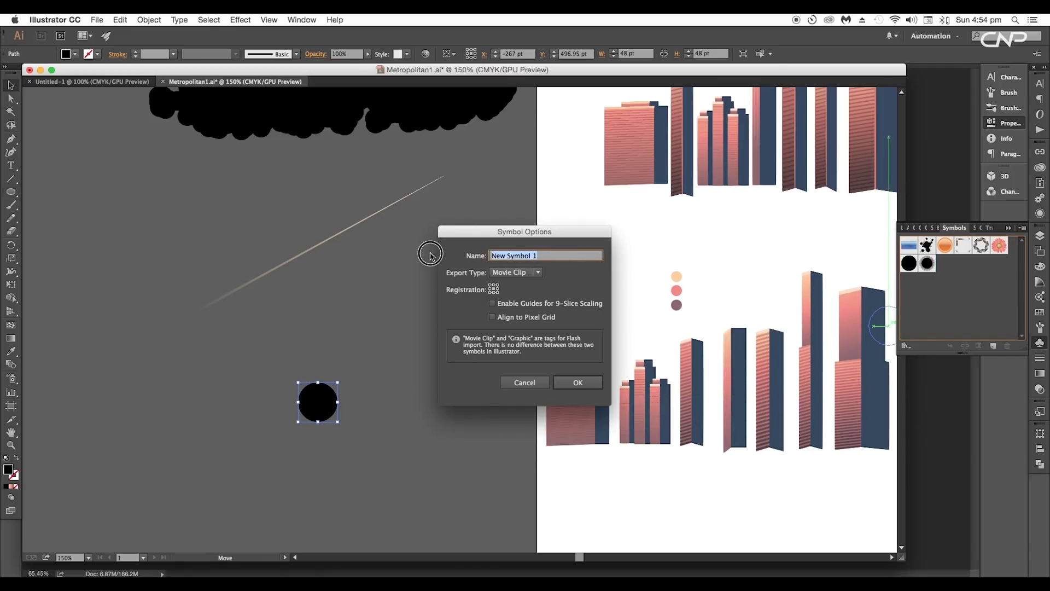
drag(532, 256, 553, 257)
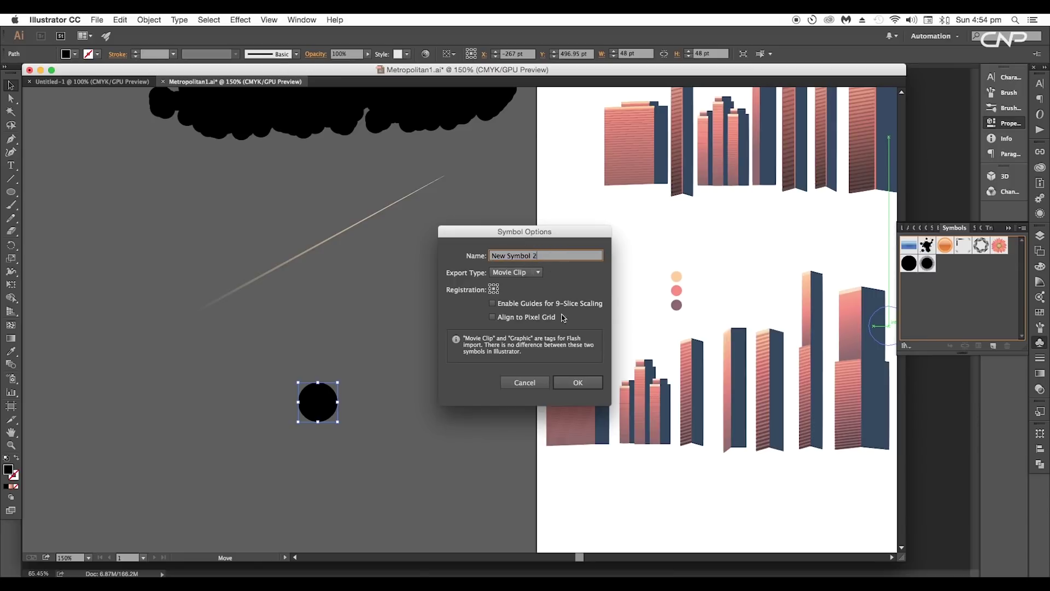
click(572, 381)
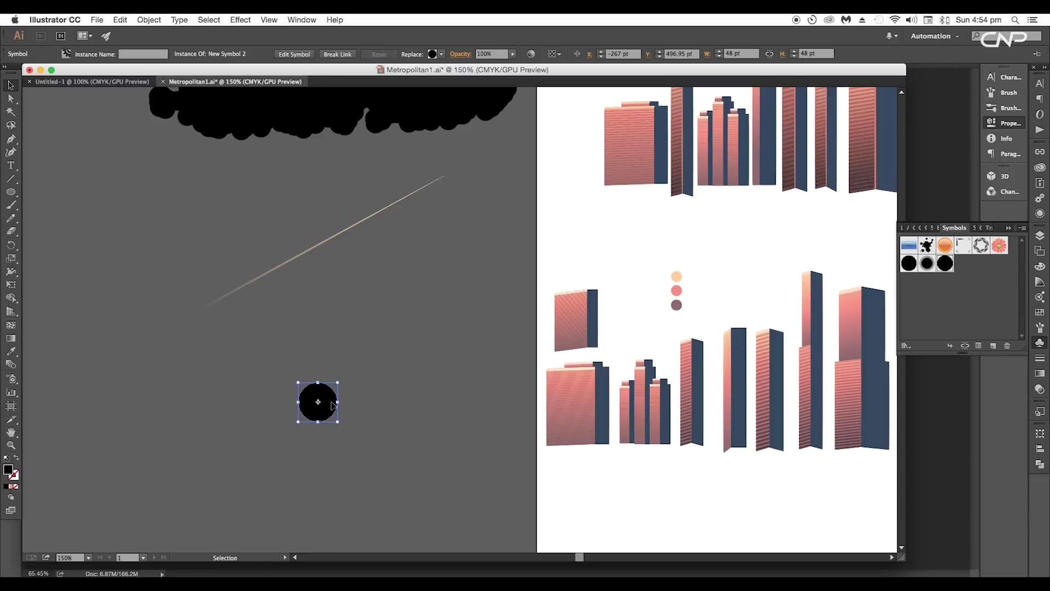
key(Delete)
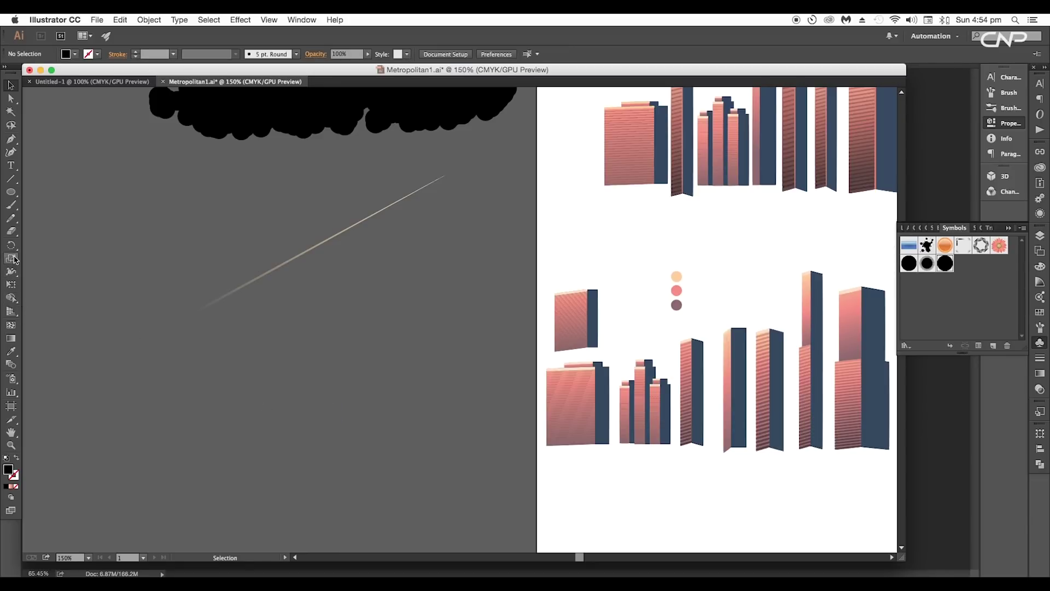
Activate the Symbol Sprayer and set its intensity to 8 and symbol set density to 5.
click(11, 378)
scroll(344, 249, up, 10)
scroll(345, 249, left, 3)
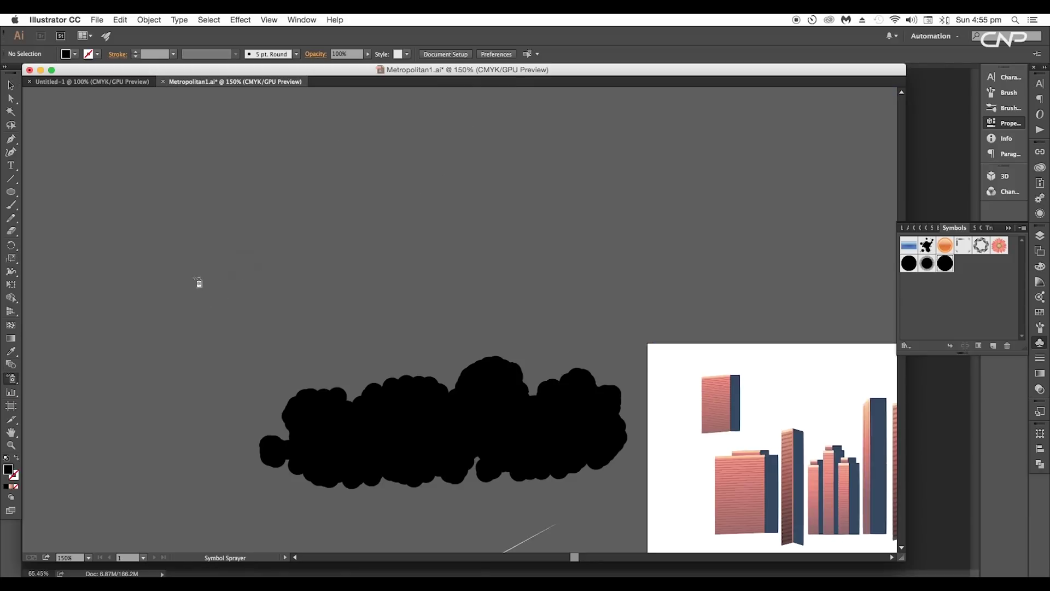
double_click(11, 378)
double_click(433, 209)
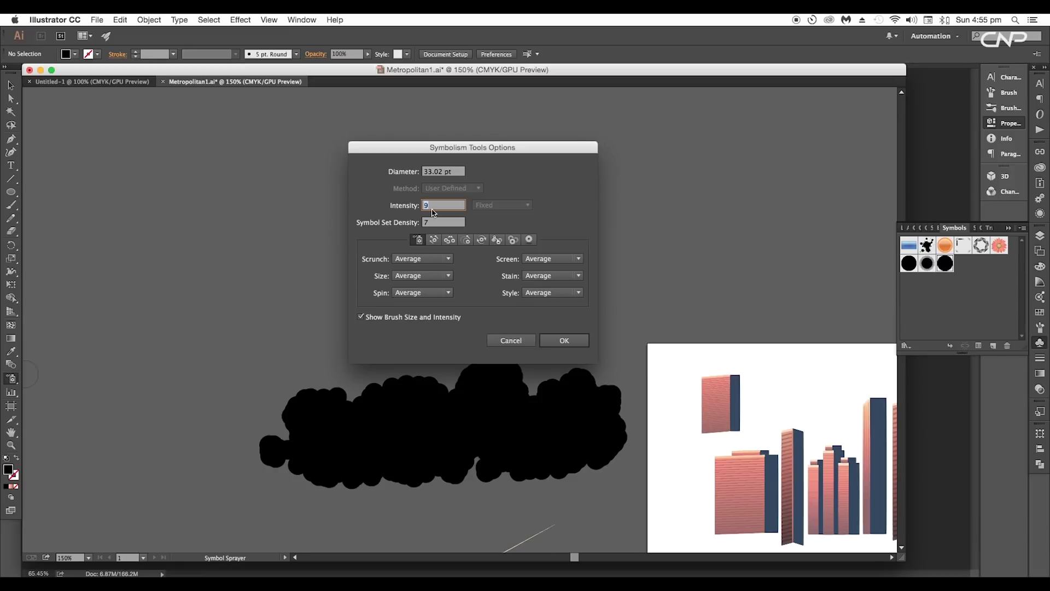
key(Tab)
text(5)
key(Tab)
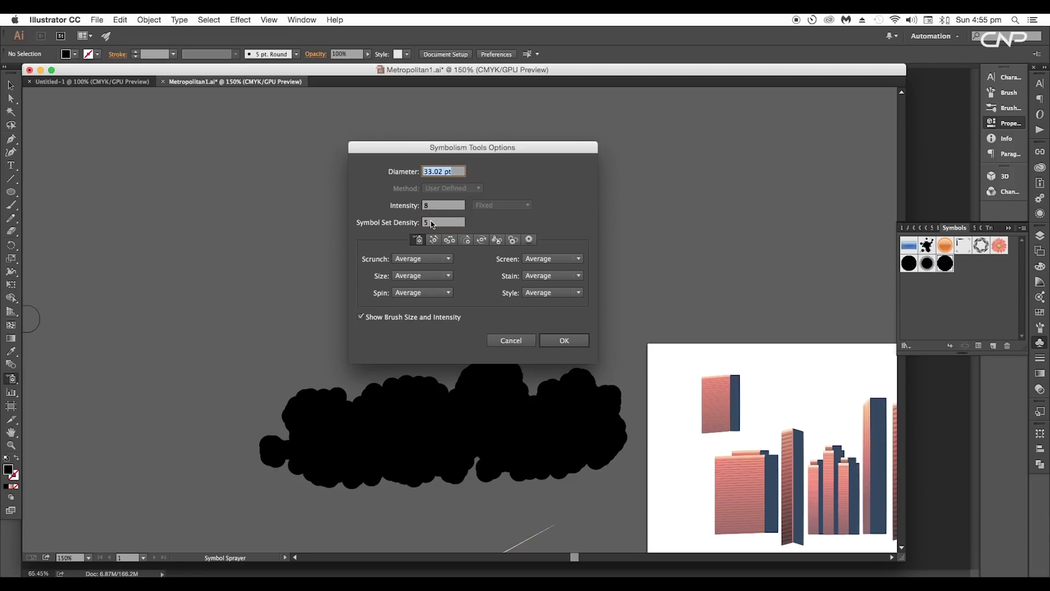
click(564, 340)
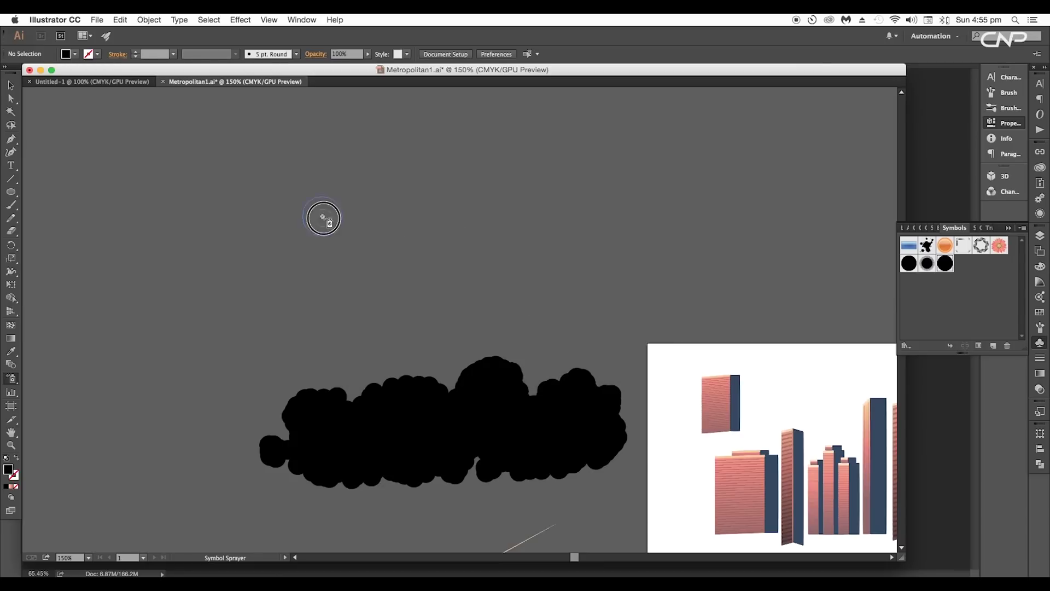
Spray the circle symbol into a solid cloud about 771 × 267 pt above the existing cloud, filling the gaps inside.
mouse_move(325, 218)
mouse_down()
mouse_move(372, 223)
mouse_move(454, 203)
mouse_move(488, 223)
mouse_move(555, 202)
mouse_move(598, 219)
mouse_move(594, 170)
mouse_move(574, 170)
mouse_move(600, 206)
mouse_up()
mouse_move(525, 202)
mouse_down()
mouse_move(375, 152)
mouse_move(317, 241)
mouse_move(260, 181)
mouse_move(241, 205)
mouse_up()
mouse_move(614, 241)
mouse_down()
mouse_move(662, 201)
mouse_move(685, 207)
mouse_move(668, 226)
mouse_move(604, 229)
mouse_move(647, 217)
mouse_move(559, 239)
mouse_move(581, 211)
mouse_up()
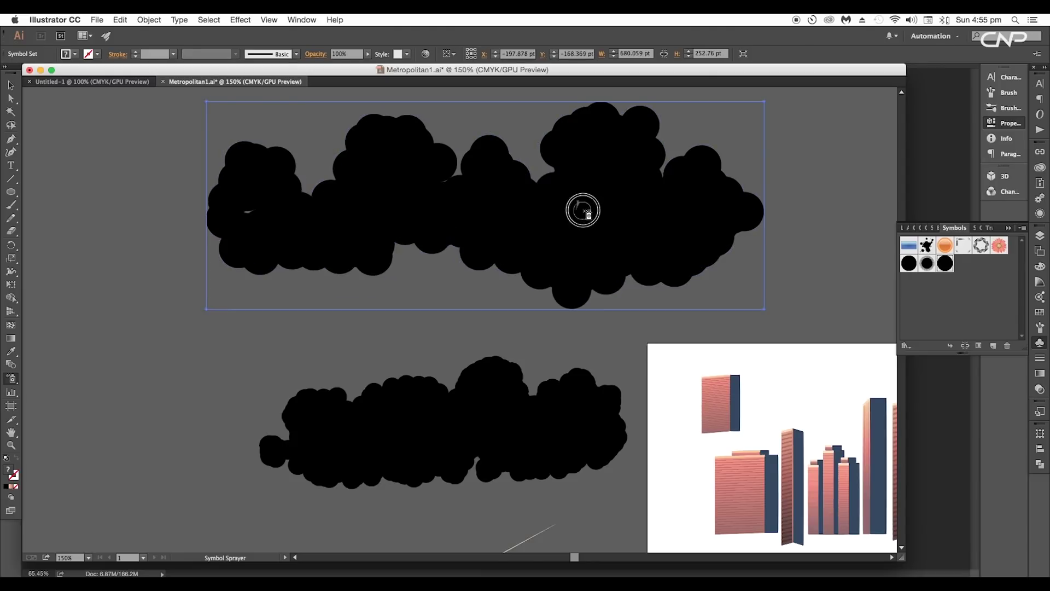
drag(396, 191, 381, 186)
drag(219, 210, 212, 219)
mouse_move(383, 195)
mouse_down()
mouse_move(403, 200)
mouse_move(246, 210)
mouse_move(276, 217)
mouse_move(268, 225)
mouse_move(314, 197)
mouse_up()
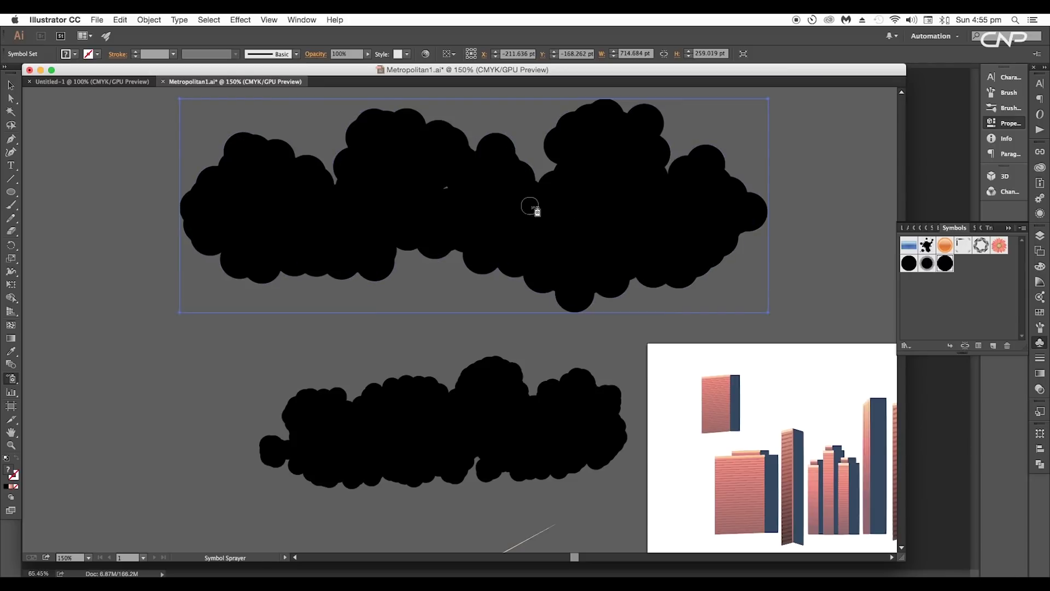
mouse_move(530, 206)
mouse_down()
mouse_move(773, 164)
mouse_move(761, 172)
mouse_up()
click(448, 188)
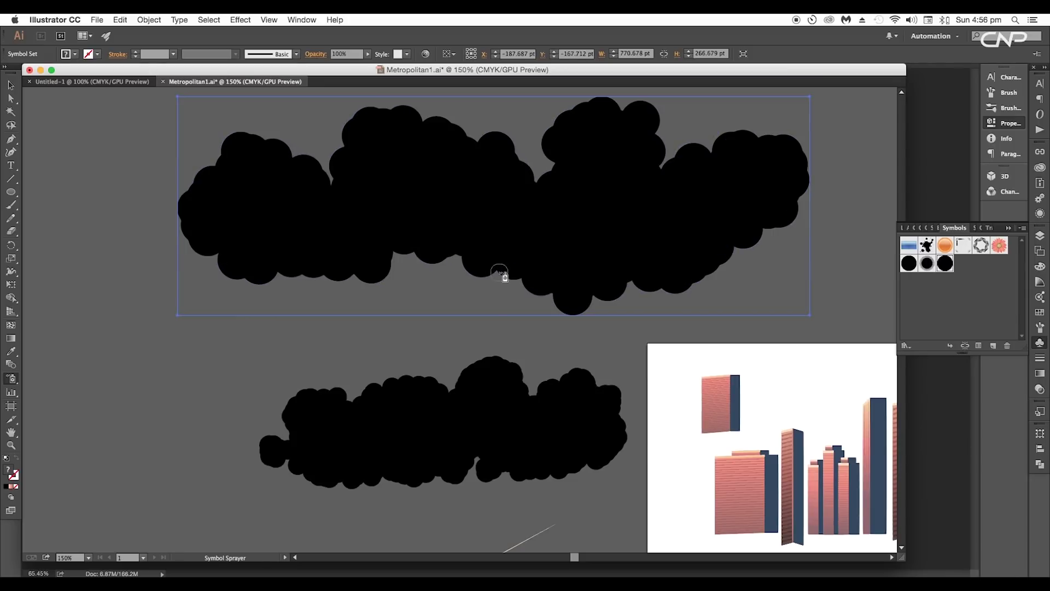
Expand the sprayed cloud's symbol set into separate symbol instances.
click(11, 85)
click(115, 164)
scroll(357, 270, down, 1)
scroll(363, 279, right, 3)
scroll(363, 279, up, 1)
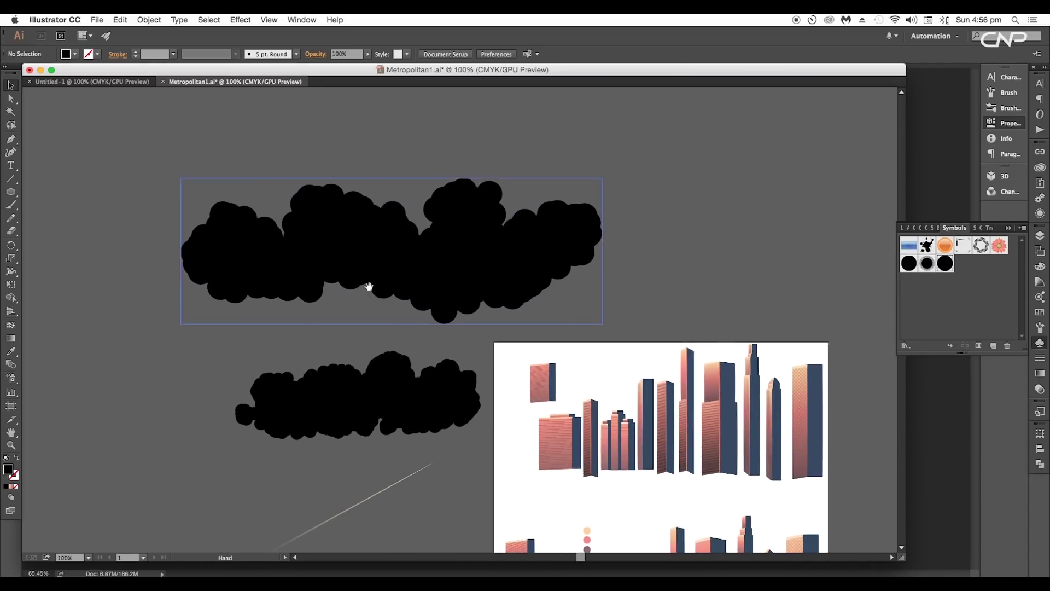
click(368, 284)
click(148, 19)
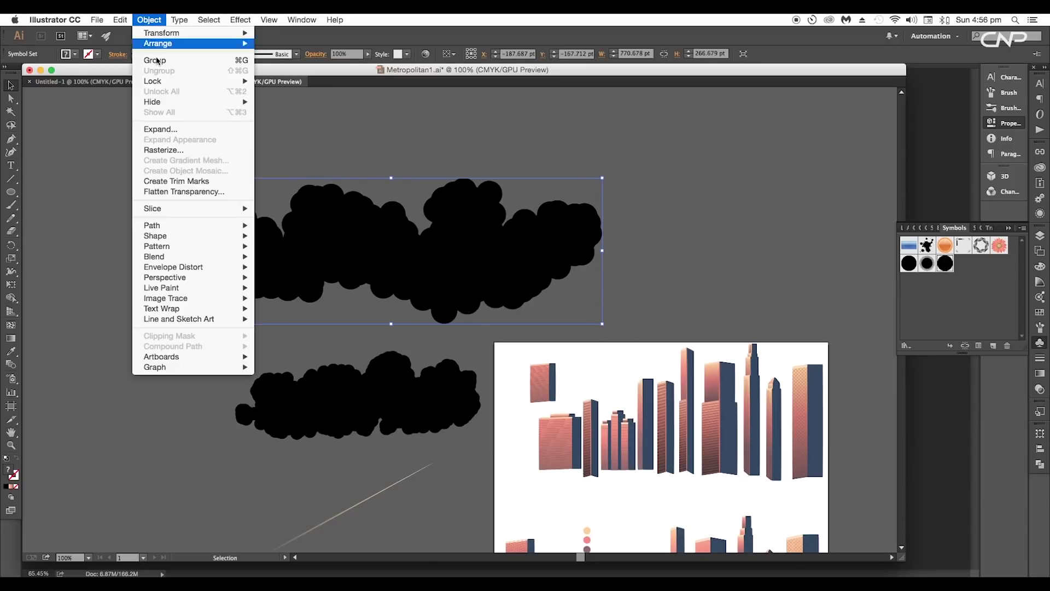
click(159, 129)
click(563, 374)
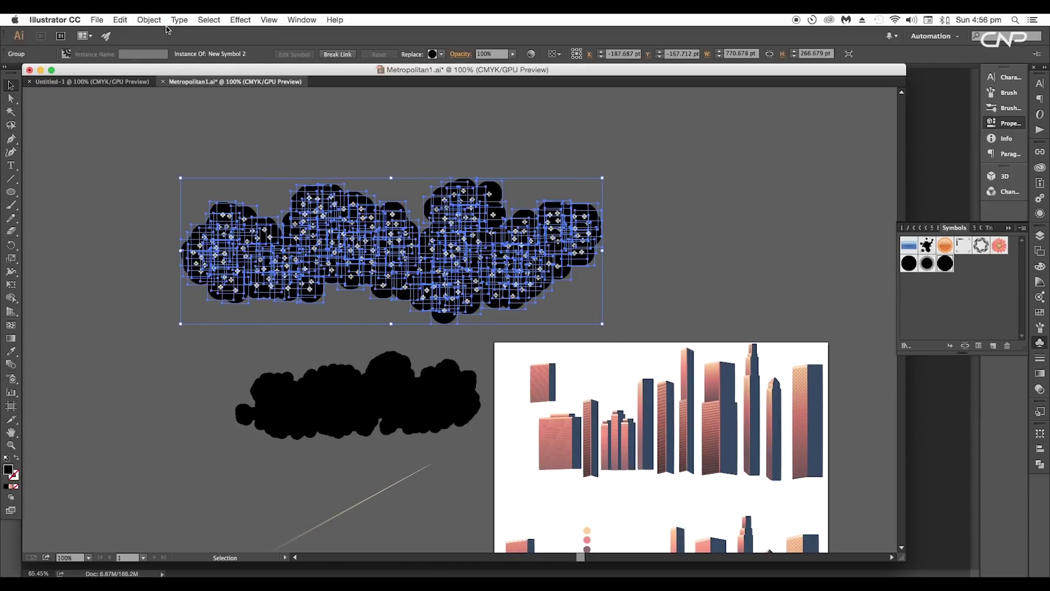
Expand the cloud's symbol instances into plain circle paths with Object and Fill enabled.
click(148, 19)
click(166, 129)
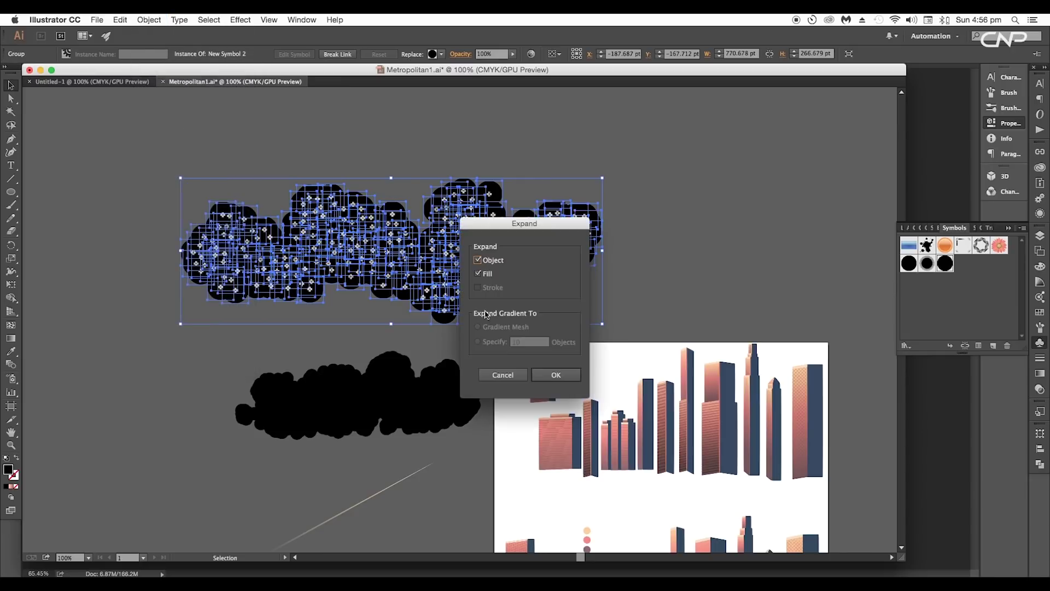
click(571, 376)
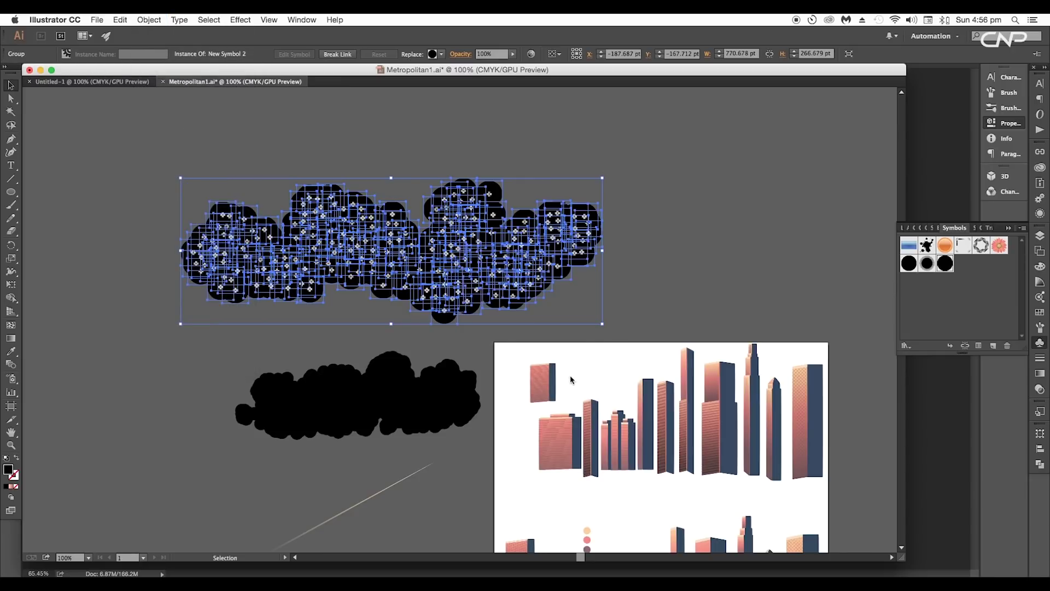
Bring up the Pathfinder operations, scale the new cloud to about 60% and move it below and left of the older cloud.
click(1039, 464)
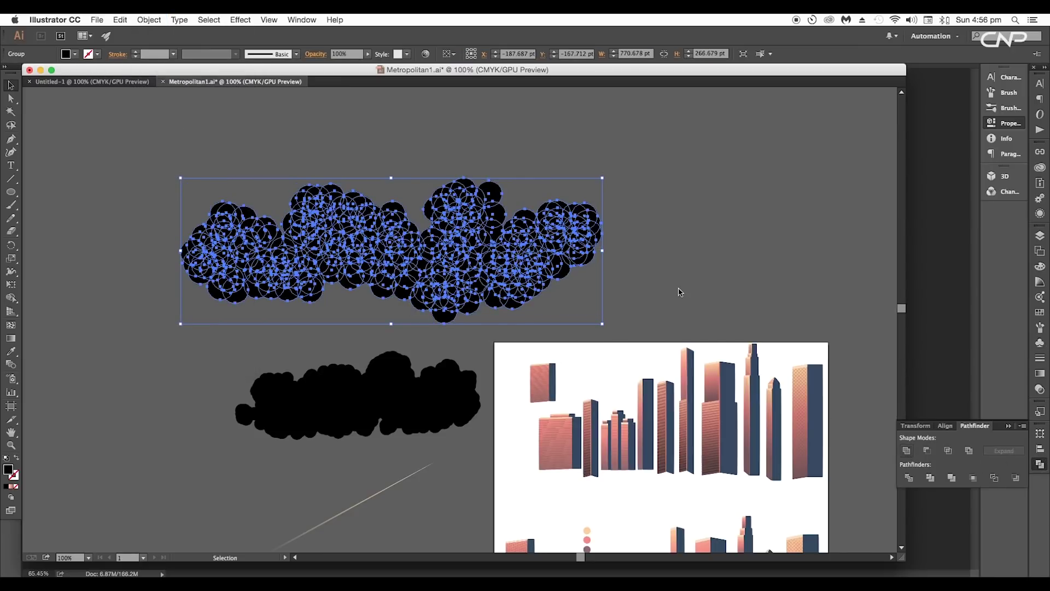
drag(602, 178, 506, 213)
click(515, 291)
drag(516, 291, 586, 199)
drag(499, 179, 270, 433)
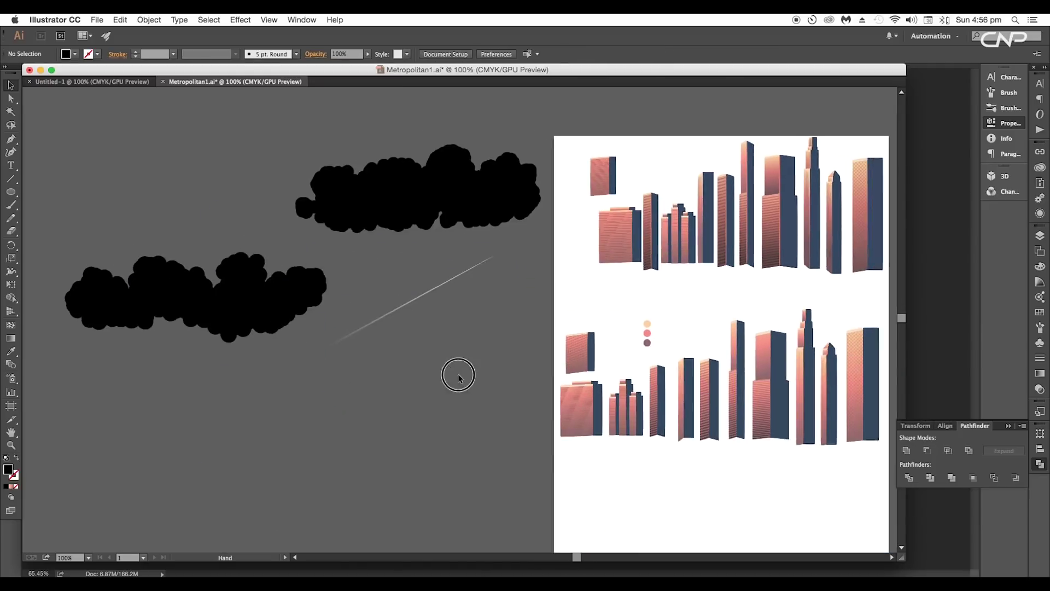
Draw a rising diagonal line about 300 × 172 pt below the existing light streak and give it a black stroke.
drag(458, 375, 441, 397)
drag(448, 365, 383, 284)
scroll(417, 318, up, 1)
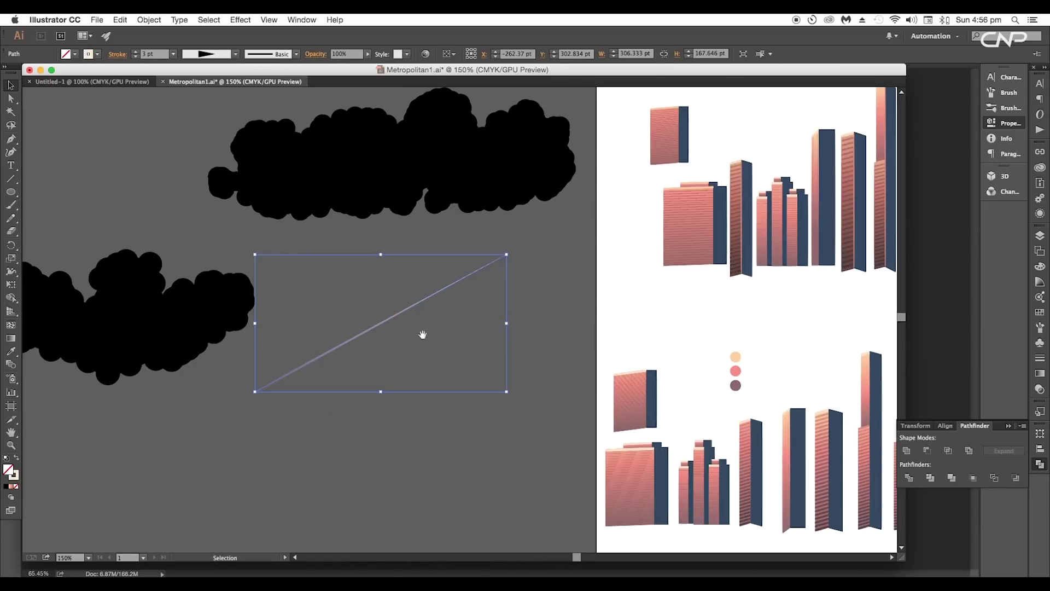
drag(422, 334, 475, 202)
click(10, 179)
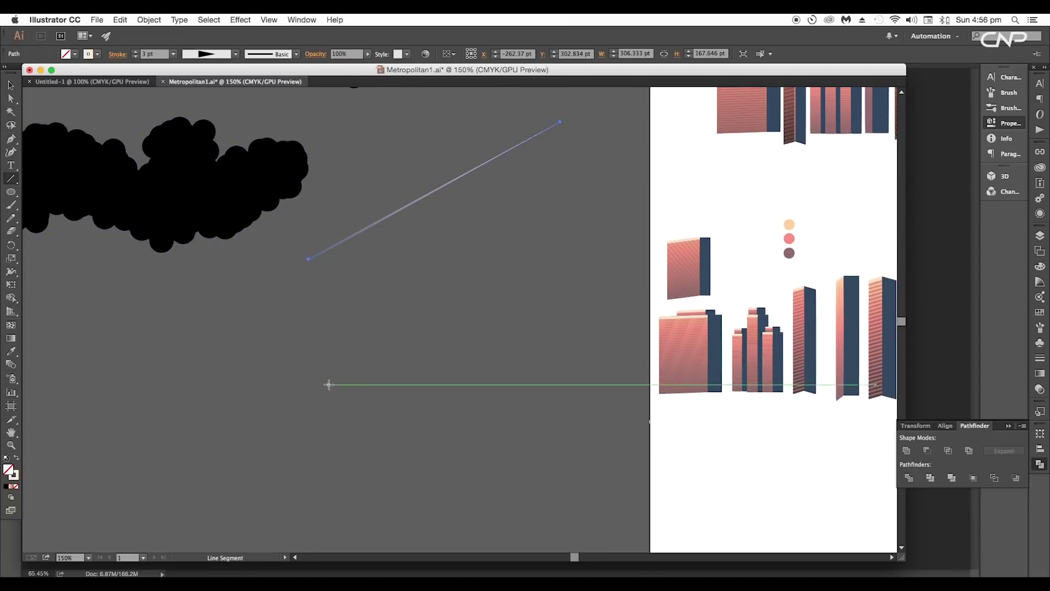
mouse_move(328, 383)
mouse_down()
mouse_move(507, 262)
mouse_move(574, 243)
mouse_up()
scroll(531, 278, up, 1)
key(v)
click(89, 54)
click(31, 75)
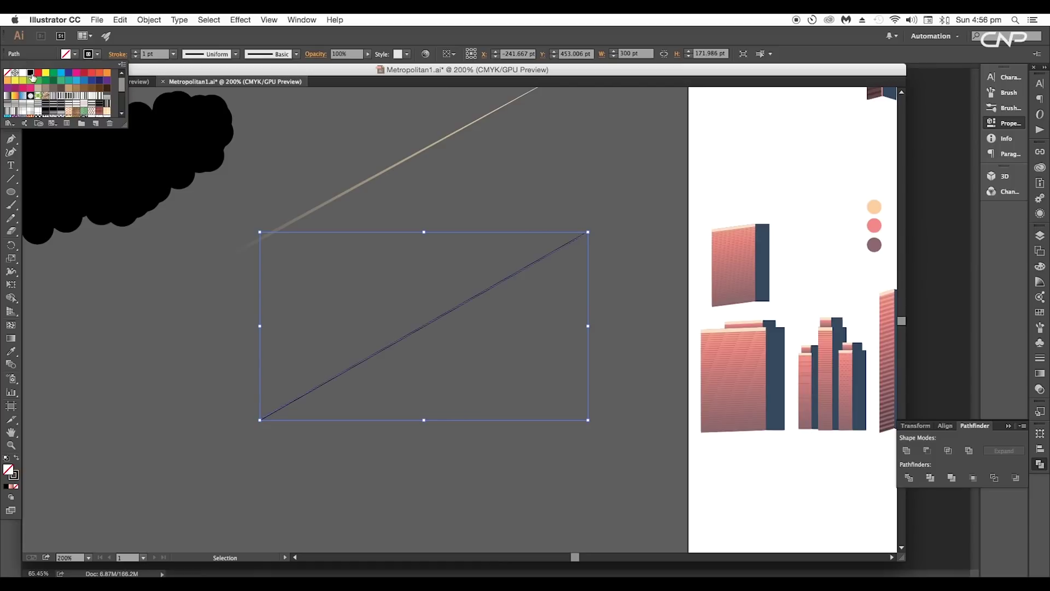
Give the new diagonal line a 6 pt stroke weight and a width profile that tapers toward its upper end.
click(339, 282)
scroll(412, 331, up, 1)
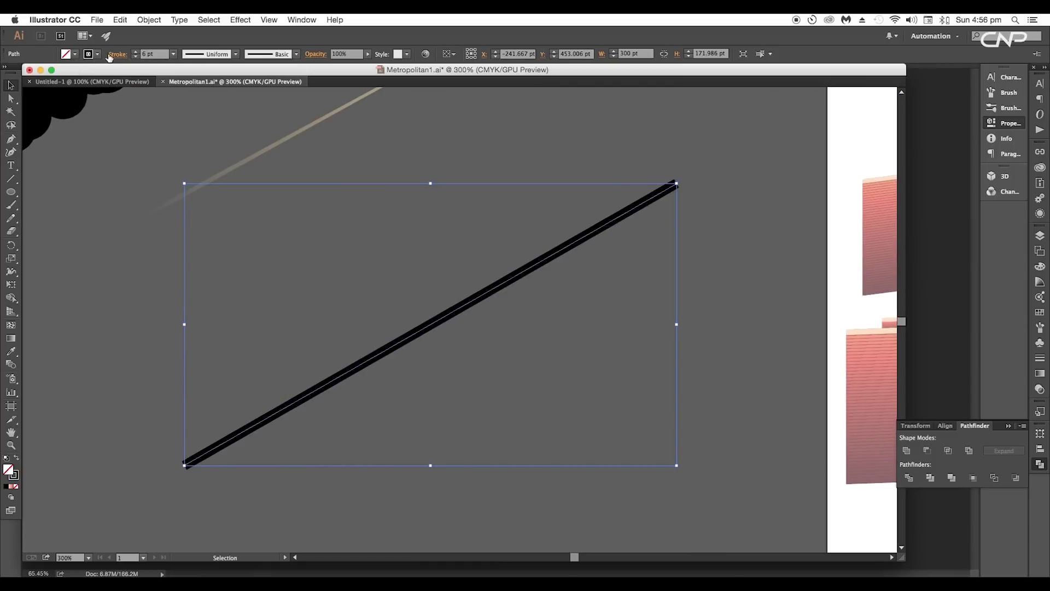
click(116, 54)
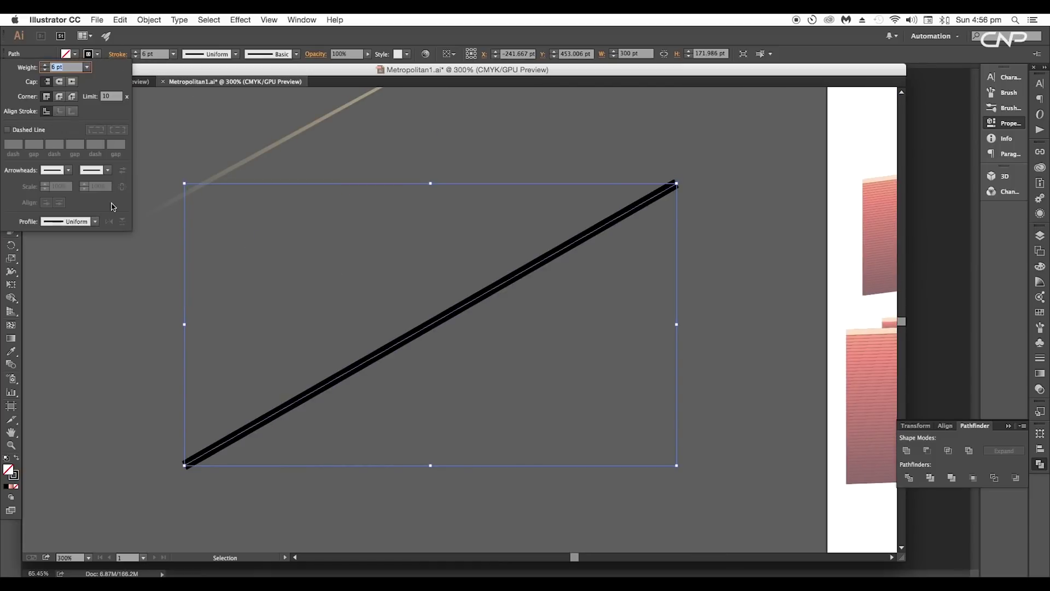
click(95, 221)
click(69, 301)
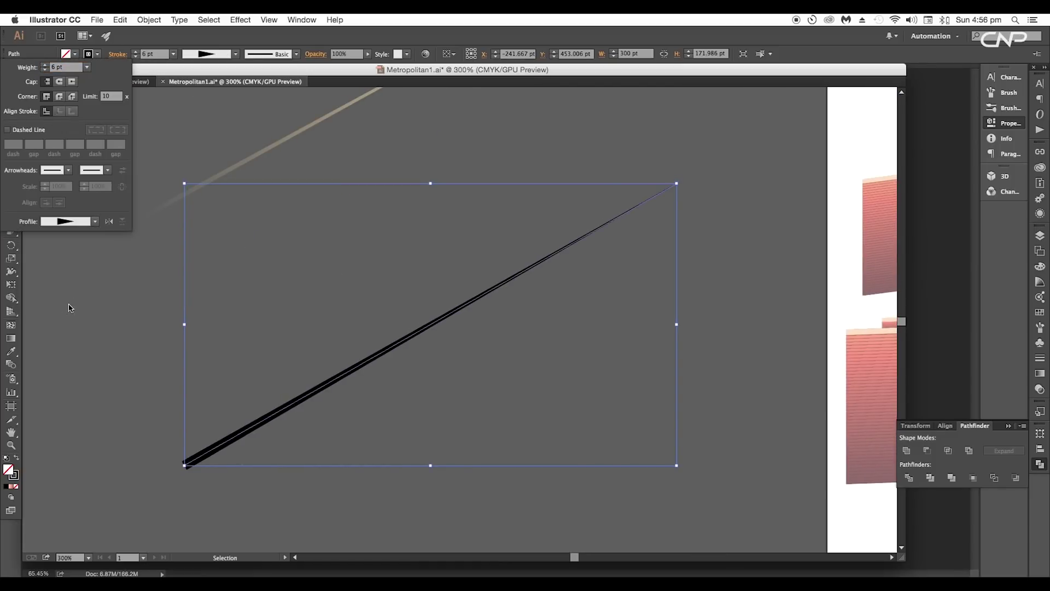
Apply the three-colour peach, pink and mauve linear gradient to the line's stroke.
click(15, 486)
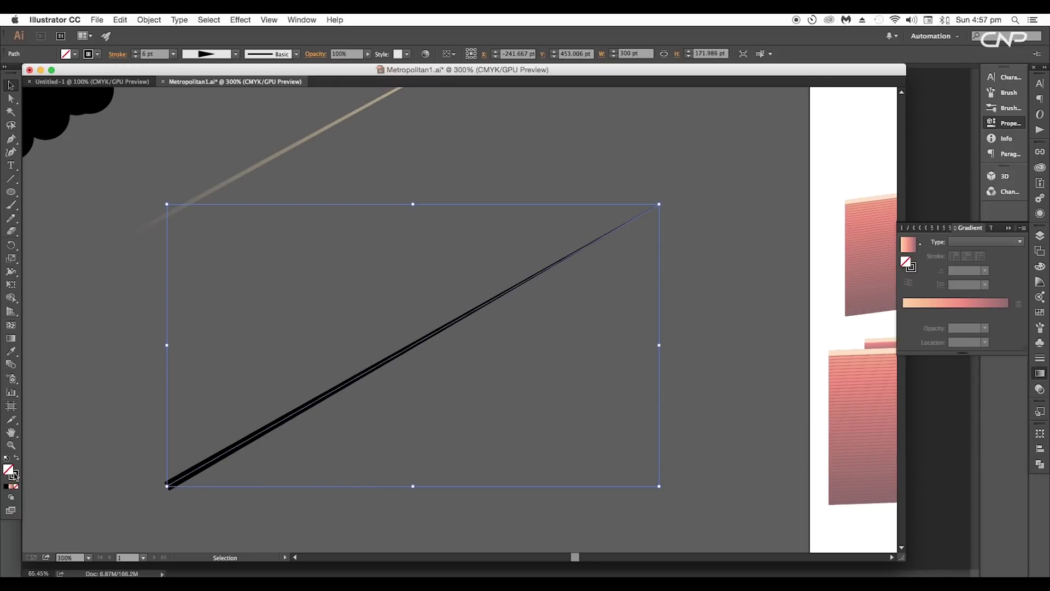
click(15, 475)
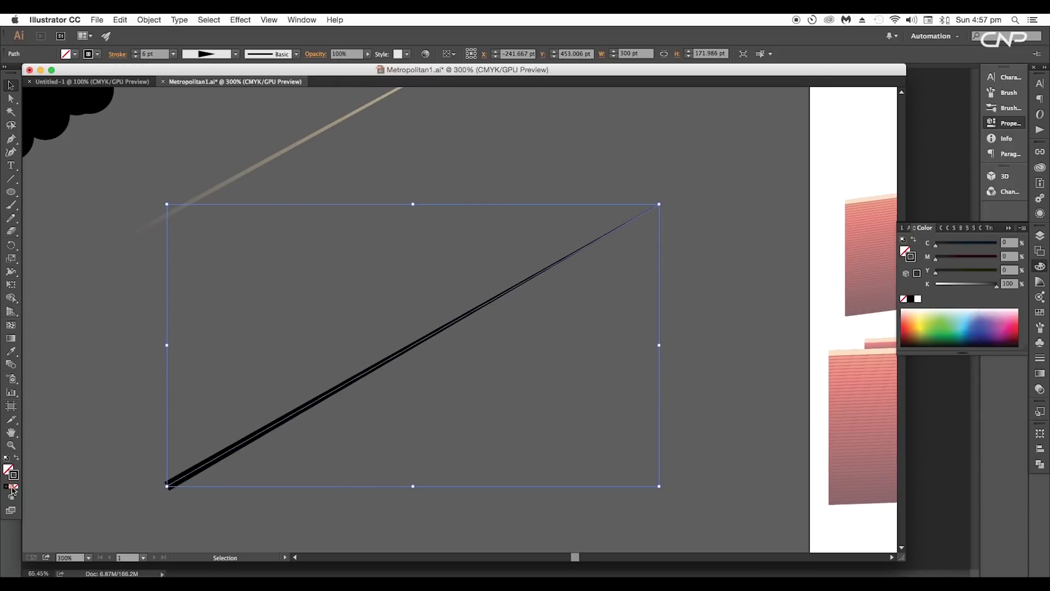
click(12, 486)
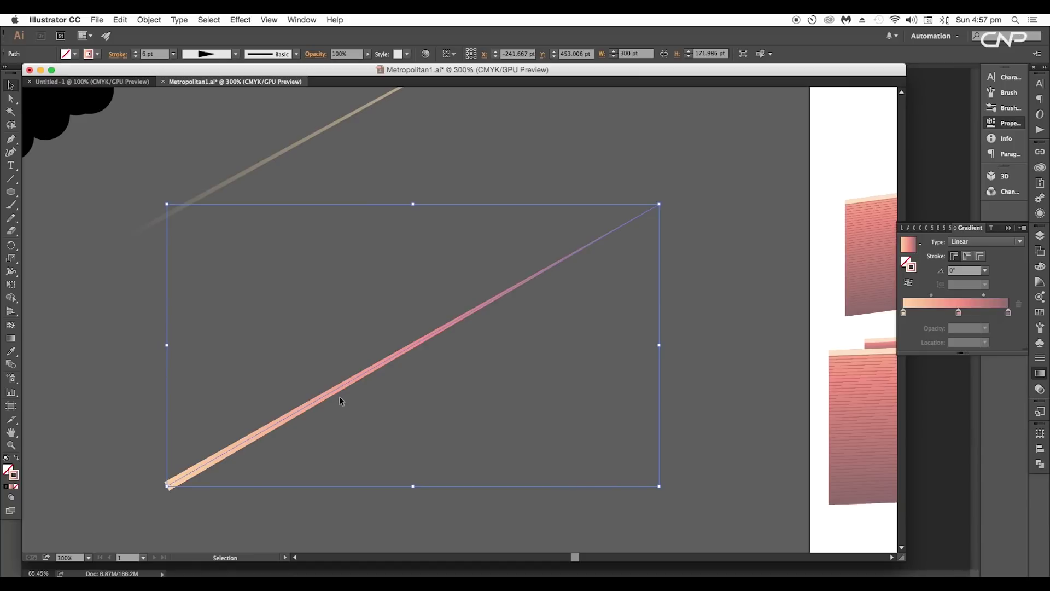
drag(366, 369, 404, 371)
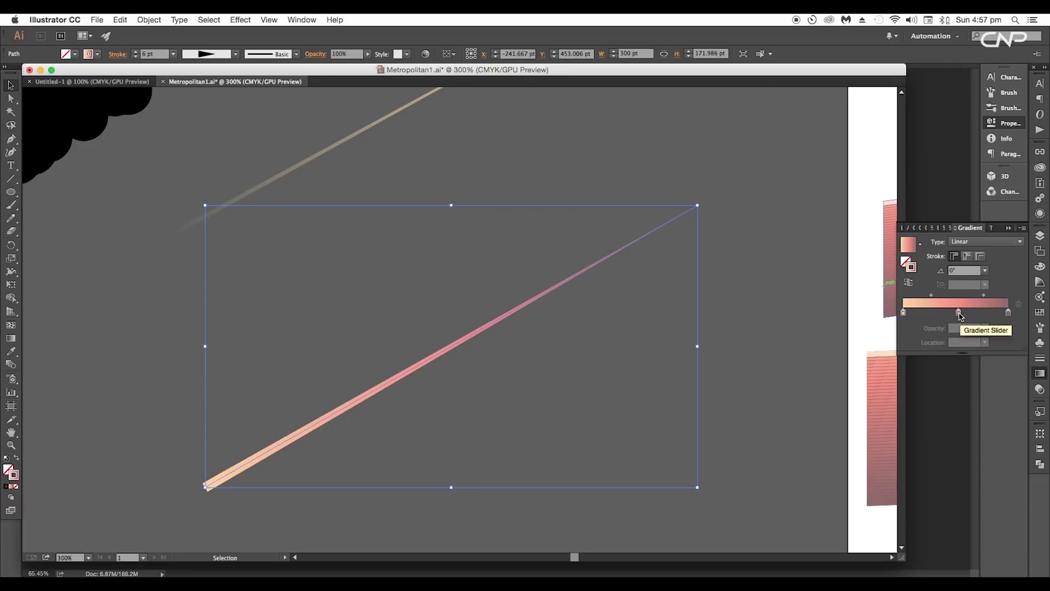
Remove the middle stop of the stroke gradient and recolour the end stop to C 0, M 13, Y 36, K 0.
drag(958, 312, 953, 343)
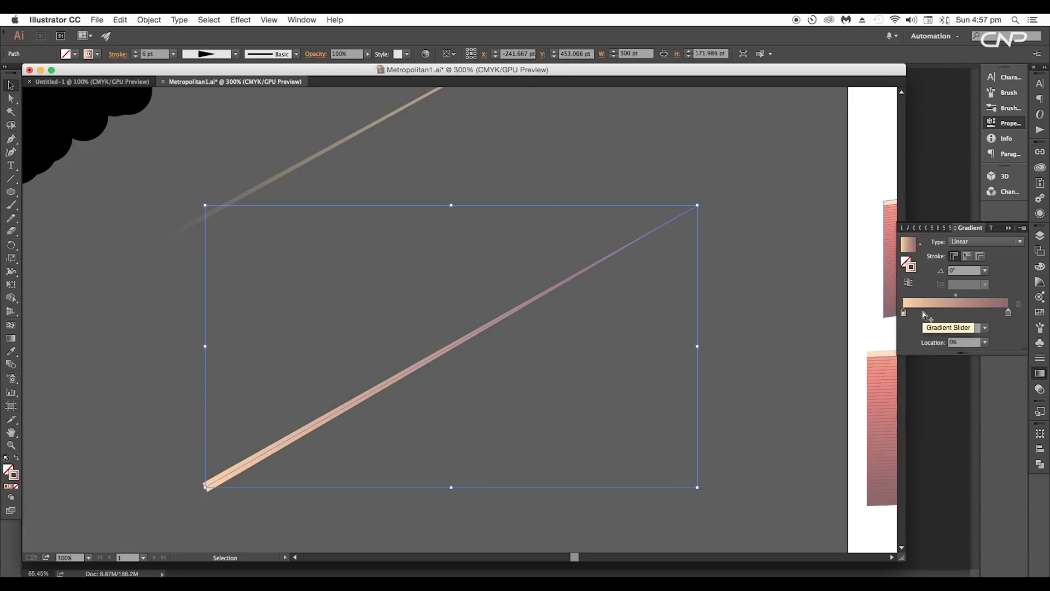
click(1007, 313)
double_click(1008, 313)
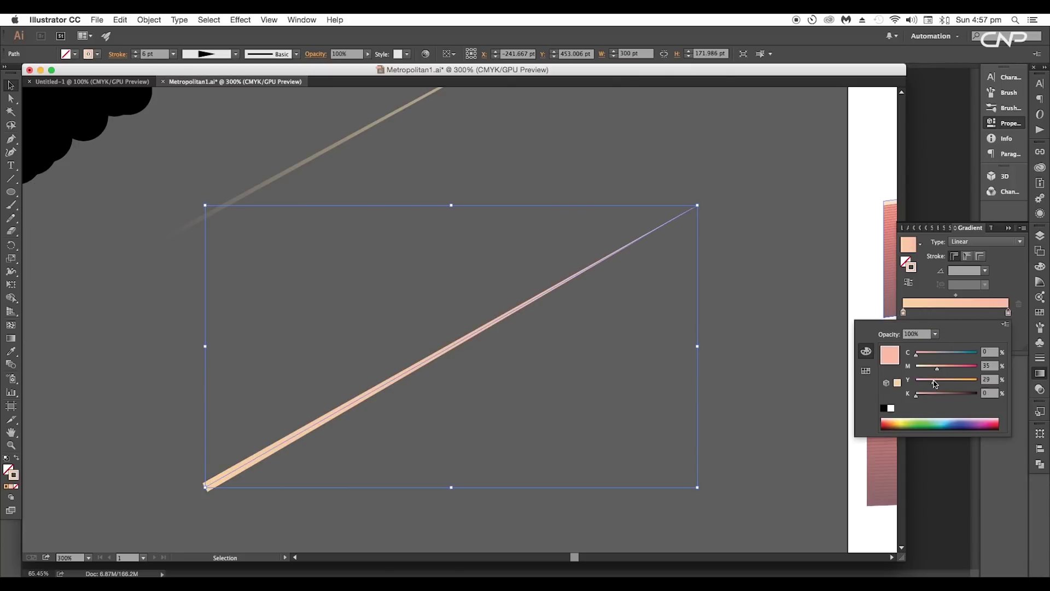
drag(937, 371, 923, 371)
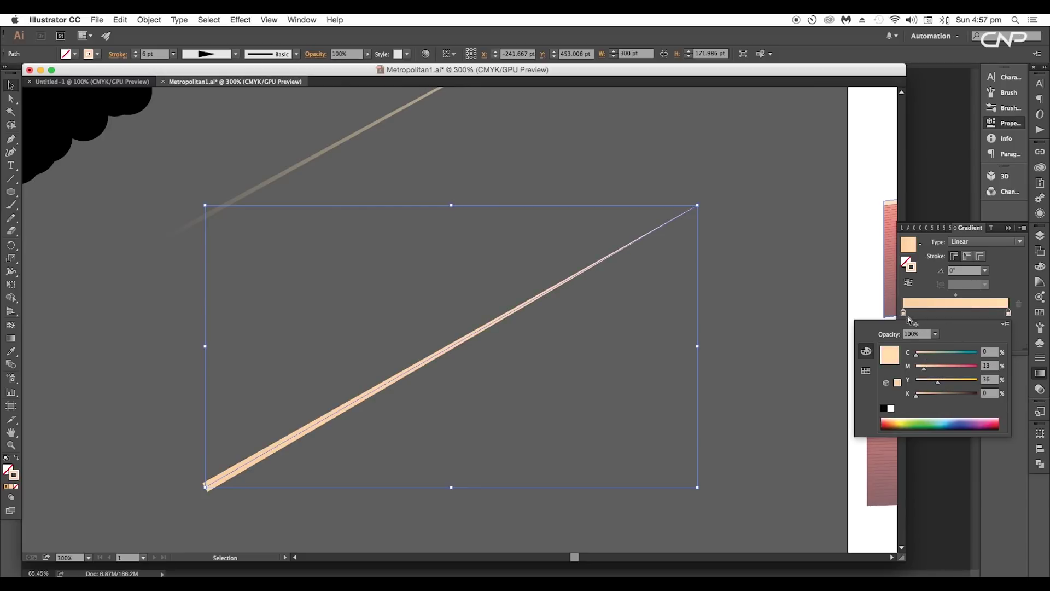
Recolour the gradient's start stop to C 1.75, M 22, Y 55, K 0 and set its opacity to 0%, with the stroke at 6 pt.
double_click(903, 313)
mouse_move(942, 385)
mouse_down()
mouse_move(950, 385)
mouse_move(927, 368)
mouse_up()
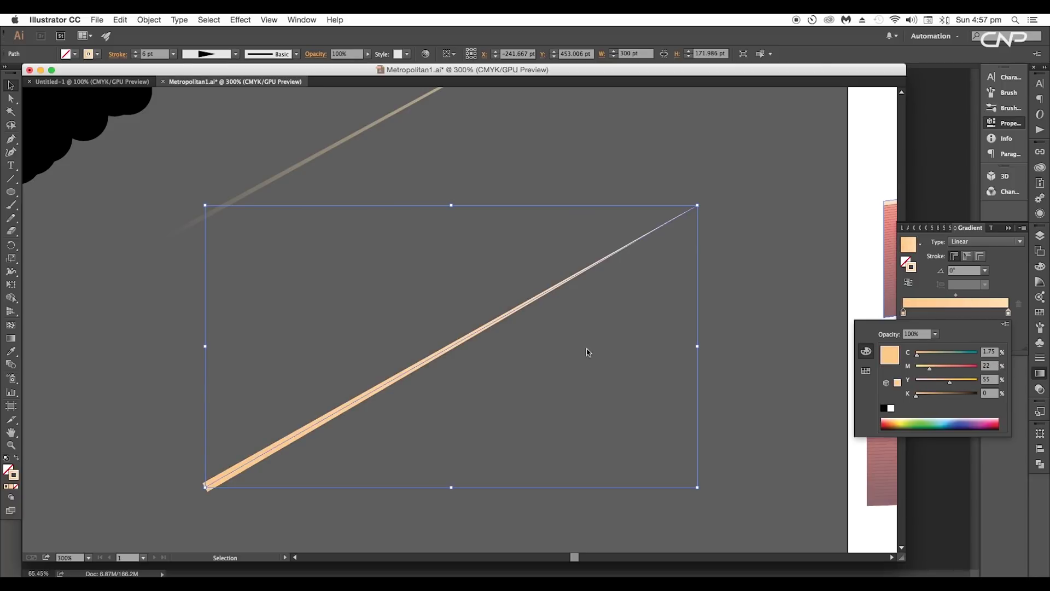
click(629, 321)
click(985, 328)
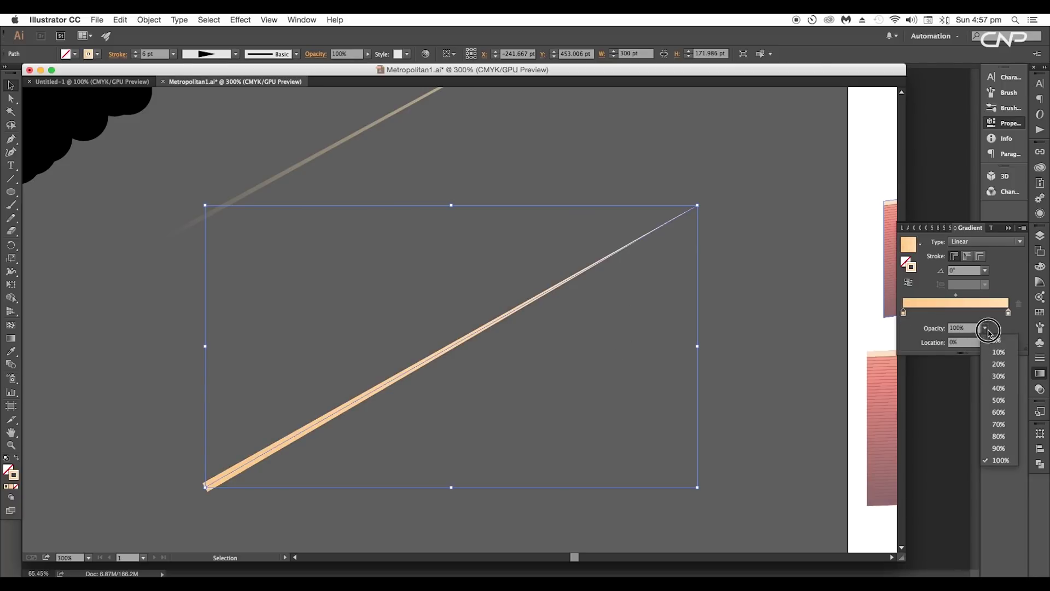
click(992, 346)
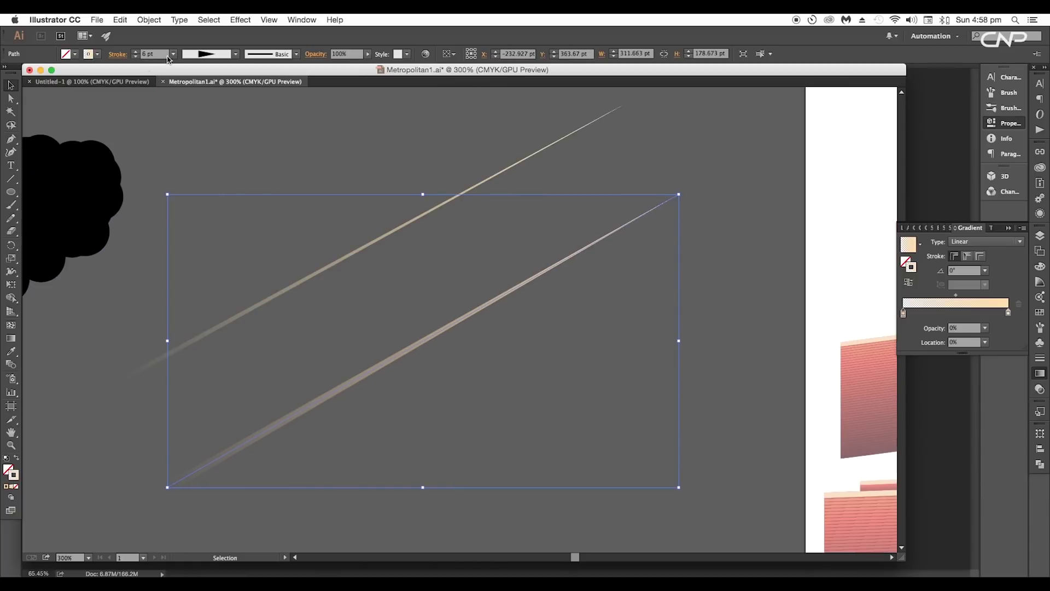
click(173, 53)
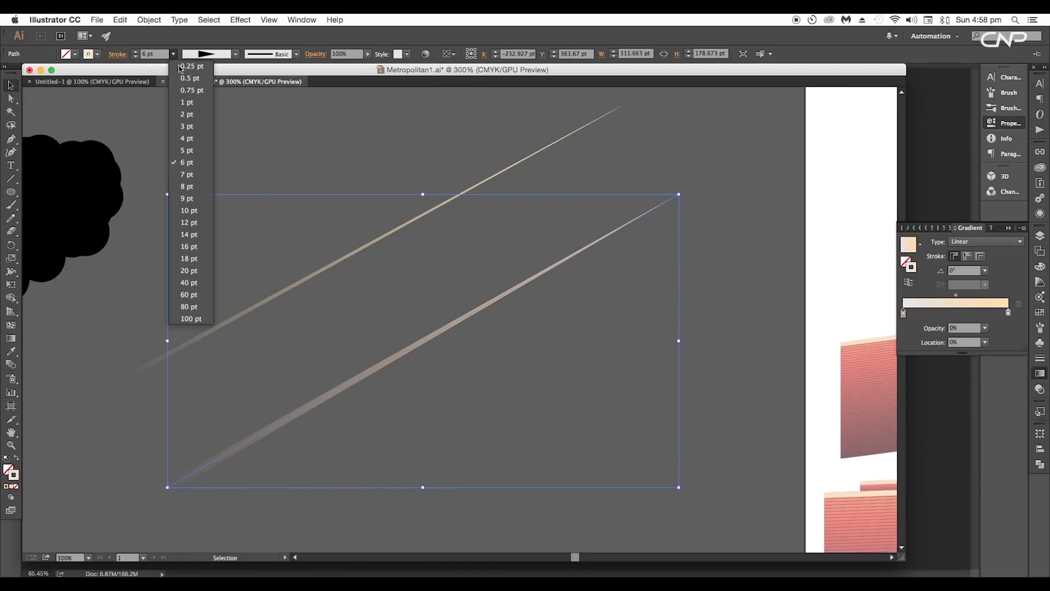
click(186, 162)
click(513, 427)
Copy the lower black cloud, paste it into the Photoshop skyline document as a Smart Object and move it down over the buildings.
click(199, 329)
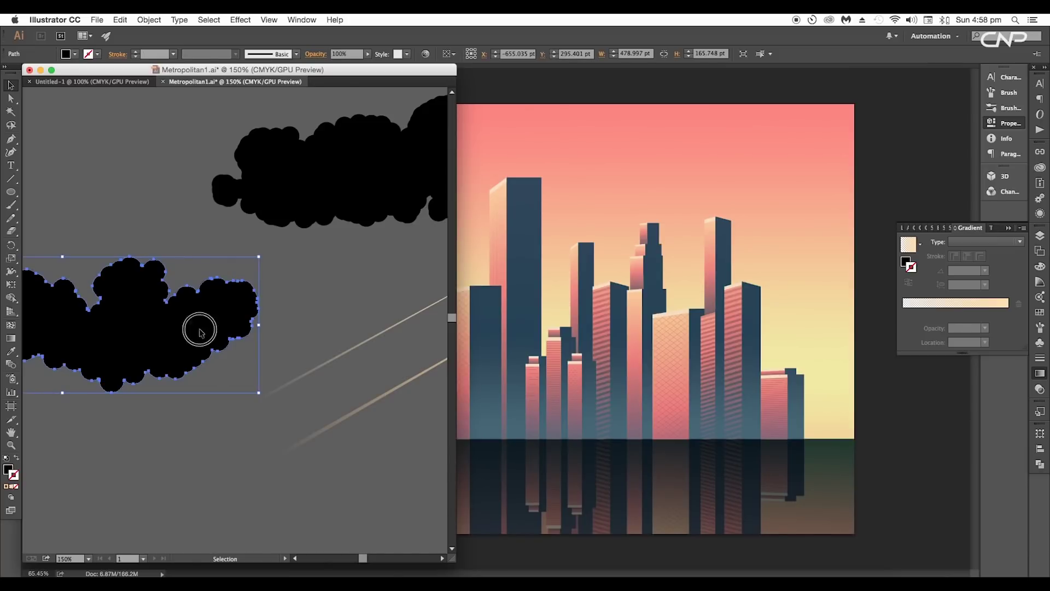
key(super+c)
click(635, 222)
key(super+v)
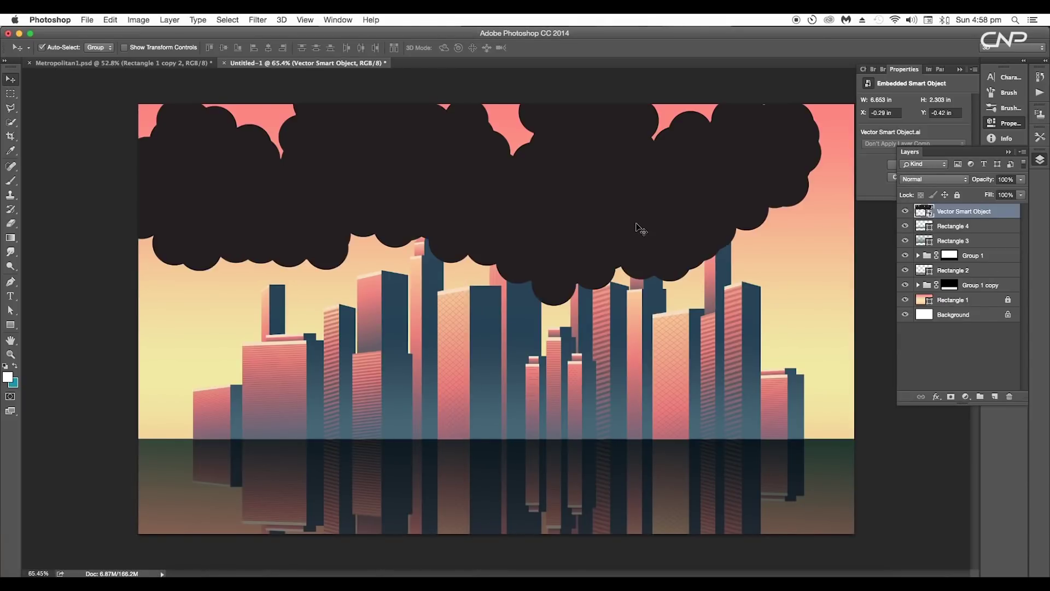
drag(640, 229, 690, 352)
Move the cloud layer below Rectangle 2, enlarge it to about 8.04 × 2.78 in and position it behind the skyline.
drag(968, 214, 979, 276)
key(super+t)
drag(809, 285, 793, 358)
scroll(845, 291, down, 5)
drag(708, 282, 746, 239)
drag(708, 333, 703, 309)
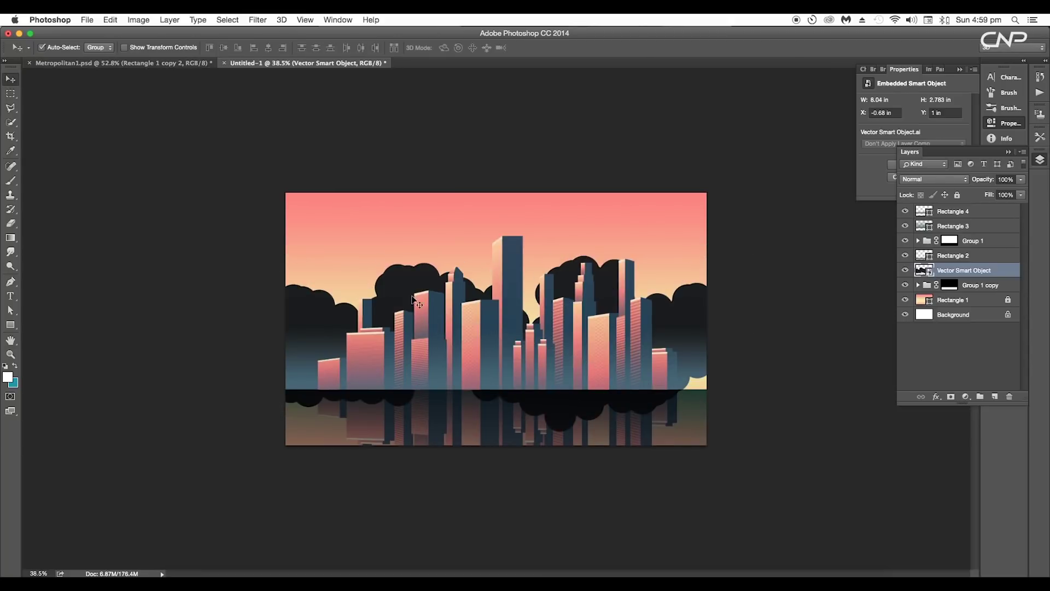
scroll(414, 293, up, 8)
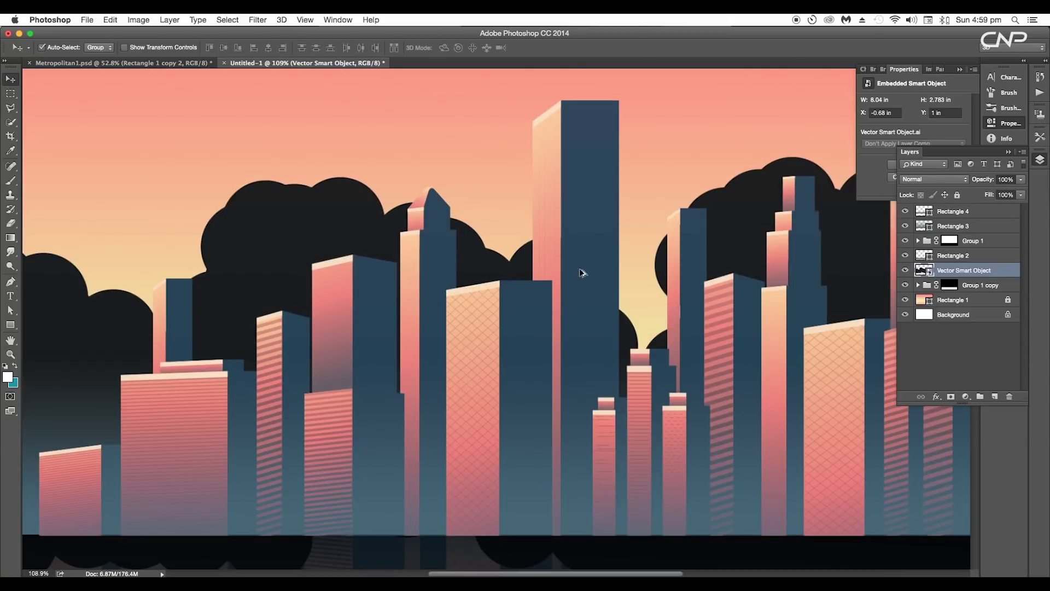
scroll(581, 272, down, 4)
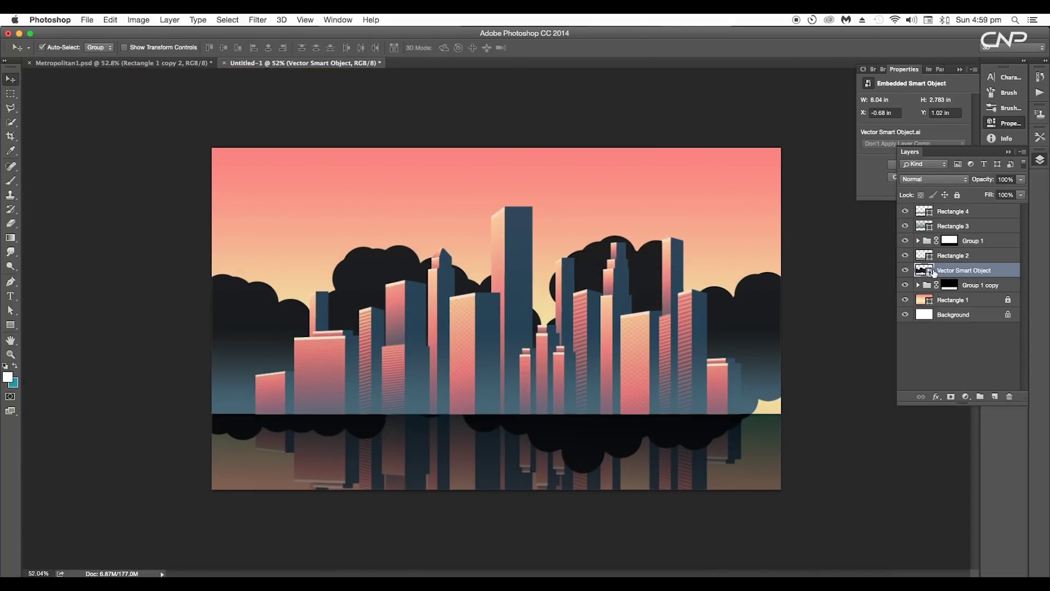
Add a Gradient Overlay to the cloud layer and set the gradient's black stop to pale yellow f8f2ac.
double_click(1006, 272)
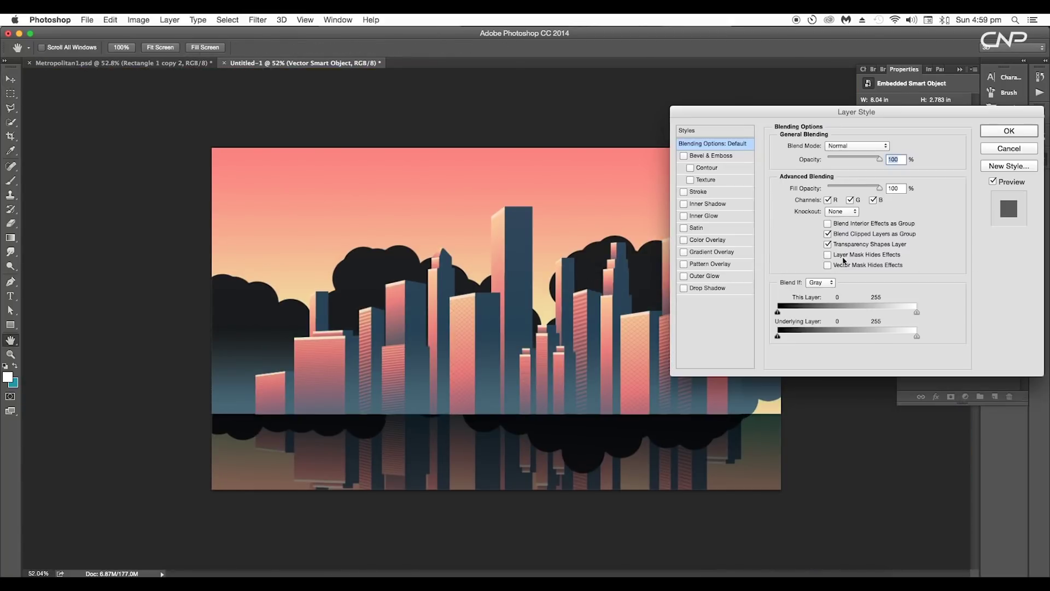
click(718, 251)
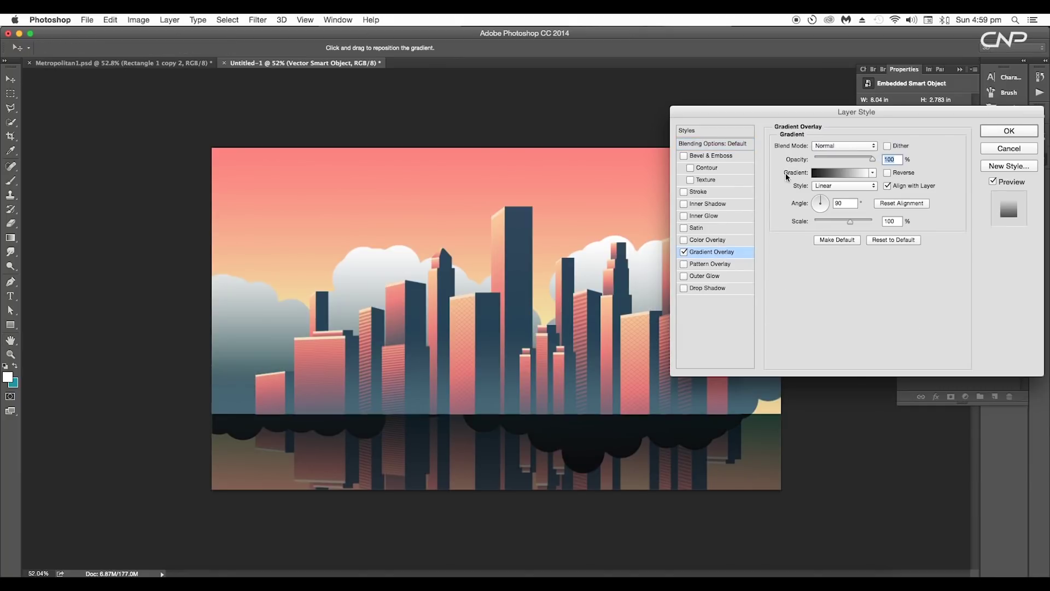
click(821, 172)
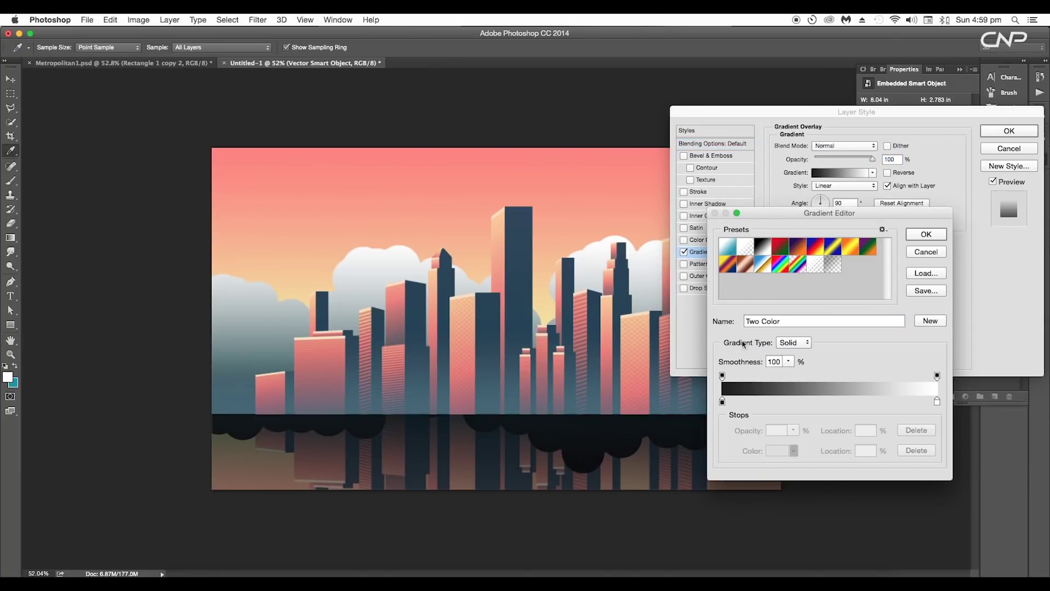
double_click(722, 402)
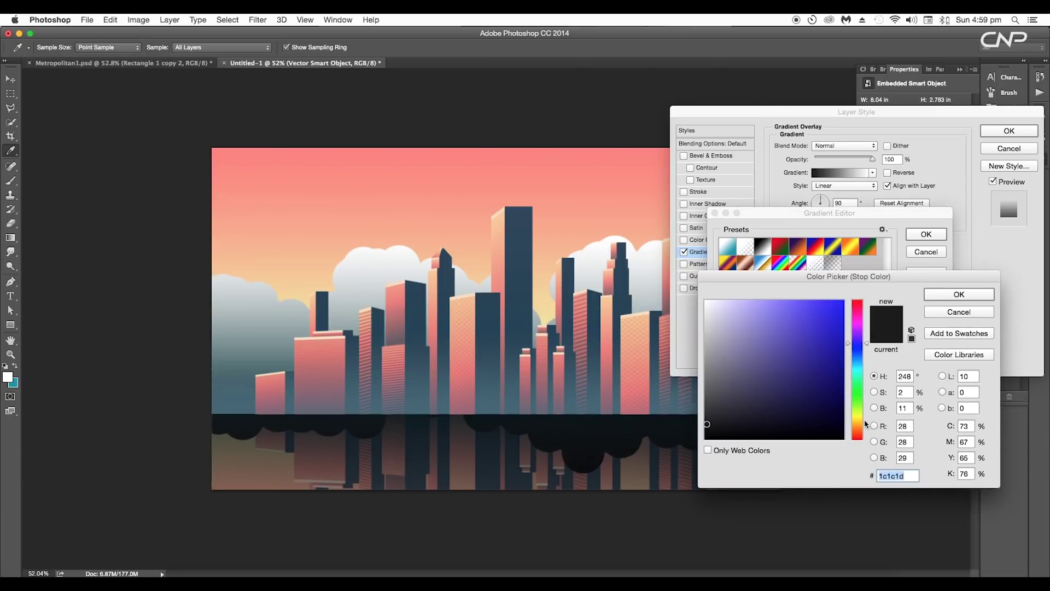
click(860, 420)
click(747, 304)
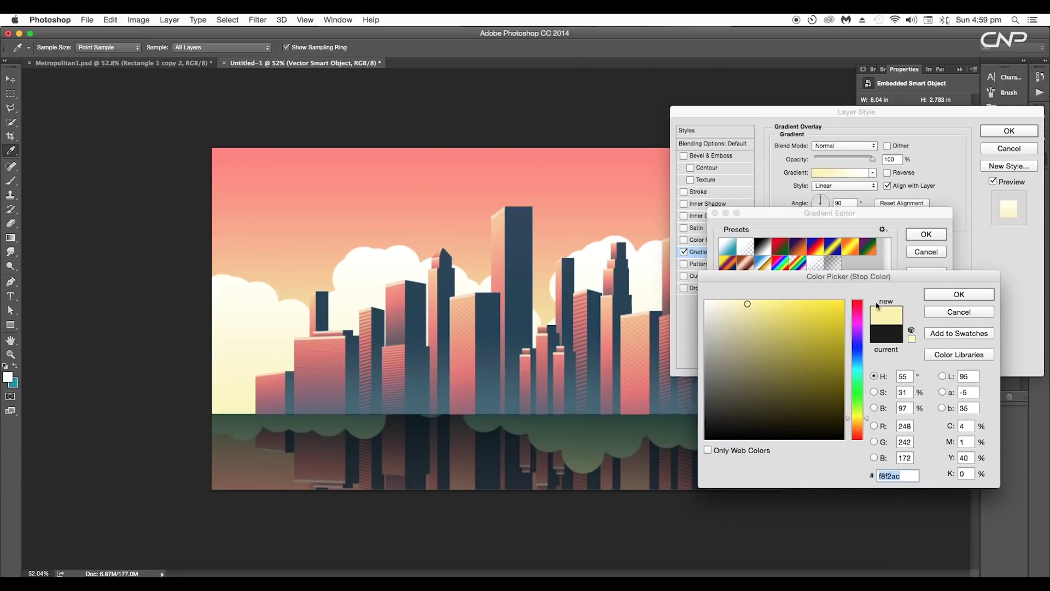
click(945, 294)
Replace the white stop's colour and finish the cloud gradient as a pink to pale yellow blend.
double_click(938, 416)
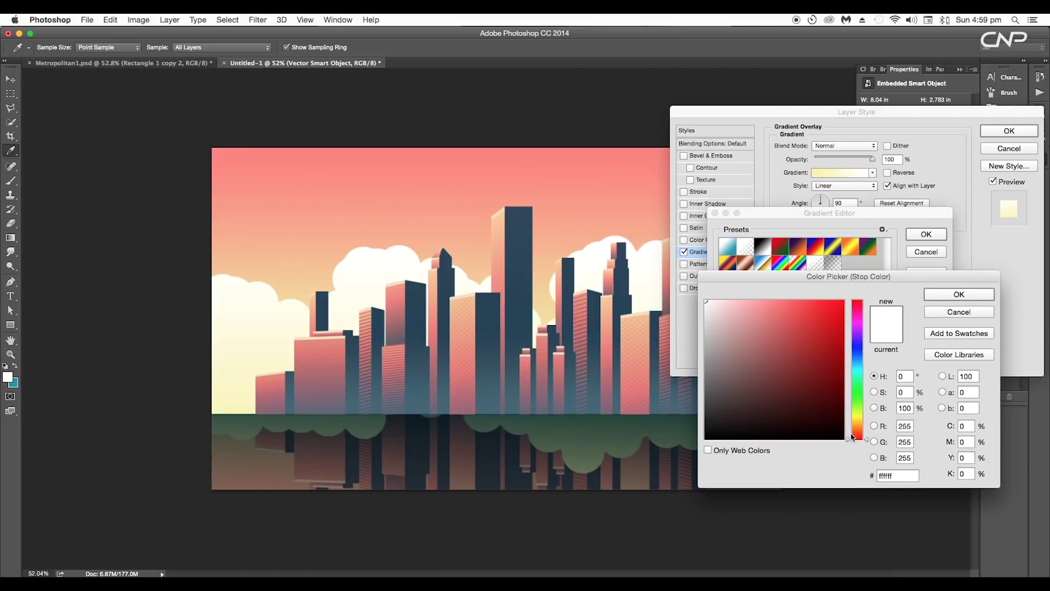
click(755, 300)
click(951, 295)
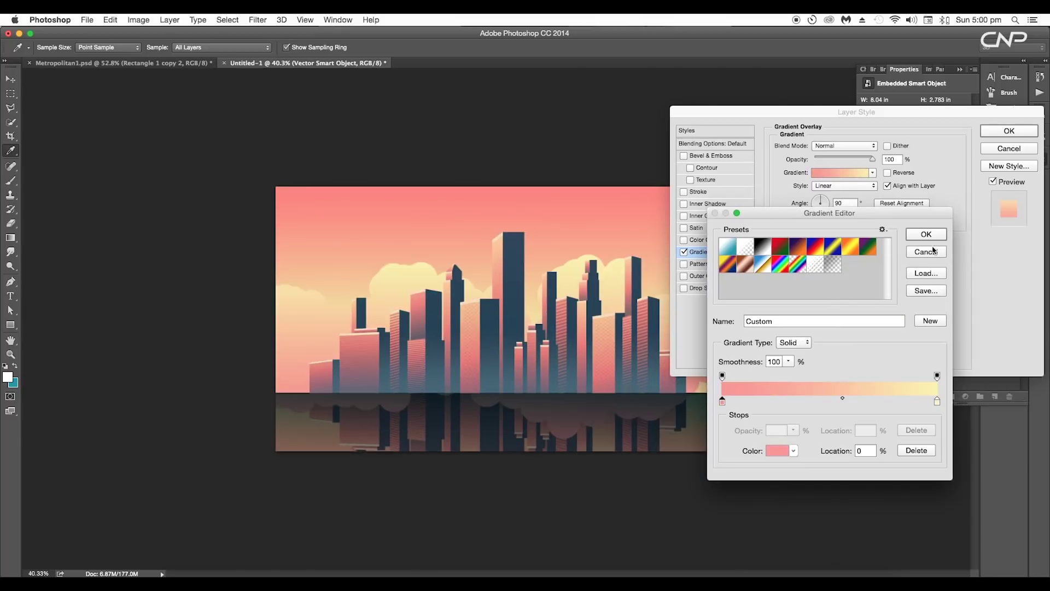
click(926, 235)
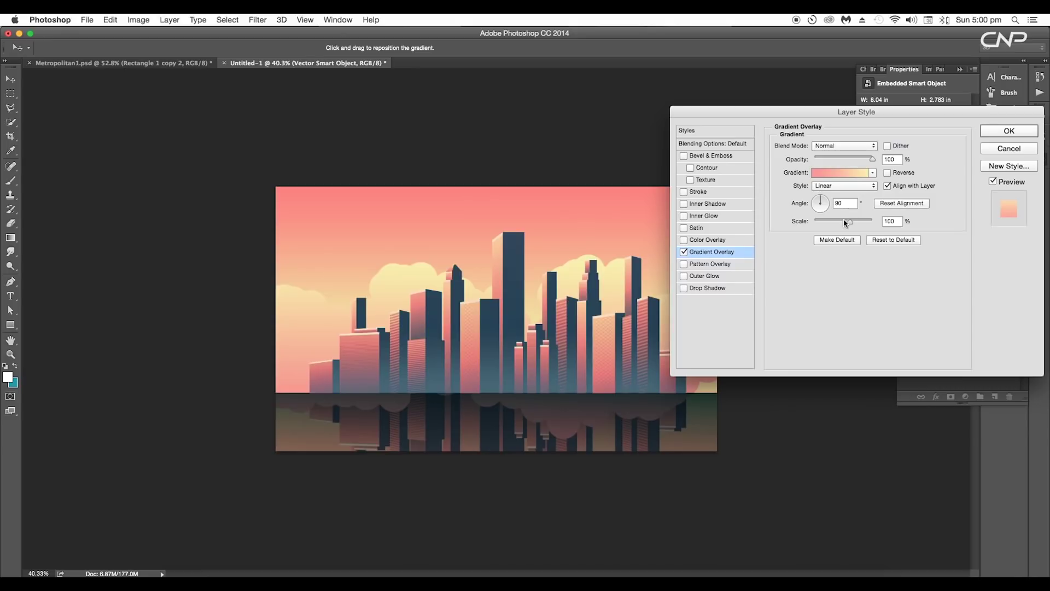
Set the cloud's Gradient Overlay to 118% scale, a 95° angle and 100% opacity, and apply the layer style.
drag(852, 225, 820, 195)
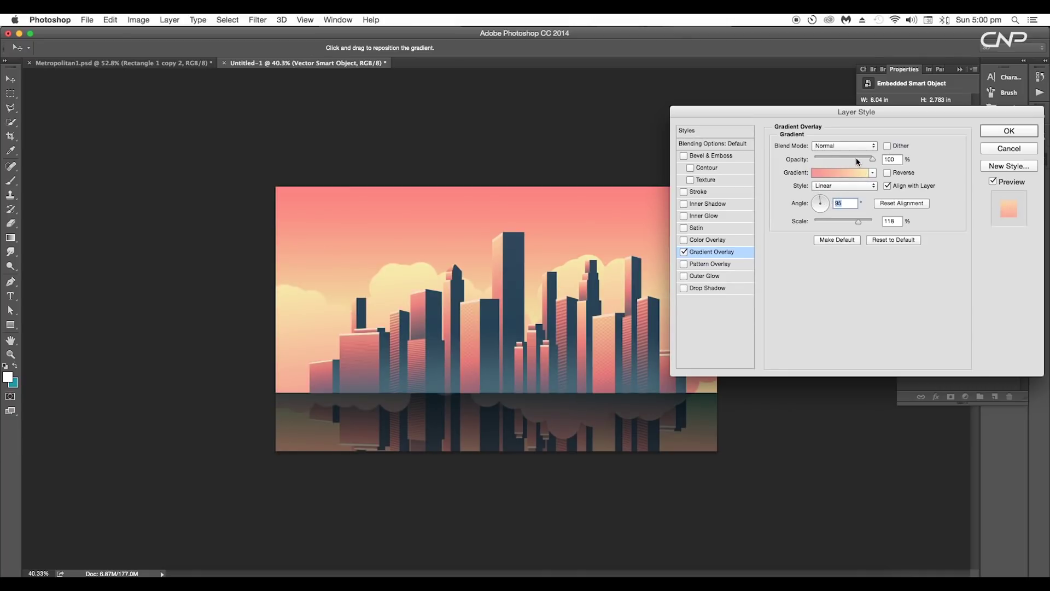
drag(857, 159, 900, 159)
click(1009, 131)
key(super+minus)
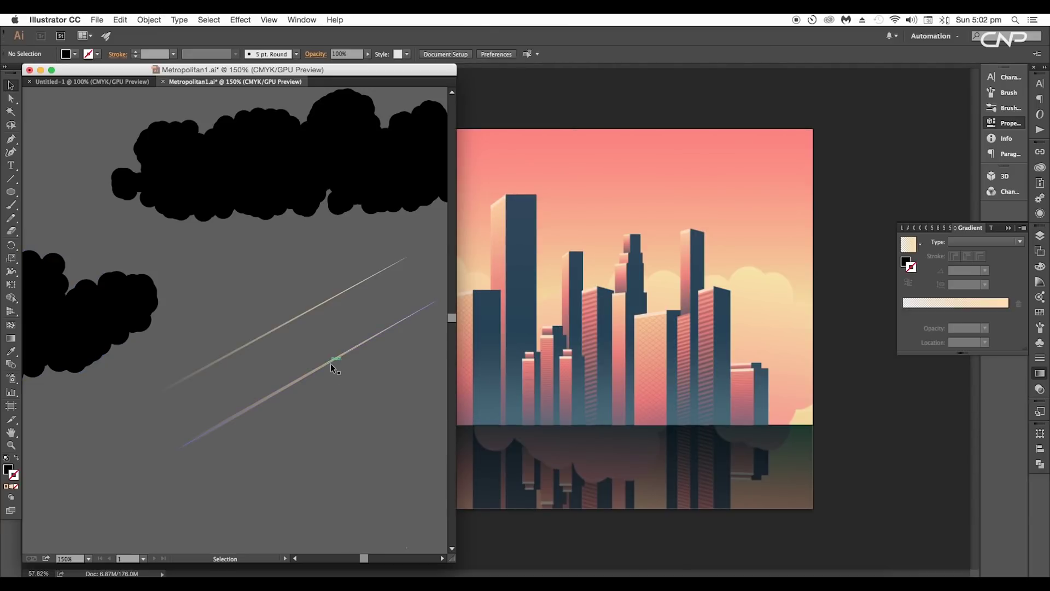
Paste the lower light streak as a Smart Object about 2.48 × 1.23 in, beside the tallest tower, with its layer below Rectangle 2.
click(607, 197)
key(super+v)
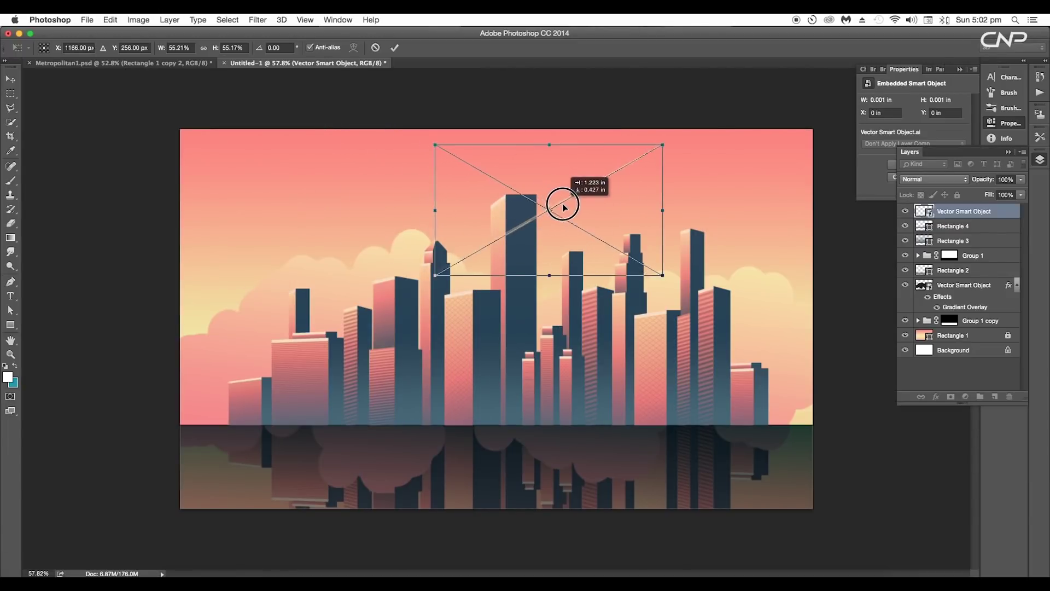
drag(563, 206, 603, 204)
drag(709, 145, 715, 153)
key(Return)
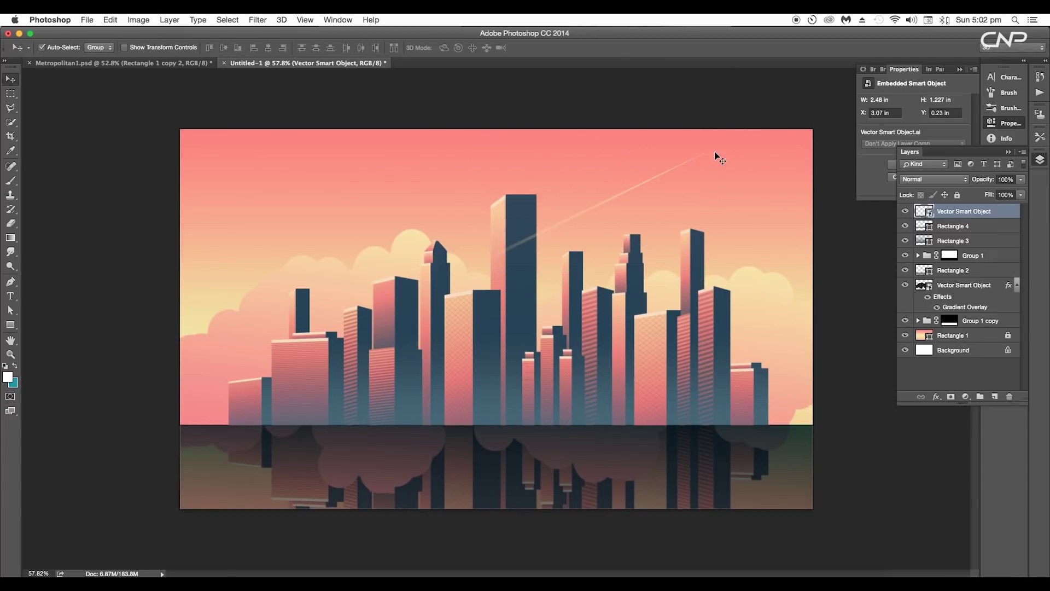
drag(714, 152, 702, 156)
drag(963, 212, 960, 272)
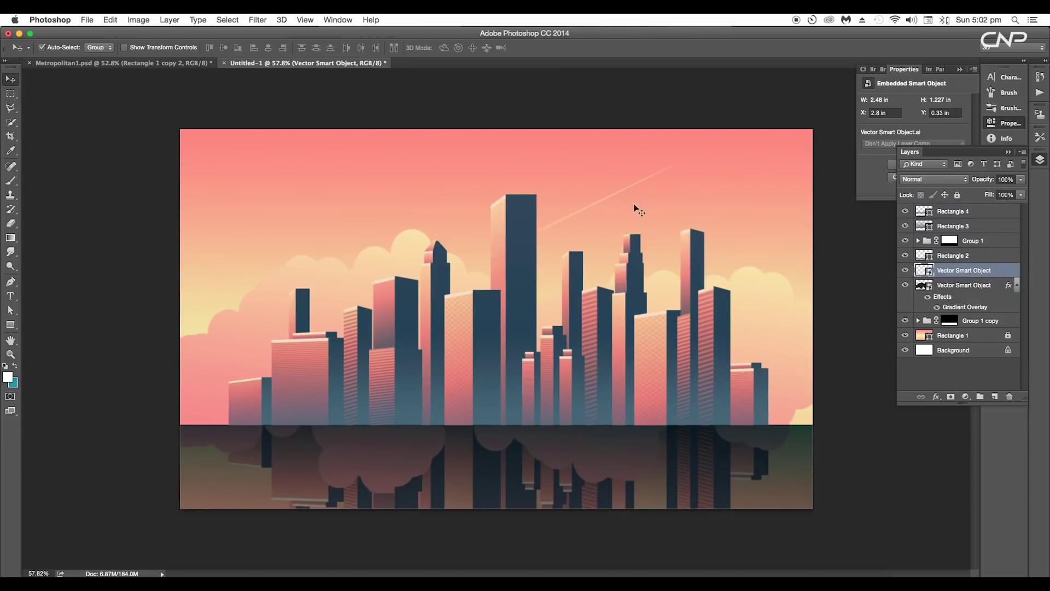
Compare the skyline with the Metropolitan1.psd reference and view the Untitled-1 artwork in full screen.
key(ctrl+Tab)
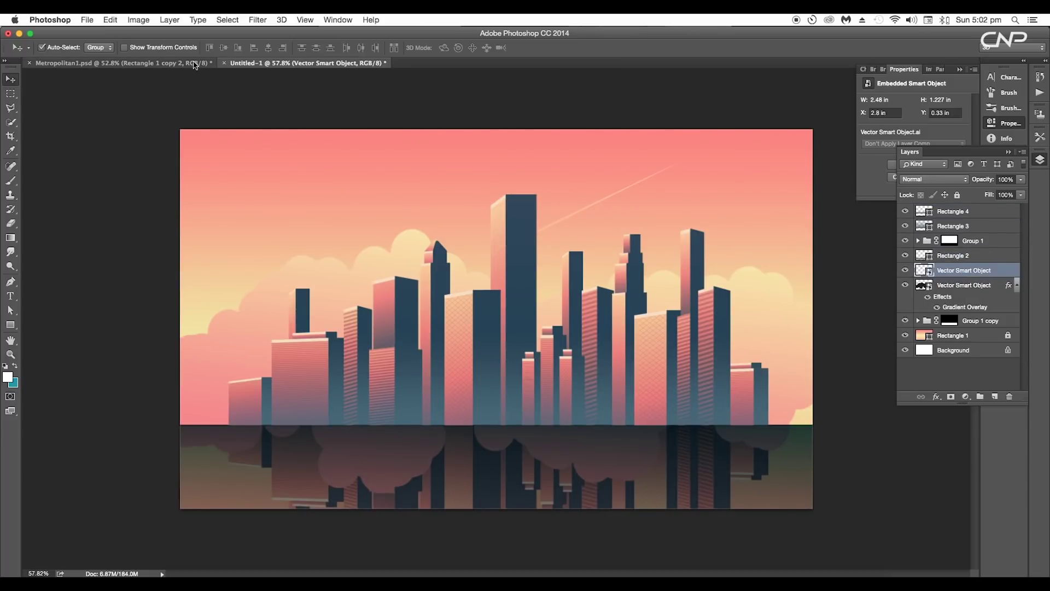
click(352, 64)
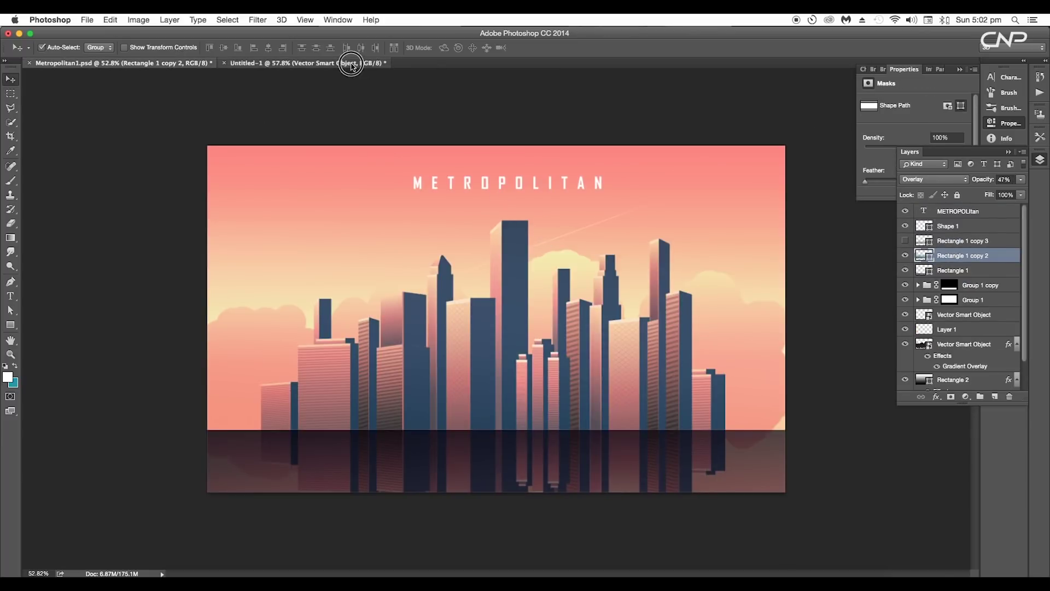
key(f)
key(f)
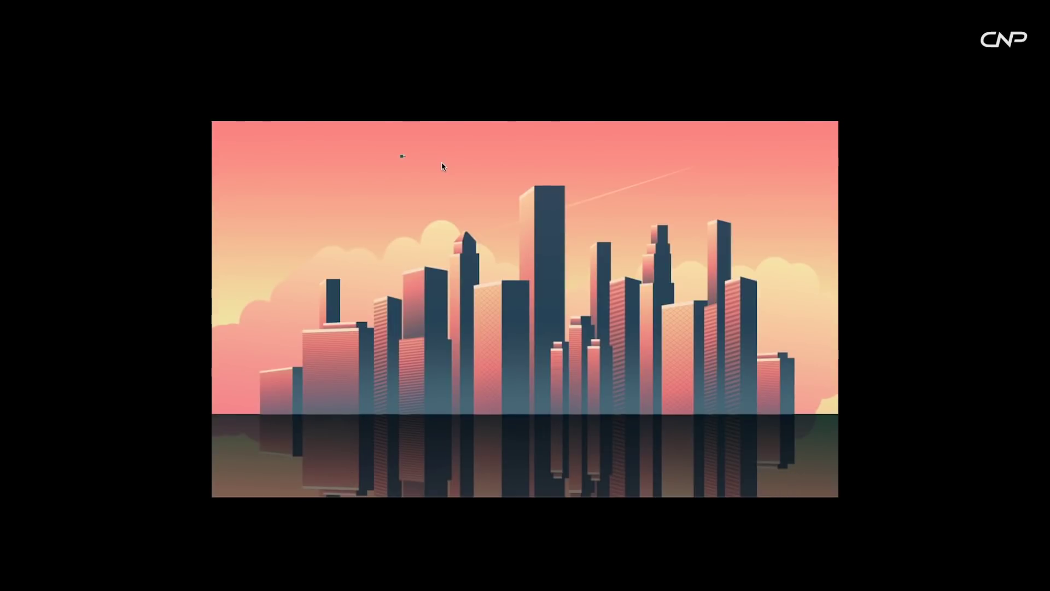
Enlarge the tiny METROPOLITAN title to about a third of the canvas width, bring its layer to the front and place it above the tallest tower.
key(Tab)
click(11, 55)
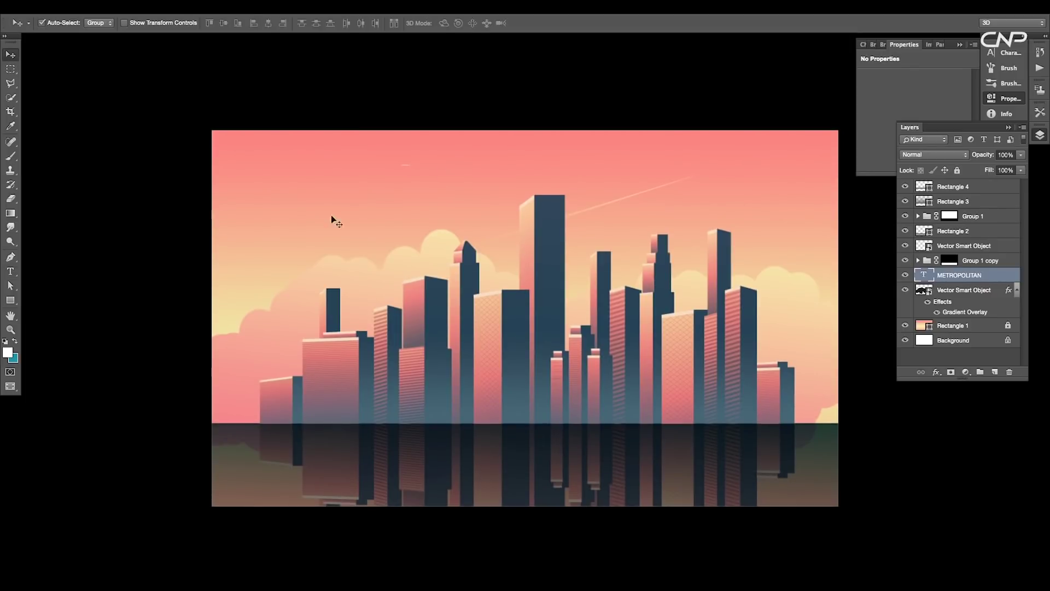
key(super+t)
drag(409, 167, 558, 206)
key(Return)
key(super+shift+bracketright)
drag(501, 175, 559, 166)
Move the title, skyline, reflection and cloud layers above Rectangle 1 down together by about 17 px.
key(super+t)
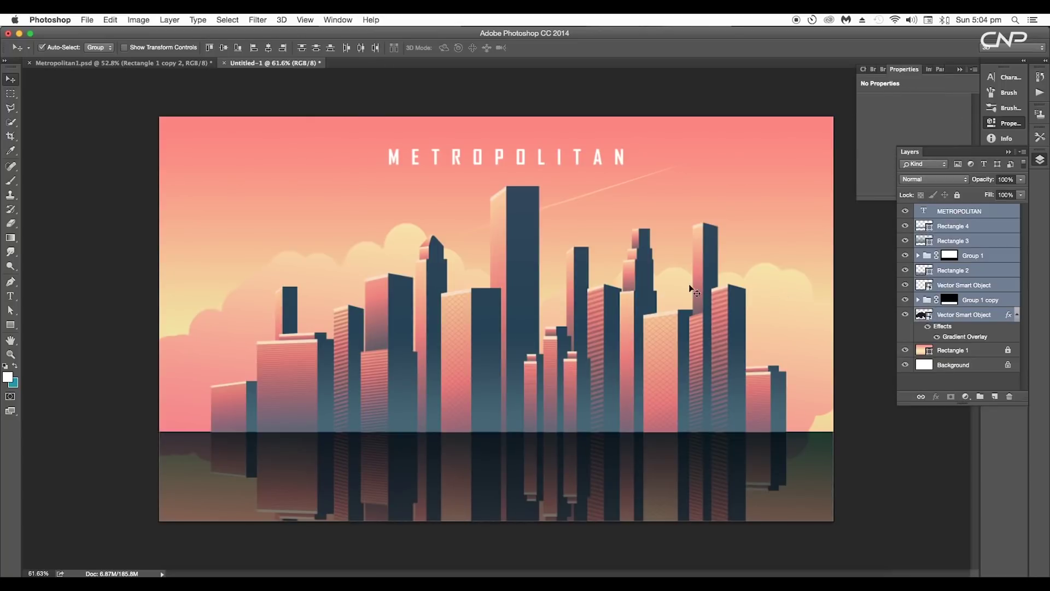
key(ctrl+t)
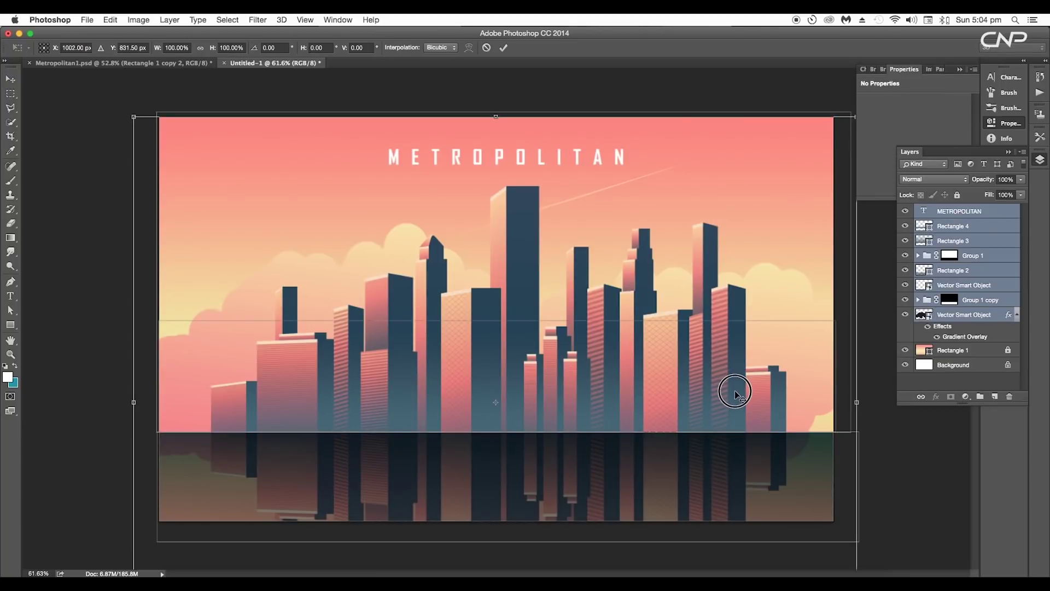
drag(733, 386, 736, 392)
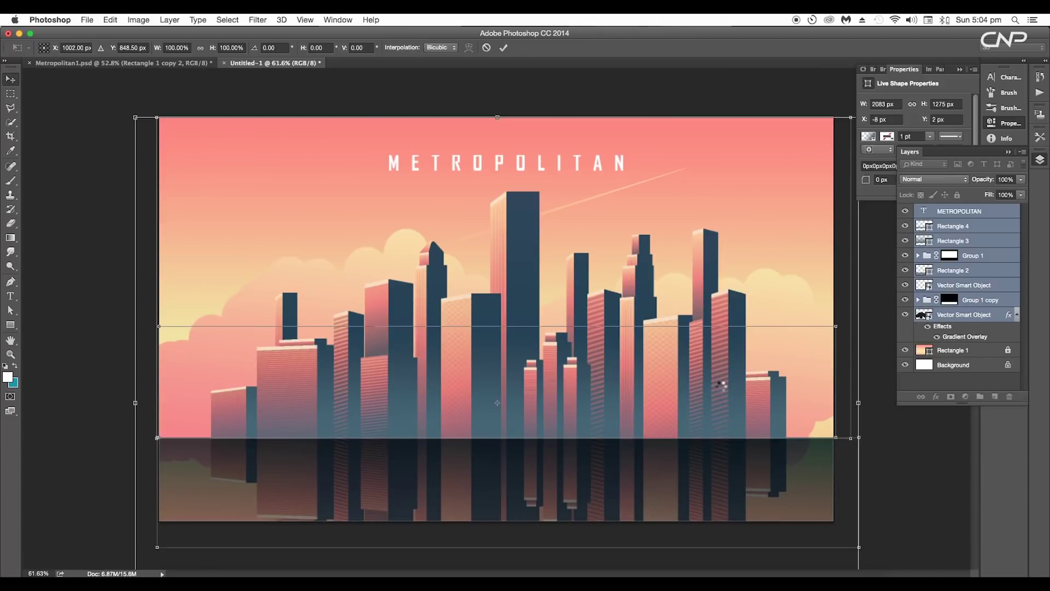
key(Return)
click(943, 414)
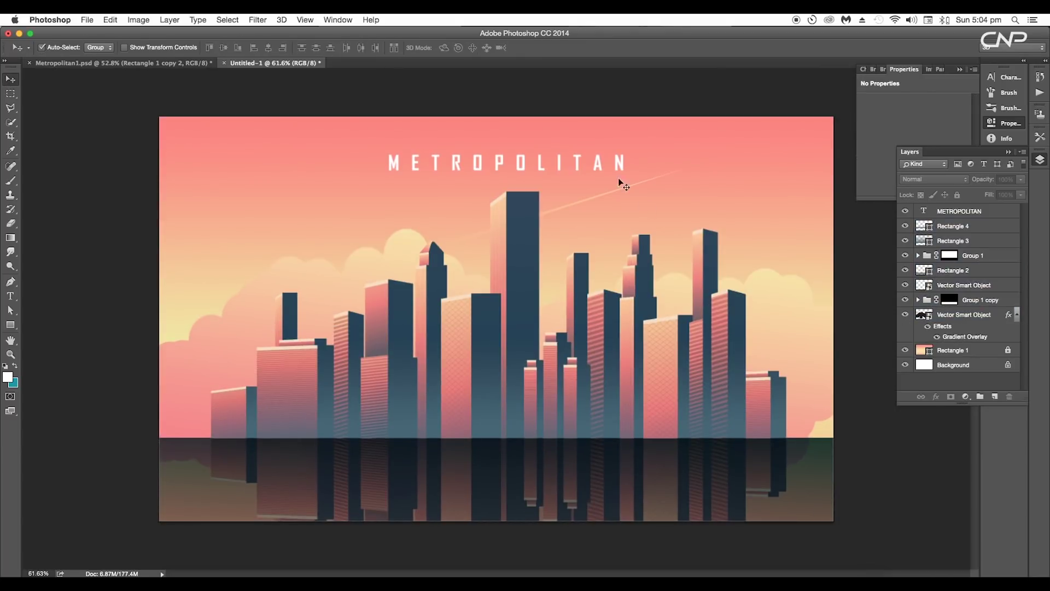
Nudge the METROPOLITAN title up by about 20 px, farther from the tallest tower's roof.
click(600, 167)
key(Up)
key(Up)
key(Up)
key(Up)
key(Up)
key(Up)
key(Up)
key(Up)
key(Up)
key(Up)
key(Up)
key(Up)
key(Up)
key(Up)
key(Up)
key(Up)
key(Up)
key(Up)
key(Up)
key(Up)
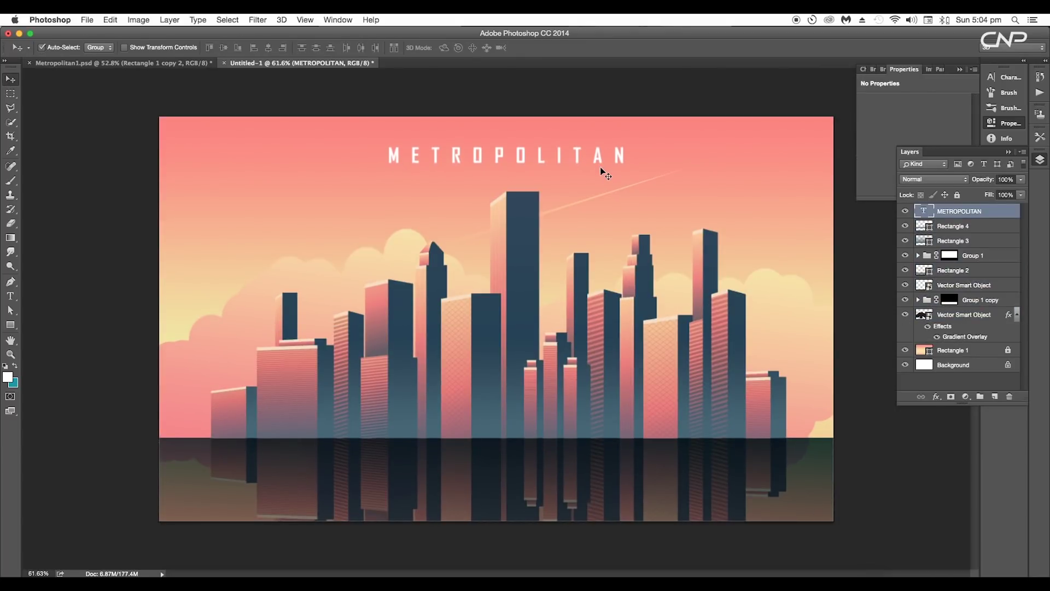
Compare the titled skyline in Untitled-1 with the Metropolitan1.psd reference, including title placement and reflection.
scroll(587, 216, down, 2)
click(193, 65)
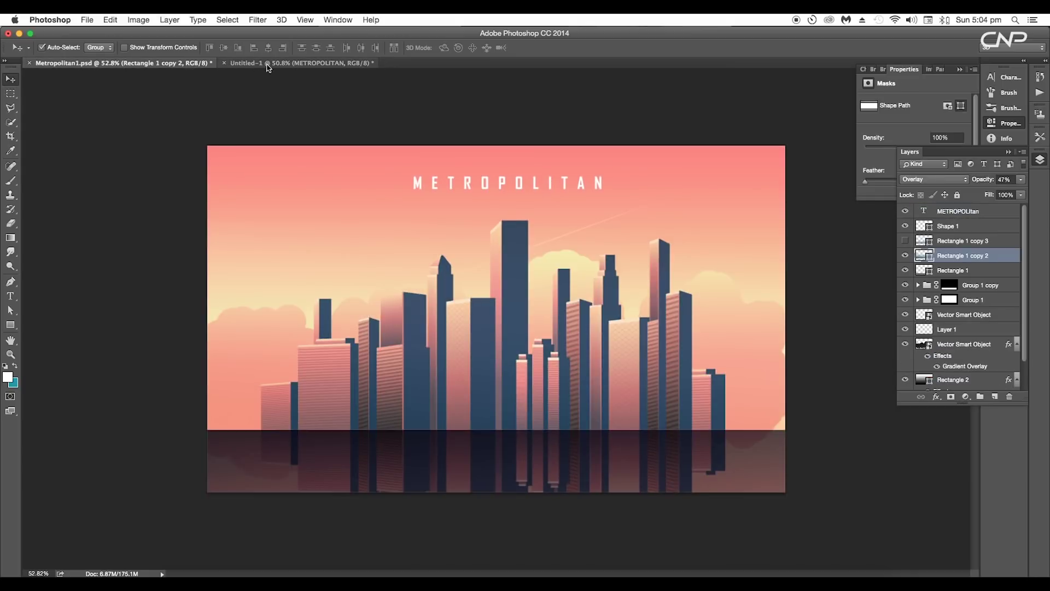
click(267, 65)
click(200, 64)
click(331, 63)
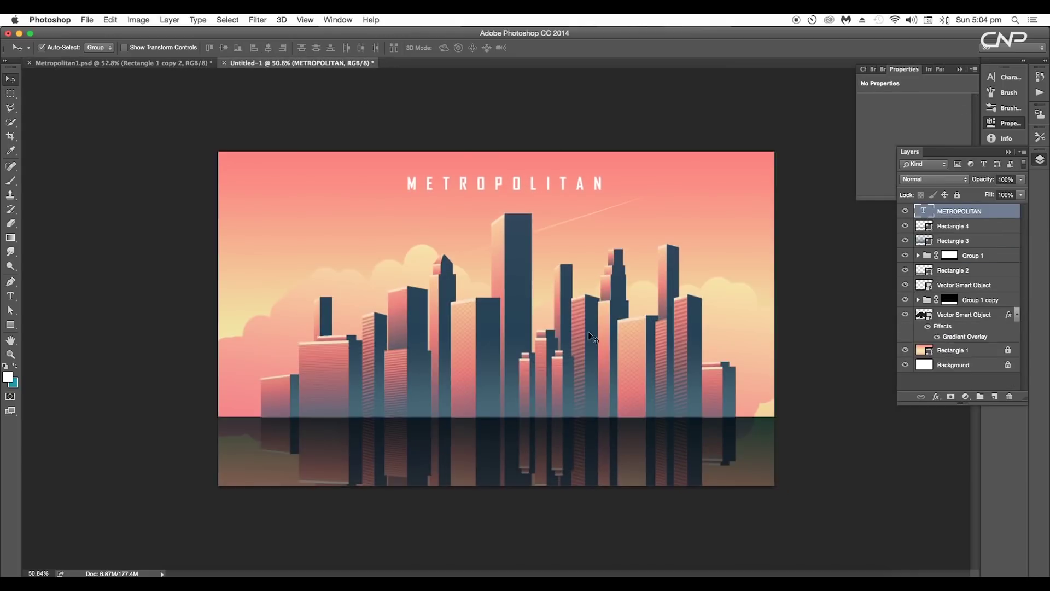
click(203, 63)
click(307, 63)
Adjust the opacity of the Rectangle 3 layer and check the artwork.
click(945, 246)
drag(1020, 179, 955, 193)
scroll(637, 383, up, 10)
scroll(642, 382, down, 9)
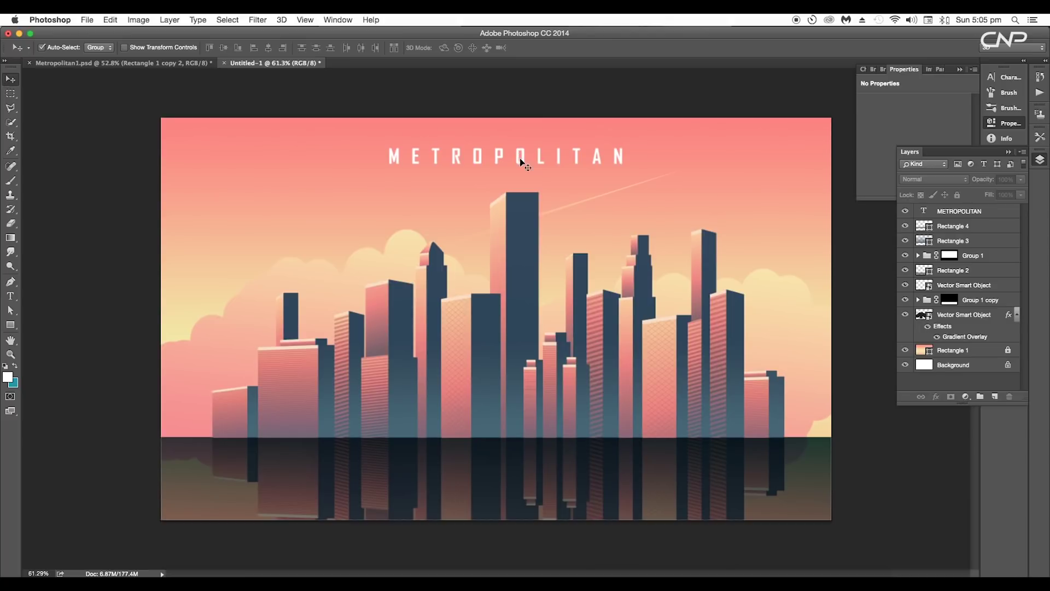
View the finished skyline in full screen and examine the building details, clouds and reflection up close.
drag(525, 160, 518, 166)
key(f)
key(f)
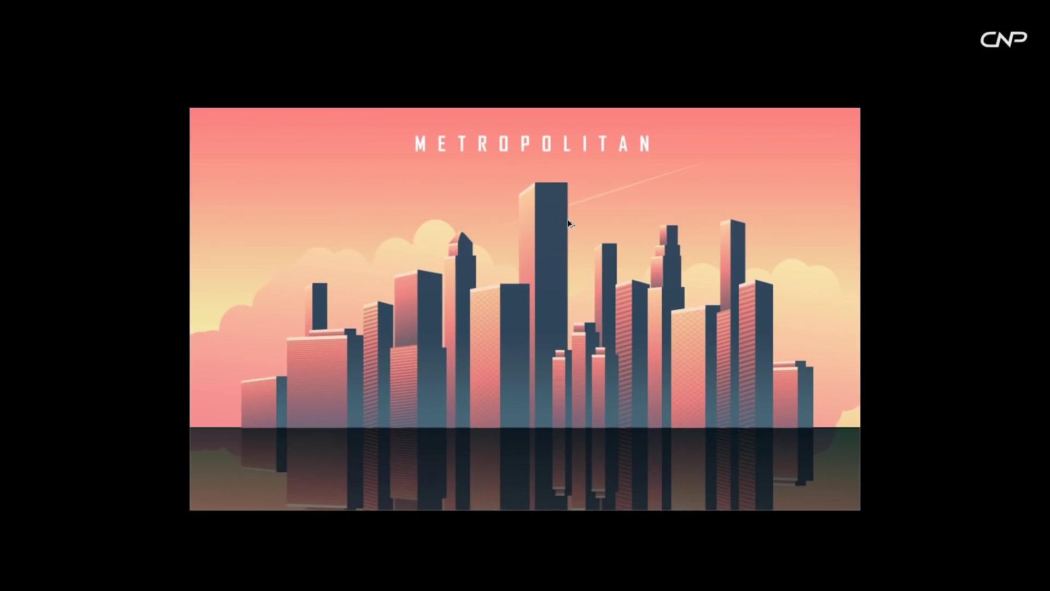
scroll(594, 238, up, 6)
scroll(594, 237, down, 4)
drag(595, 237, 589, 246)
scroll(361, 352, up, 5)
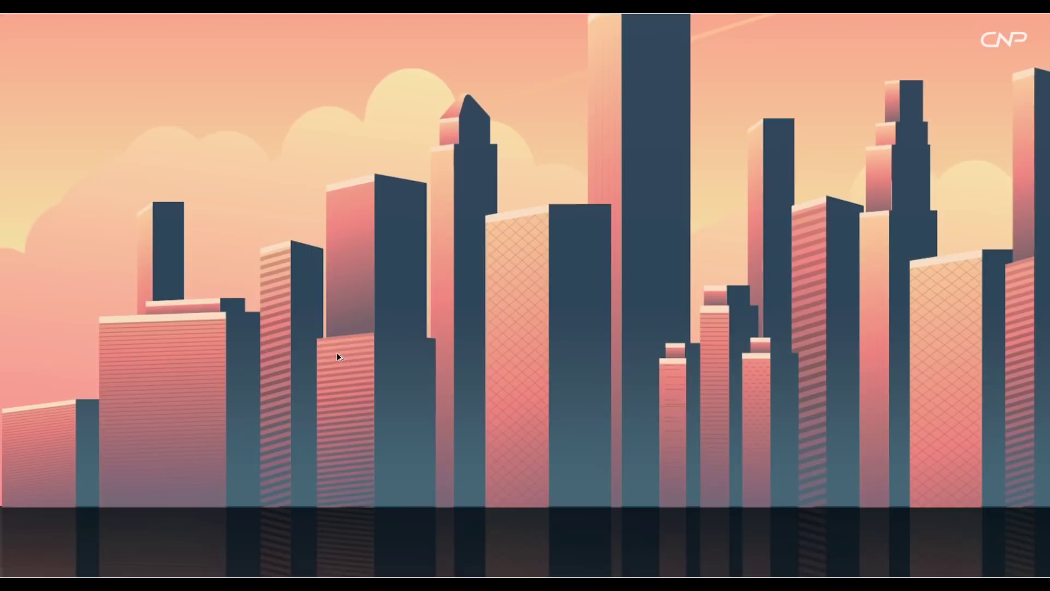
drag(383, 349, 578, 340)
drag(907, 247, 426, 336)
scroll(647, 319, down, 5)
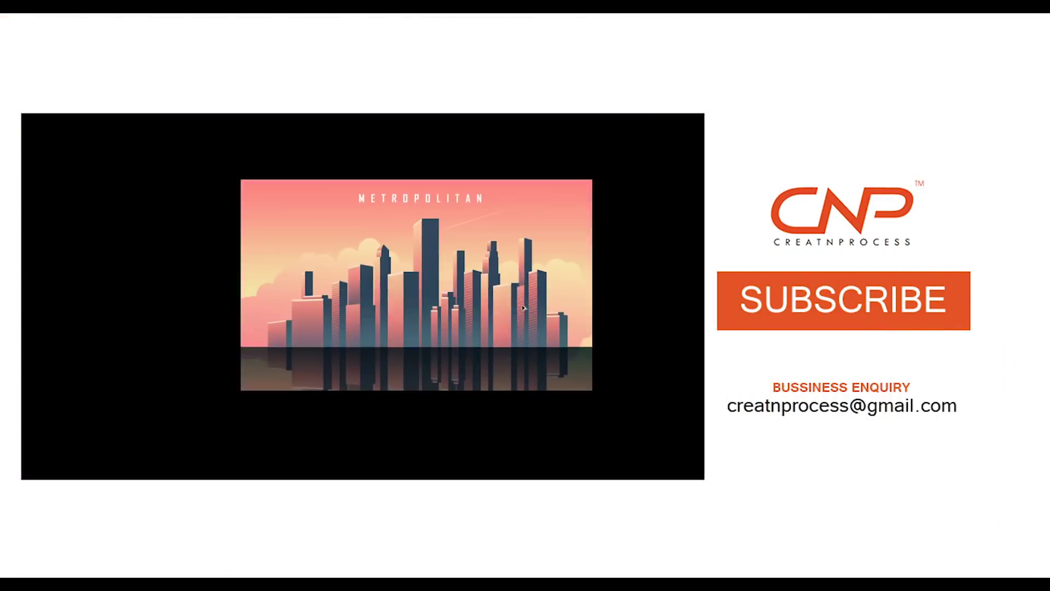
View the Metropolitan1.psd reference in full screen and examine its skyline for a last comparison.
scroll(477, 312, up, 2)
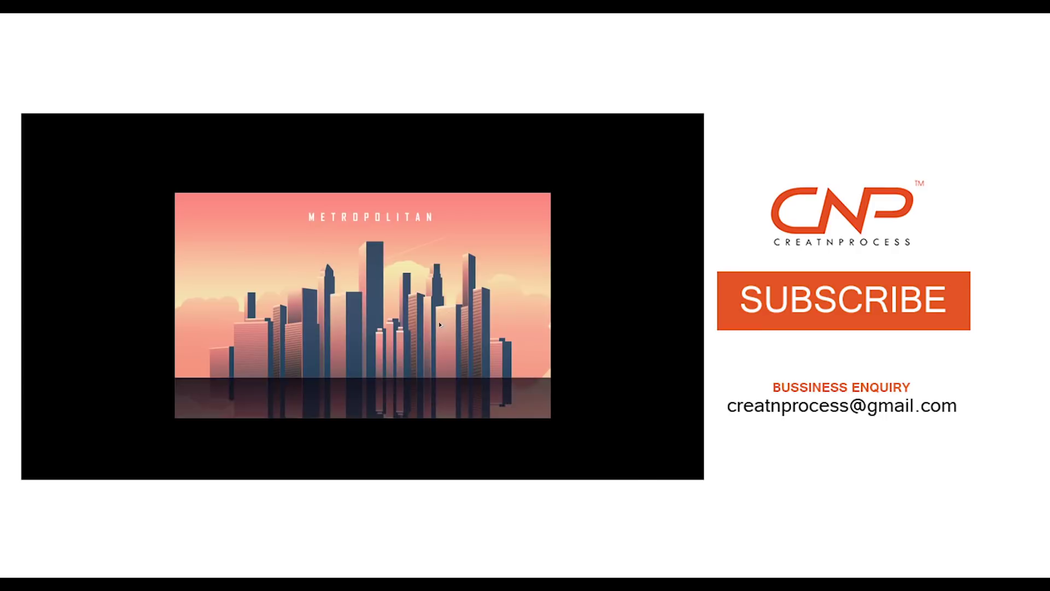
scroll(439, 325, up, 3)
drag(456, 327, 435, 316)
scroll(465, 325, down, 5)
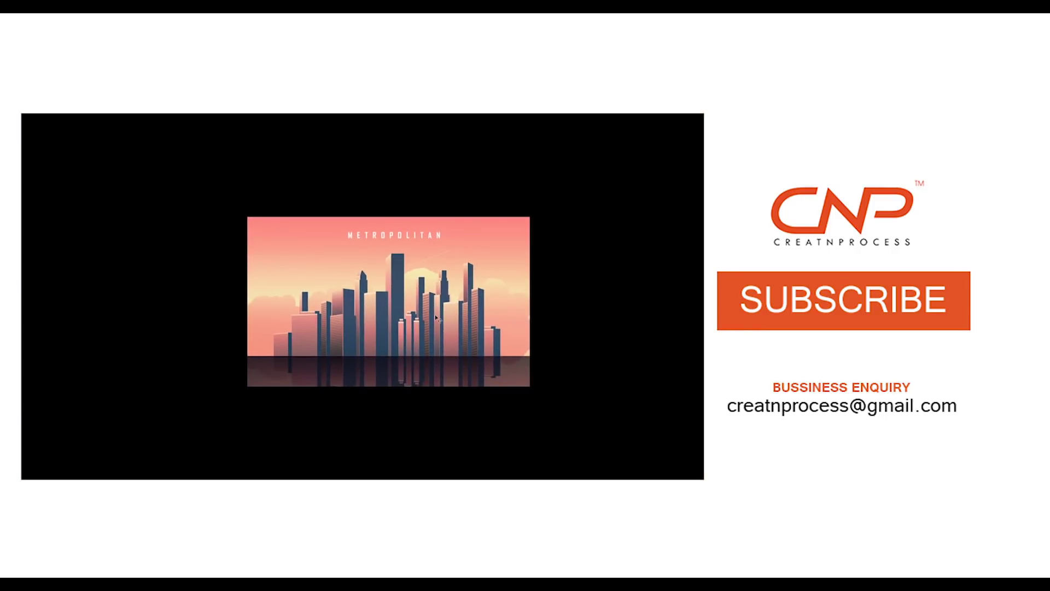